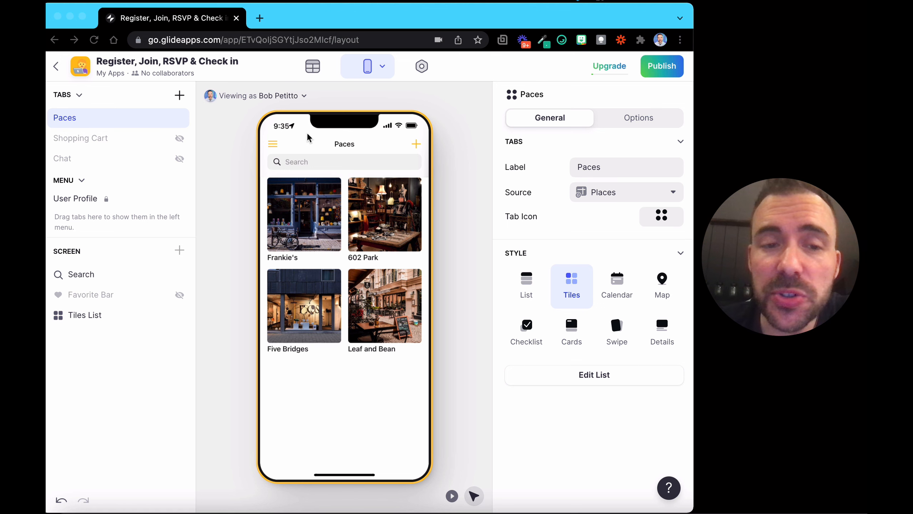
Preview the detail screen of the Frankie's place and return to the list of places.
click(298, 208)
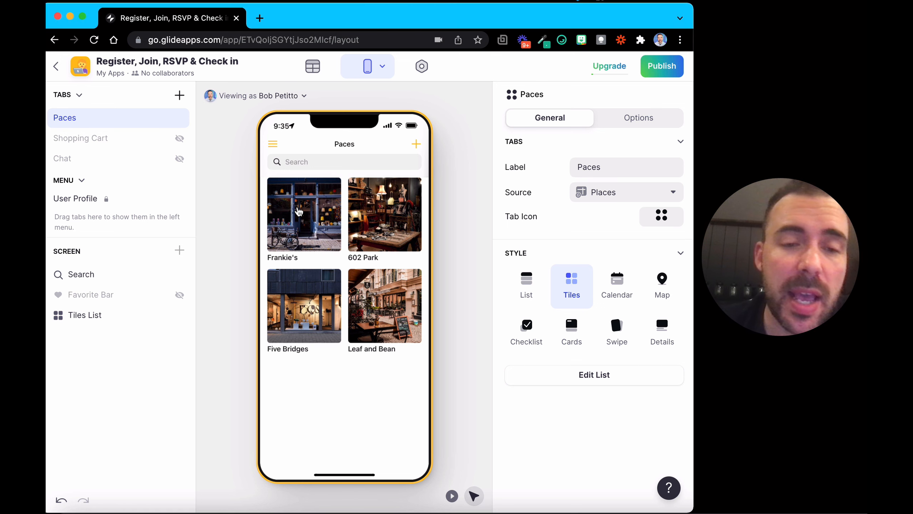
click(298, 210)
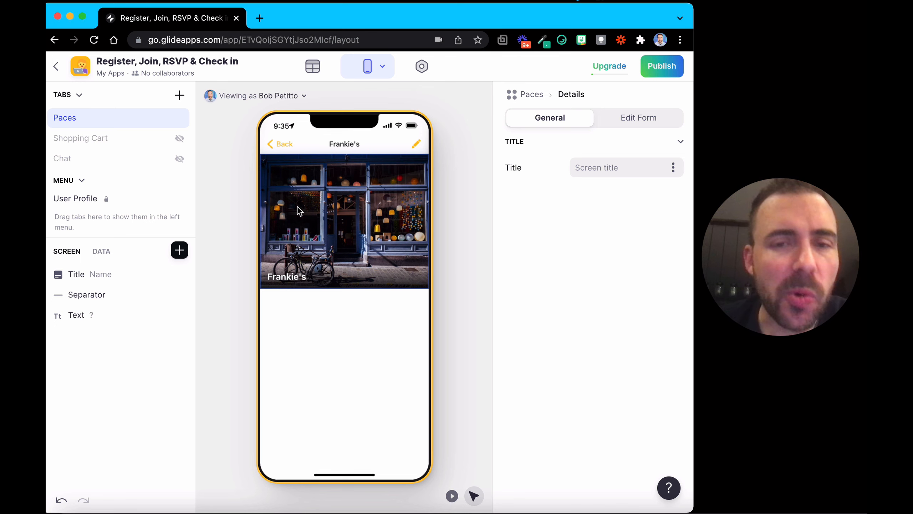
click(287, 147)
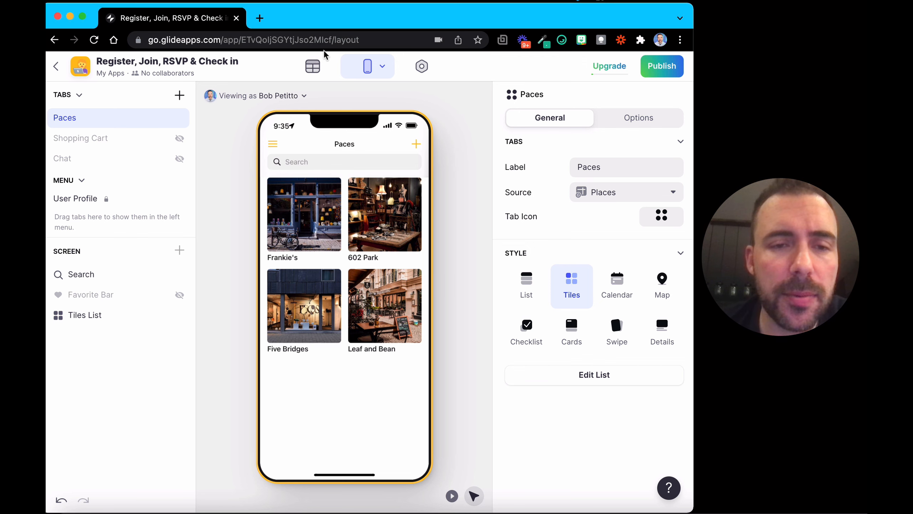
Review the app's Users and Places data tables, including the Row ID values of all places.
click(309, 71)
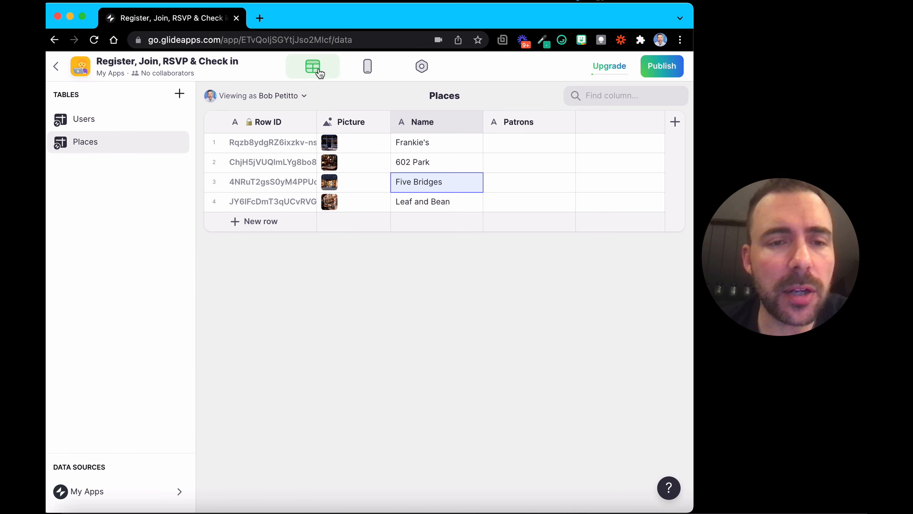
click(114, 126)
click(115, 142)
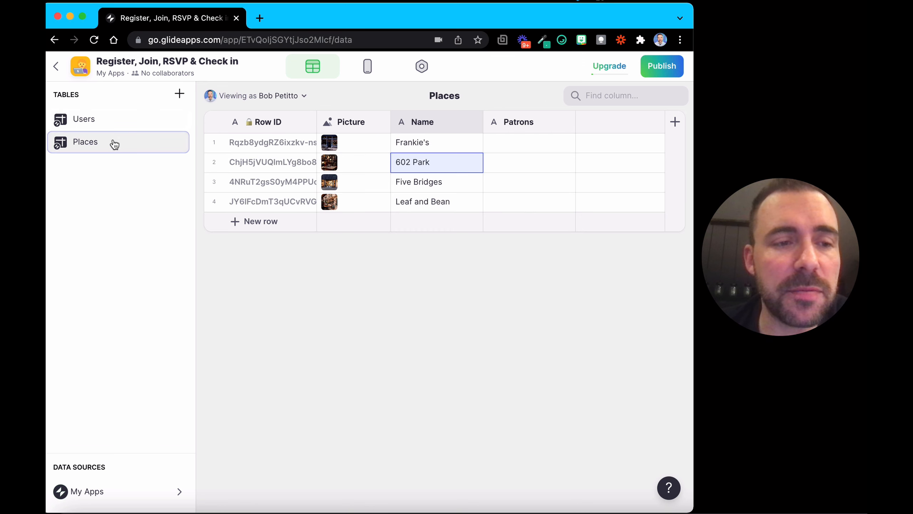
drag(275, 143, 275, 202)
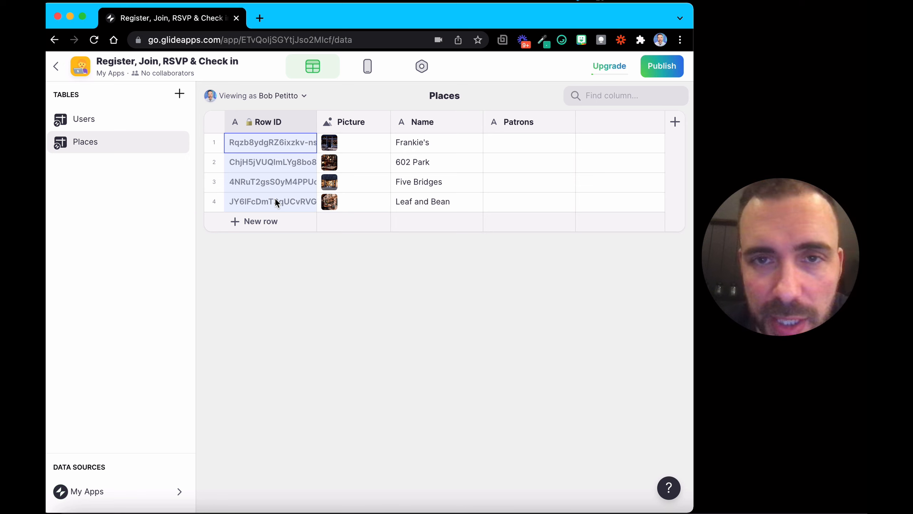
Create a new empty data table named Log.
click(181, 95)
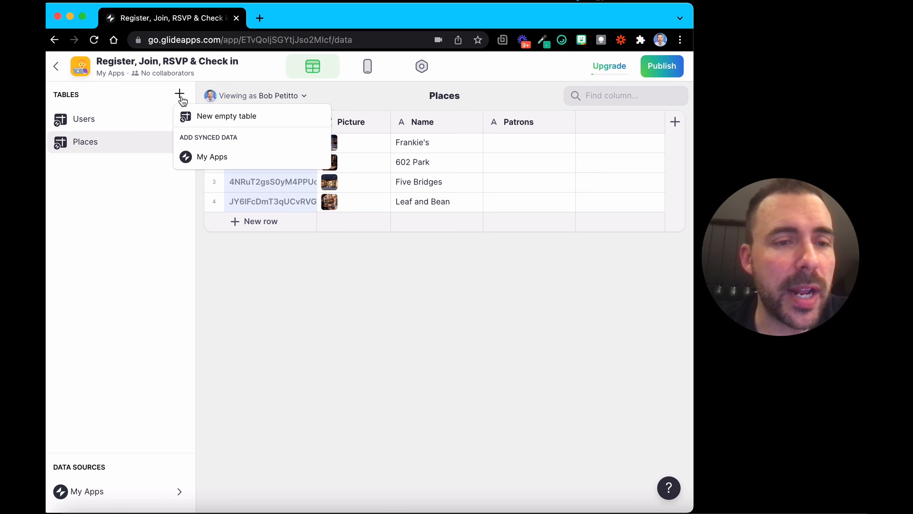
click(195, 116)
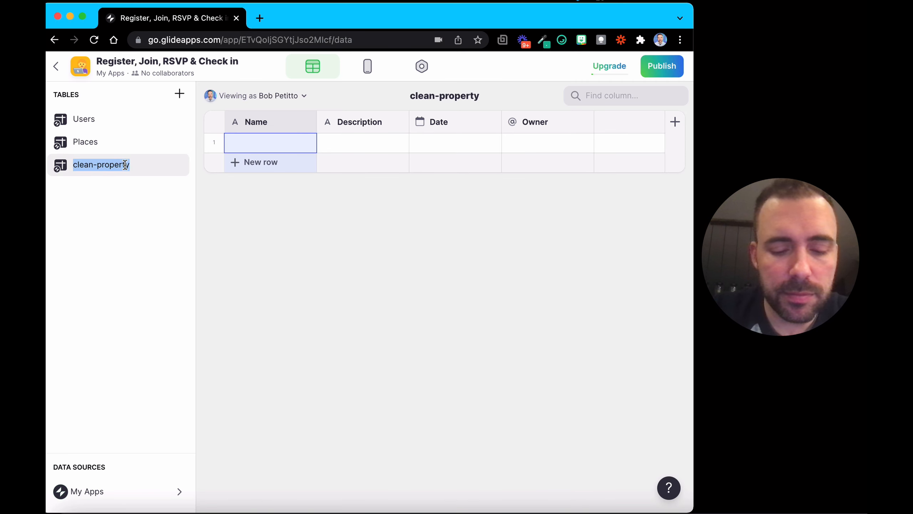
text(Log)
key(Return)
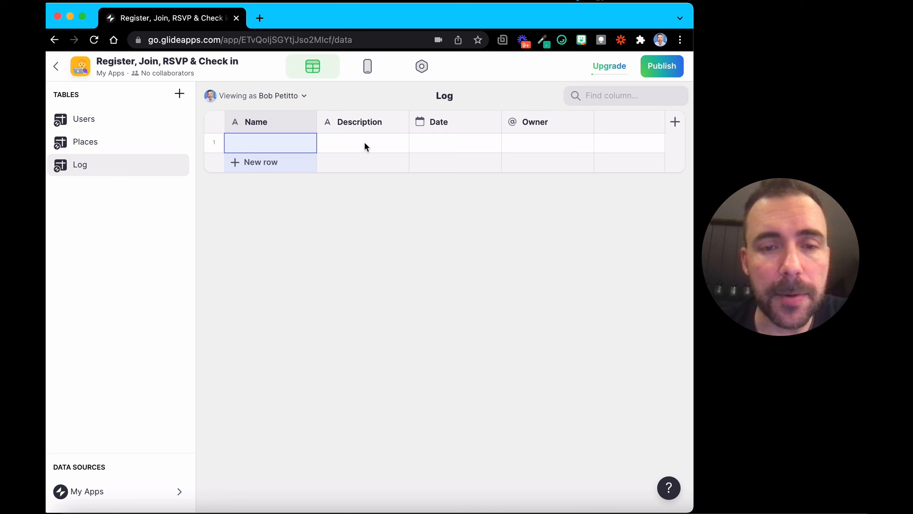
Reorder the Log table's columns so Owner comes first and Date second.
drag(529, 124, 266, 123)
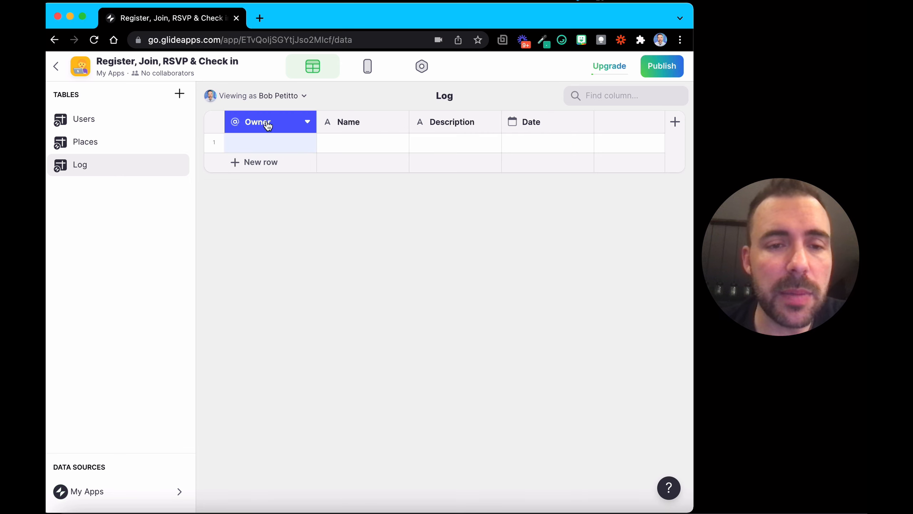
click(531, 123)
drag(531, 123, 368, 122)
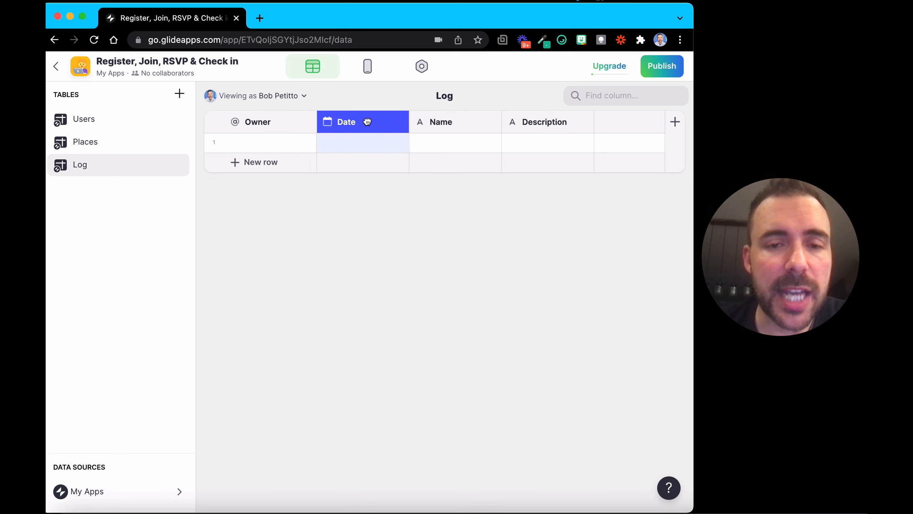
Delete the Name and Description columns from the Log table.
click(486, 121)
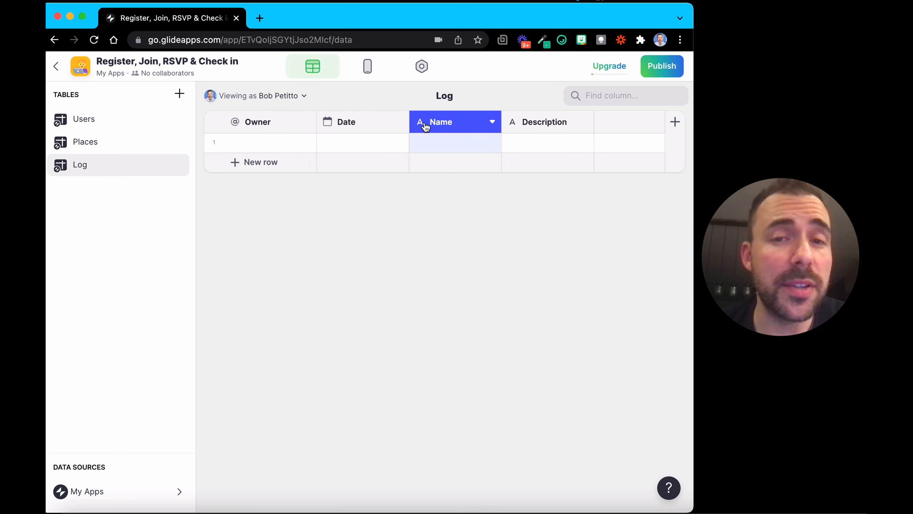
click(492, 122)
click(424, 247)
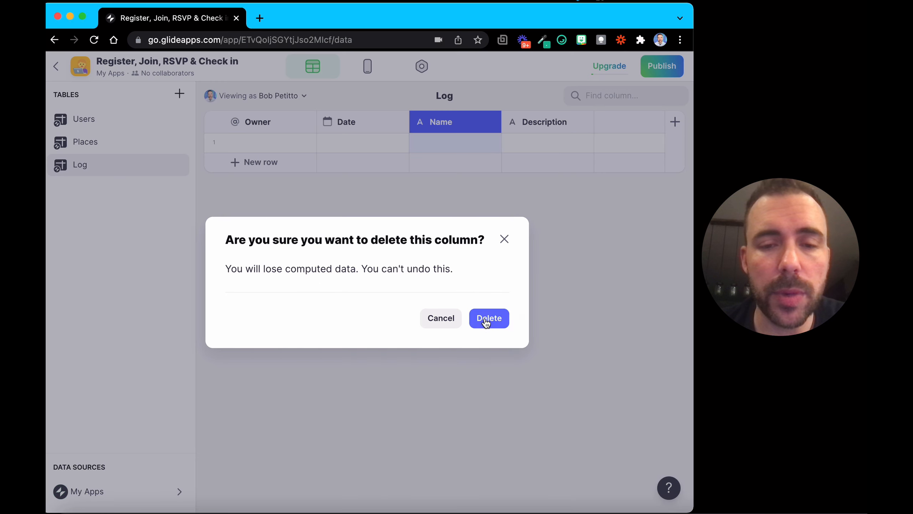
click(488, 318)
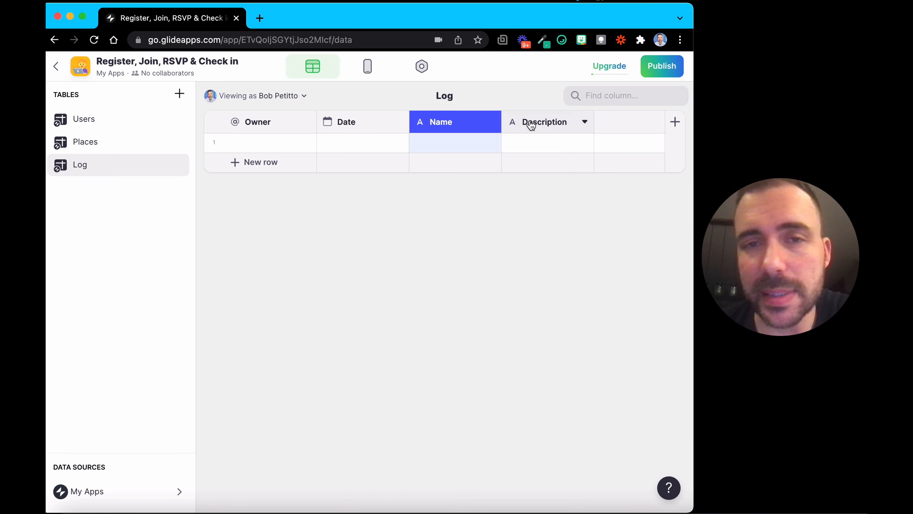
click(492, 122)
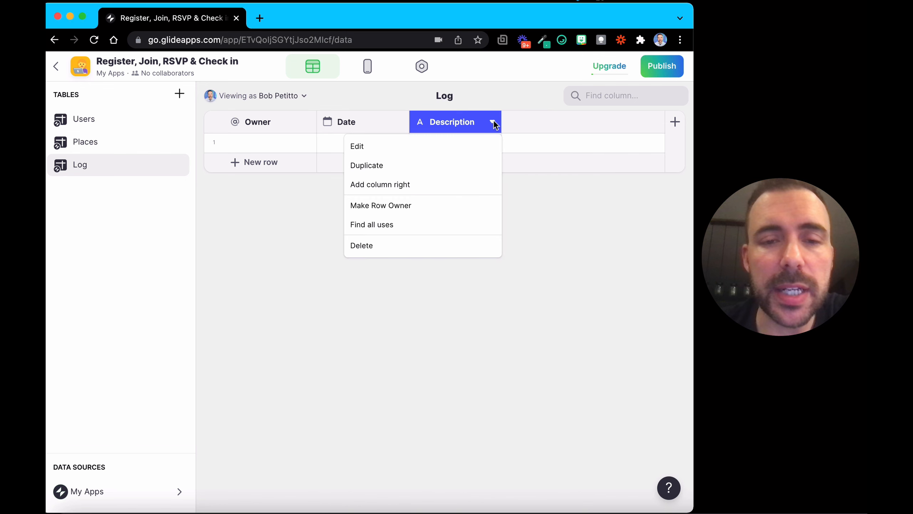
click(423, 245)
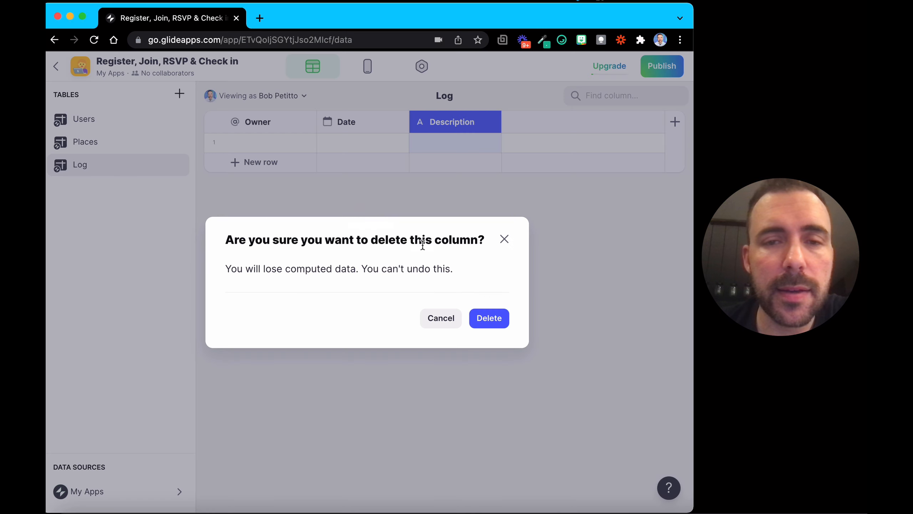
click(488, 318)
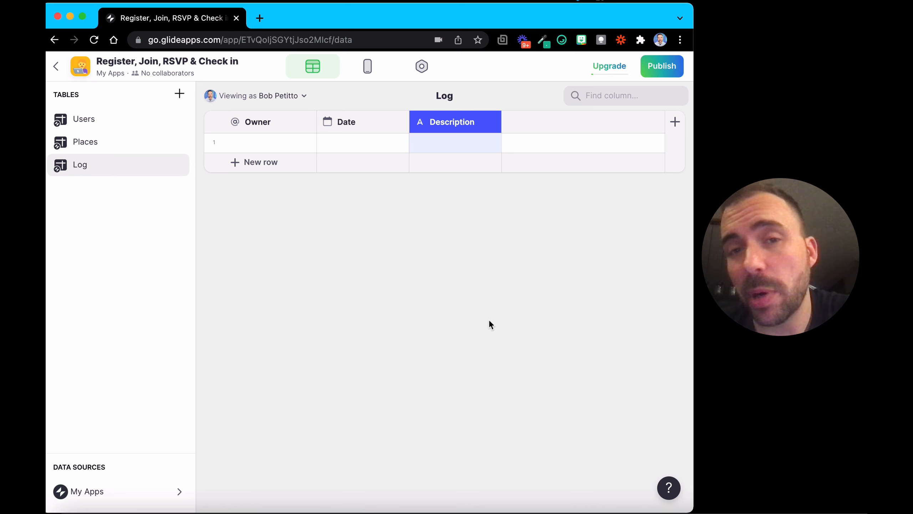
Add a button component titled "Check In" to the detail screen of the Frankie's place in the app layout.
click(367, 69)
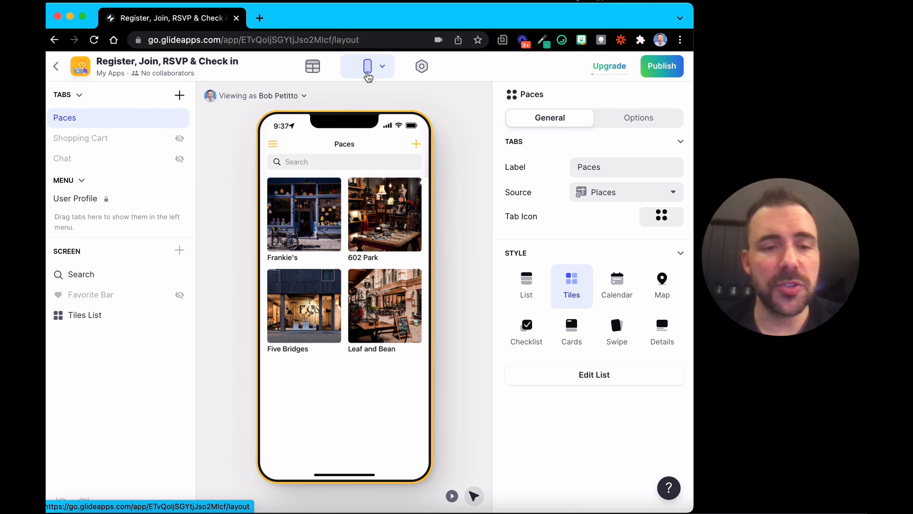
click(293, 218)
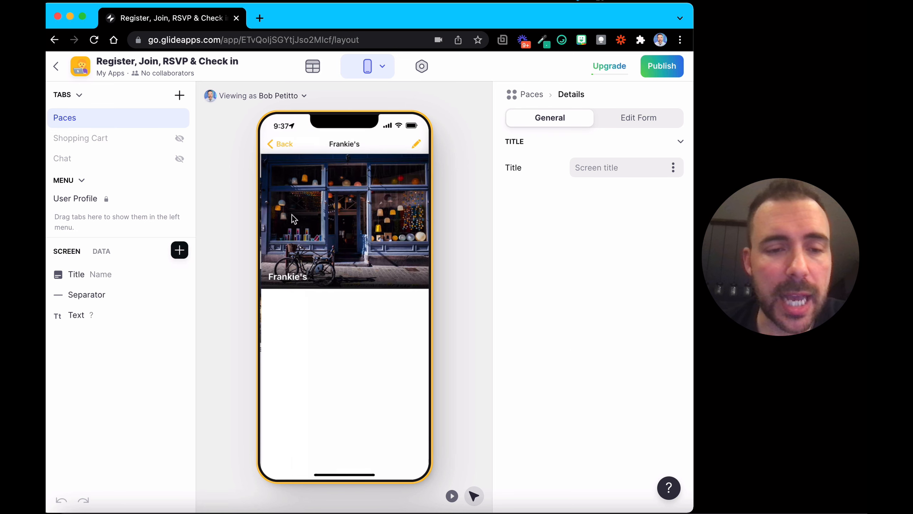
click(176, 251)
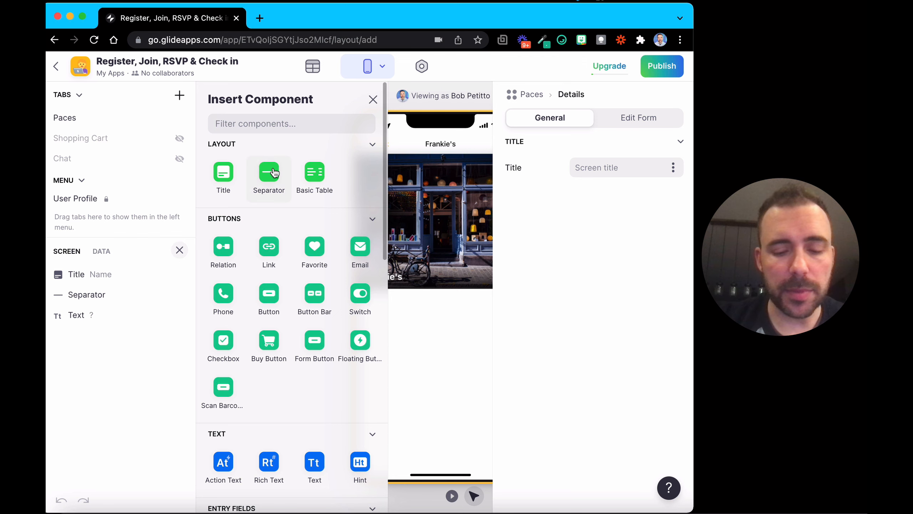
text(button)
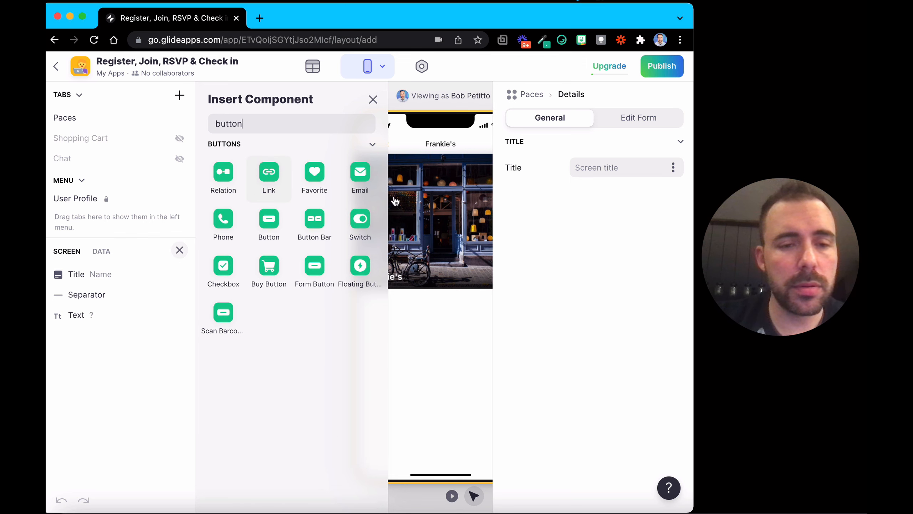
click(270, 221)
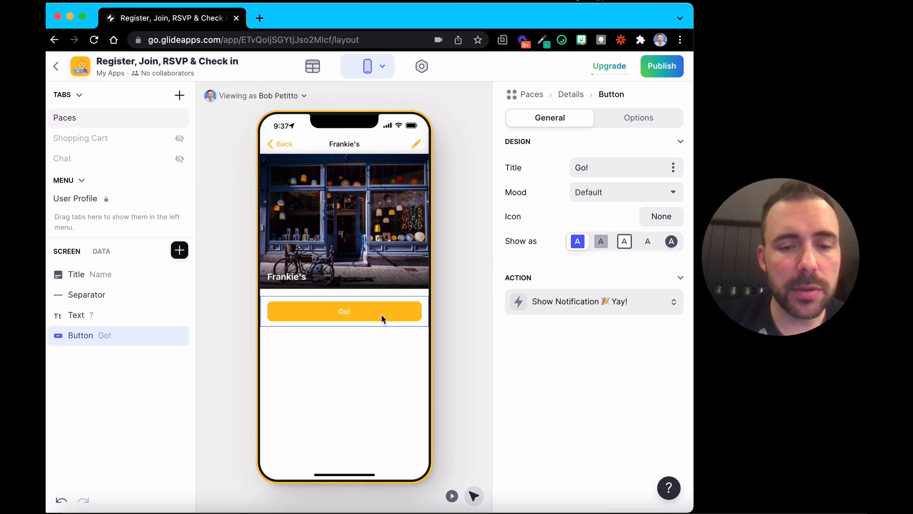
click(597, 174)
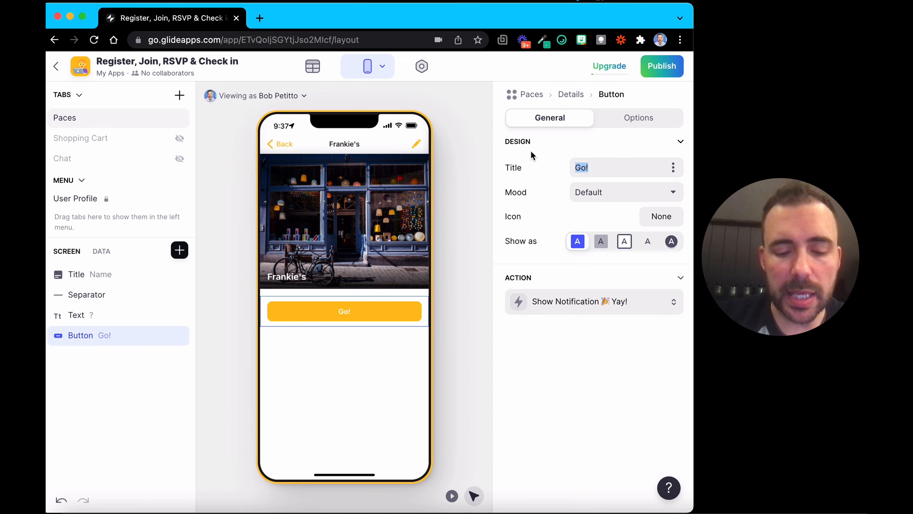
text(Check In)
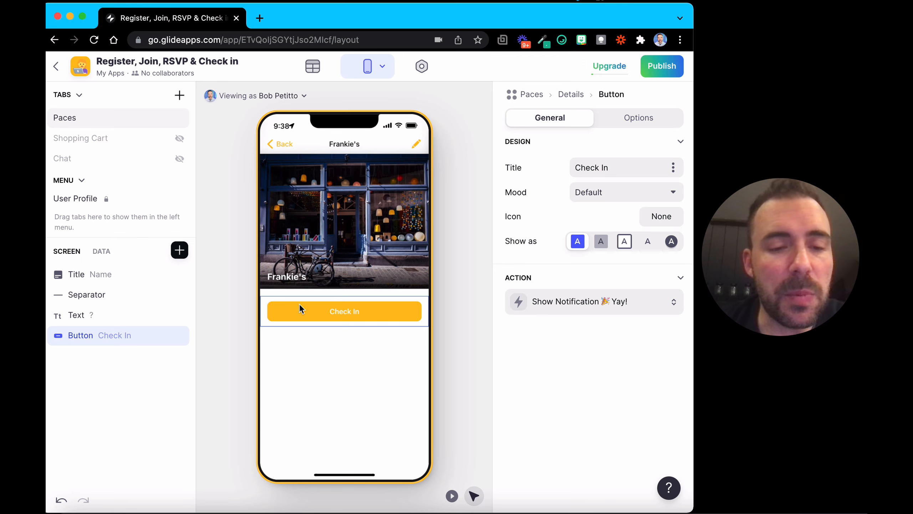
Start a new custom action for the Check In button and set its first step to Add Row.
double_click(126, 336)
click(362, 356)
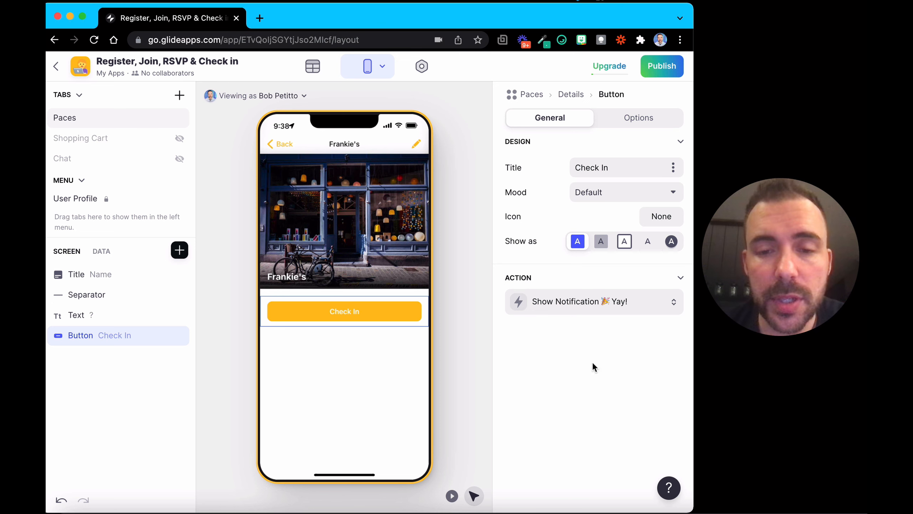
click(535, 303)
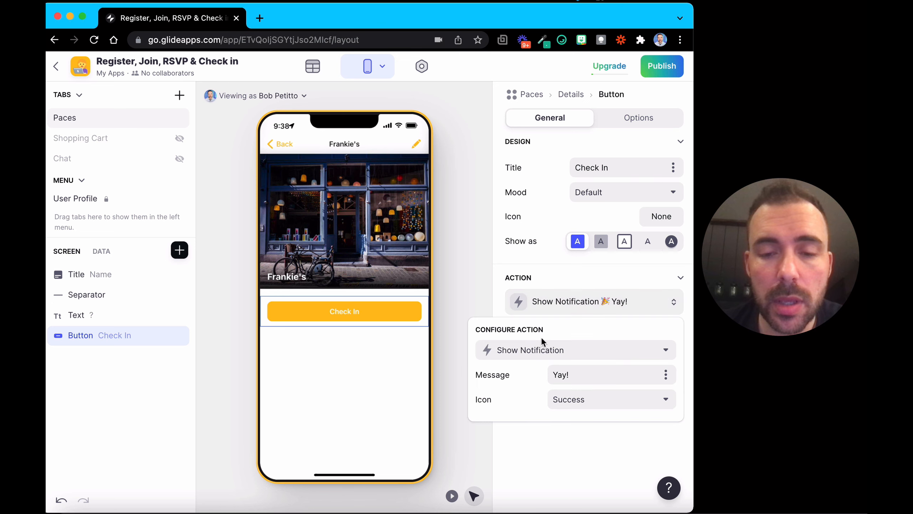
click(539, 350)
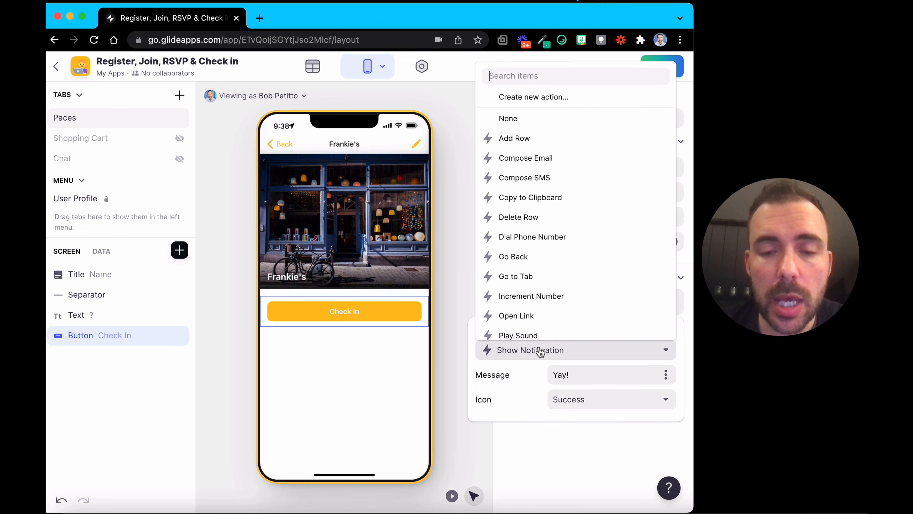
click(518, 92)
click(146, 199)
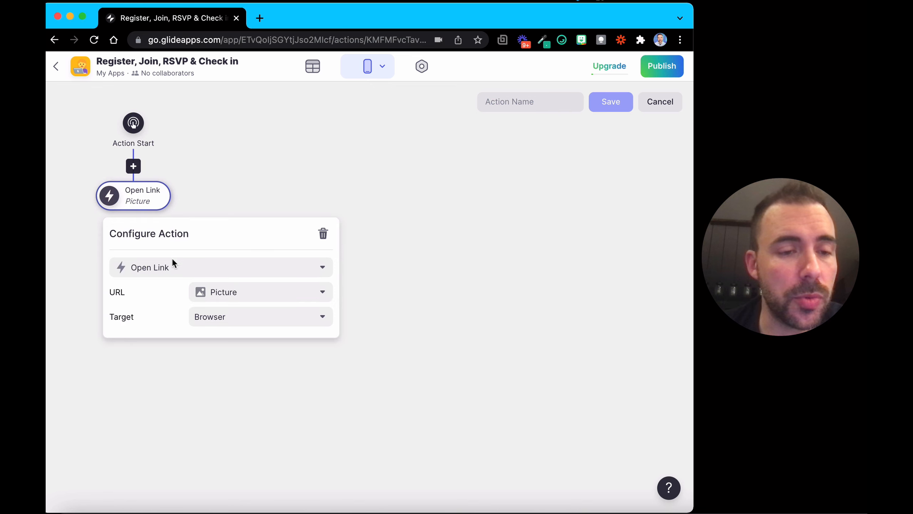
click(172, 266)
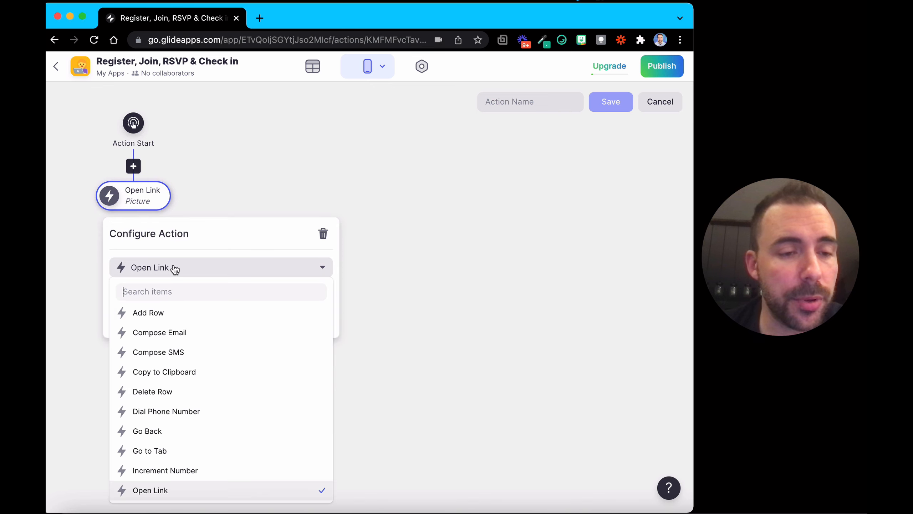
click(166, 313)
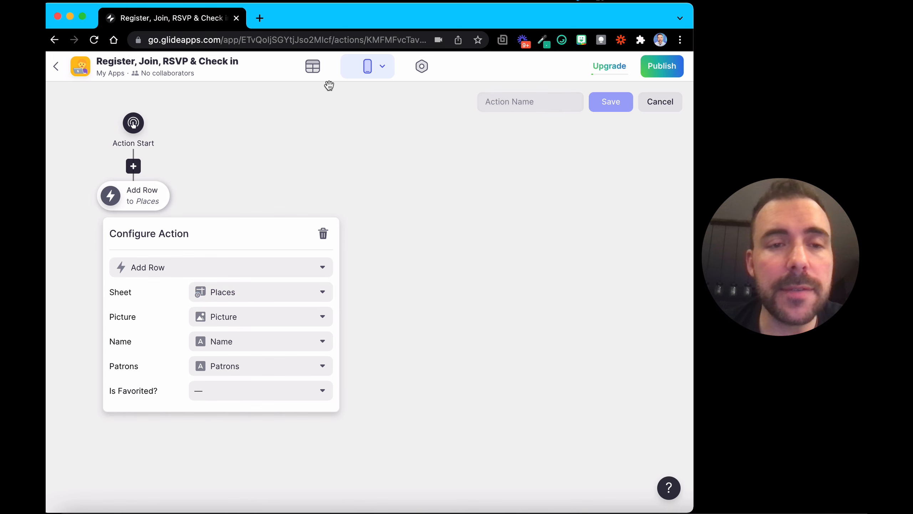
Add a text column labelled PlaceID to the Log data table.
click(312, 67)
click(160, 172)
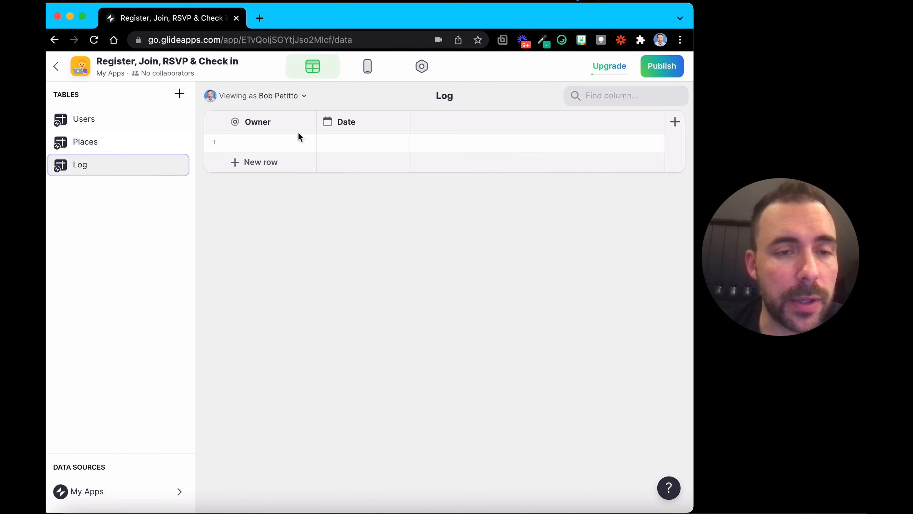
click(683, 122)
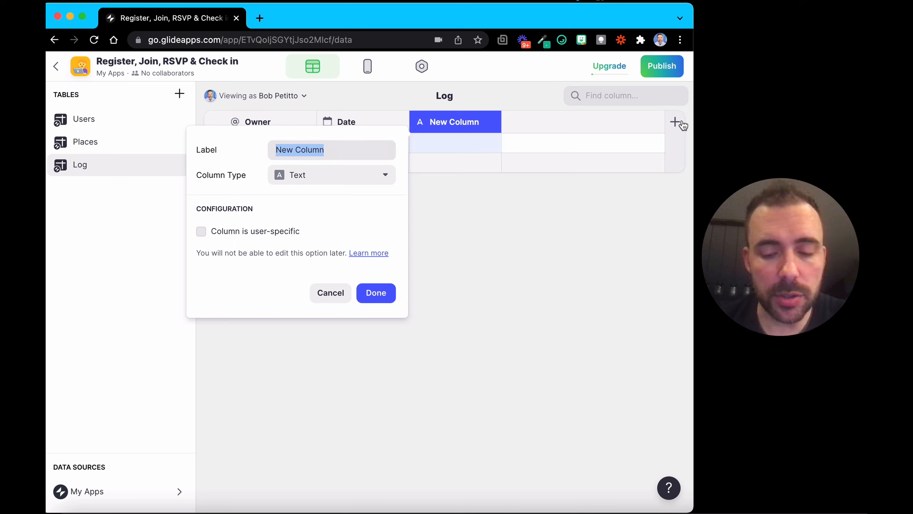
text(Place)
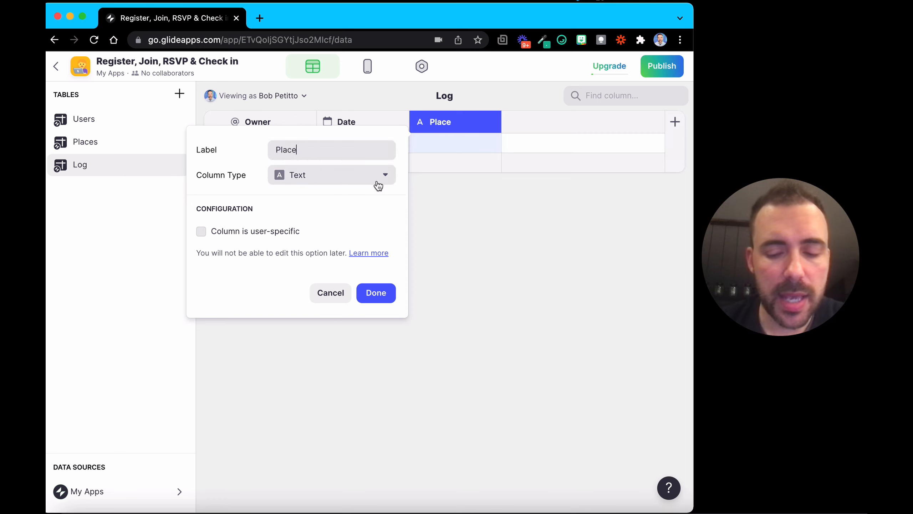
text(ID)
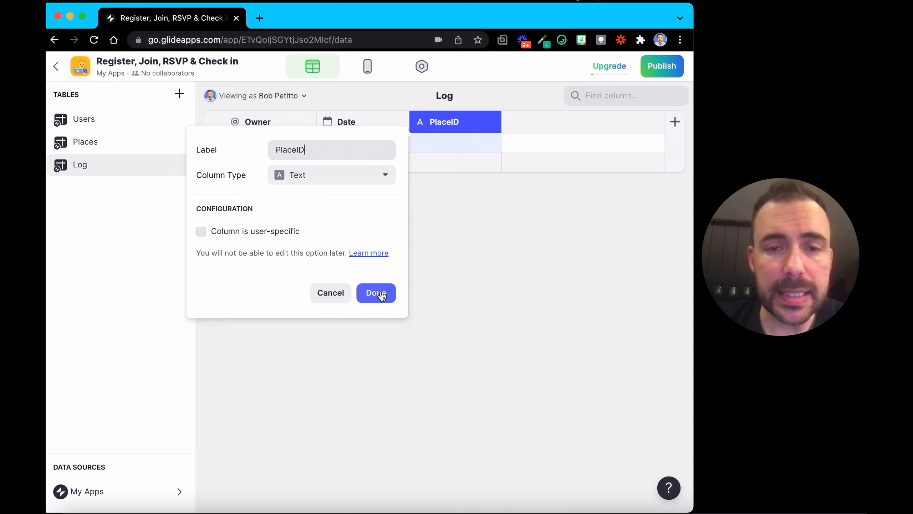
click(376, 293)
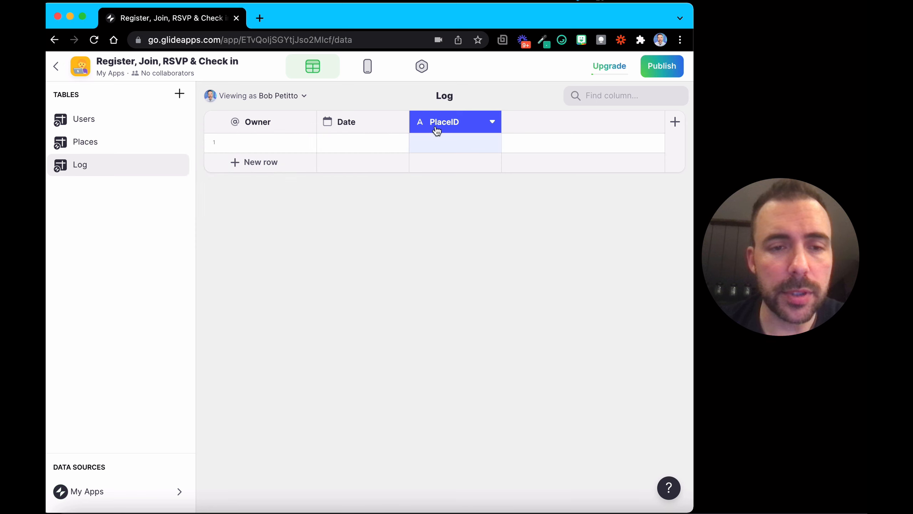
Move the PlaceID column to the front of the Log table, ahead of Owner.
drag(435, 126, 291, 123)
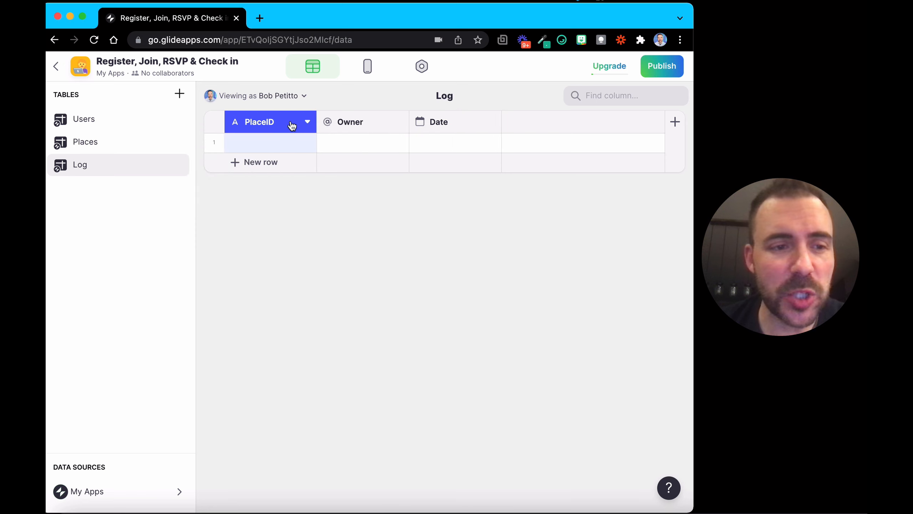
Review the Row ID and Name values of the Places table against the PlaceID column in the Log table.
click(86, 143)
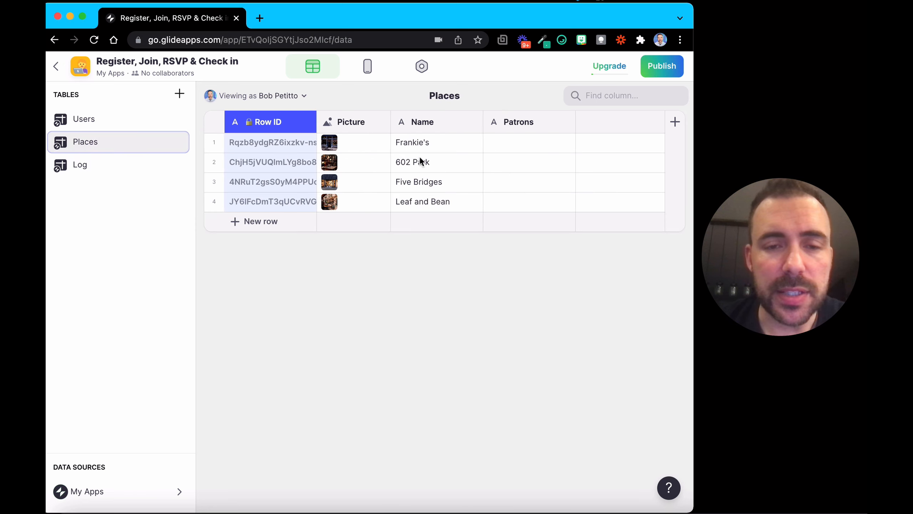
drag(426, 141, 424, 199)
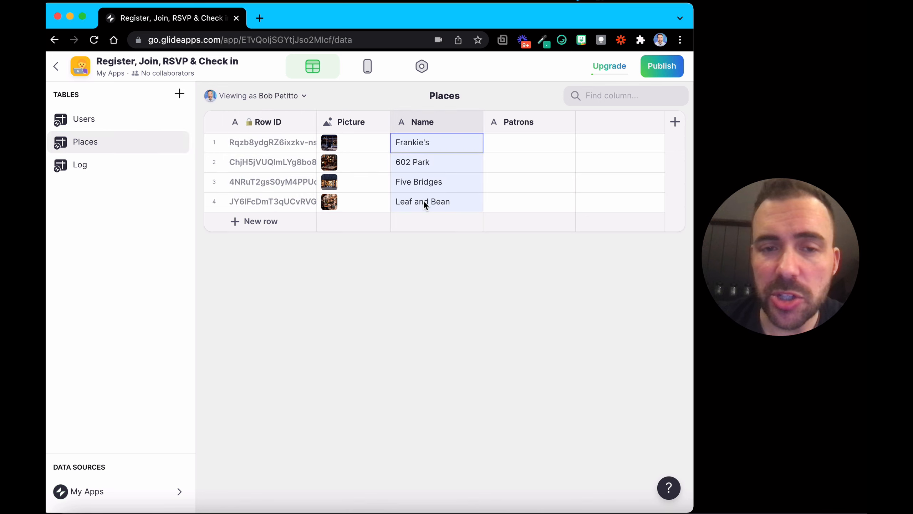
click(51, 167)
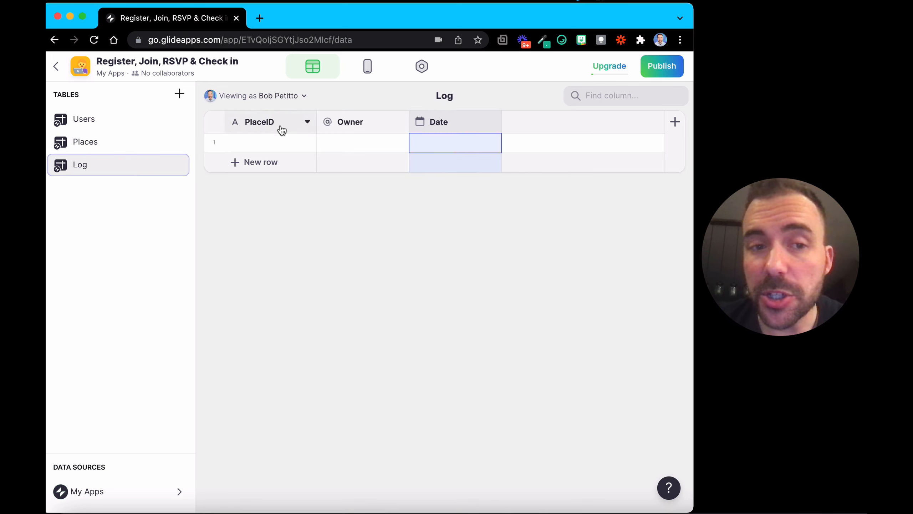
click(136, 146)
drag(277, 142, 271, 196)
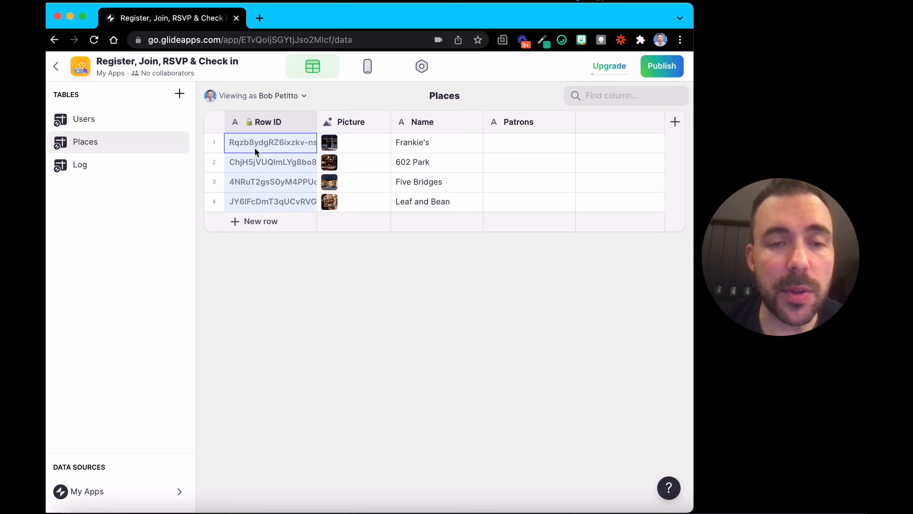
click(414, 144)
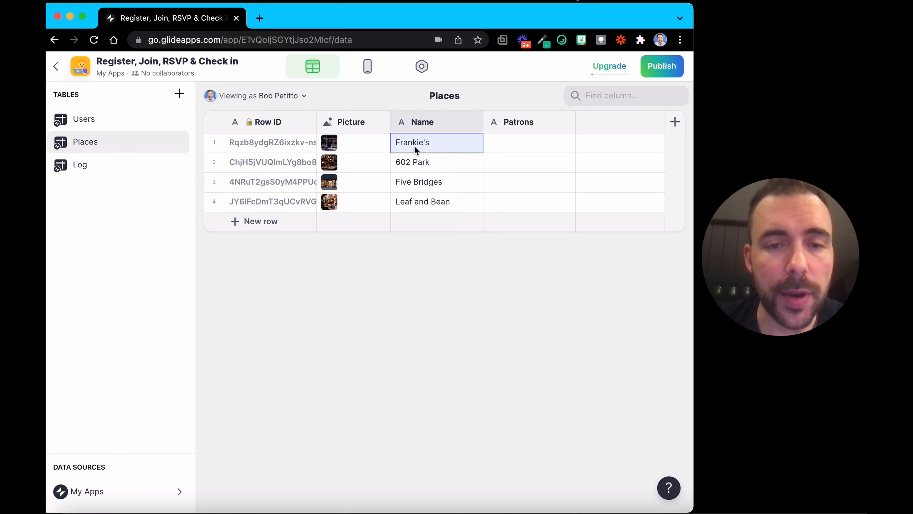
Create a new custom action for the Check In button on the Frankie's detail screen and set its first step to Add Row.
click(364, 68)
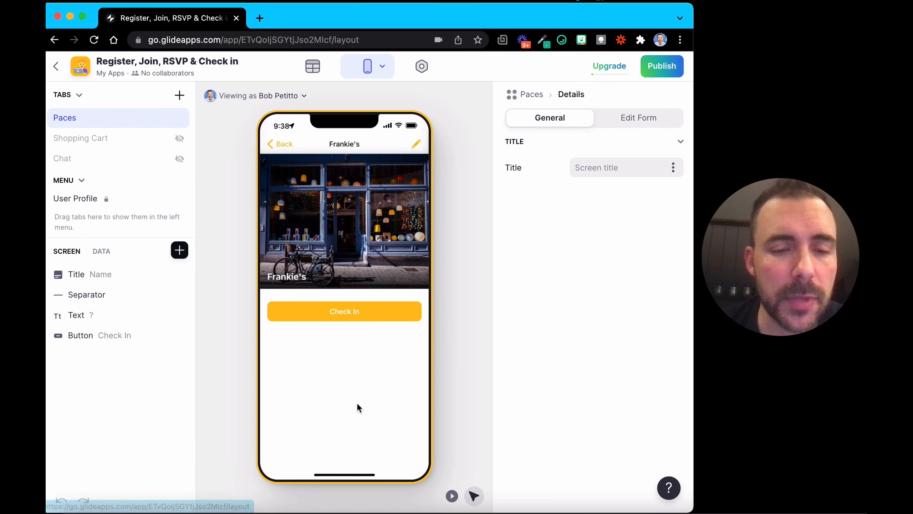
click(358, 314)
click(585, 310)
click(572, 351)
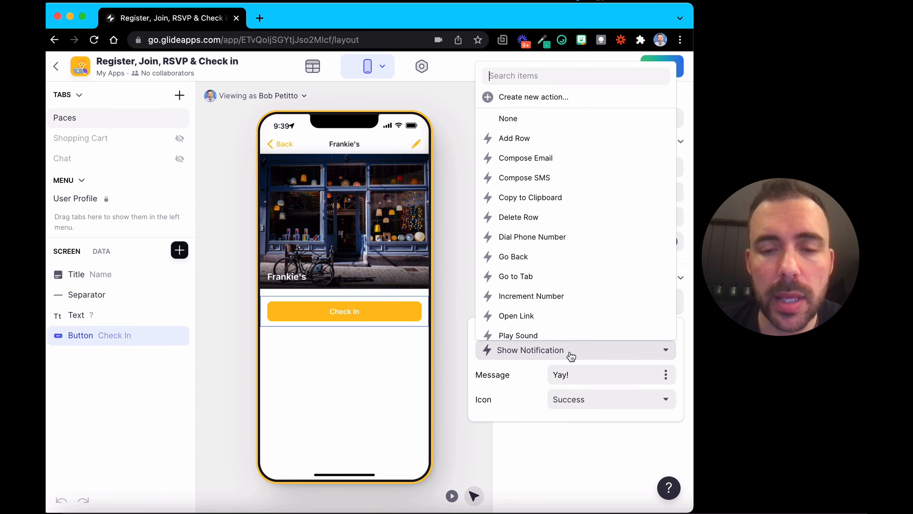
click(558, 97)
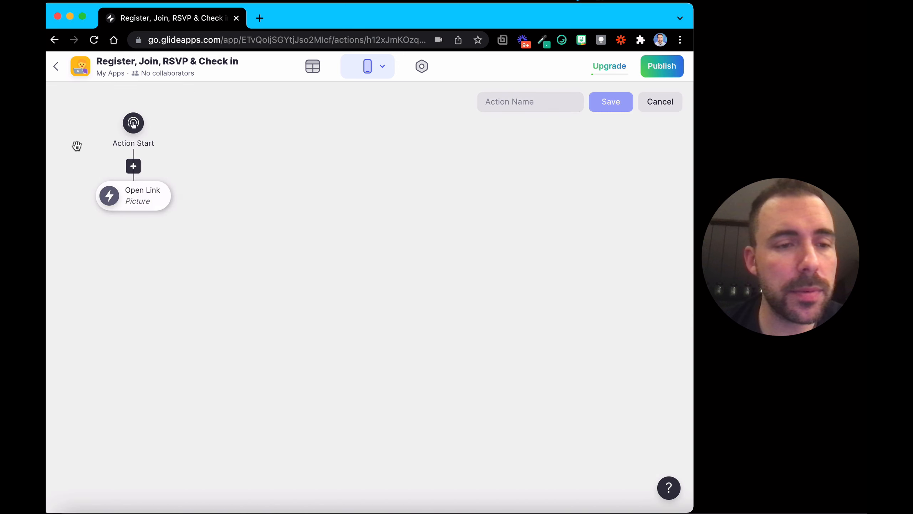
click(155, 194)
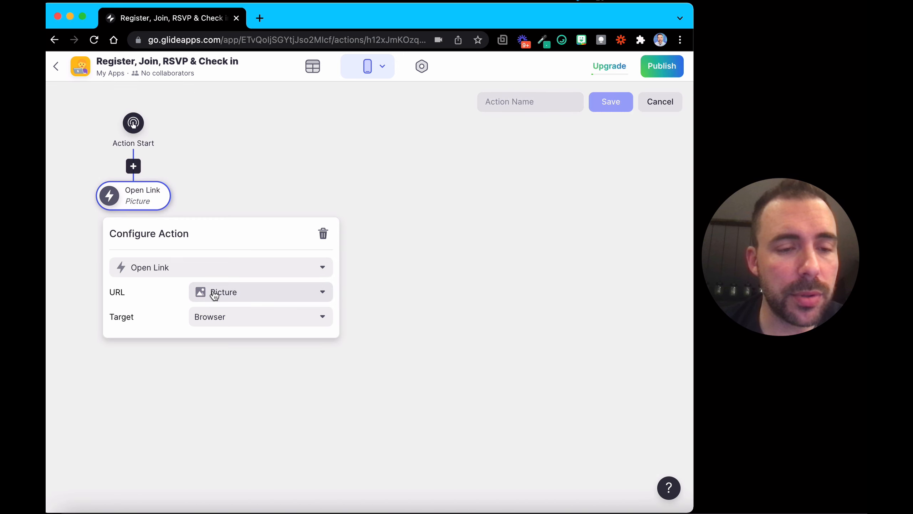
click(218, 272)
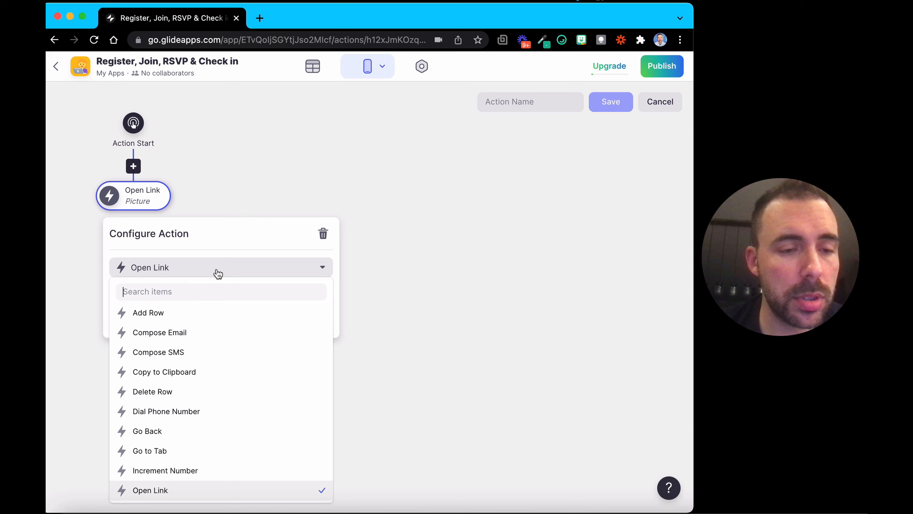
click(212, 312)
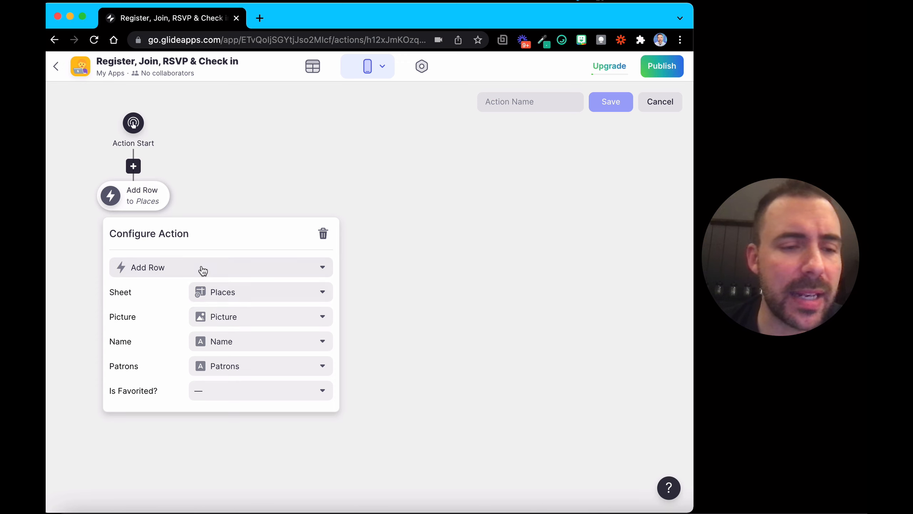
click(171, 267)
scroll(202, 492, down, 5)
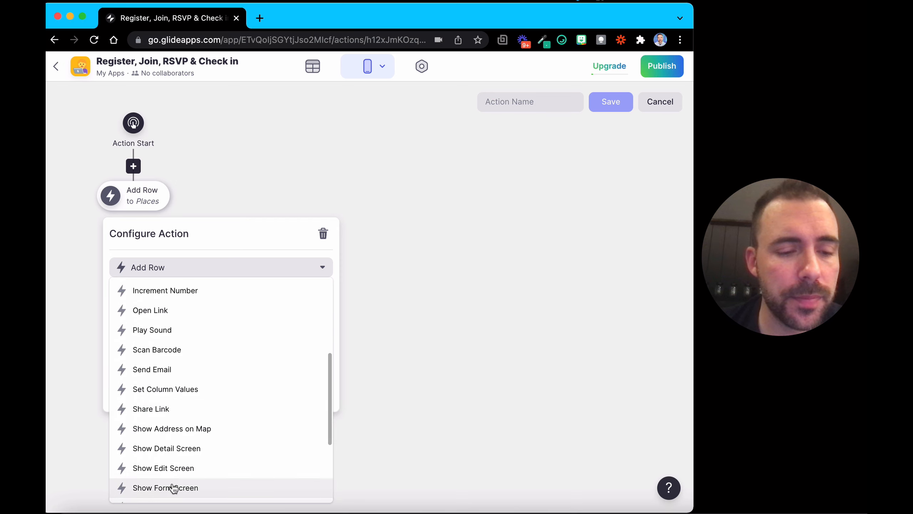
click(205, 184)
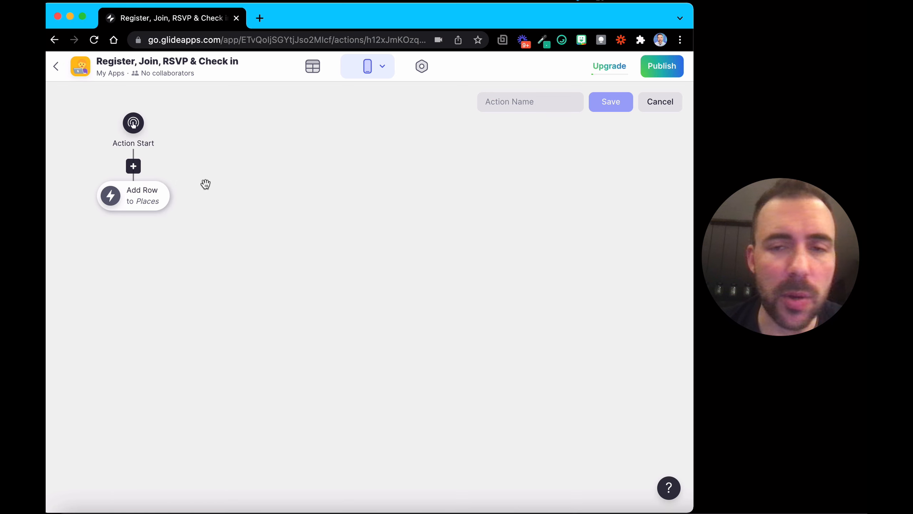
Make the Add Row step write to the Log sheet and fill PlaceID with the place's Row ID.
click(156, 198)
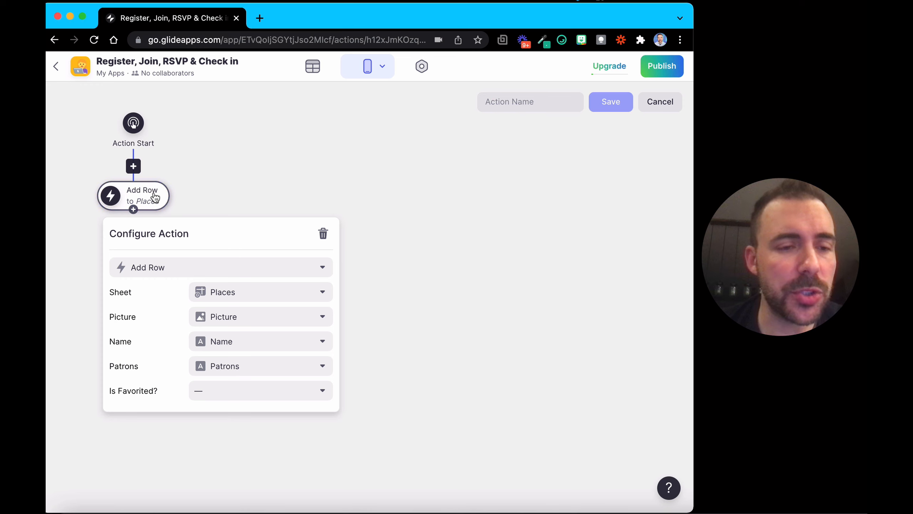
click(244, 302)
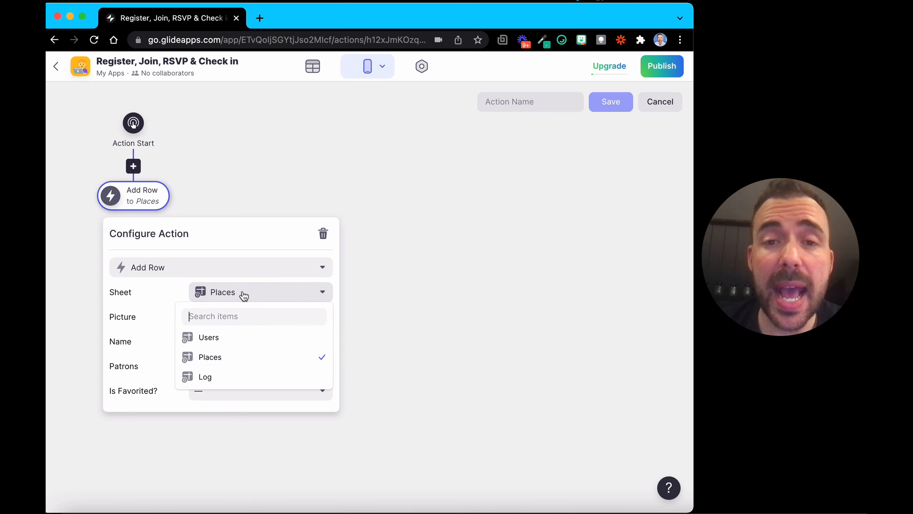
click(247, 378)
click(322, 316)
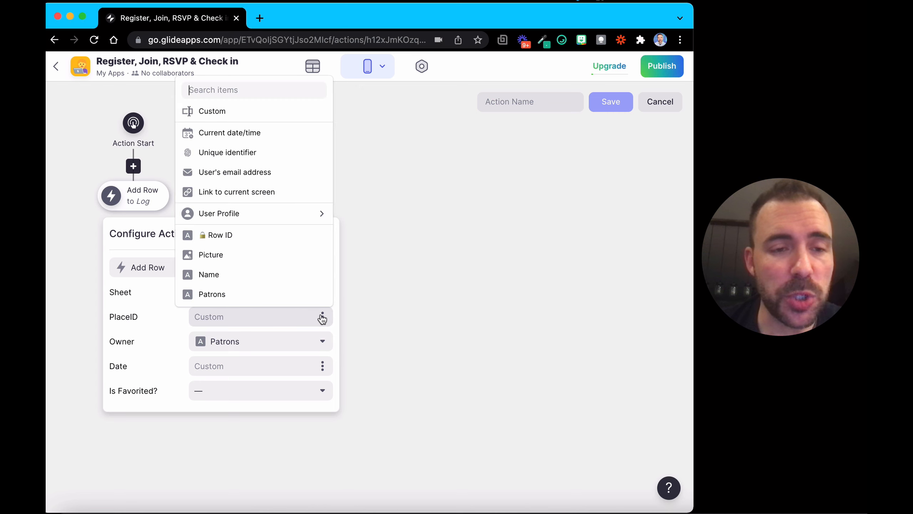
click(230, 240)
Fill the Add Row step's Owner with the user's email address and its Date with the current date/time.
click(241, 347)
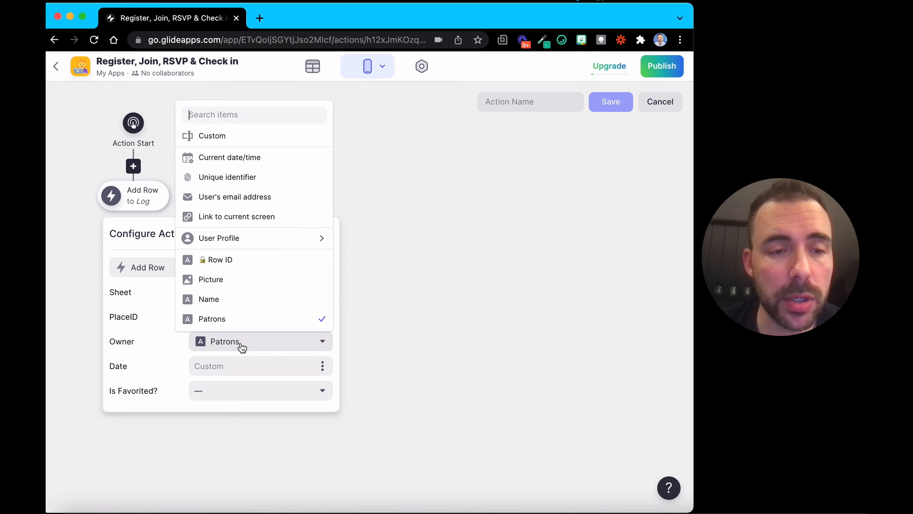
click(248, 202)
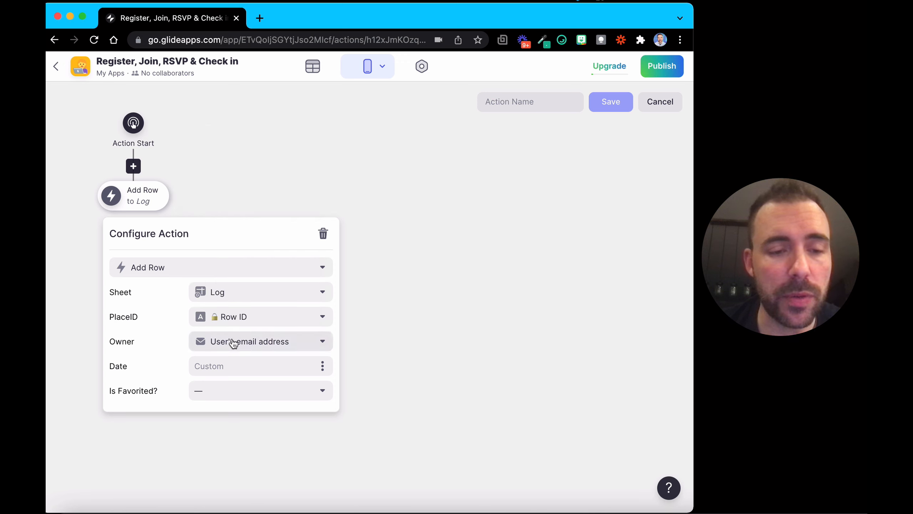
click(323, 367)
click(292, 183)
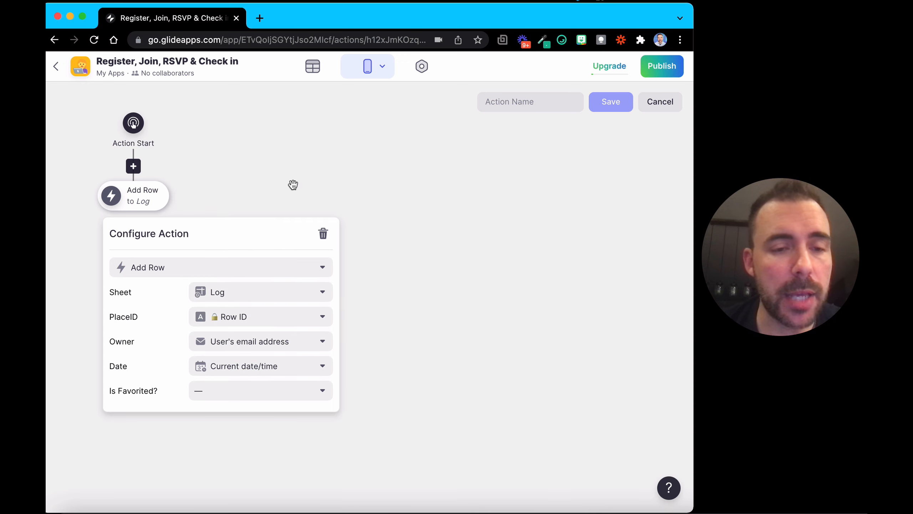
click(497, 241)
Append a Show Notification step after Add Row with the message "You've checked in!".
click(134, 206)
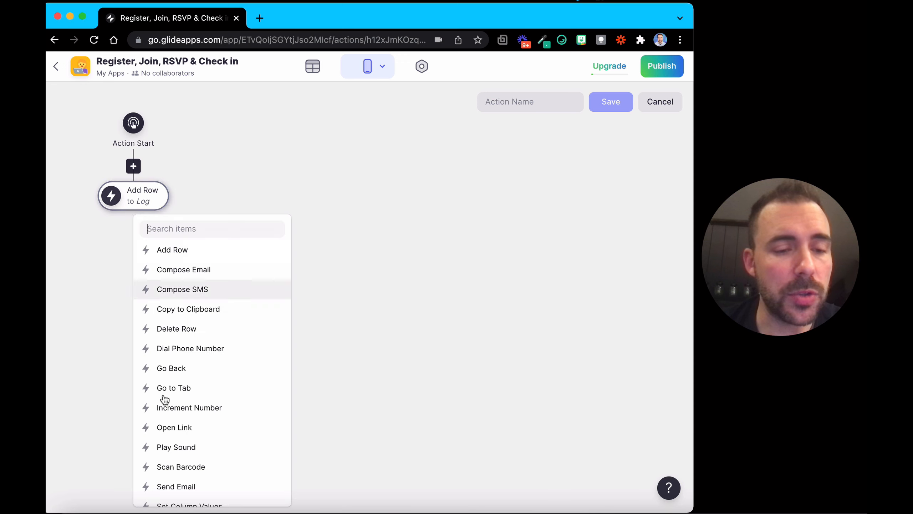
scroll(165, 398, down, 5)
click(166, 429)
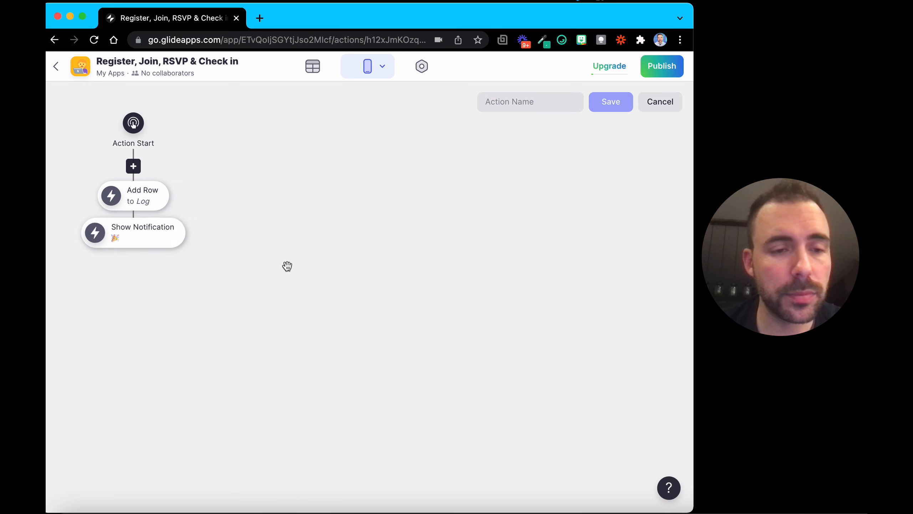
click(150, 238)
click(241, 325)
text(Yo)
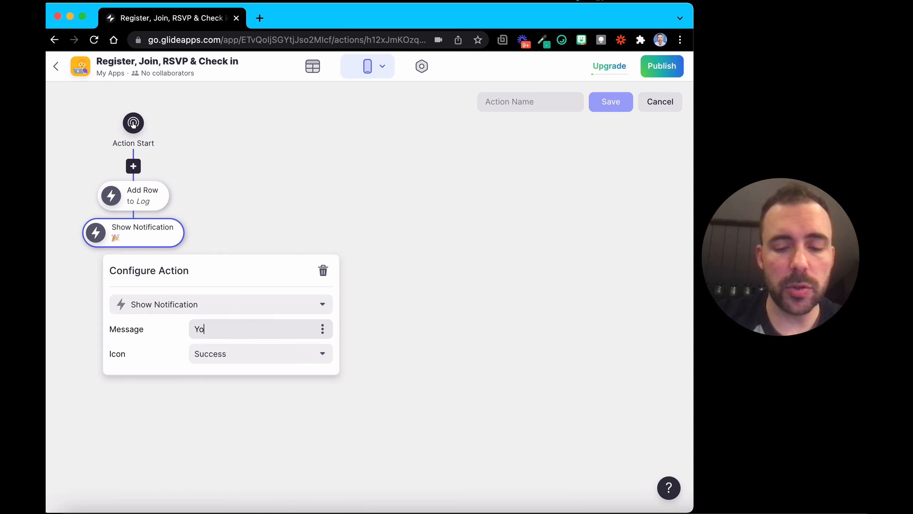
text(u've checked in)
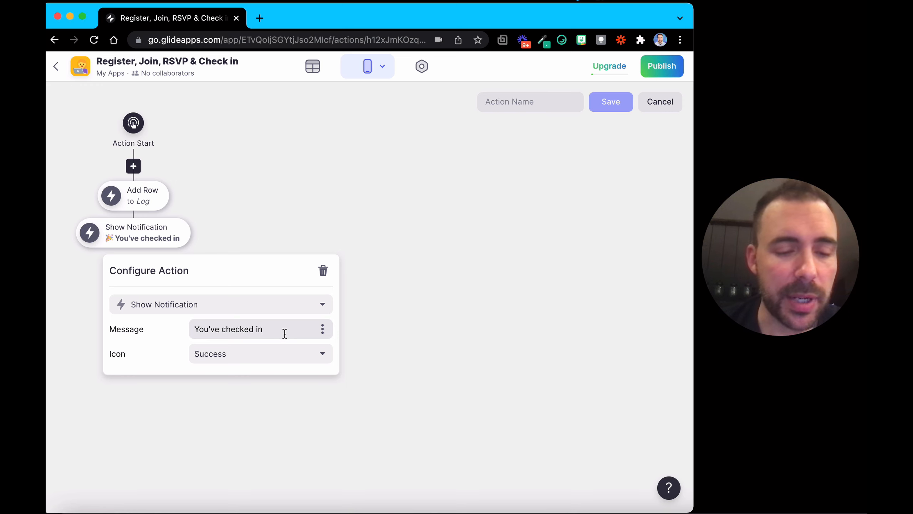
text(!)
click(419, 271)
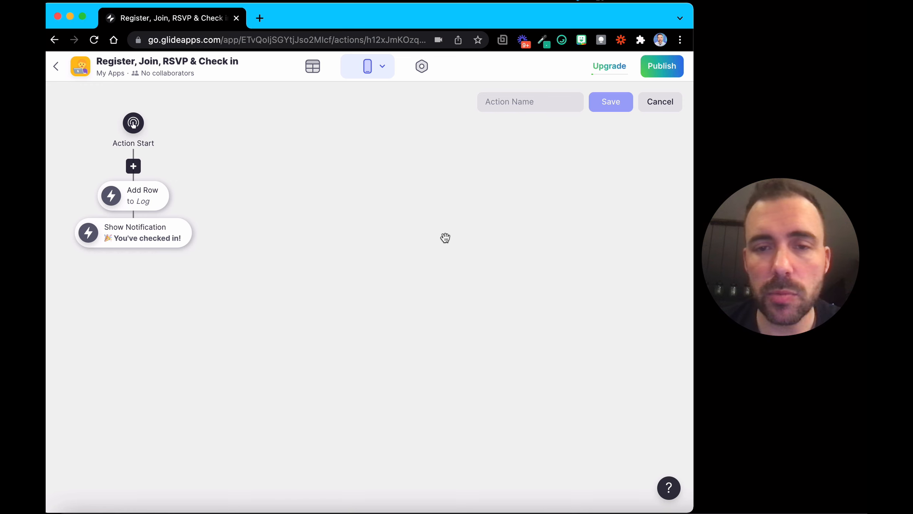
Name the action "Check In", append a Play Sound step after the notification, and save it.
click(537, 107)
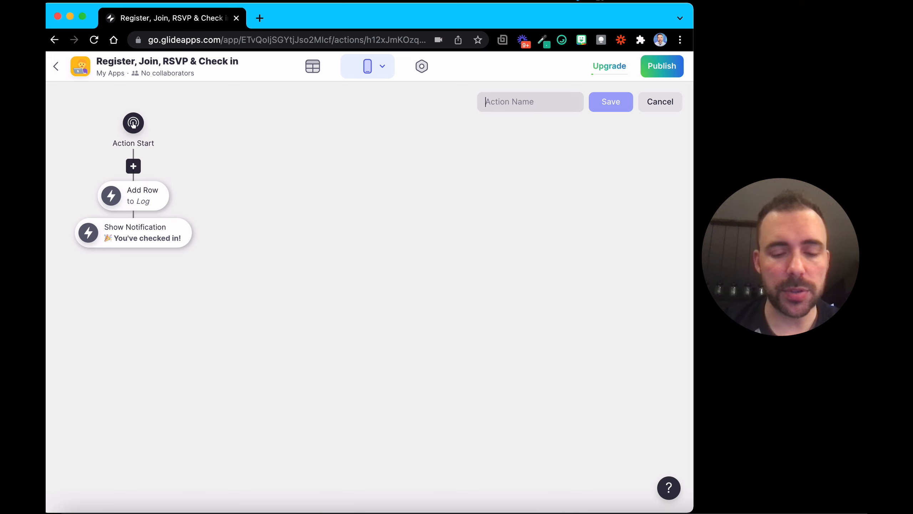
text(Check In)
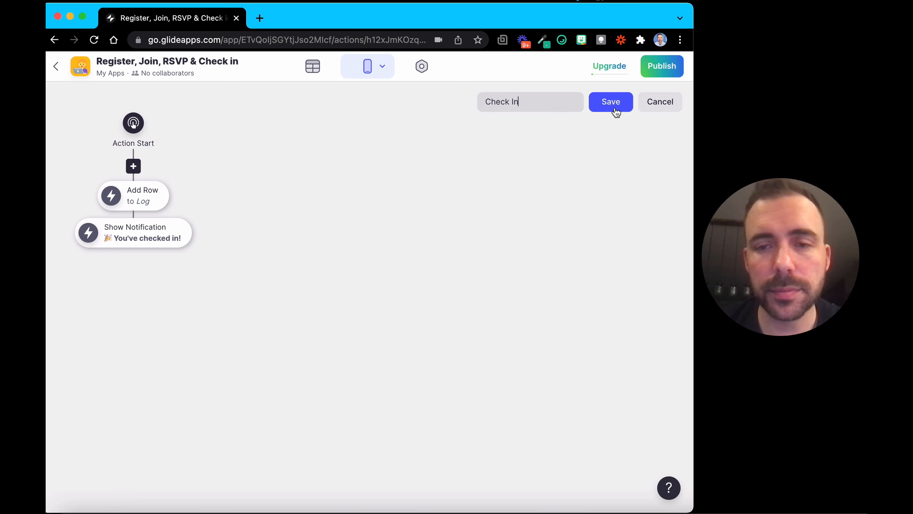
click(137, 254)
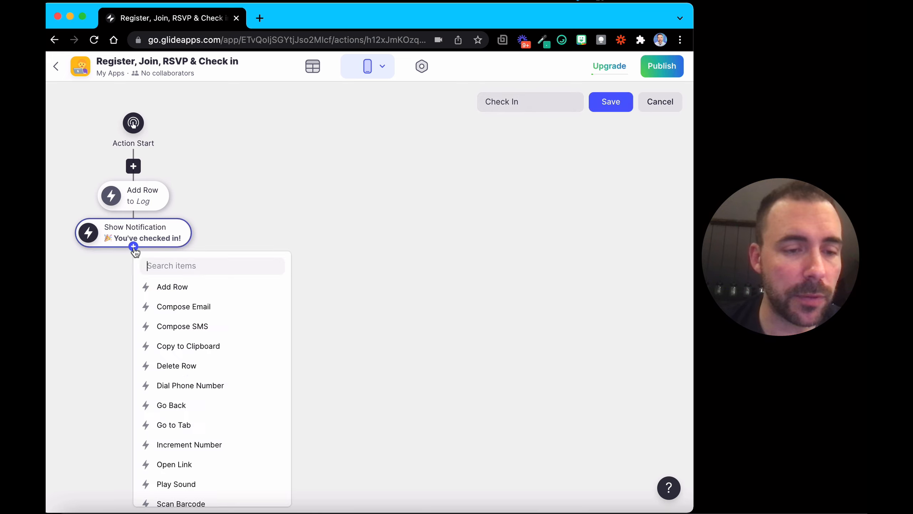
scroll(204, 433, down, 3)
scroll(204, 433, down, 2)
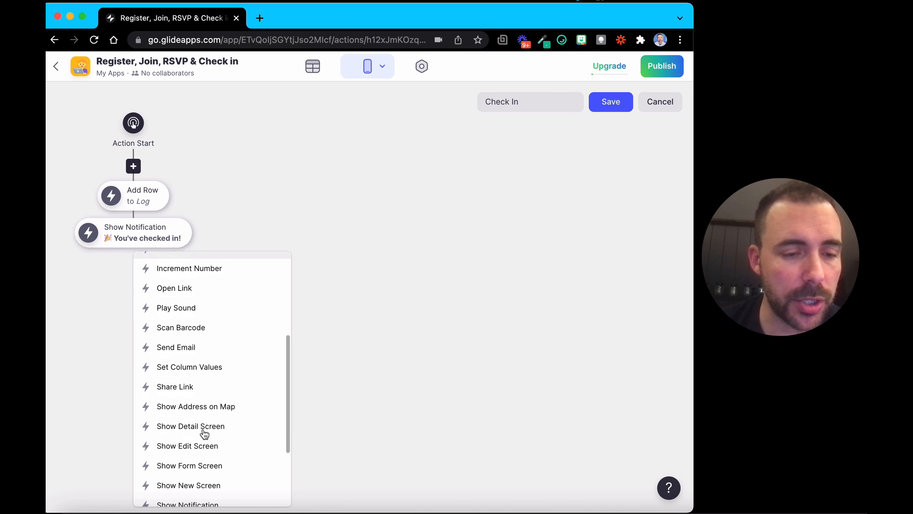
click(191, 304)
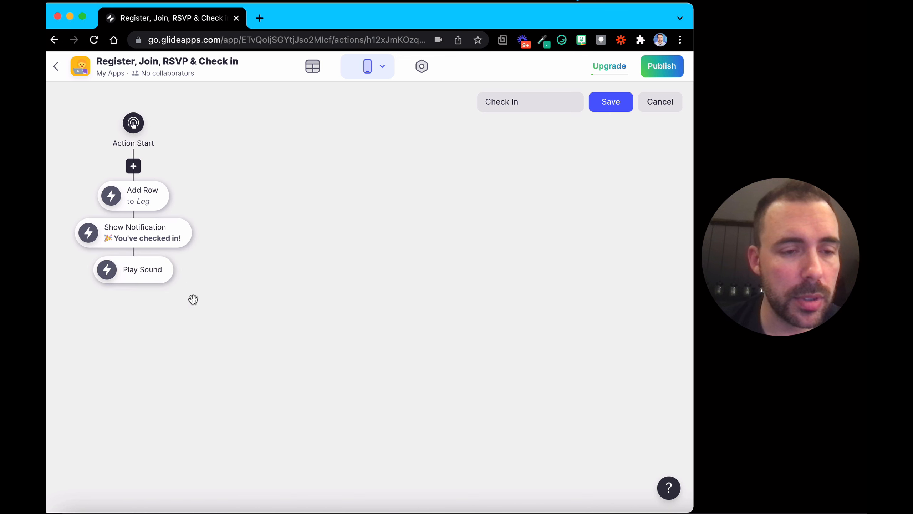
click(610, 101)
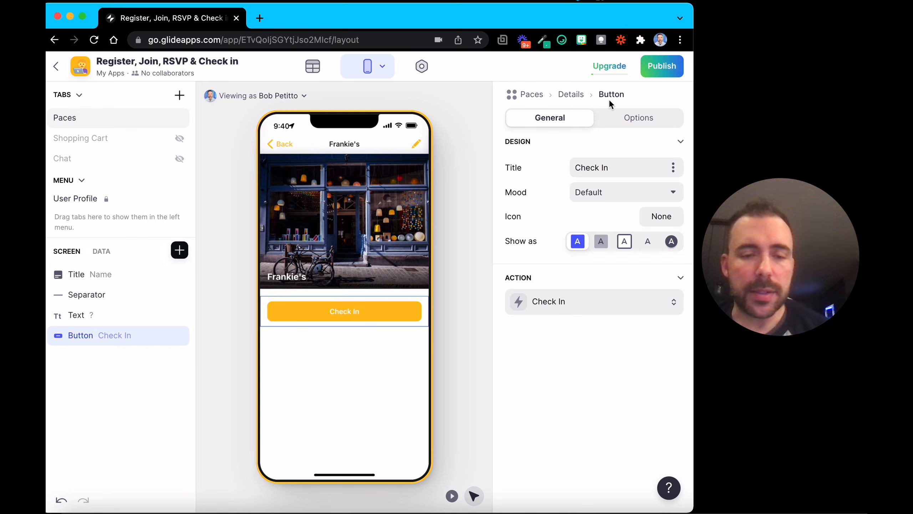
Test the Check In button in the app preview and inspect the Log table for the new entry.
click(451, 496)
click(322, 317)
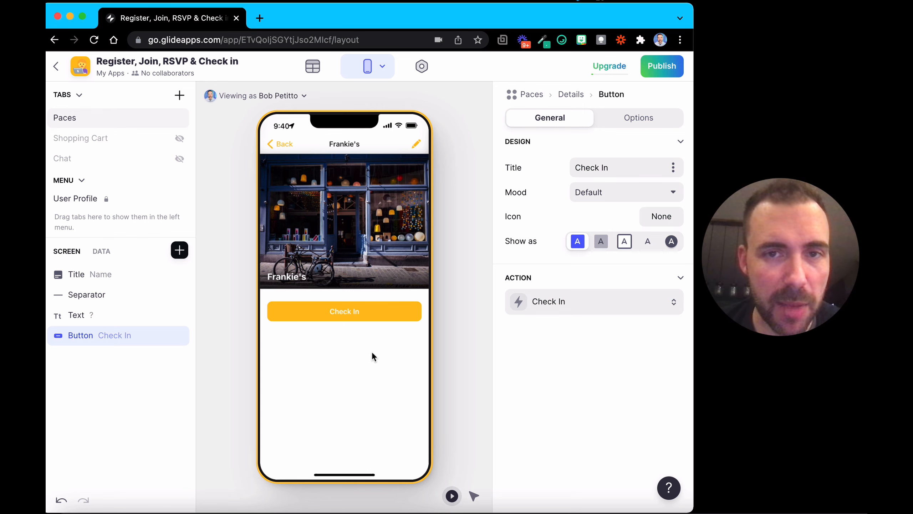
click(319, 69)
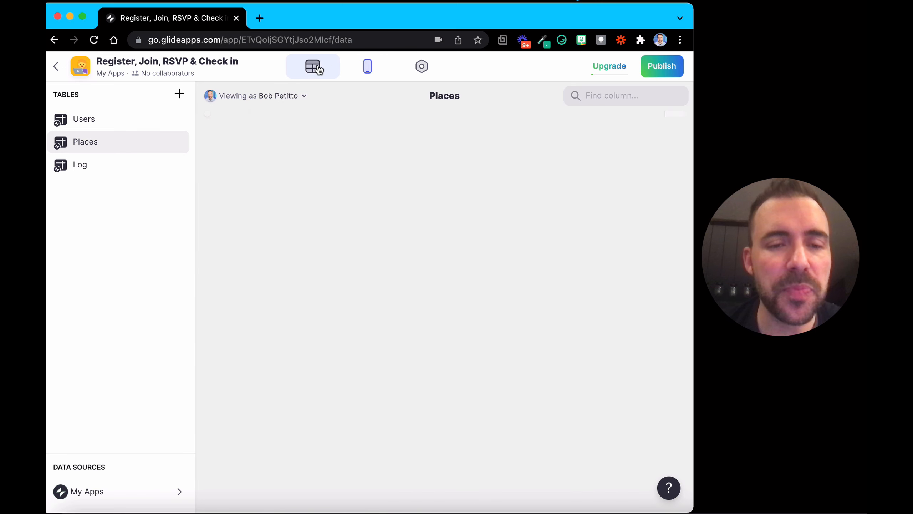
click(109, 168)
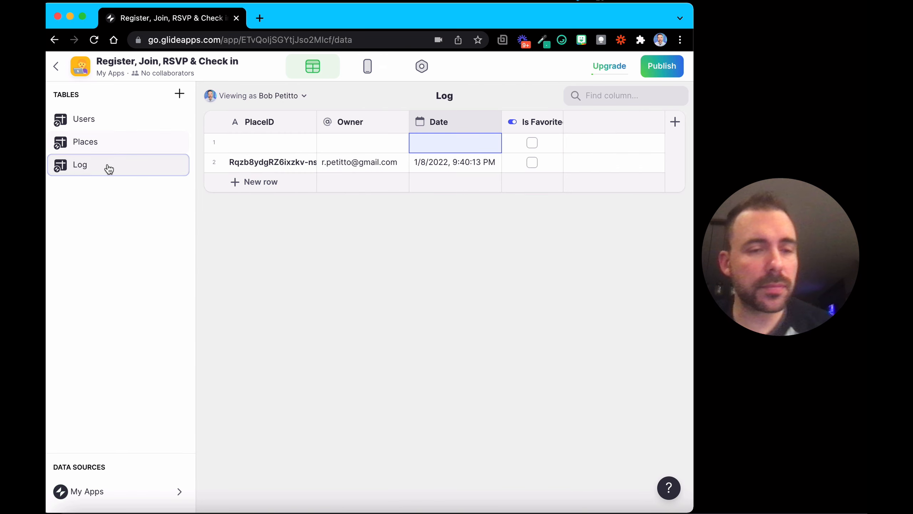
Delete the empty first row of the Log table and review the remaining entry's PlaceID, Owner and Date.
click(215, 144)
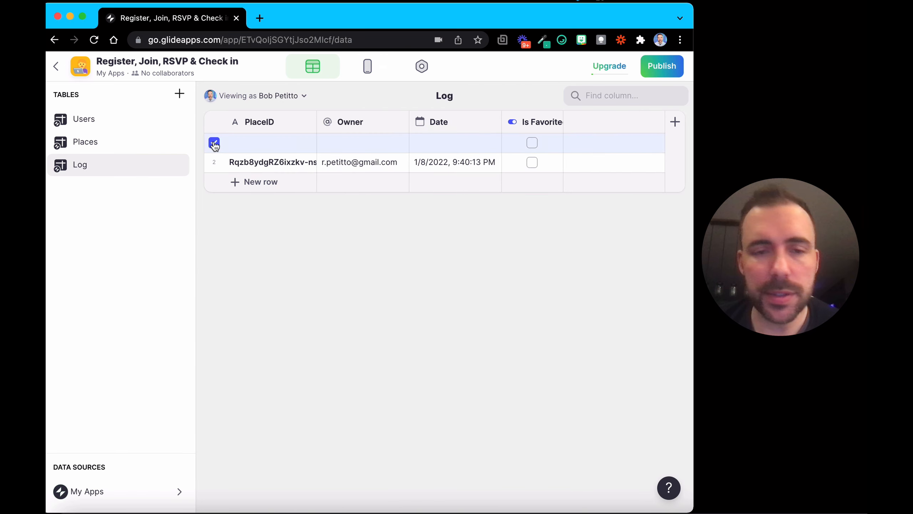
key(Delete)
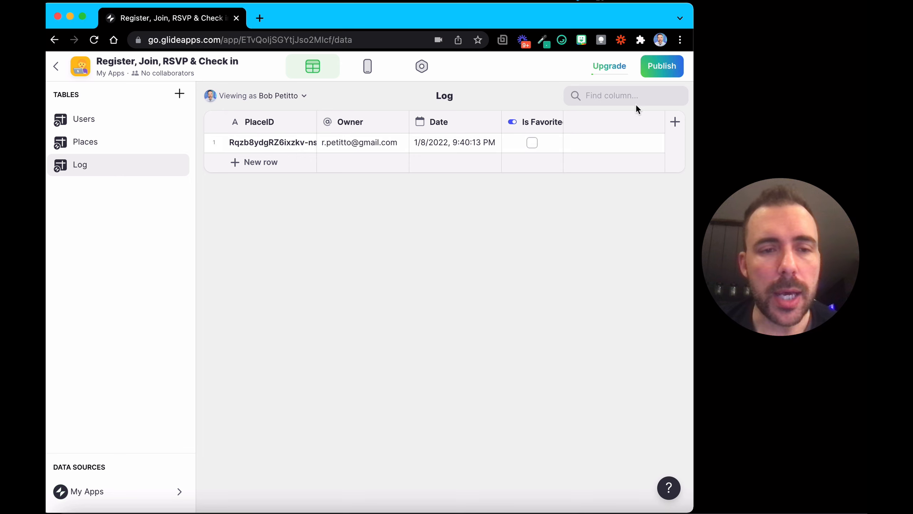
click(297, 141)
click(353, 140)
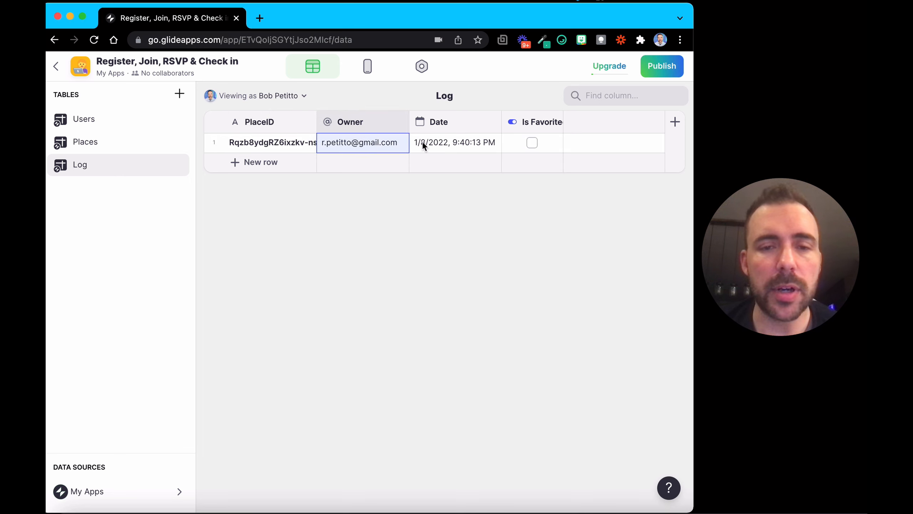
click(424, 146)
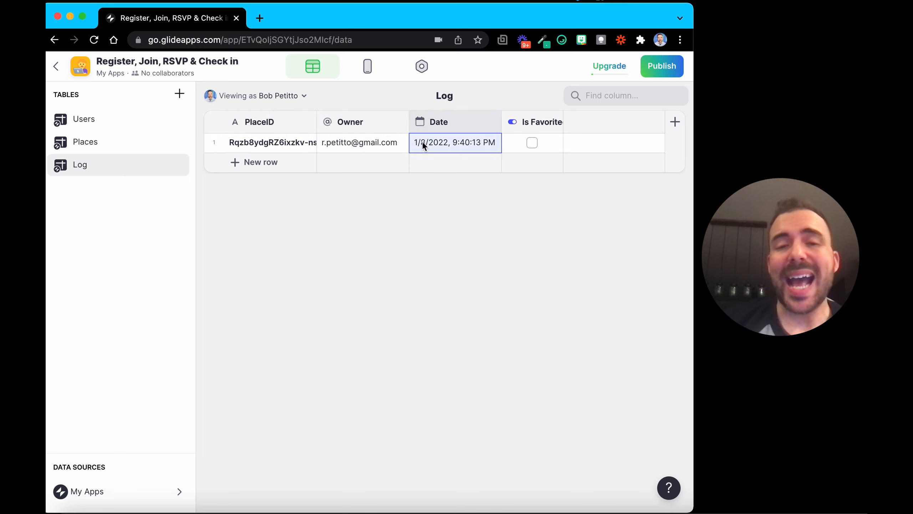
click(388, 145)
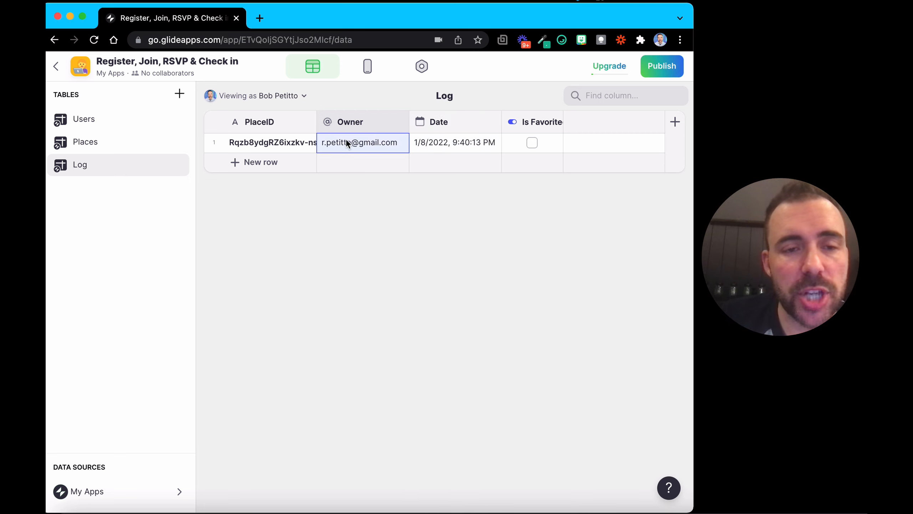
click(274, 144)
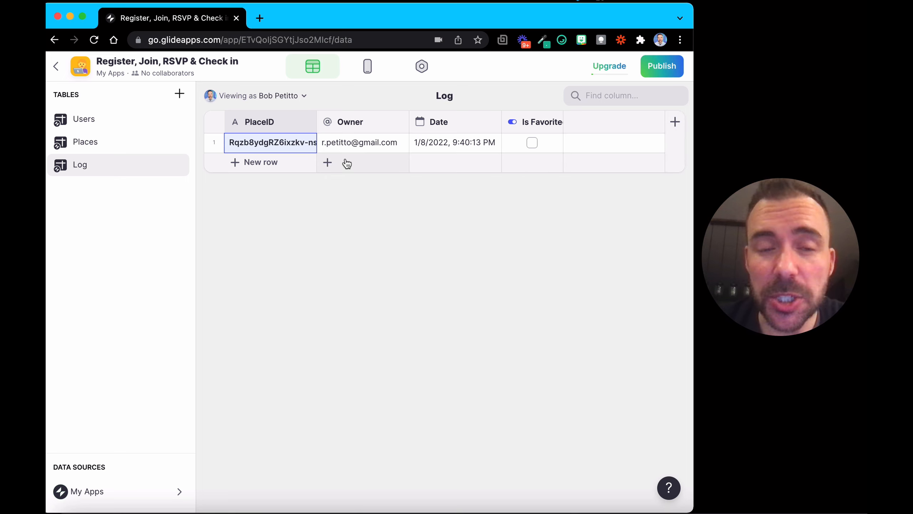
Compare the Row ID of Frankie's in the Places table with the PlaceID and Owner recorded in the Log table.
click(367, 66)
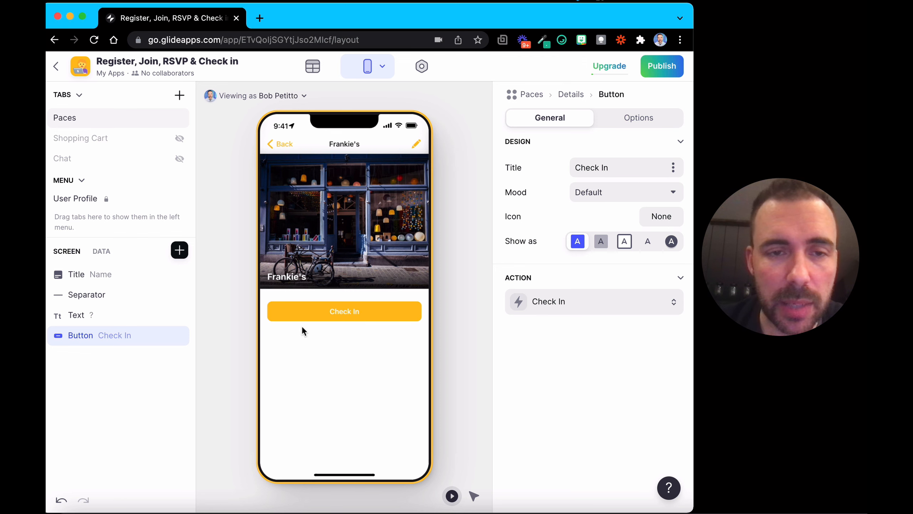
click(317, 71)
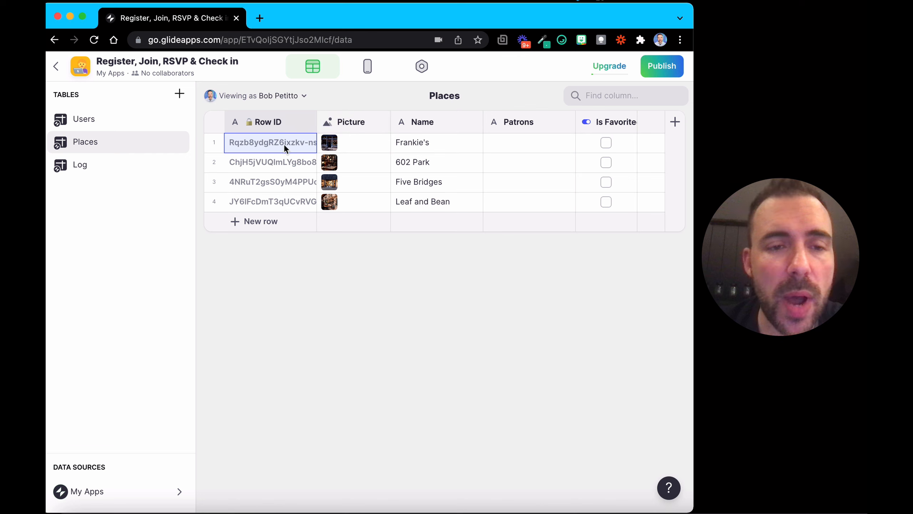
click(119, 166)
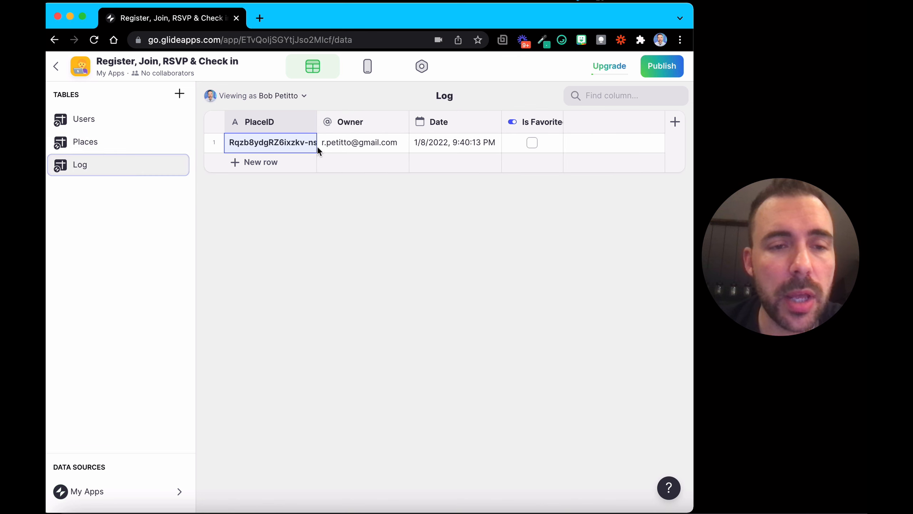
click(153, 144)
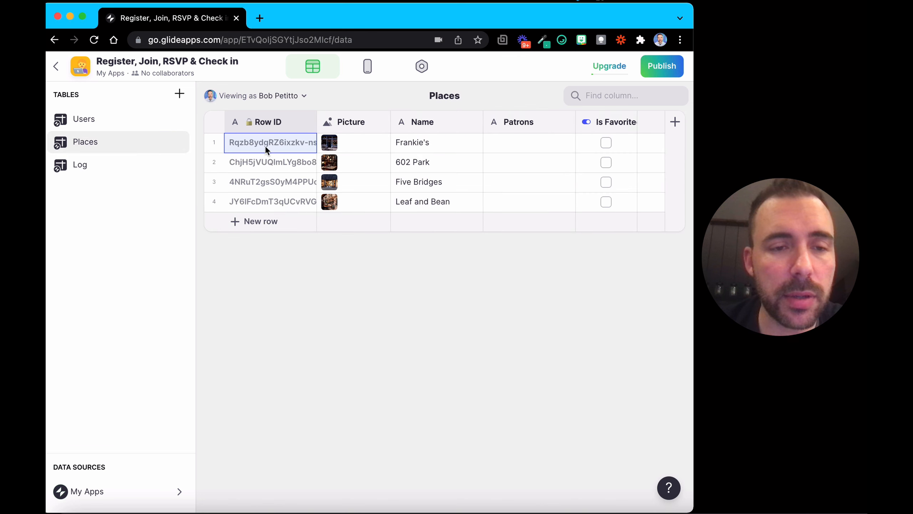
click(129, 167)
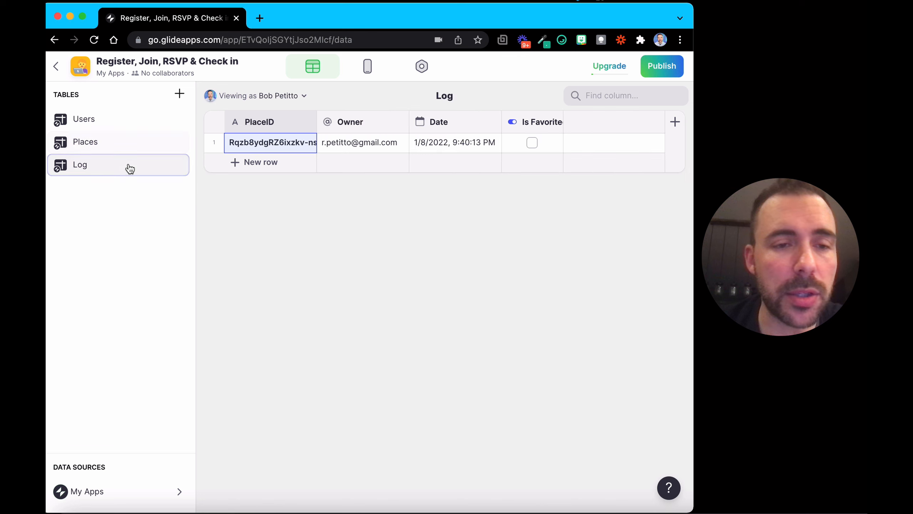
double_click(248, 142)
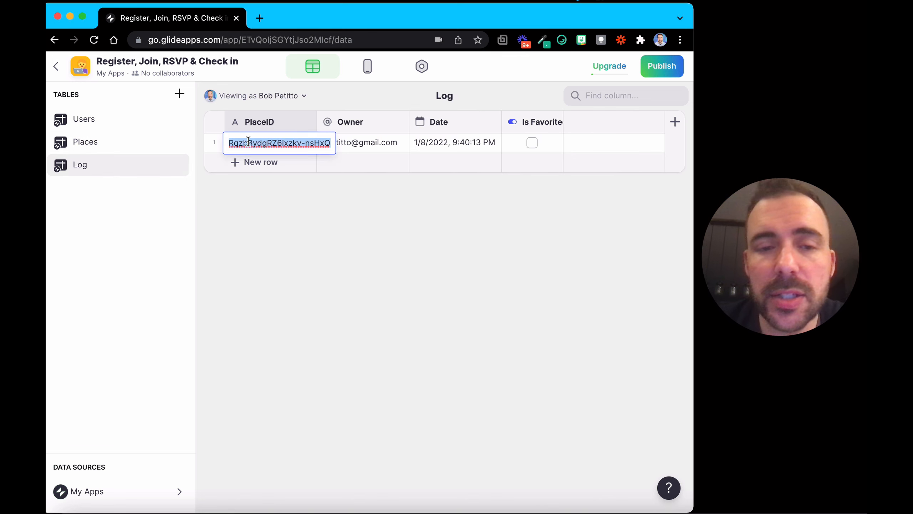
click(353, 143)
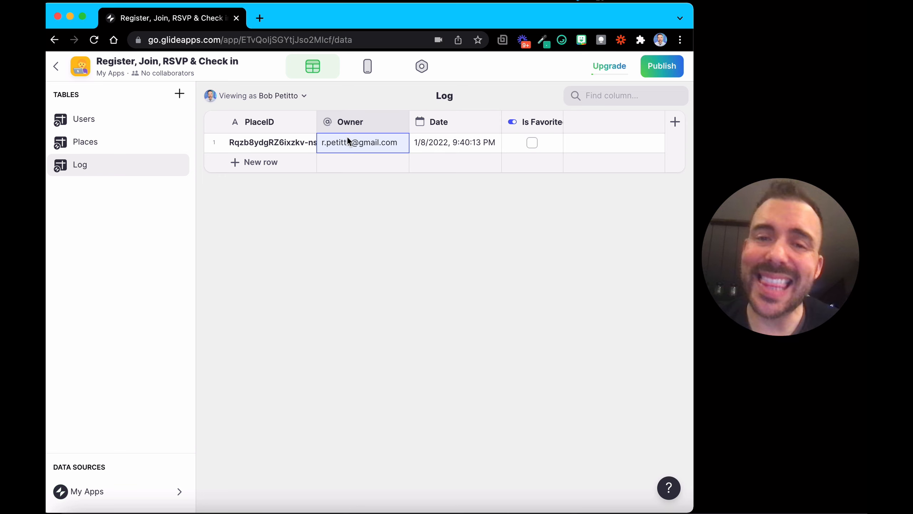
Add an If → Then → Else column labelled "ifCurrentUser>ID" to the Log table.
click(675, 122)
click(481, 182)
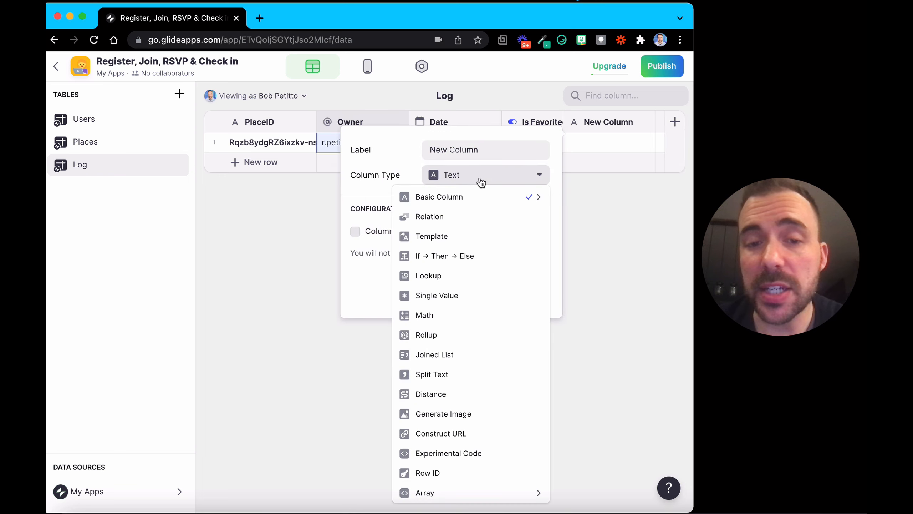
click(459, 260)
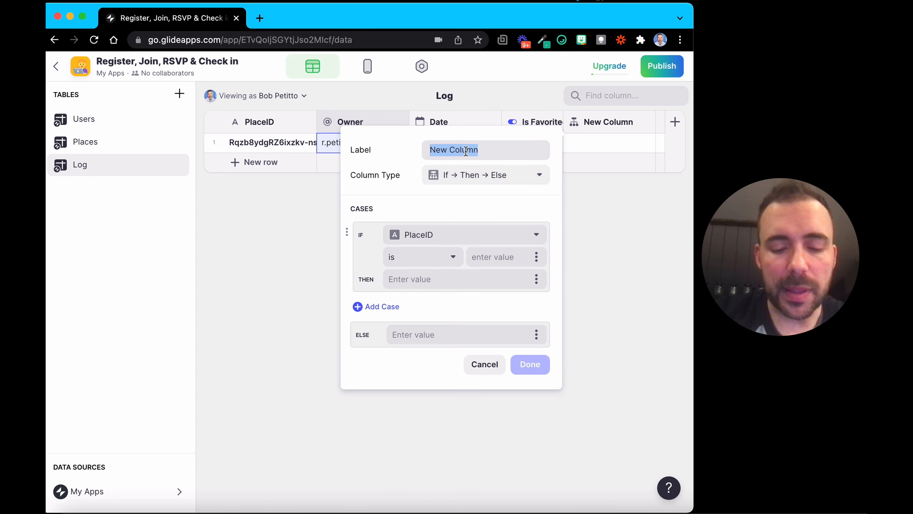
text(if)
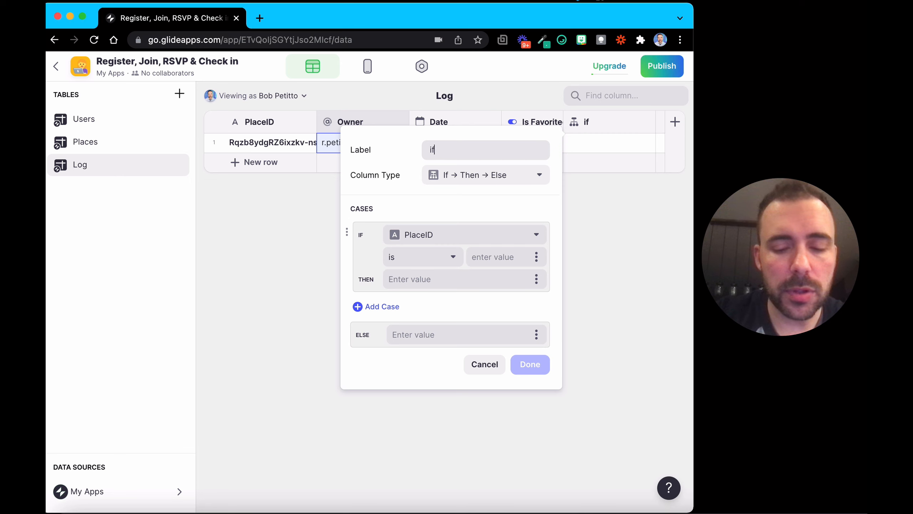
text(User>)
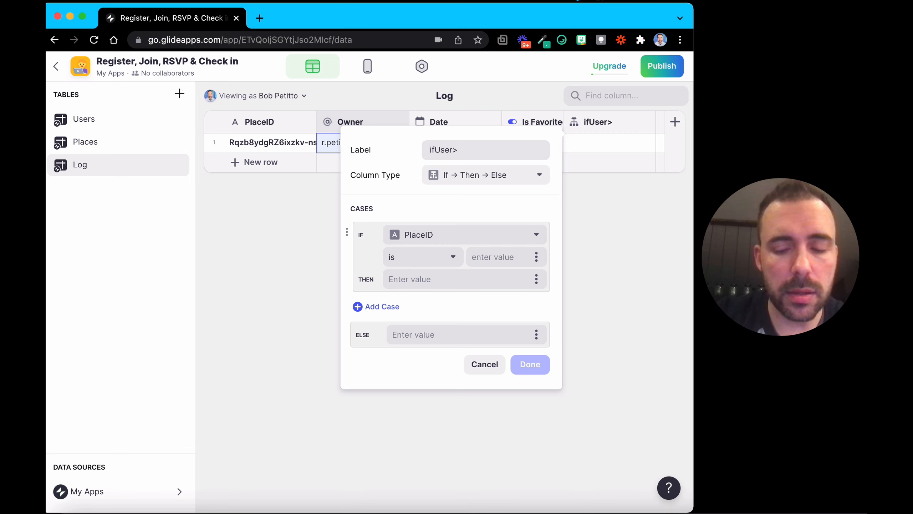
text(ID)
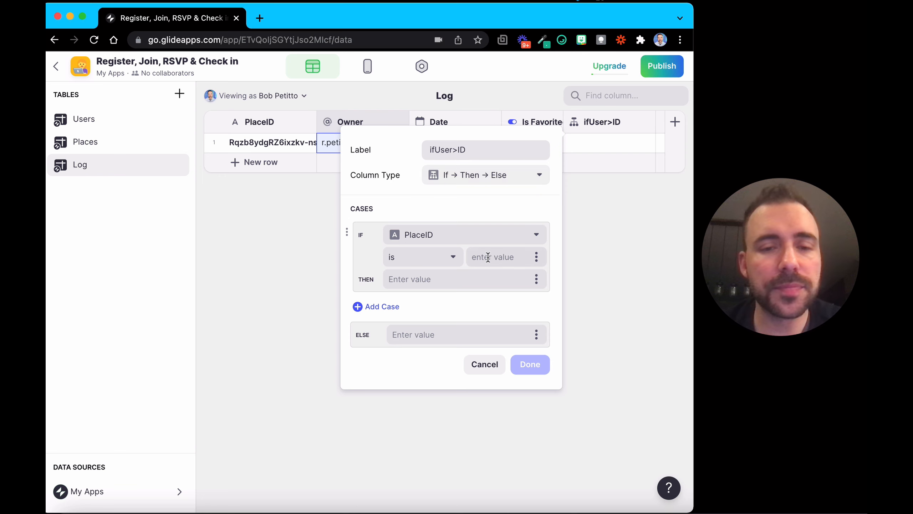
click(436, 149)
text(Current)
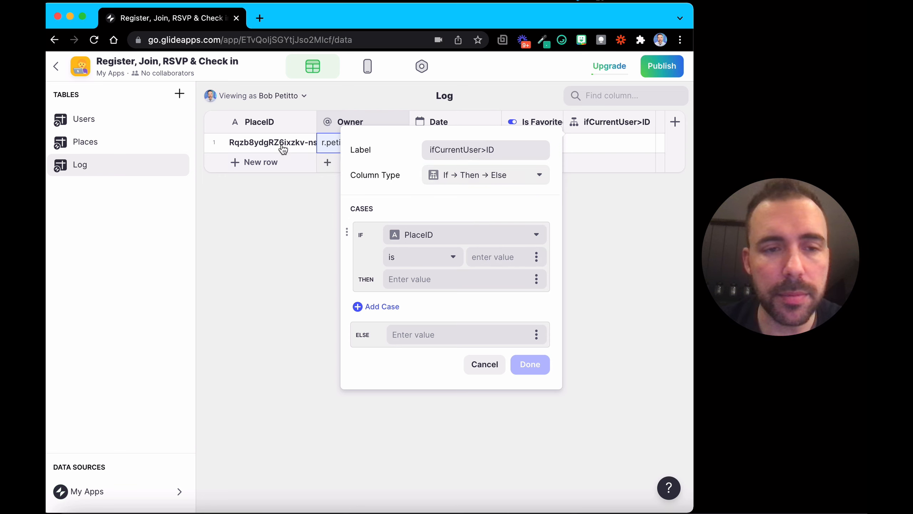
Set the column's case to return PlaceID if Owner is the signed-in user, and save the column.
click(431, 236)
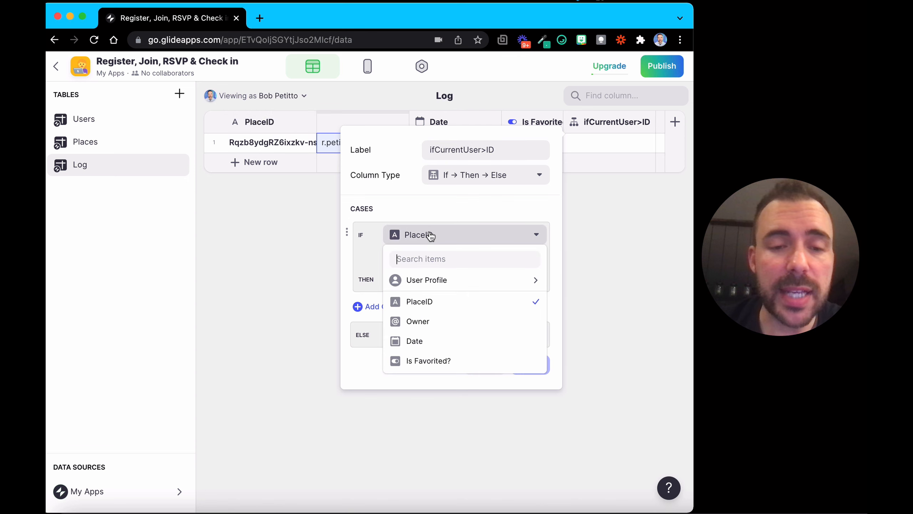
mouse_move(433, 288)
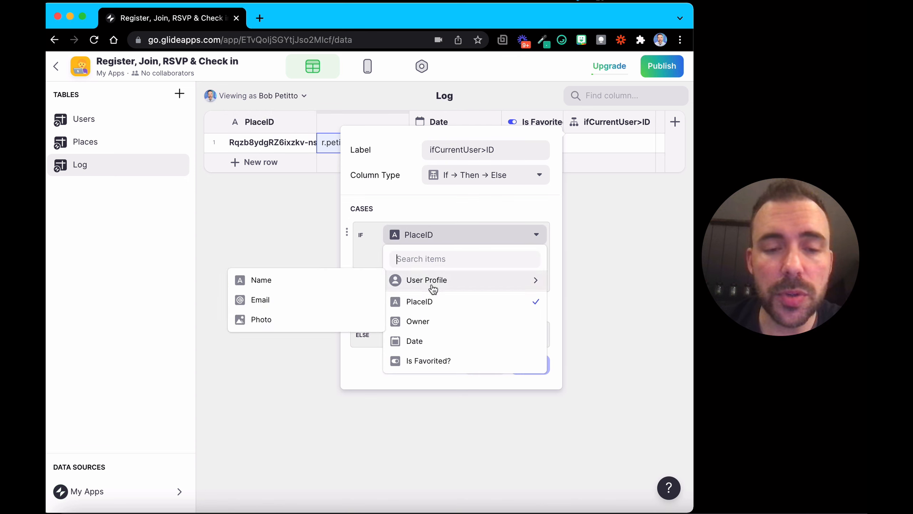
click(422, 322)
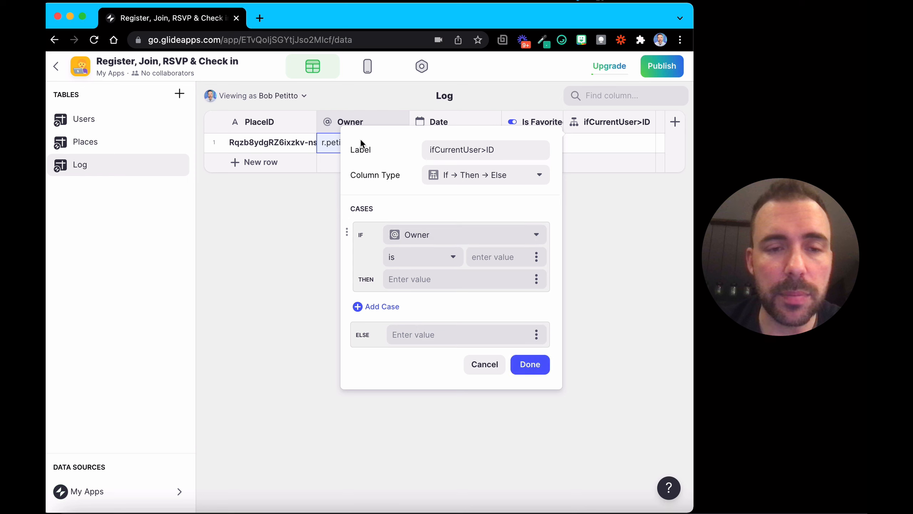
click(411, 264)
click(383, 432)
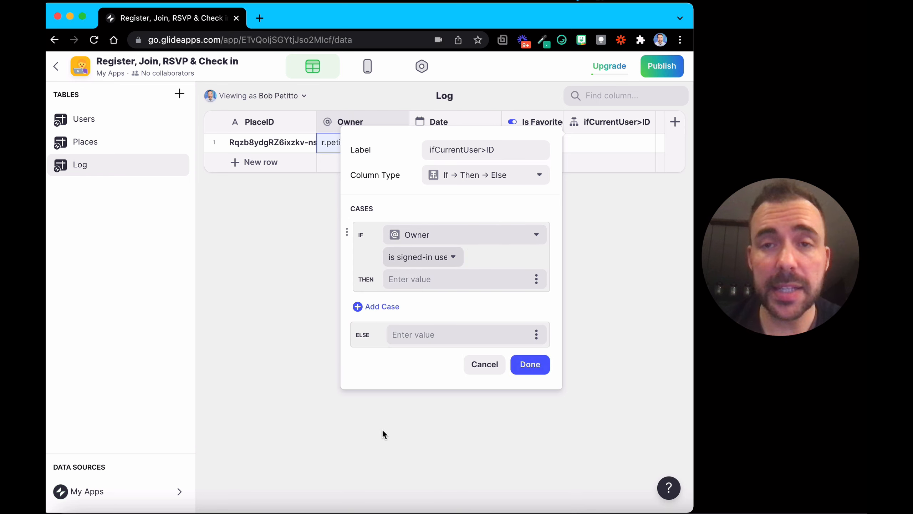
click(536, 279)
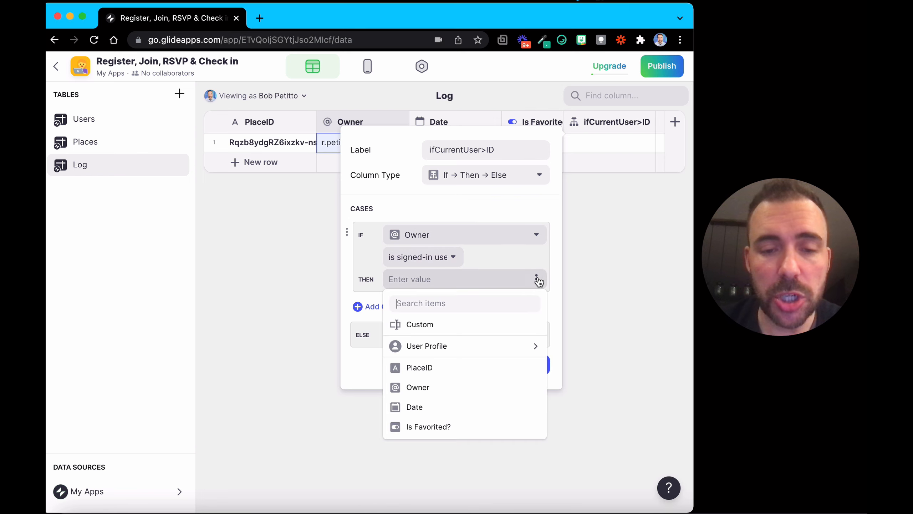
click(488, 370)
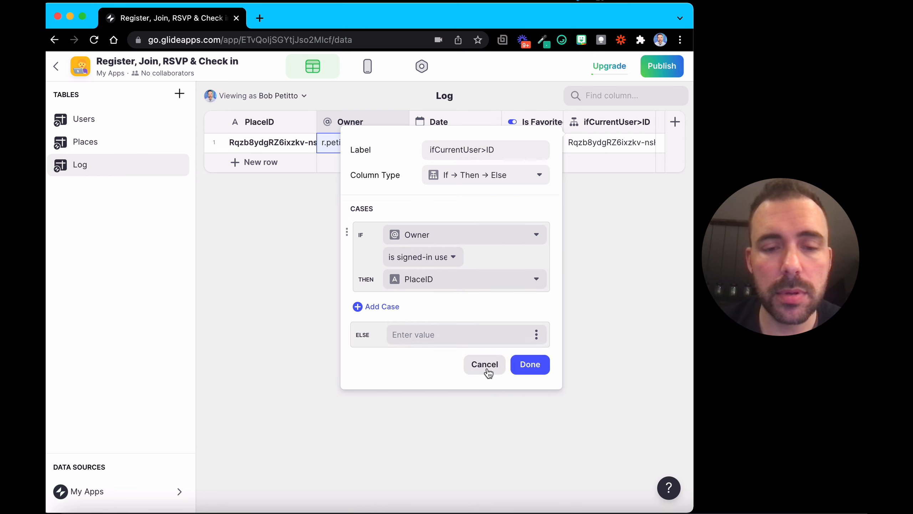
click(532, 371)
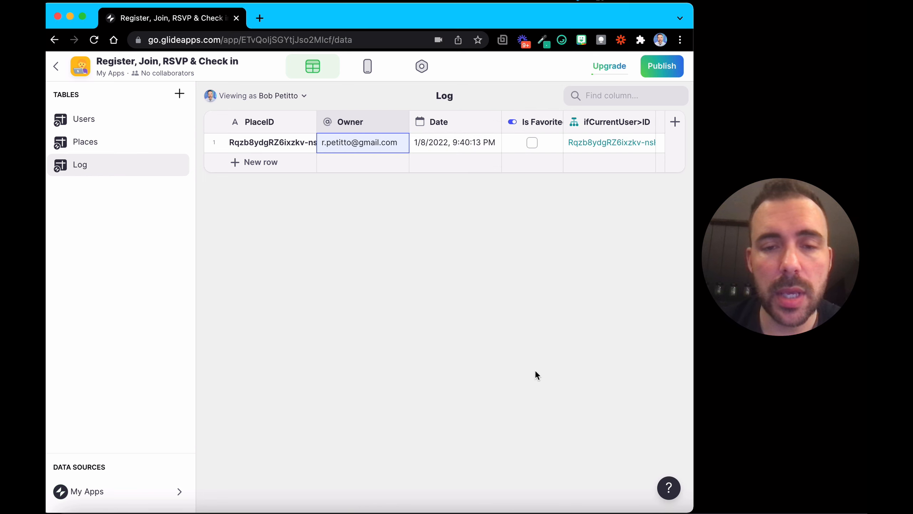
Check the ifCurrentUser>ID column while viewing as Anyone, and switch back to the original user.
click(278, 95)
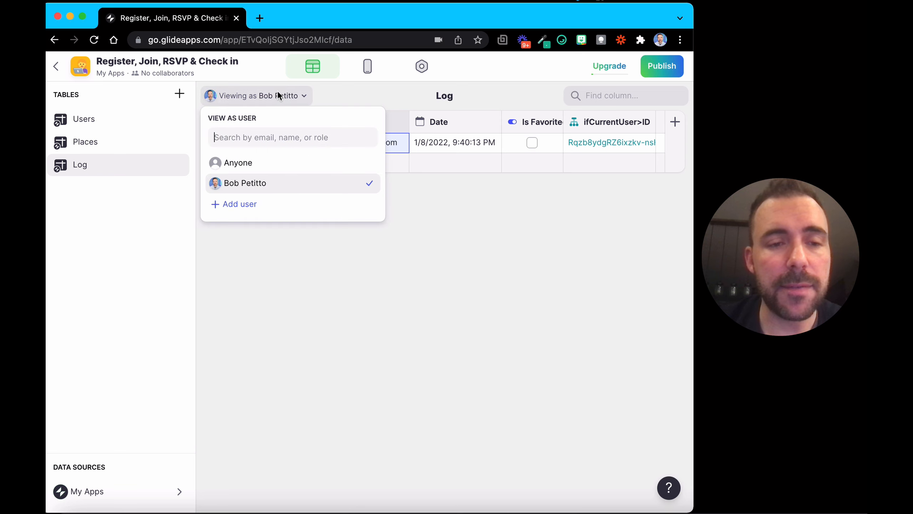
click(247, 164)
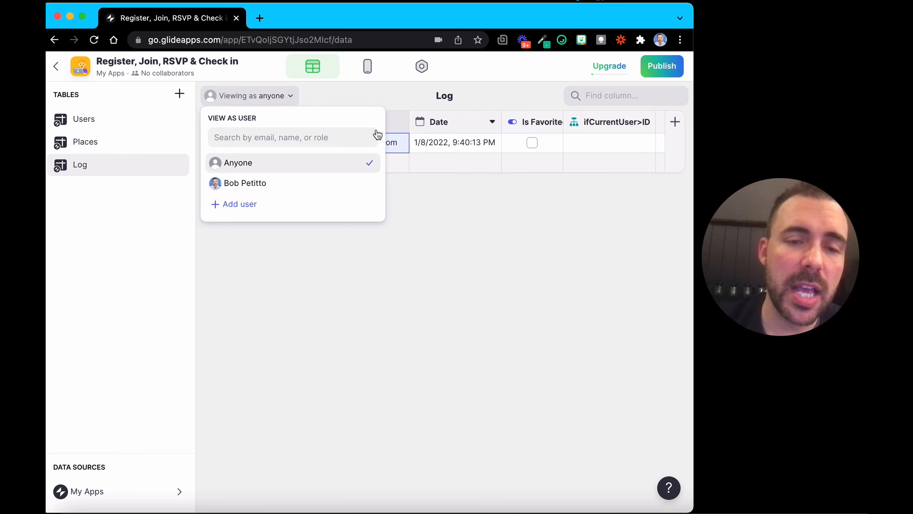
click(299, 184)
click(584, 142)
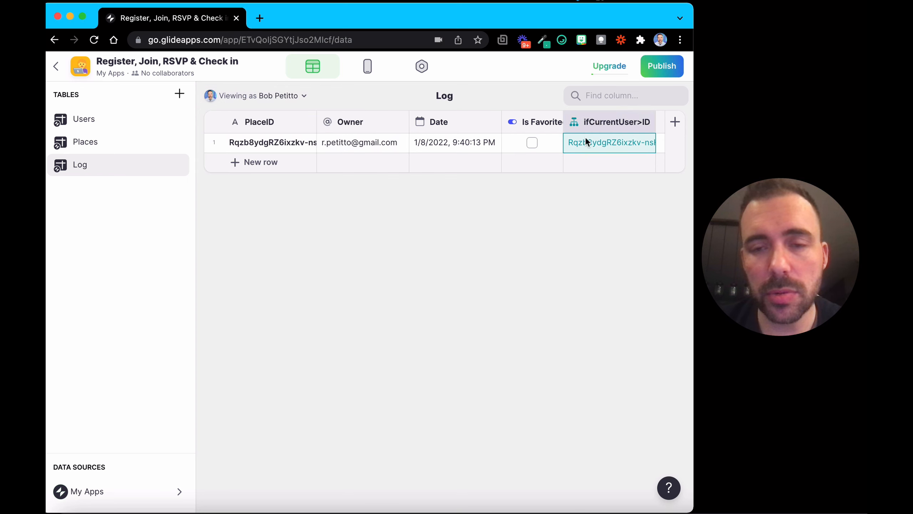
Check the Row ID of Frankie's in the Places table against the ifCurrentUser>ID value in the Log table.
click(90, 142)
click(283, 141)
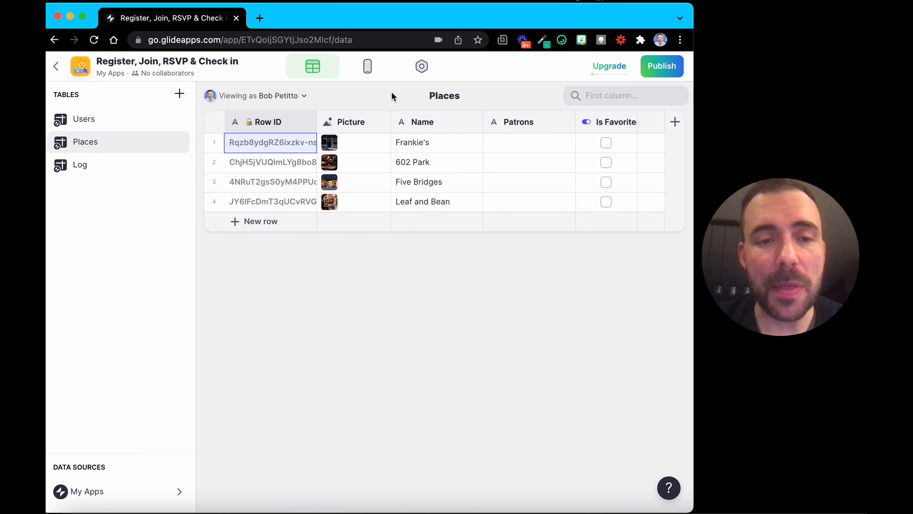
click(143, 164)
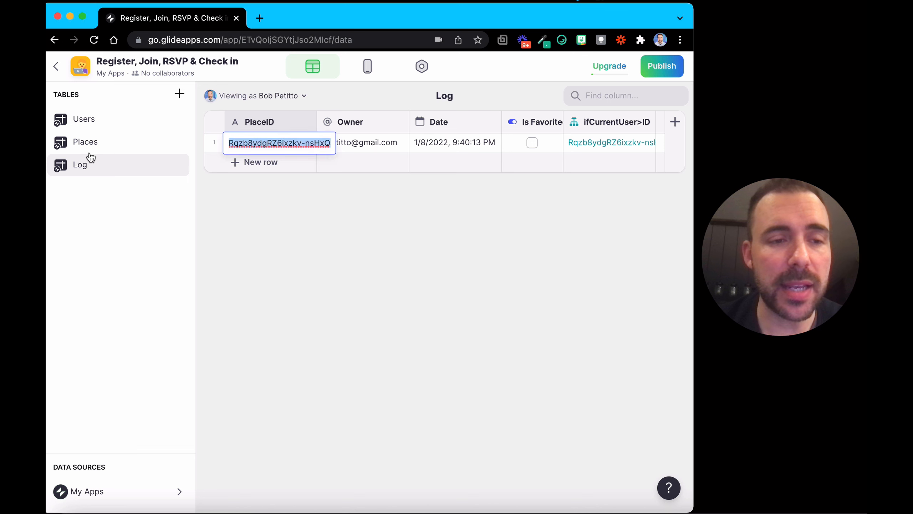
Add a Relation column labelled "rel_currentUserLog" to the Places table.
click(162, 148)
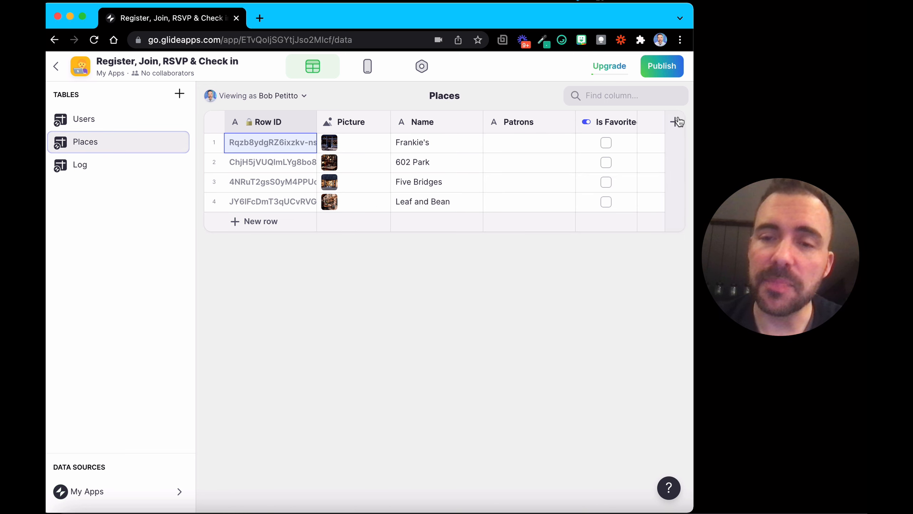
click(678, 121)
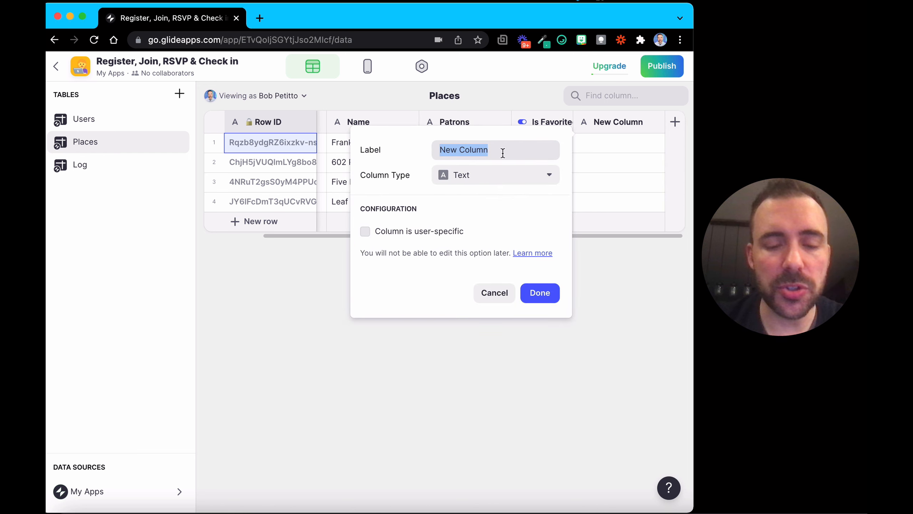
text(rel_)
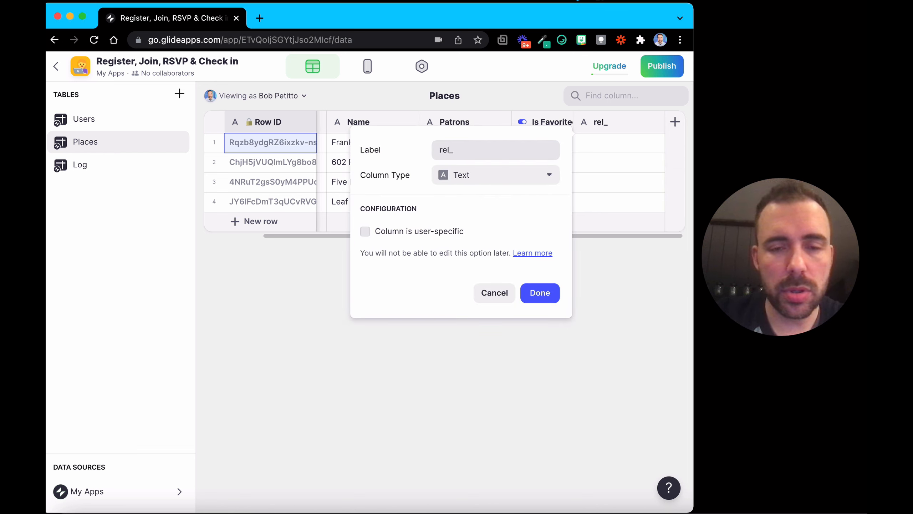
text(curer)
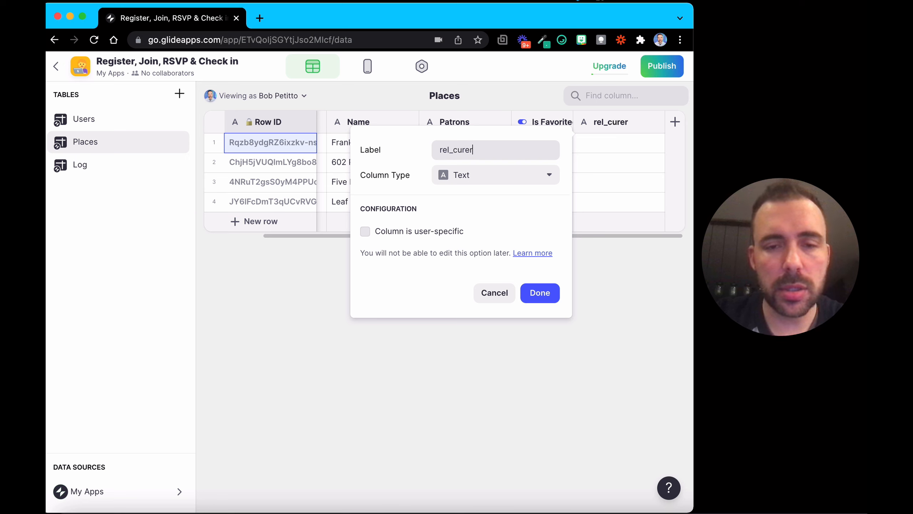
key(BackSpace)
key(BackSpace)
text(rentUserLog)
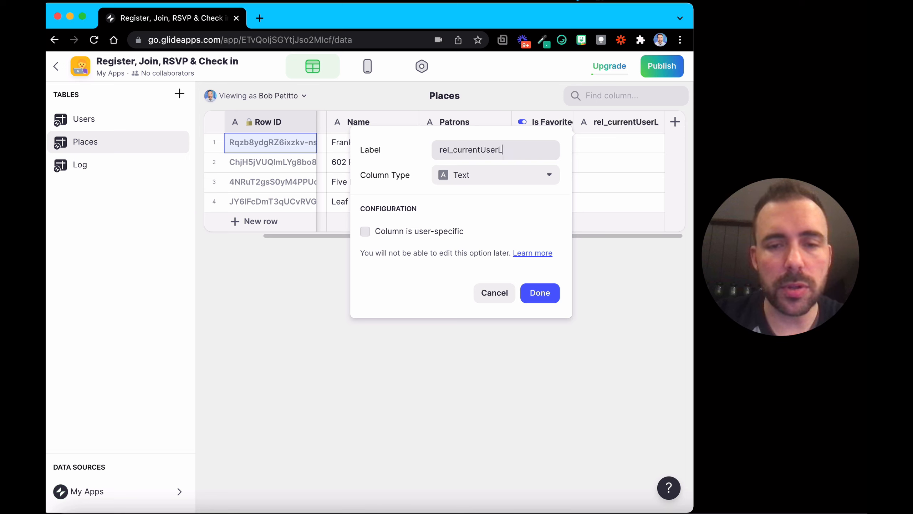
click(501, 177)
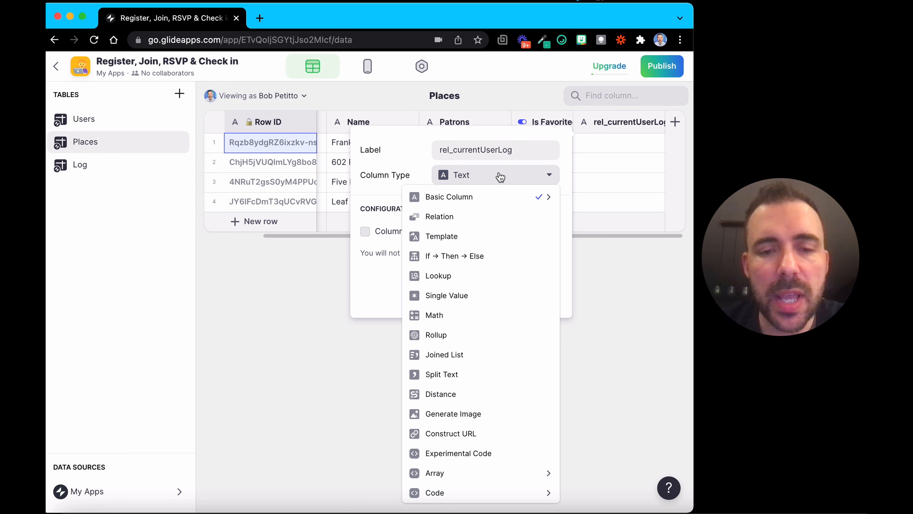
click(470, 218)
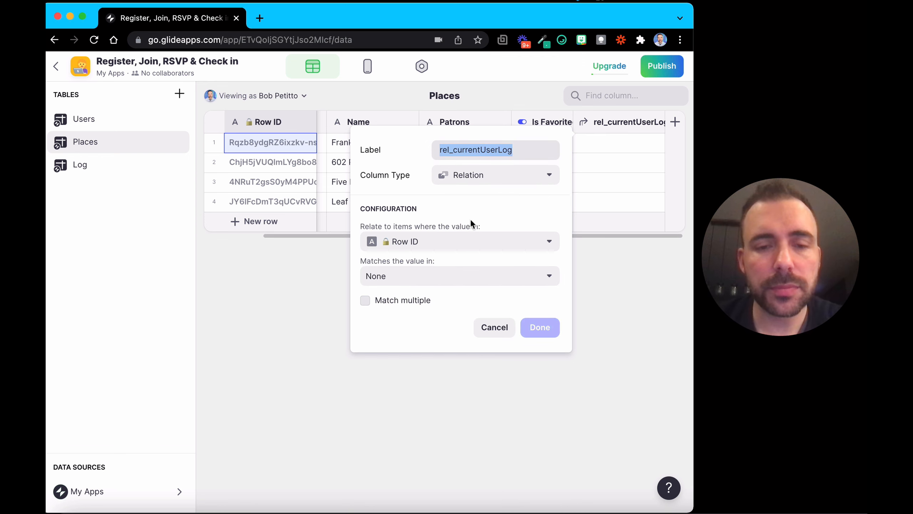
Relate the Places Row ID to the ifCurrentUser>ID column of the Log table as a single match, and save the relation.
click(399, 279)
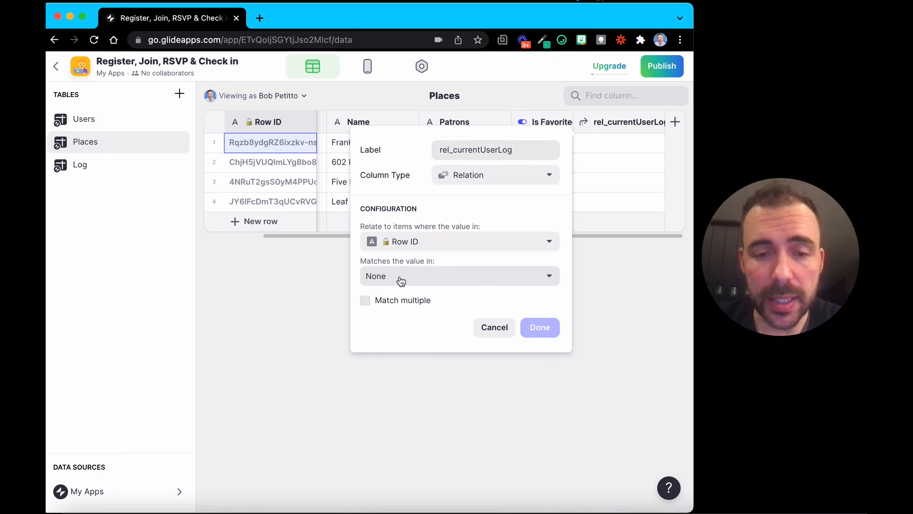
click(402, 281)
mouse_move(397, 364)
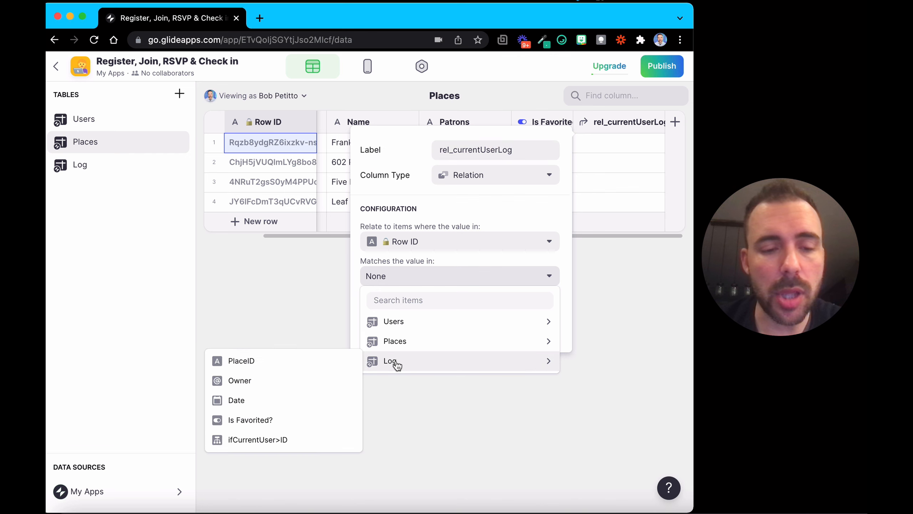
click(280, 440)
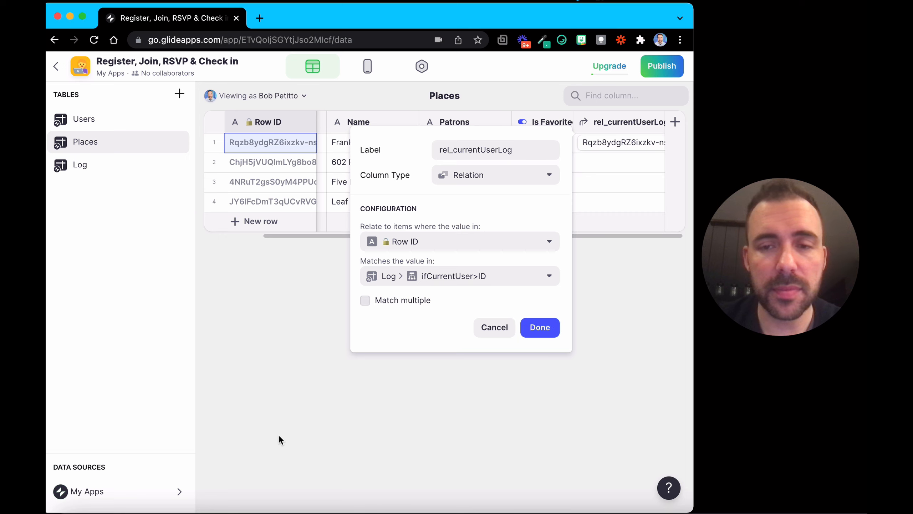
click(540, 328)
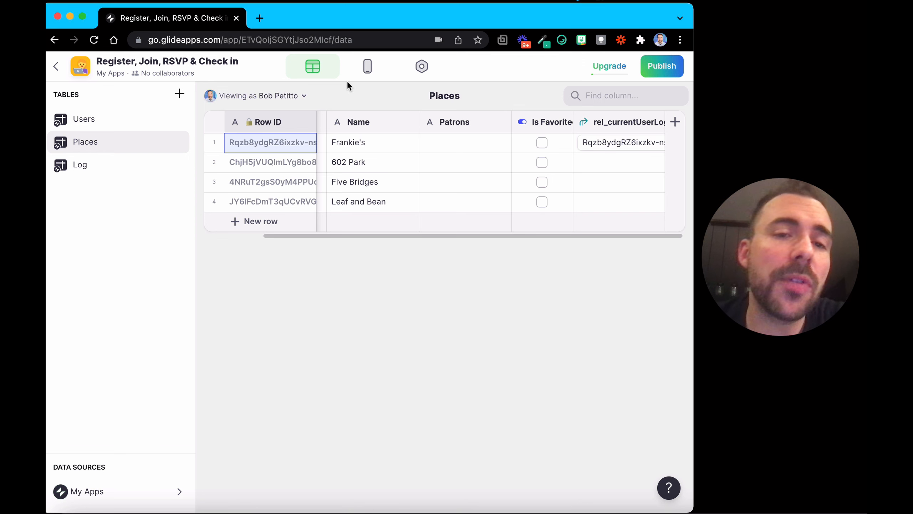
Edit the Log table's ifCurrentUser>ID column so its first case returns an empty value if Owner isn't the signed-in user.
click(368, 66)
click(313, 67)
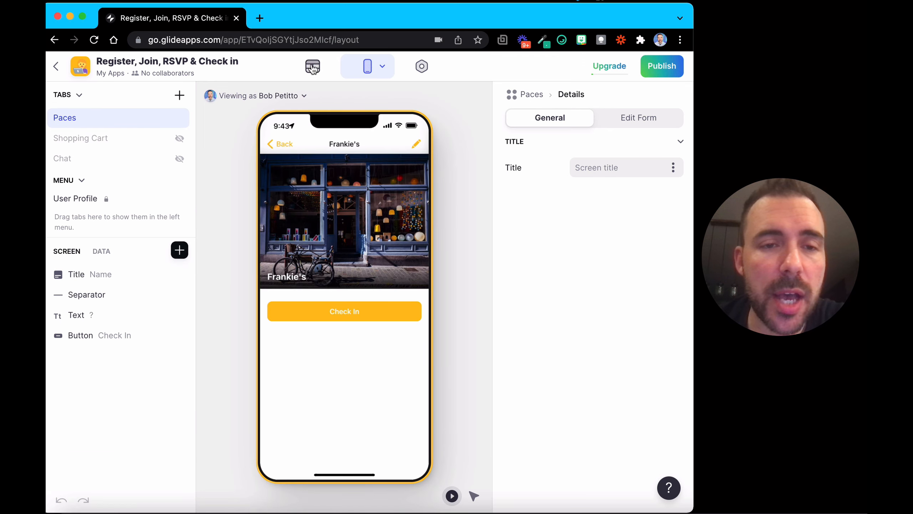
click(113, 170)
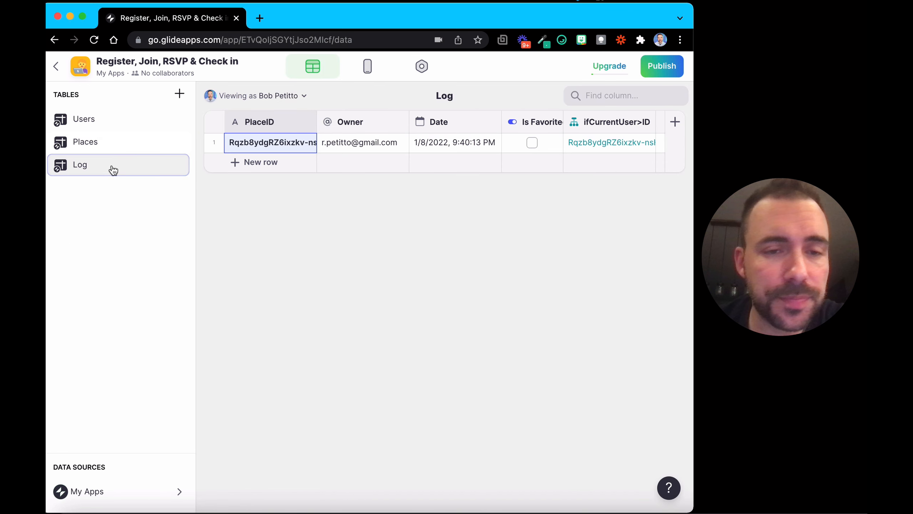
click(647, 124)
click(625, 143)
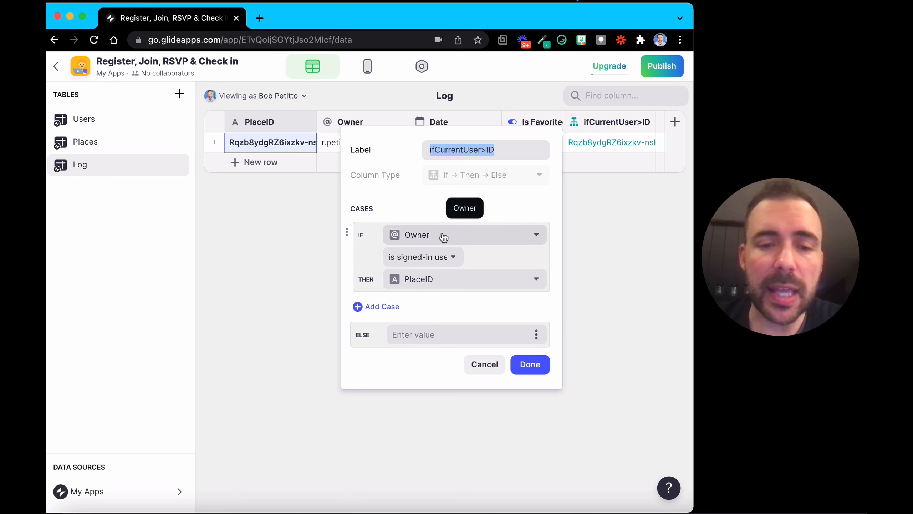
click(431, 256)
click(365, 450)
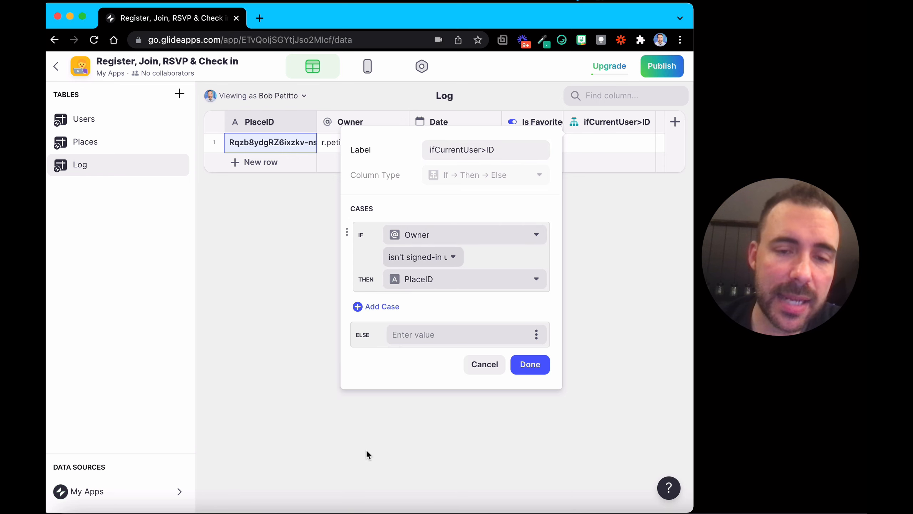
click(430, 287)
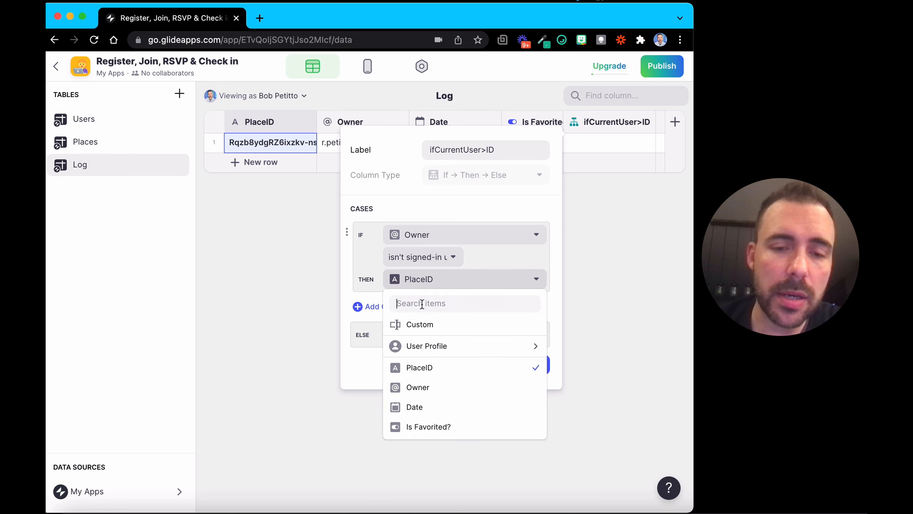
click(418, 322)
Add a second case to the column that returns an empty value if Date is before today.
click(388, 312)
click(407, 310)
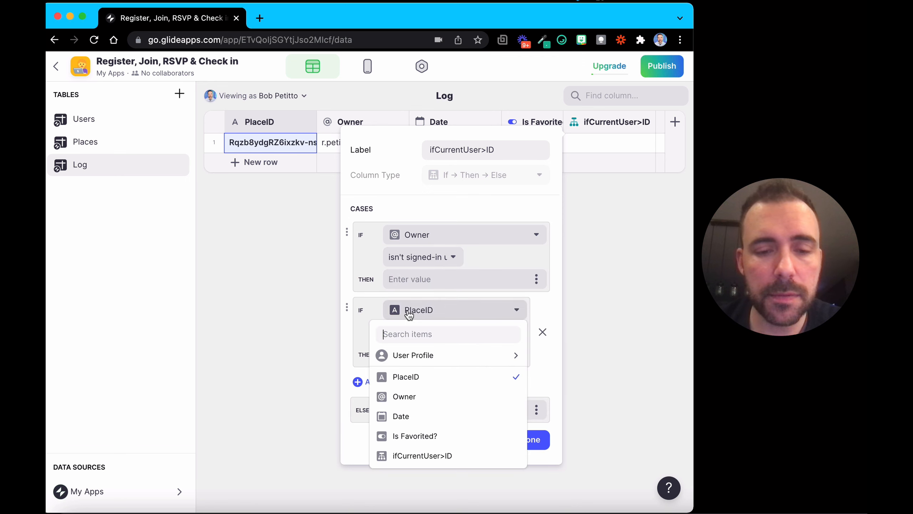
click(407, 413)
click(419, 332)
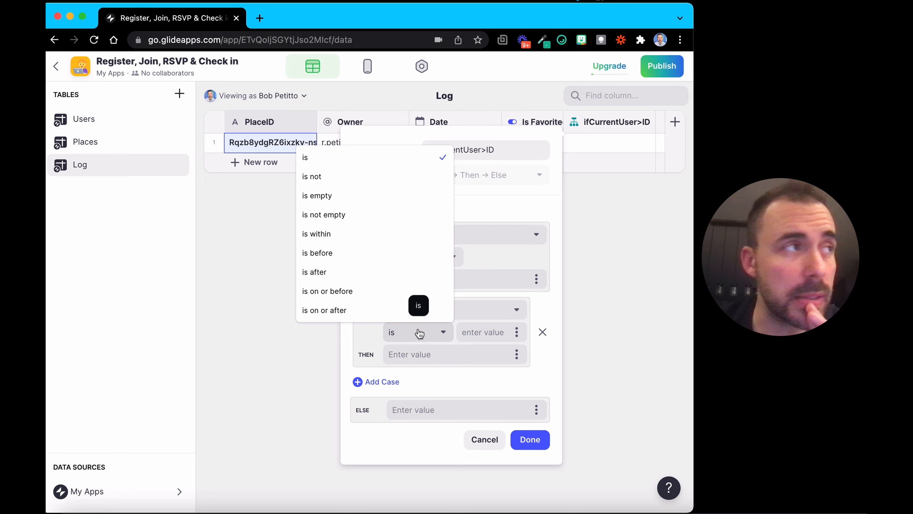
click(385, 255)
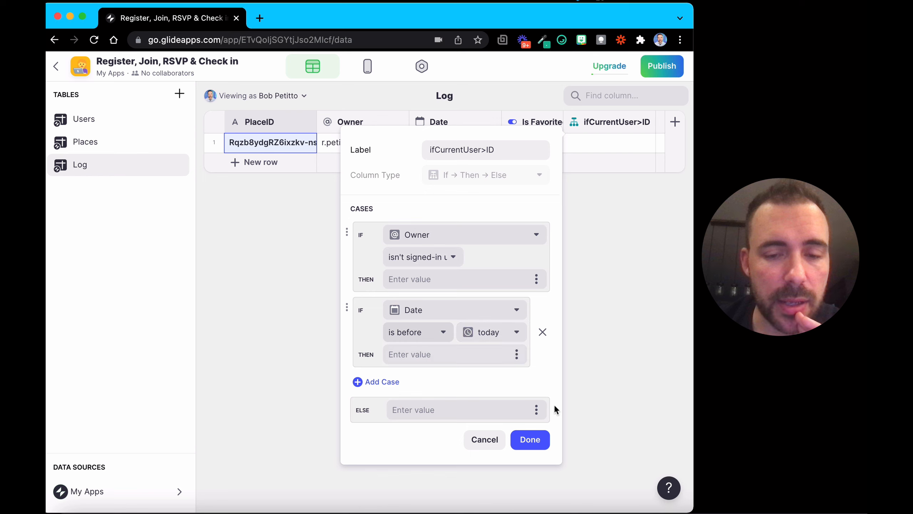
Set the column's else value to Owner and save the column.
click(534, 411)
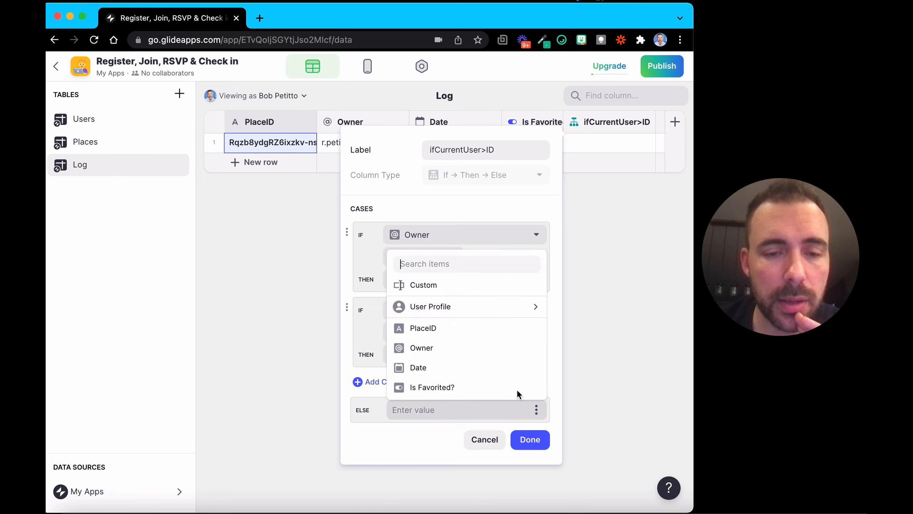
click(479, 356)
click(528, 439)
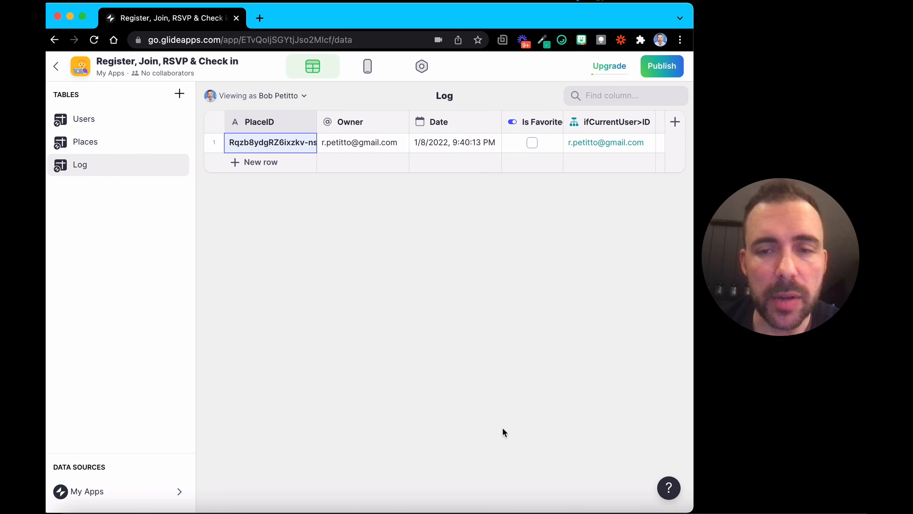
Change the day in the Log entry's Date so it reads 1/7/2022.
click(423, 144)
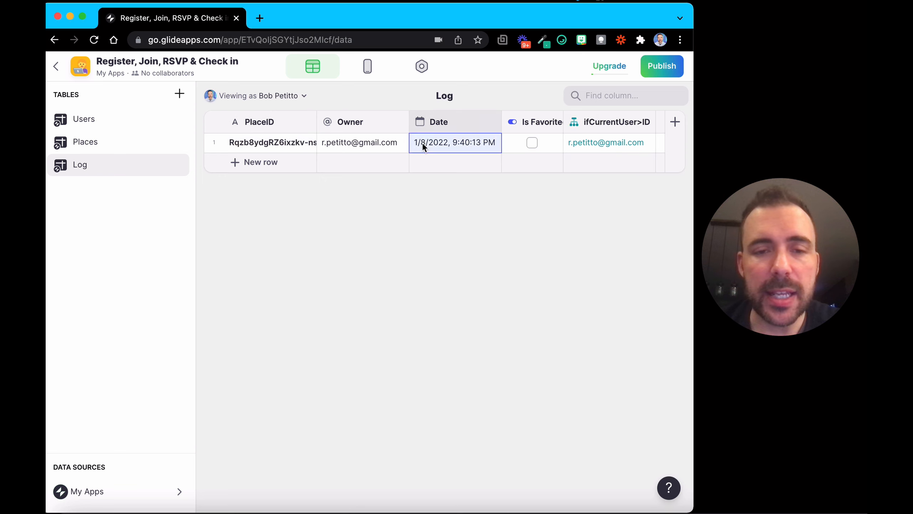
click(422, 142)
click(425, 143)
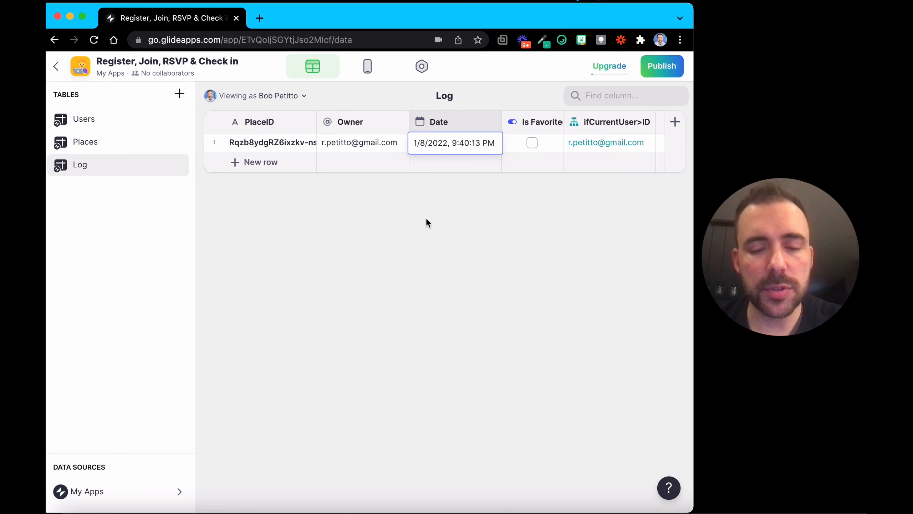
key(BackSpace)
text(7)
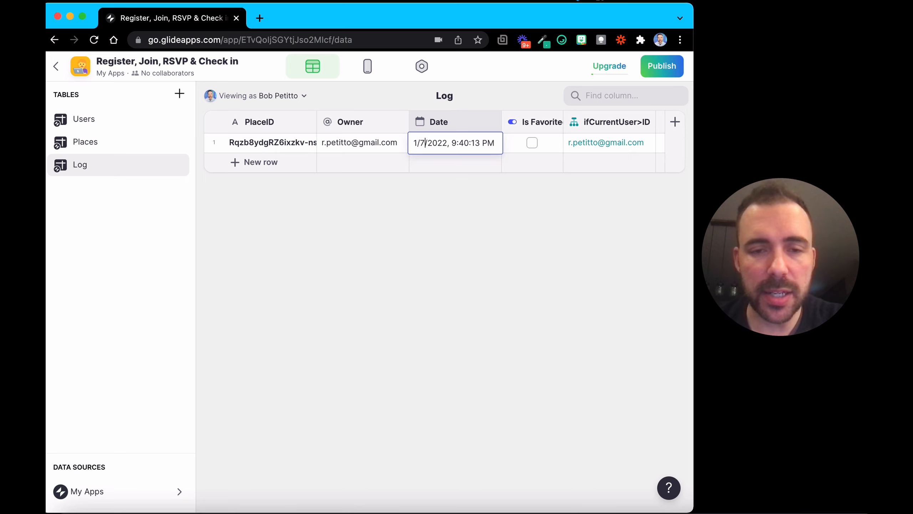
key(Return)
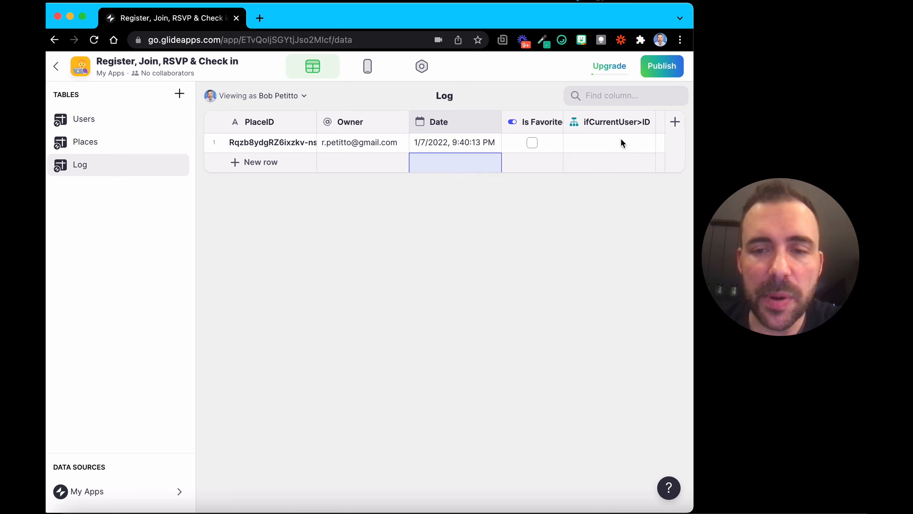
Check the Log entry's ifCurrentUser>ID value and the rel_currentUserLog relation for Frankie's in the Places table.
click(621, 141)
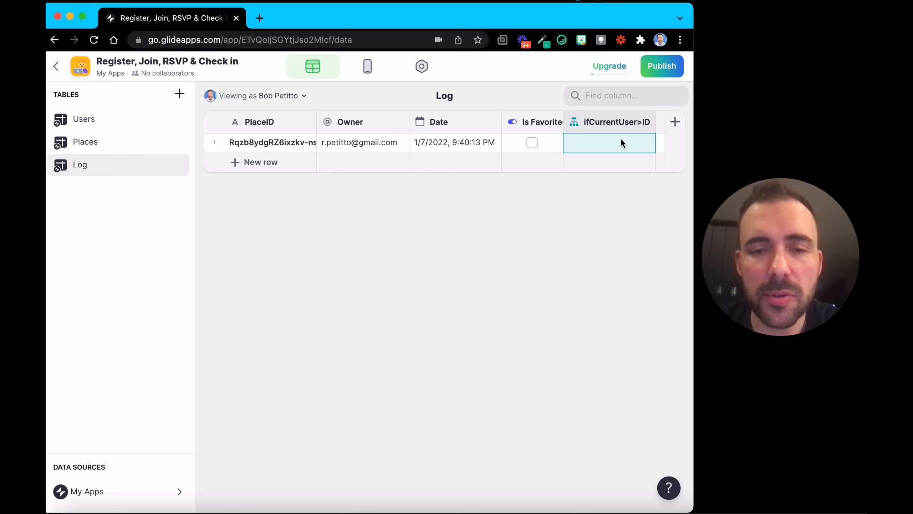
click(87, 148)
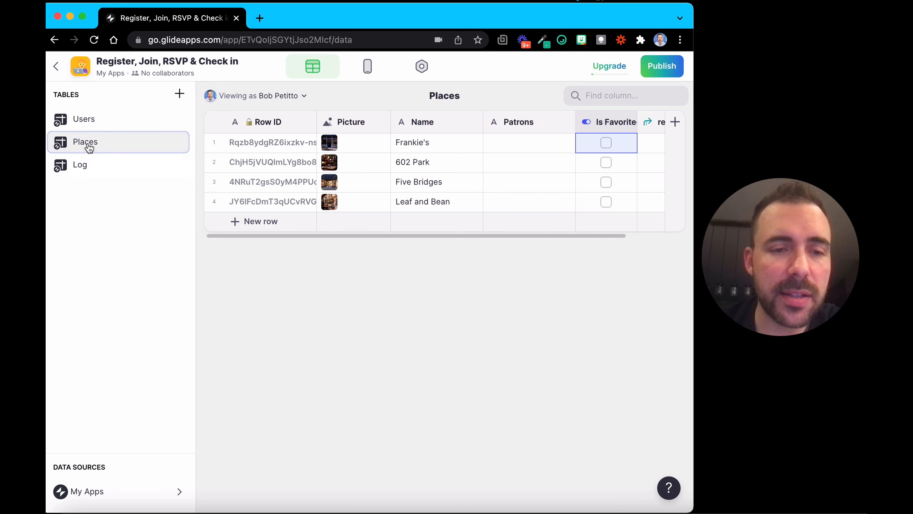
scroll(570, 165, right, 3)
click(625, 143)
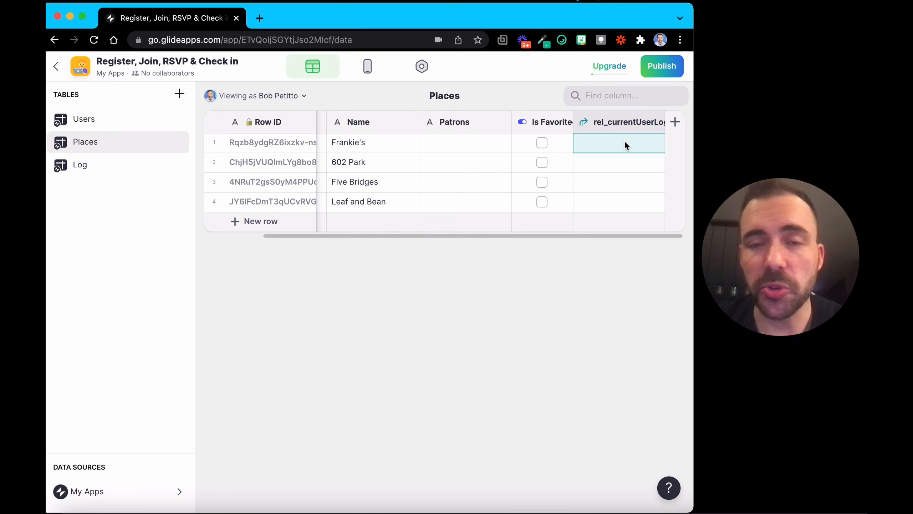
Review the cases of the Log table's ifCurrentUser>ID column and the date of the existing entry.
click(81, 168)
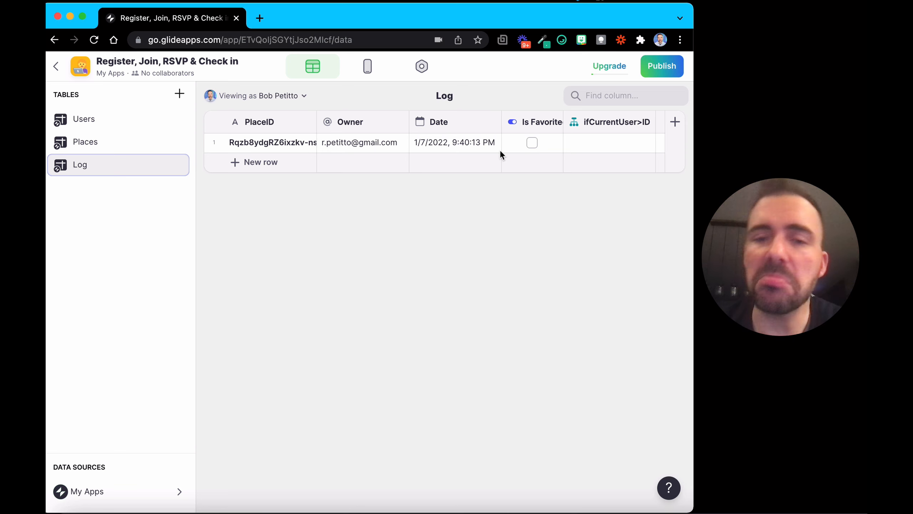
click(647, 130)
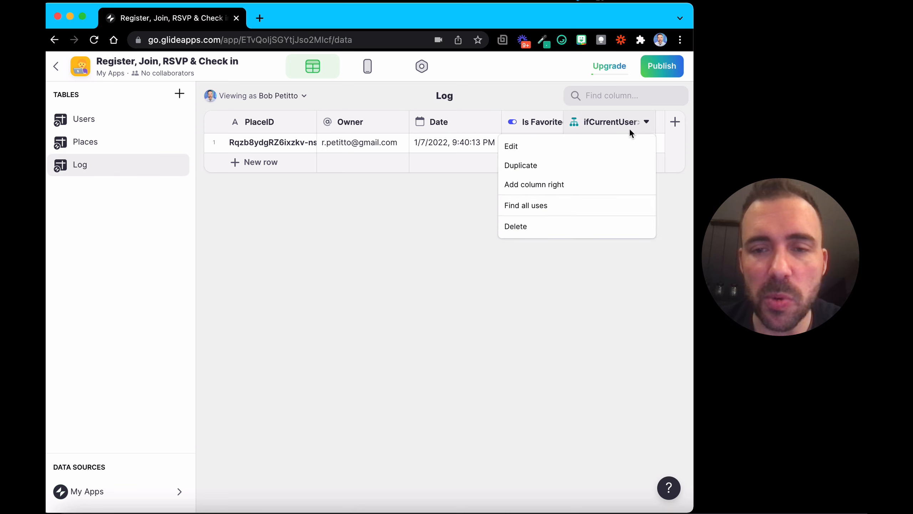
click(610, 143)
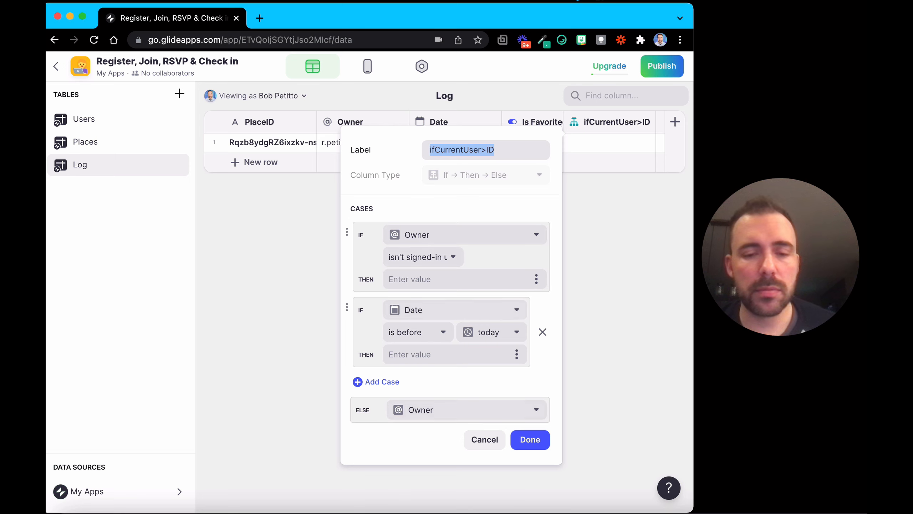
click(531, 439)
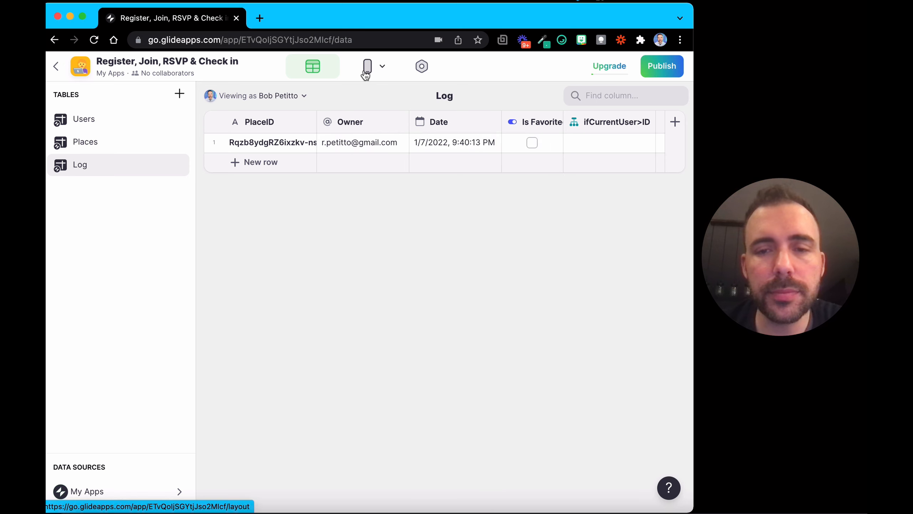
double_click(431, 141)
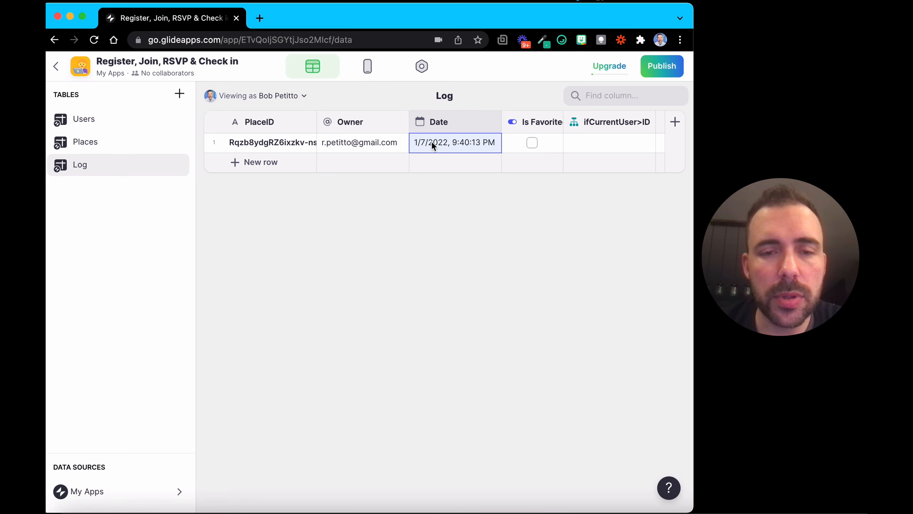
Check in at Frankie's from the app preview and return to the data tables.
click(368, 68)
click(365, 317)
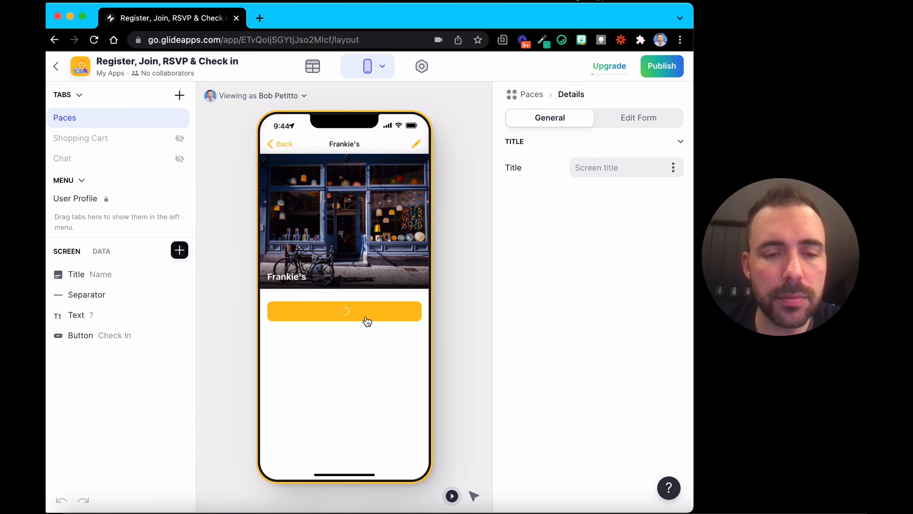
click(312, 68)
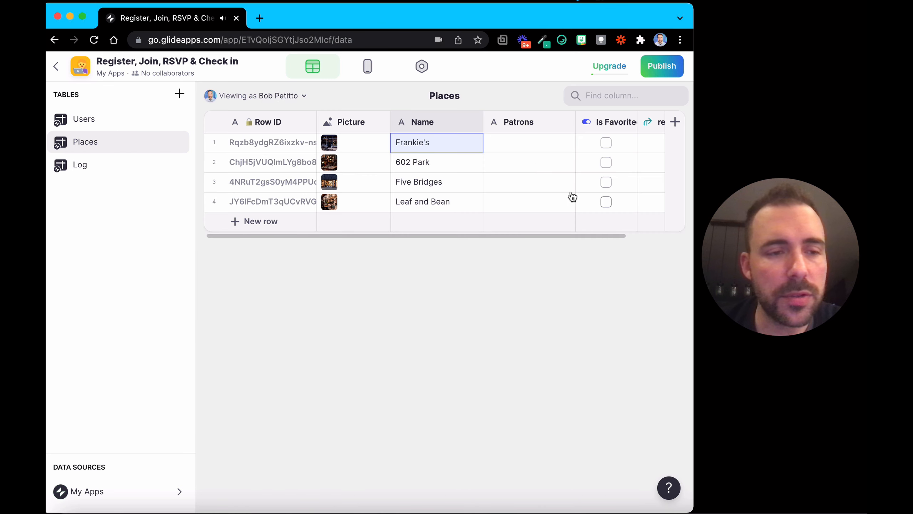
Examine the ifCurrentUser>ID value of the newest check-in in the Log table.
click(139, 167)
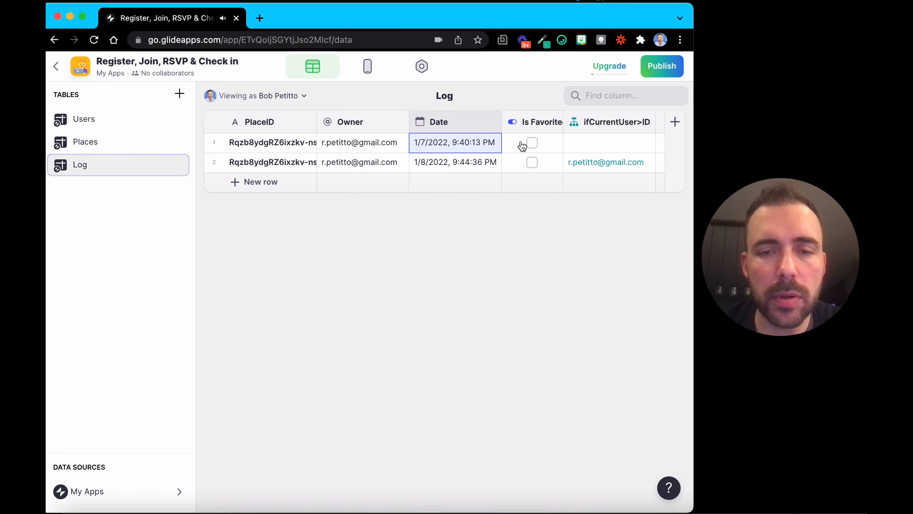
click(607, 164)
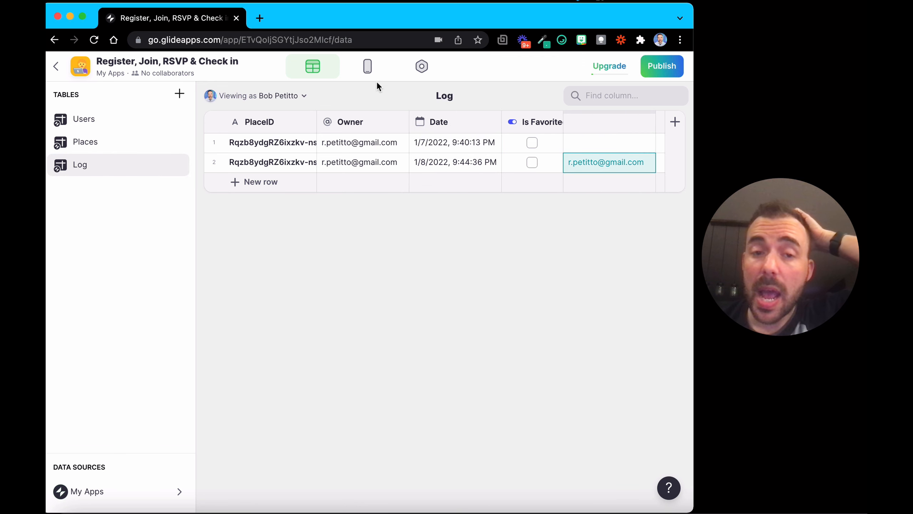
click(367, 66)
click(312, 67)
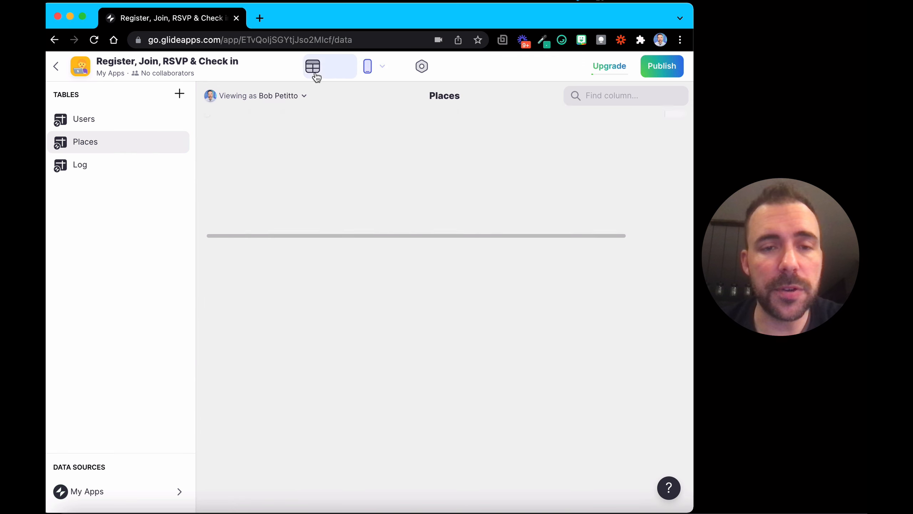
Review which columns the rel_currentUserLog relation in the Places table matches.
click(605, 142)
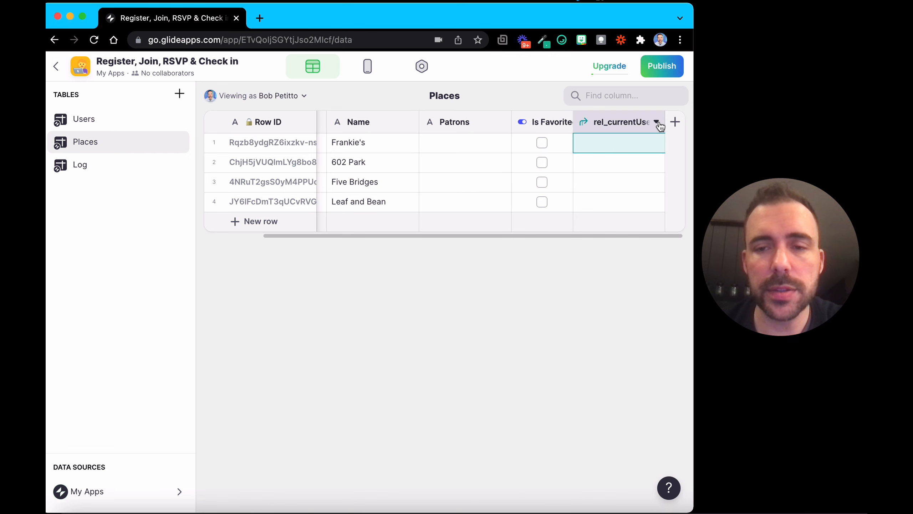
click(657, 123)
click(625, 147)
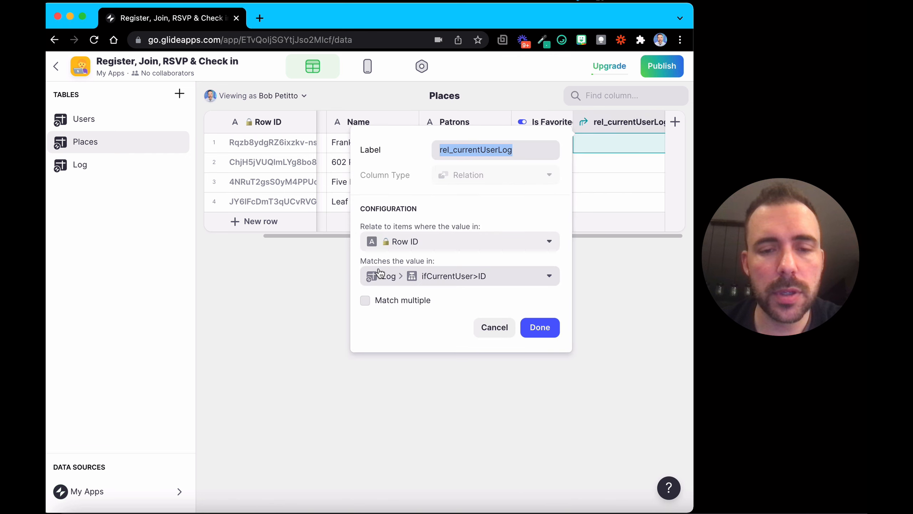
click(526, 325)
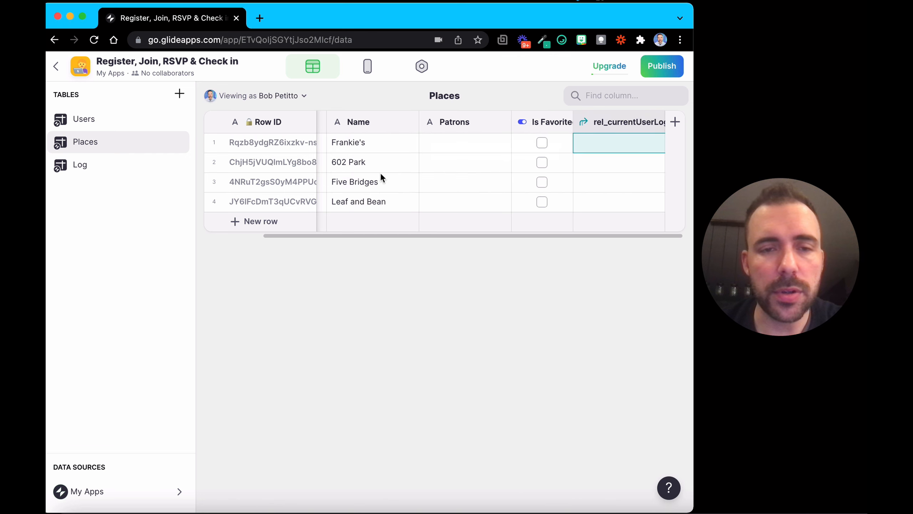
click(367, 70)
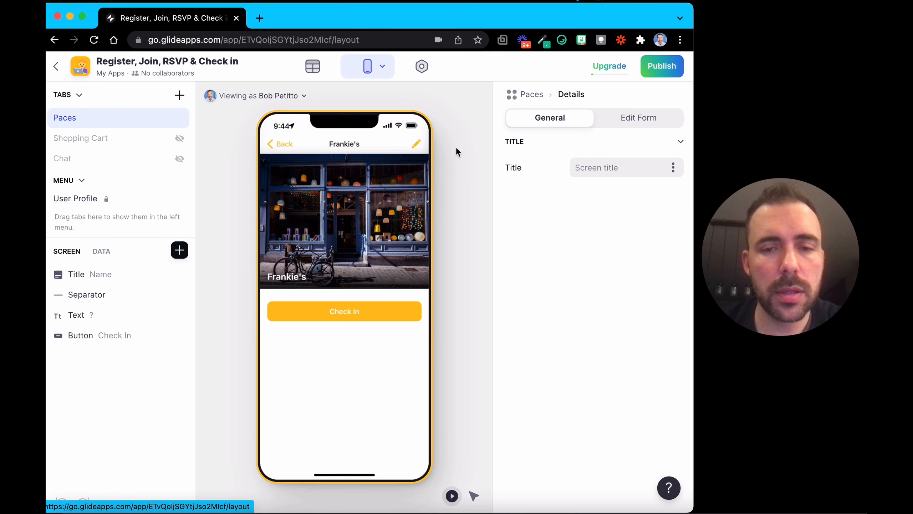
click(311, 72)
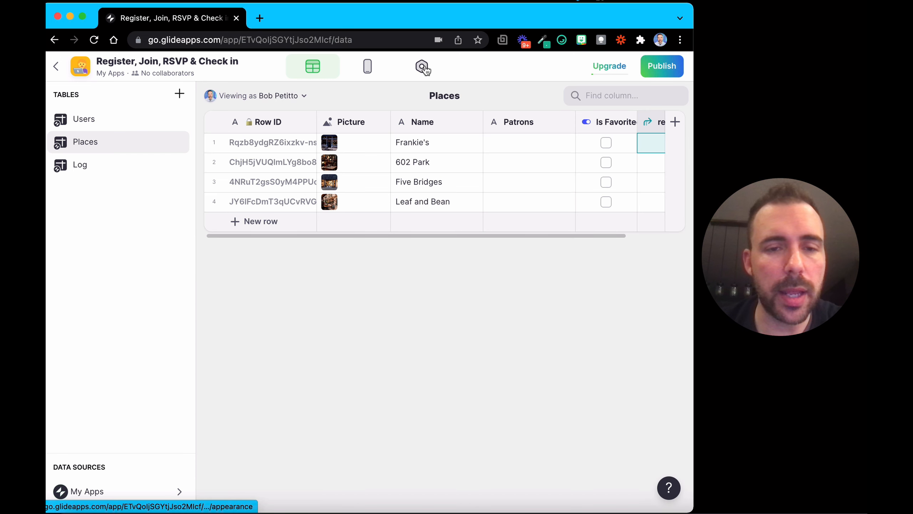
Change the Else value of the Log table's ifCurrentUser>ID column to PlaceID.
click(90, 168)
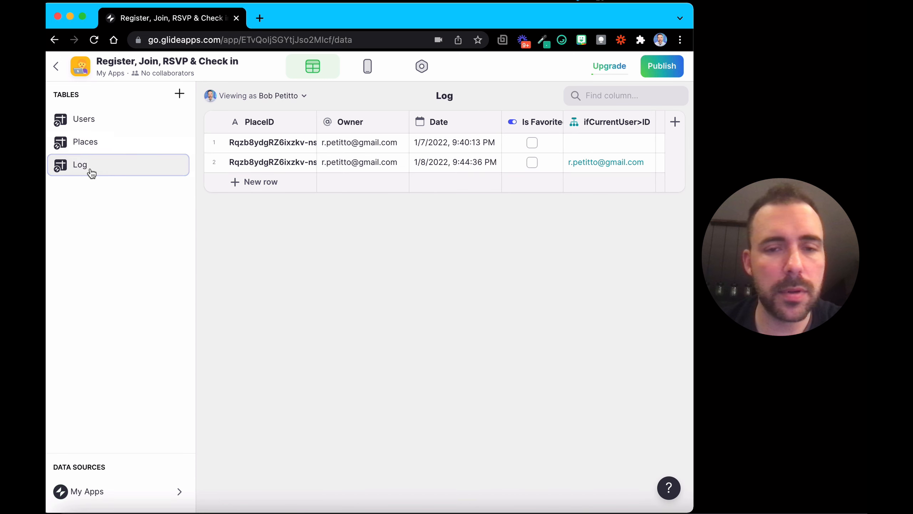
click(646, 122)
click(636, 142)
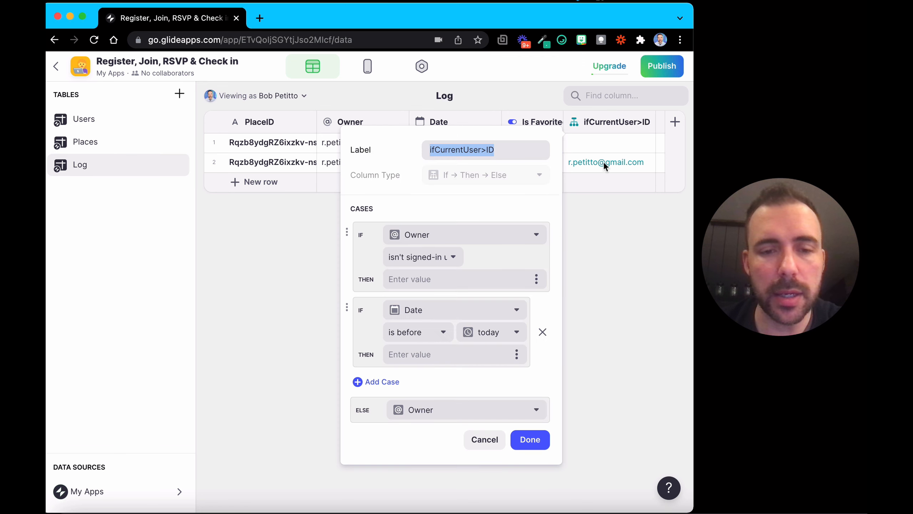
click(447, 414)
click(423, 328)
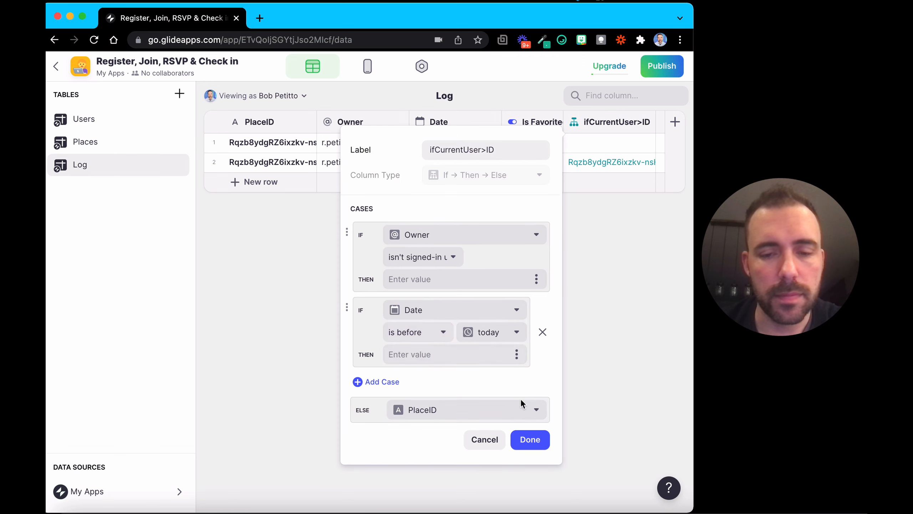
click(527, 438)
Check the rel_currentUserLog relation for Frankie's and 602 Park in the Places table.
click(96, 143)
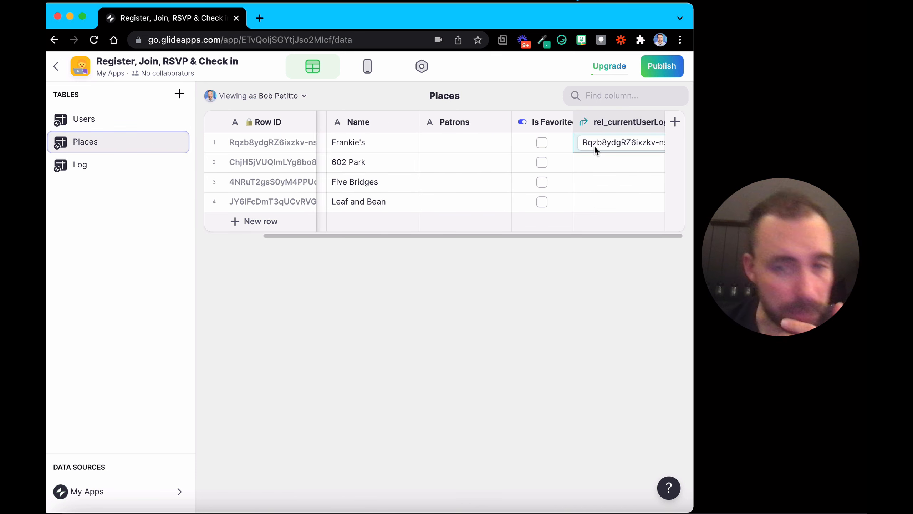
click(354, 65)
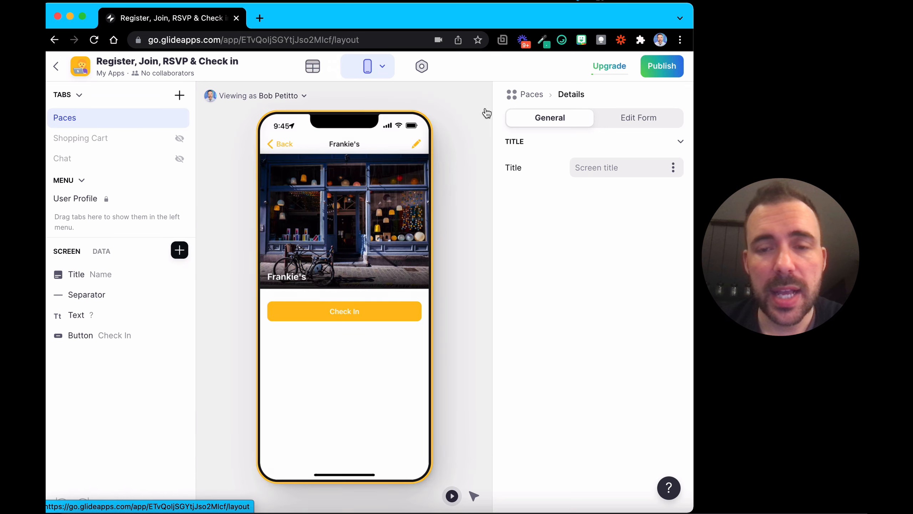
click(313, 66)
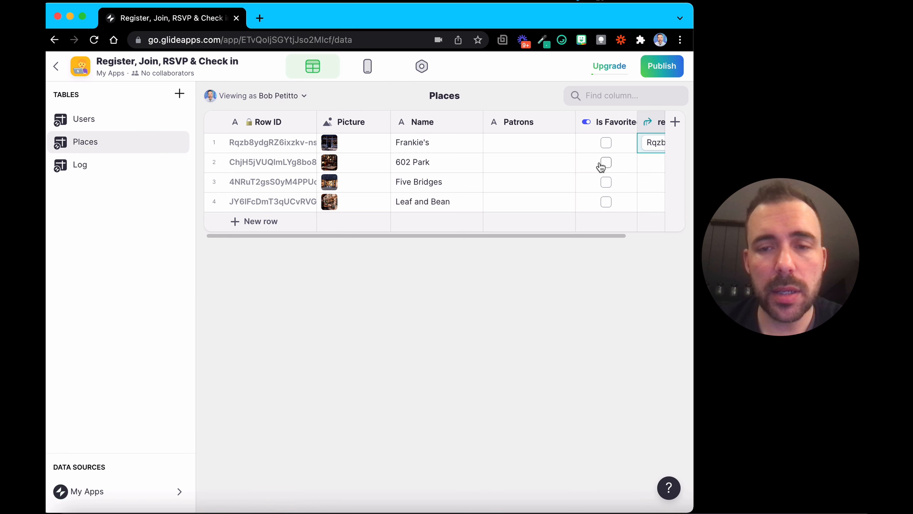
click(652, 166)
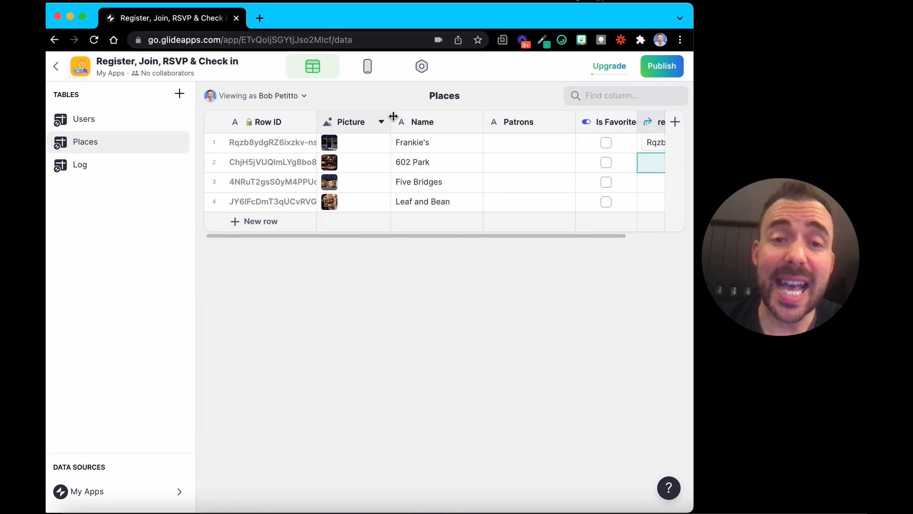
Add a visibility condition to the Check In button so it shows only when rel_currentUserLog is empty.
click(367, 66)
click(336, 318)
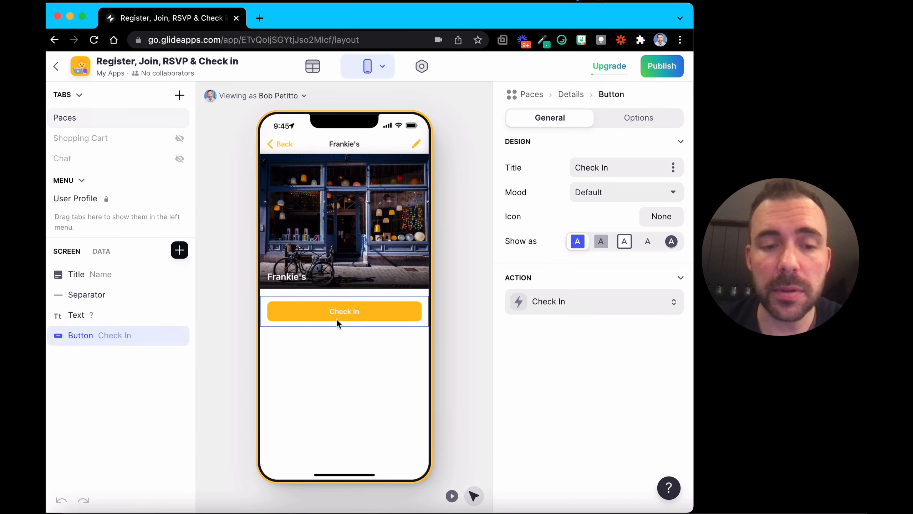
click(647, 122)
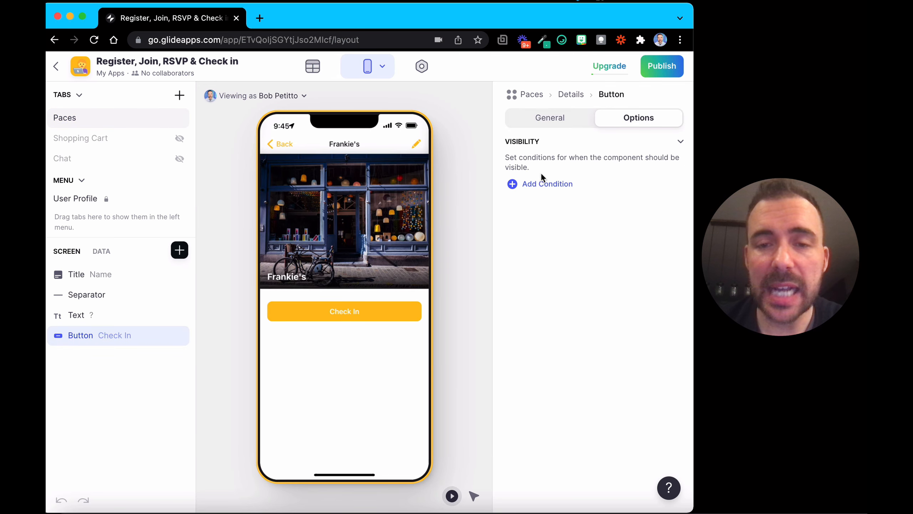
click(532, 181)
click(553, 177)
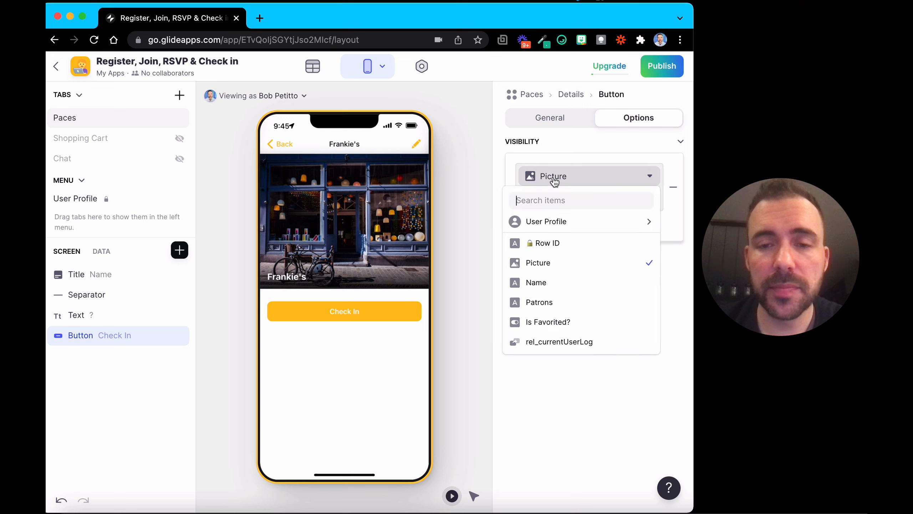
click(558, 342)
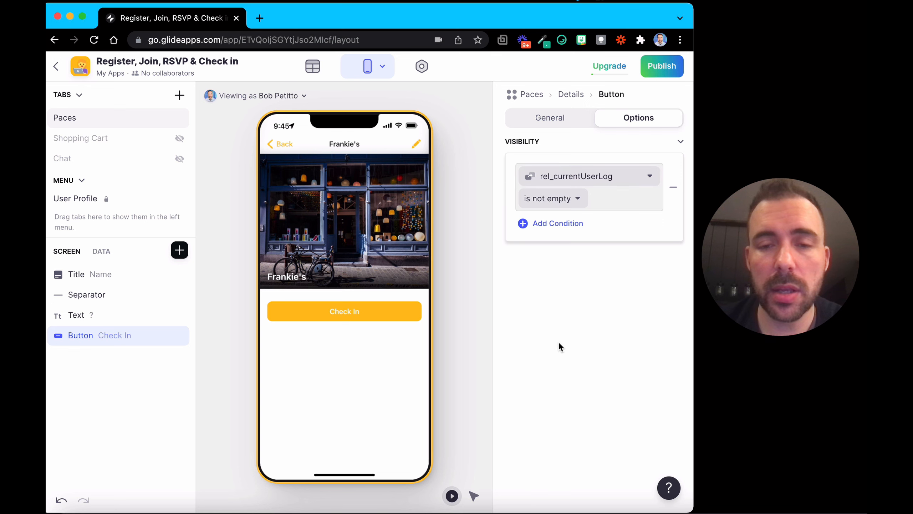
click(575, 198)
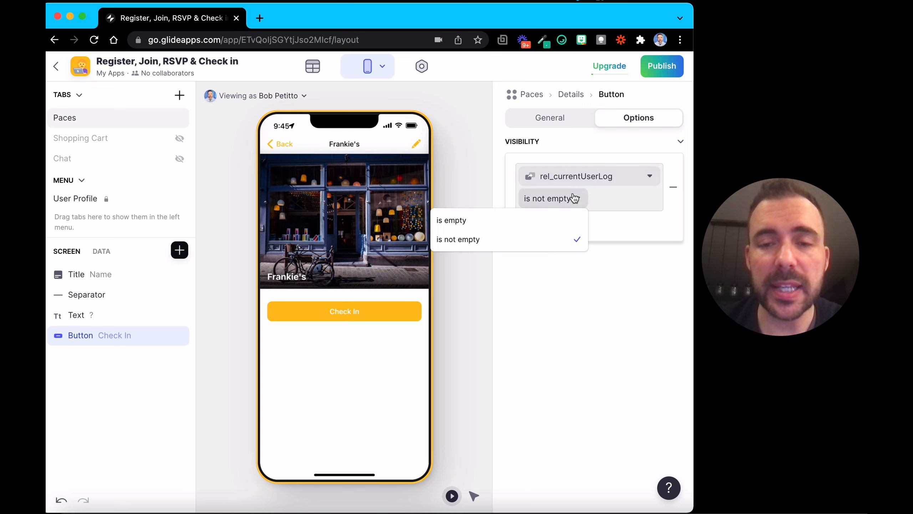
click(495, 228)
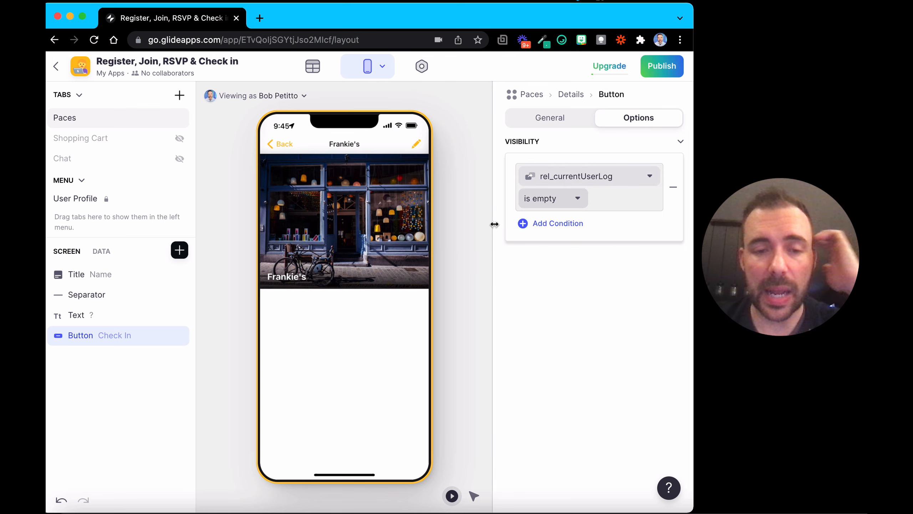
Add a Hint component to the place details screen with the title "You've checked in today!".
mouse_move(99, 342)
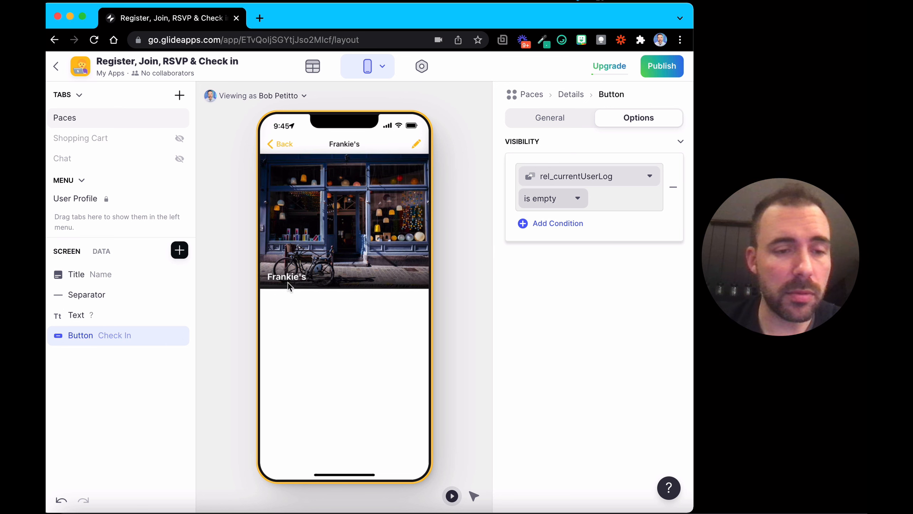
click(176, 252)
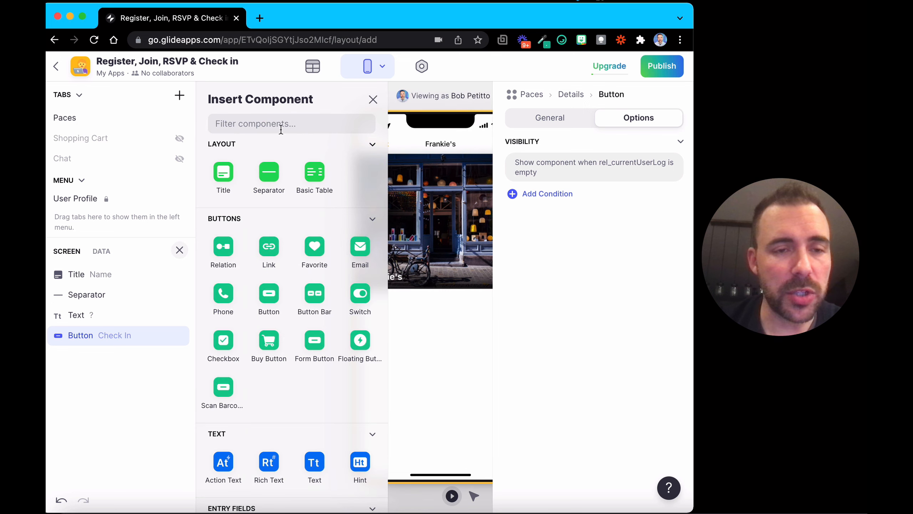
text(hin)
click(223, 173)
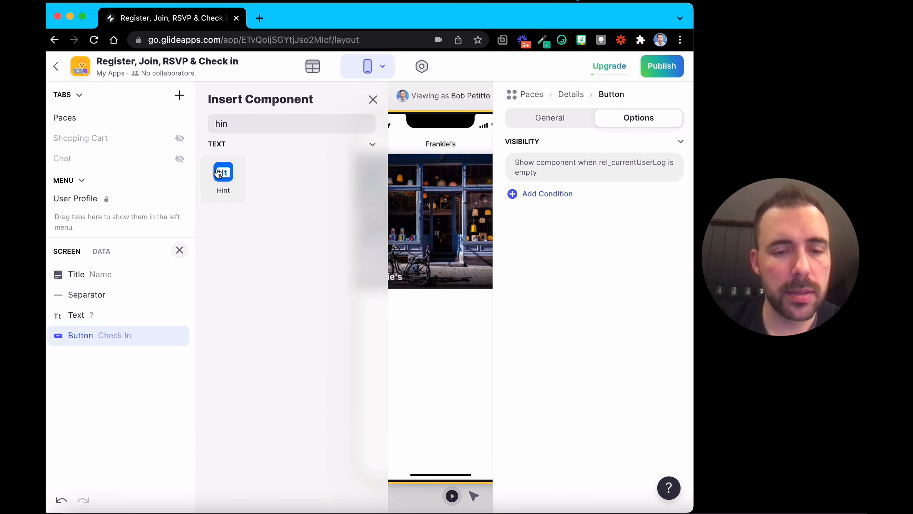
click(630, 171)
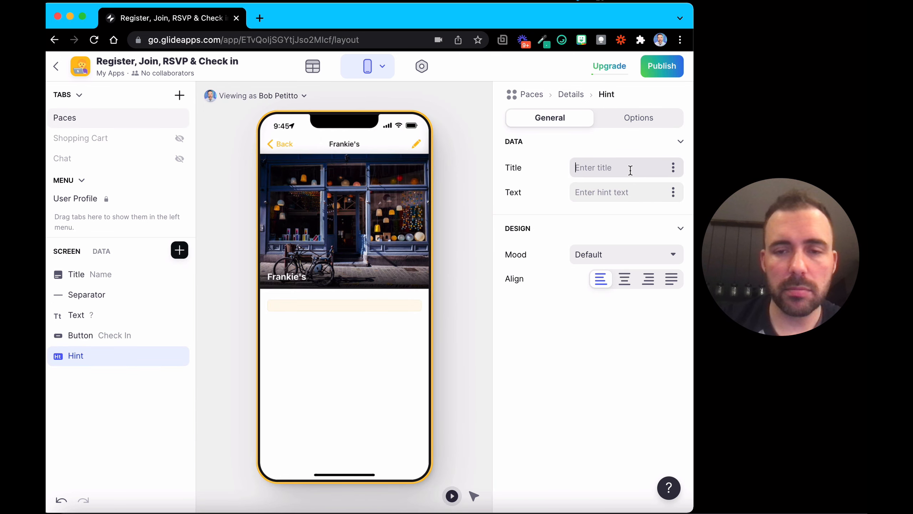
text(You've checked in today!)
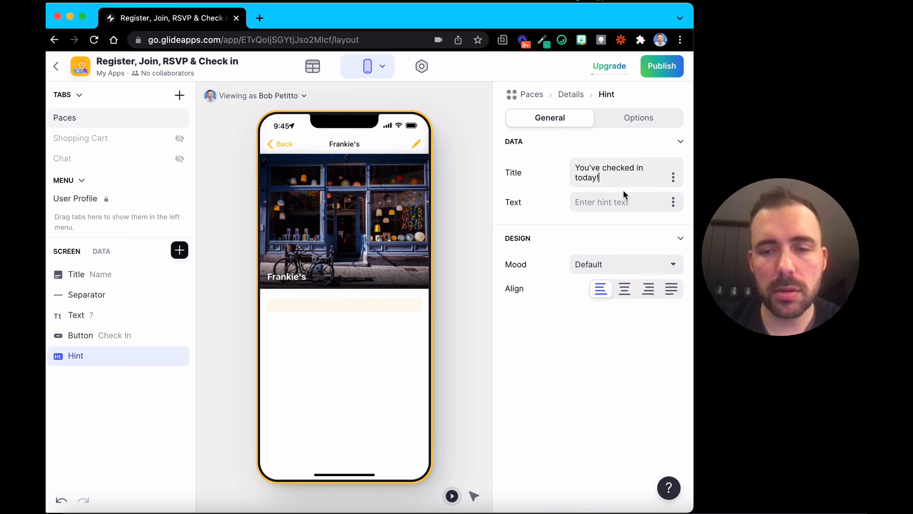
Set the hint's text to "Check in again tomorrow!" and center its alignment.
click(620, 201)
text(Check i)
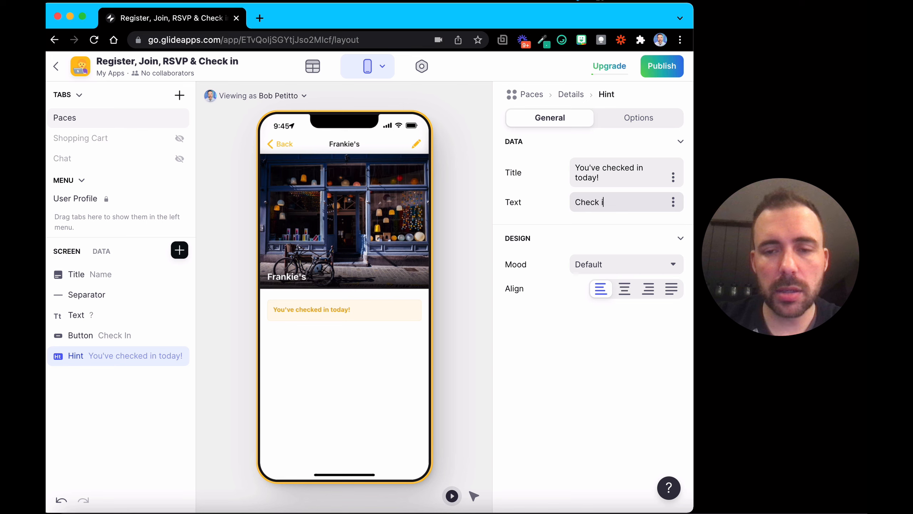
text(n again tomorrow!)
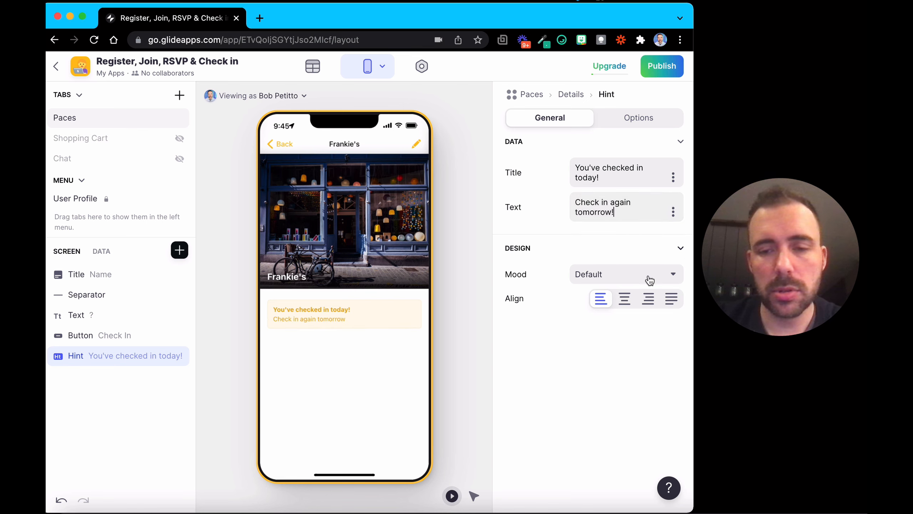
click(628, 300)
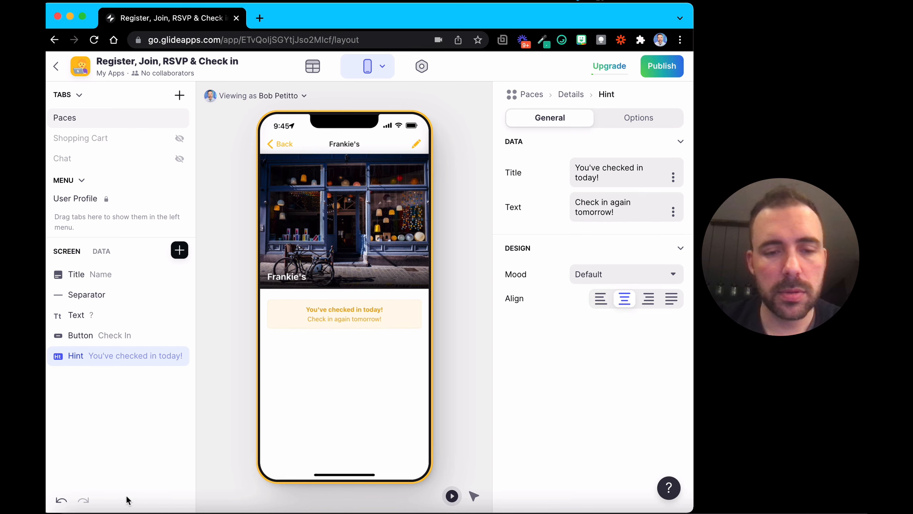
Add a visibility condition so the hint shows only when rel_currentUserLog is not empty.
click(636, 115)
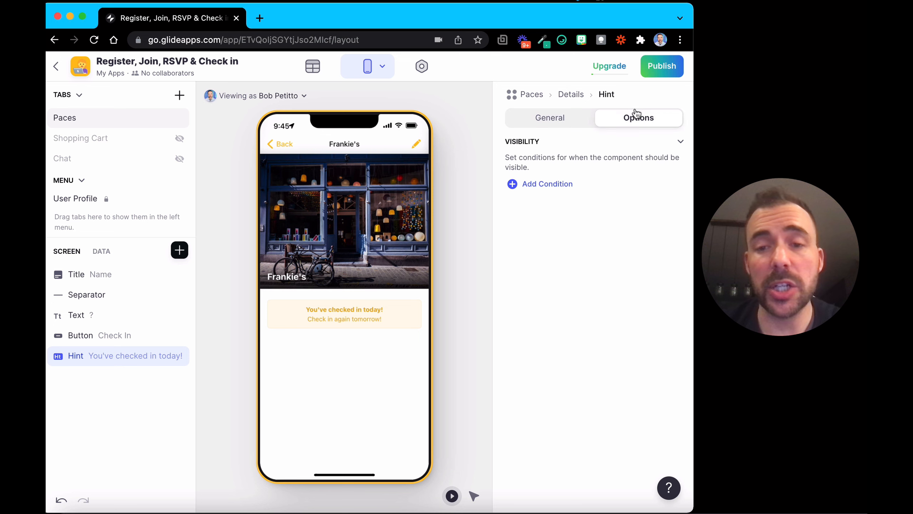
click(526, 183)
click(567, 340)
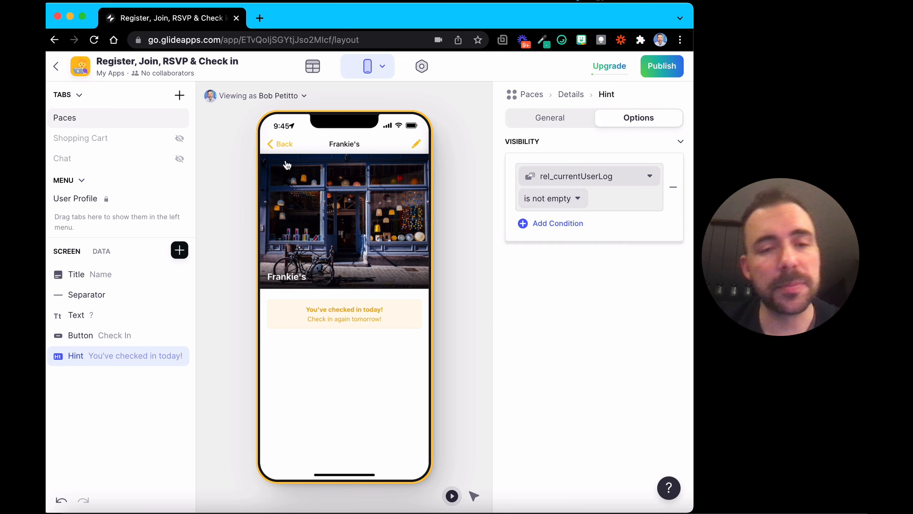
Preview Frankie's details screen as Anyone and return to viewing as the signed-in user.
click(275, 94)
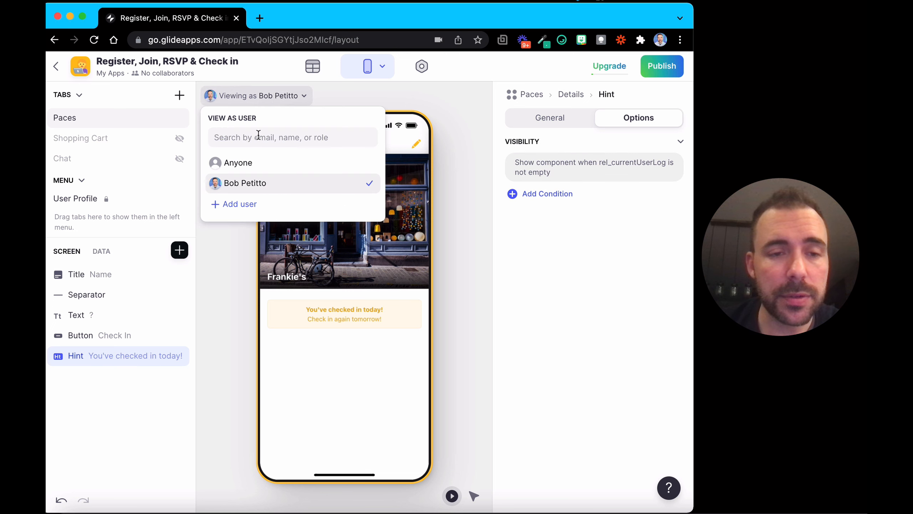
click(252, 167)
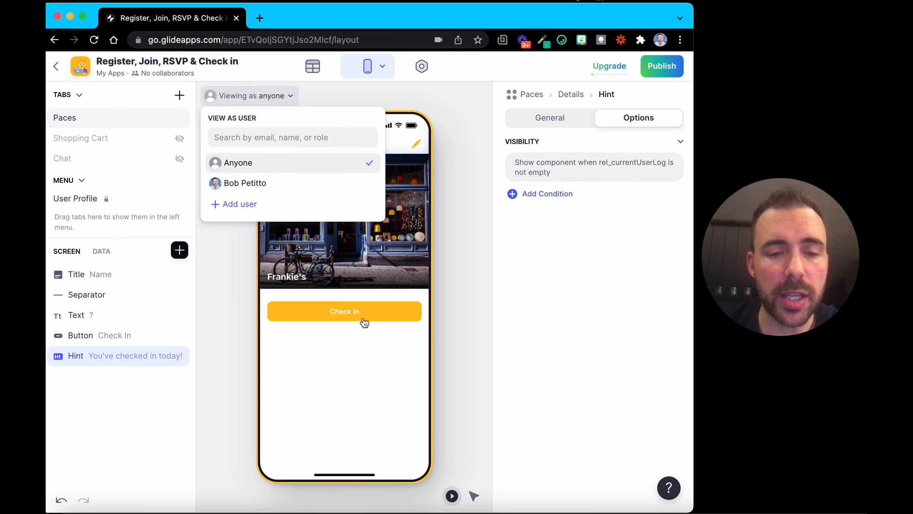
click(290, 184)
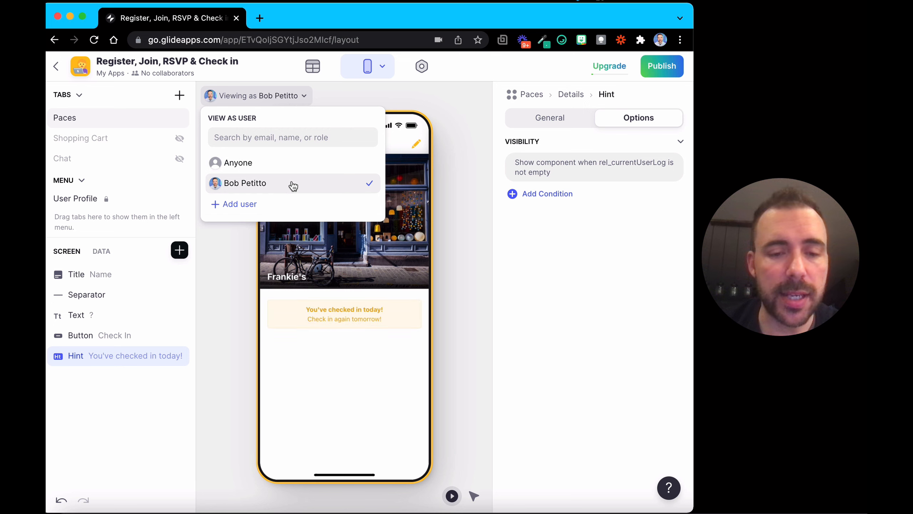
click(354, 361)
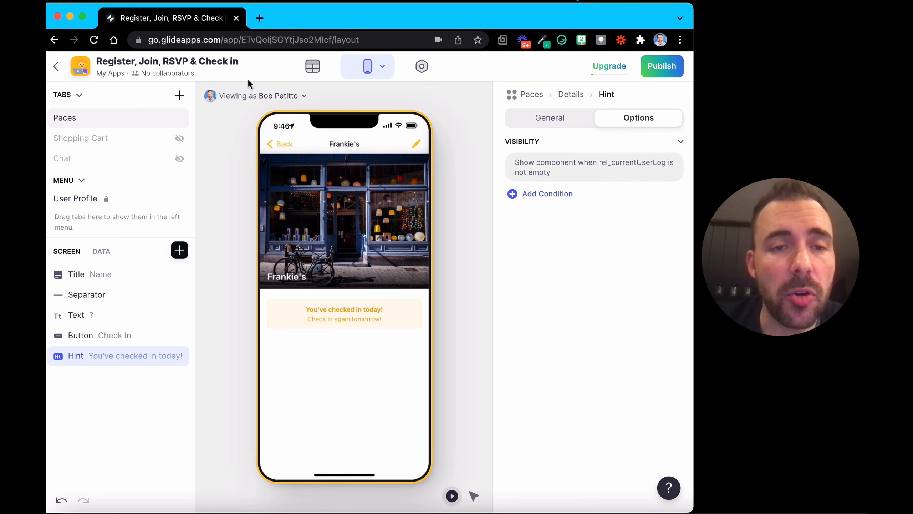
Examine the Owner, Date and ifCurrentUser>ID values of the check-ins recorded in the Log table.
click(312, 68)
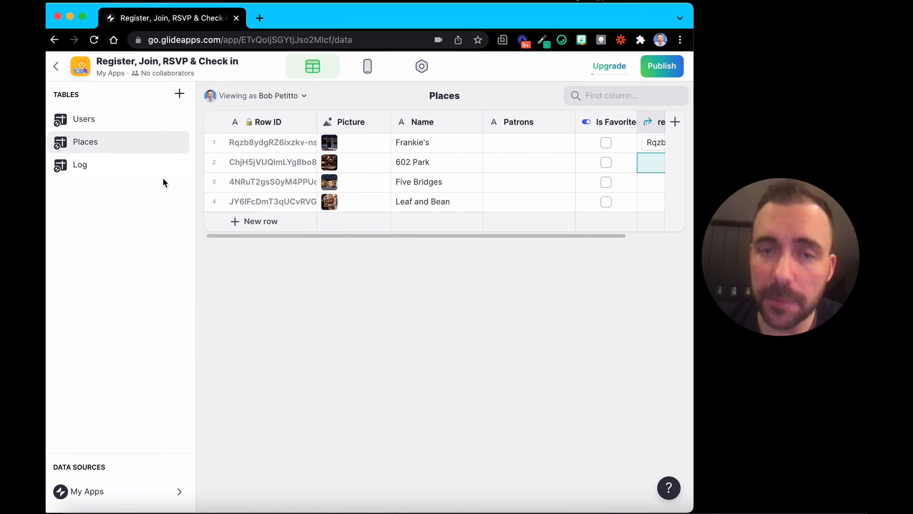
click(132, 171)
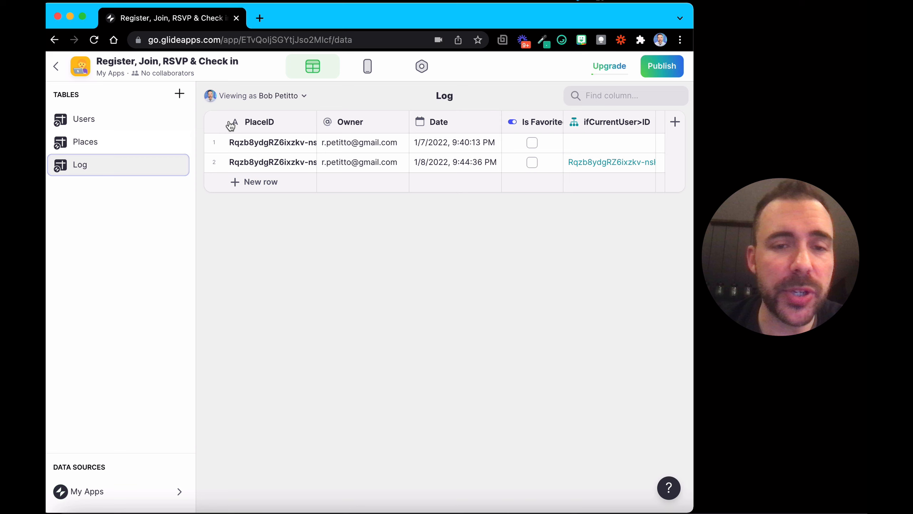
click(354, 143)
click(572, 146)
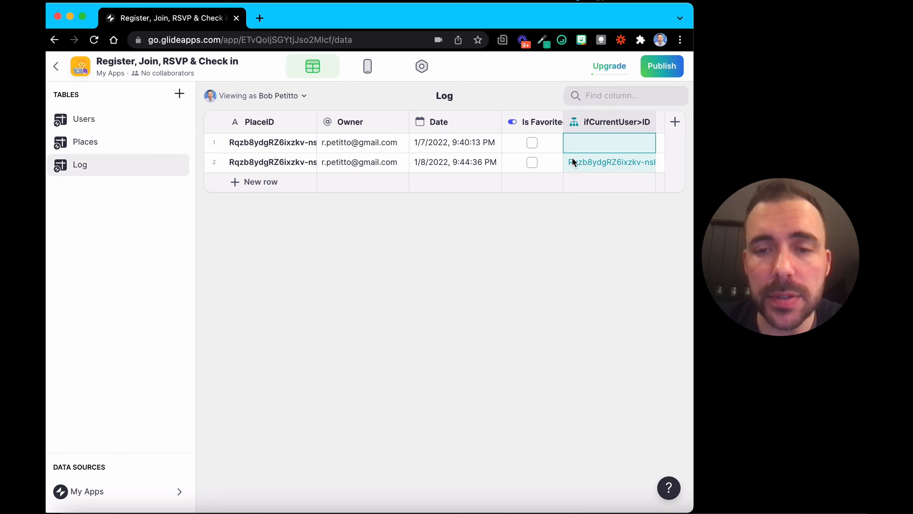
click(359, 140)
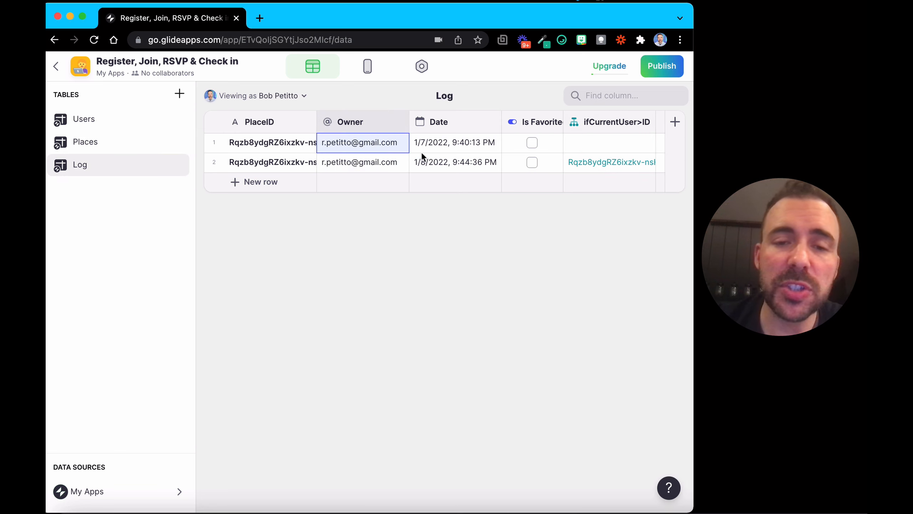
drag(423, 157, 474, 163)
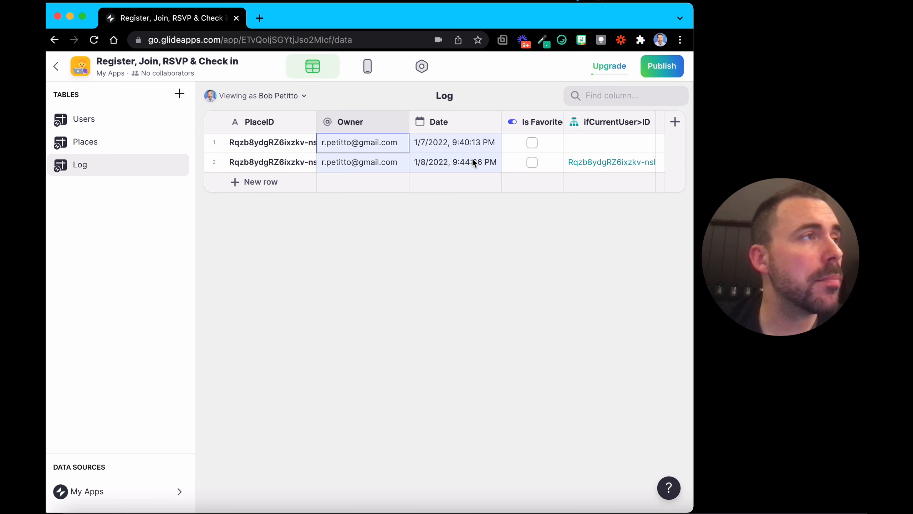
double_click(353, 144)
click(431, 141)
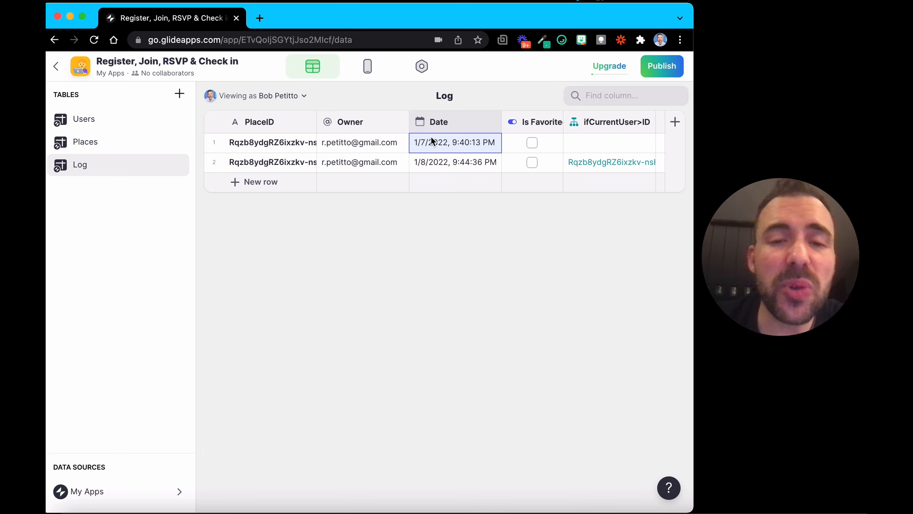
click(438, 129)
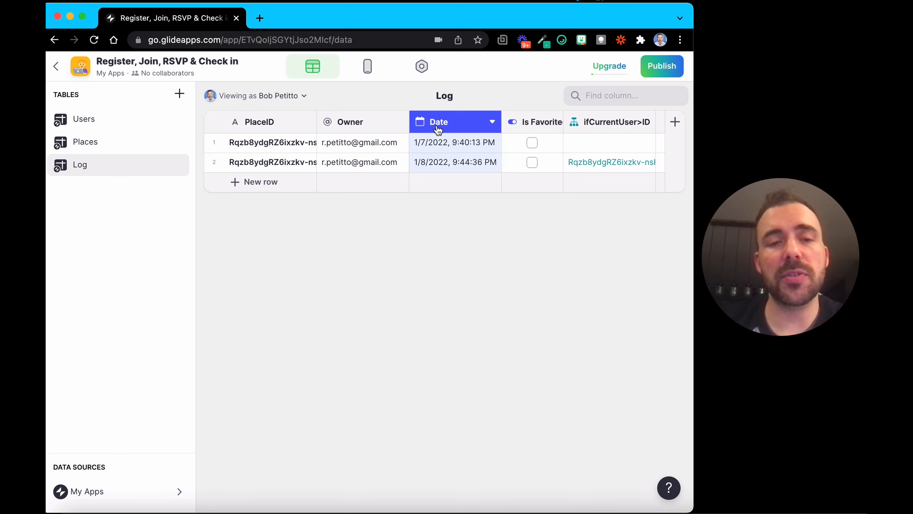
click(358, 147)
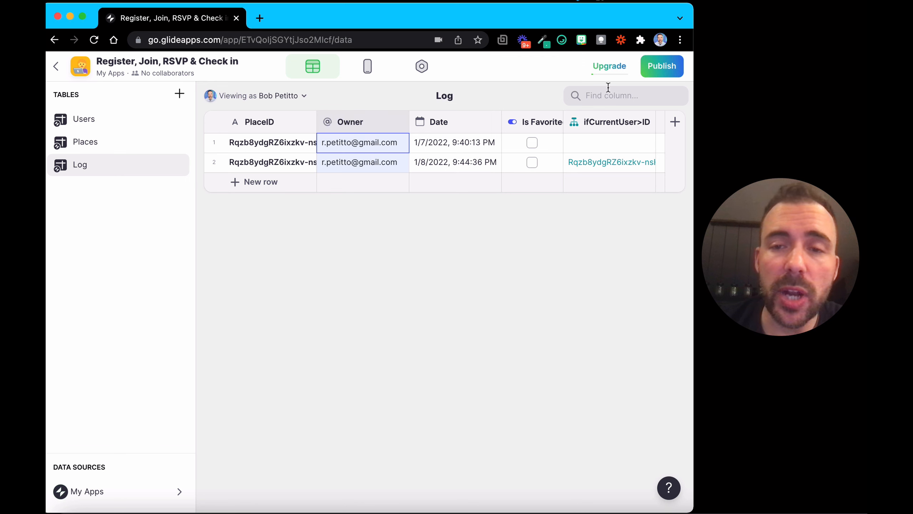
mouse_move(599, 77)
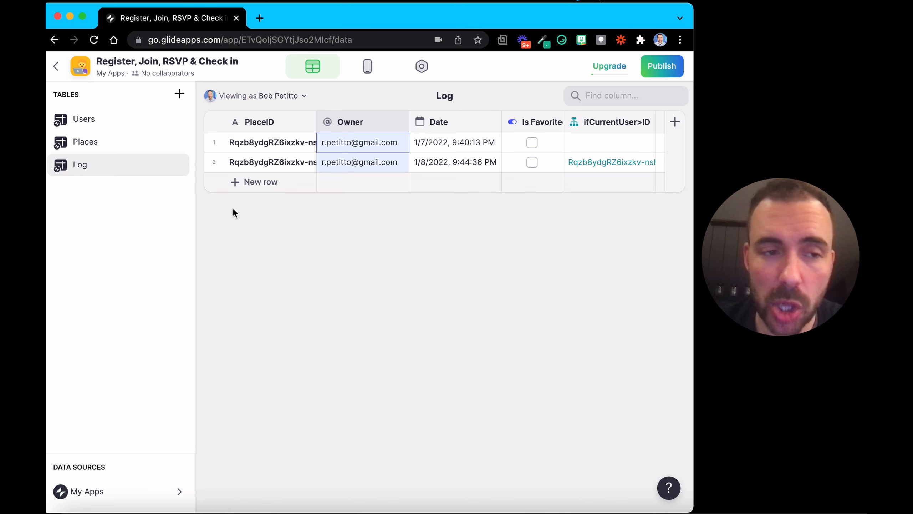
Move the Patrons column in the Places table to the end, after rel_currentUserLog.
click(104, 143)
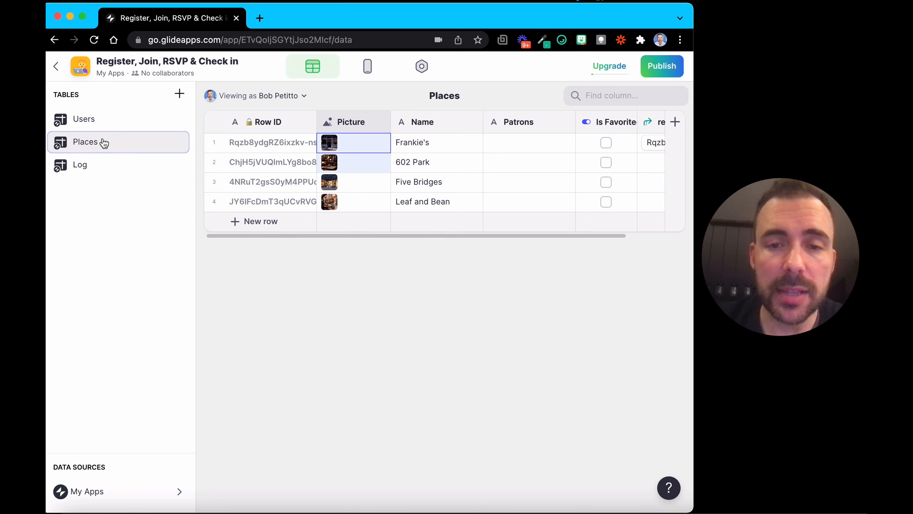
scroll(428, 180, right, 3)
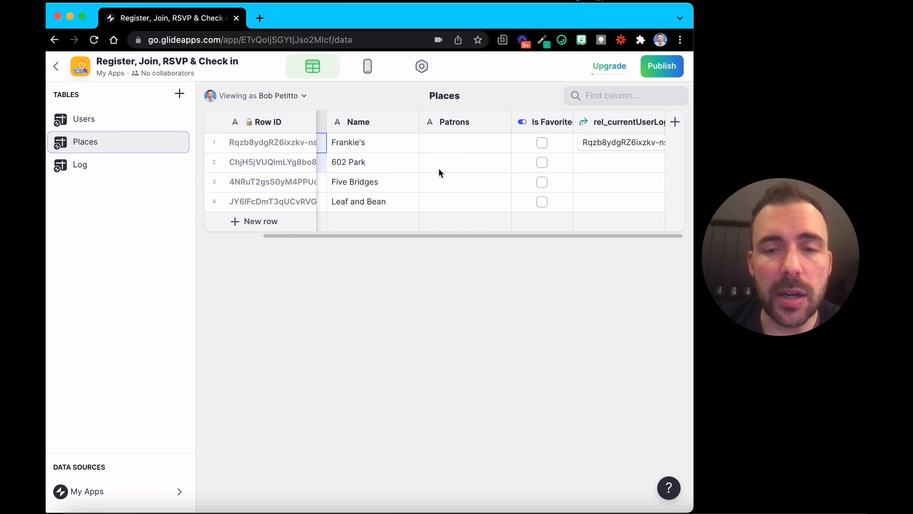
click(440, 125)
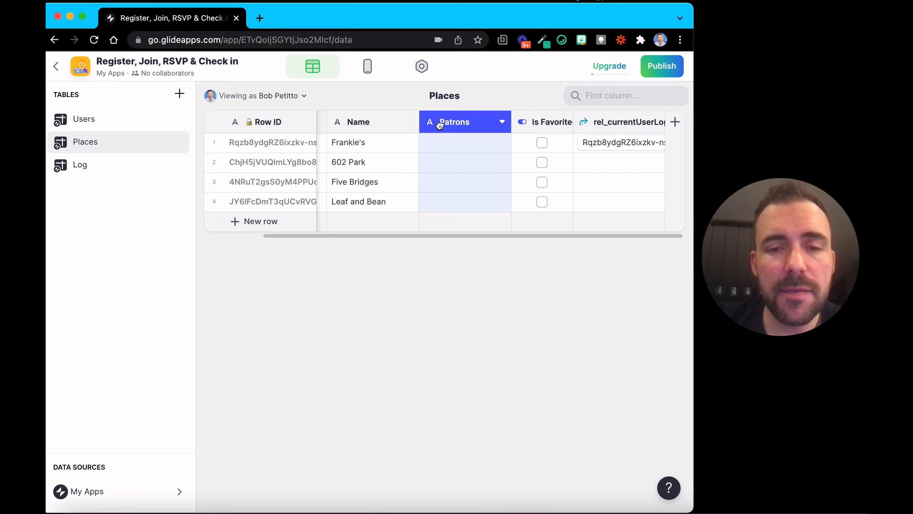
drag(464, 122, 619, 126)
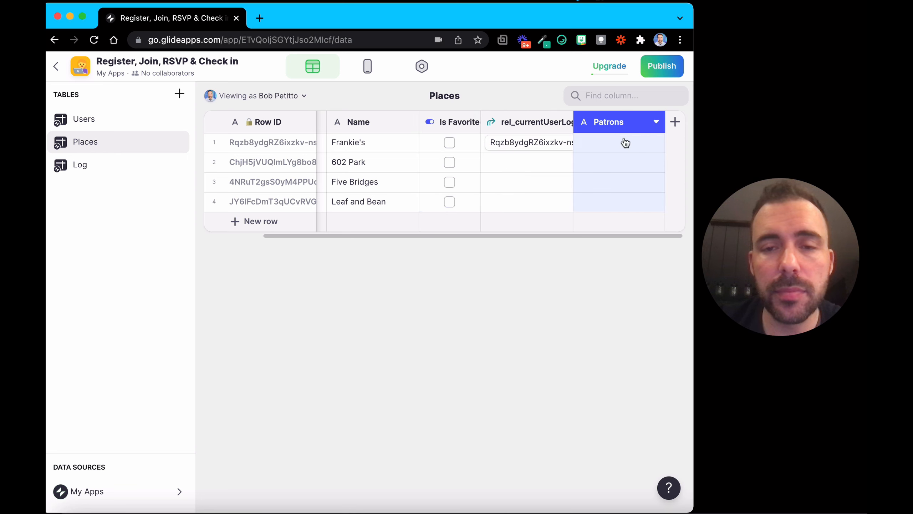
click(611, 143)
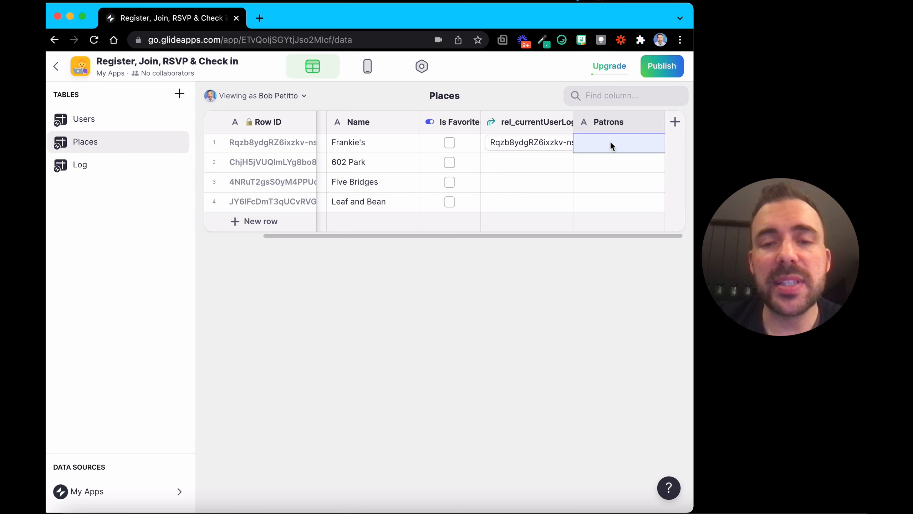
Add a Lookup column to the Places table that returns the Log table's Owner through rel_currentUserLog.
click(126, 166)
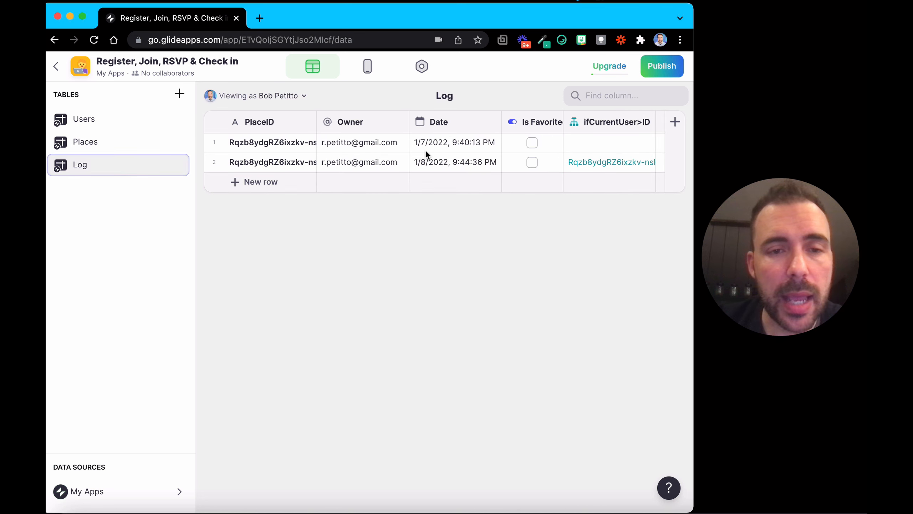
click(380, 144)
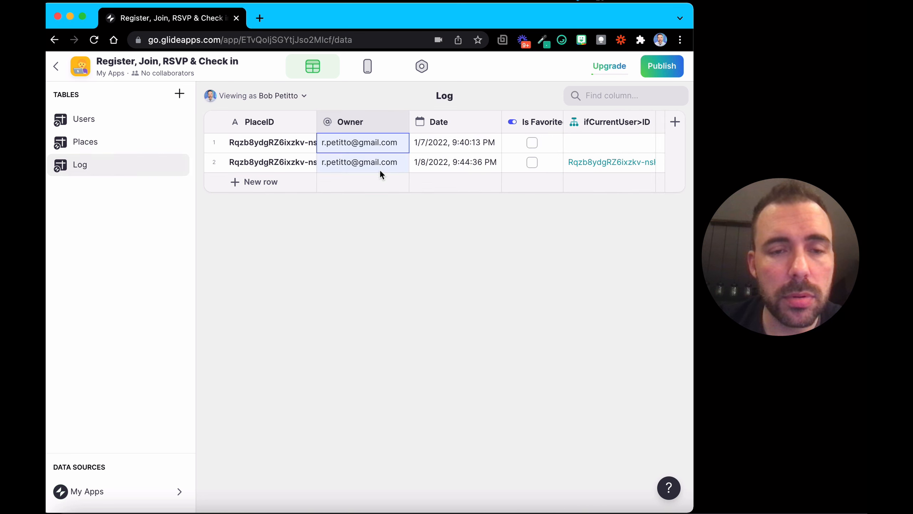
click(94, 149)
click(658, 147)
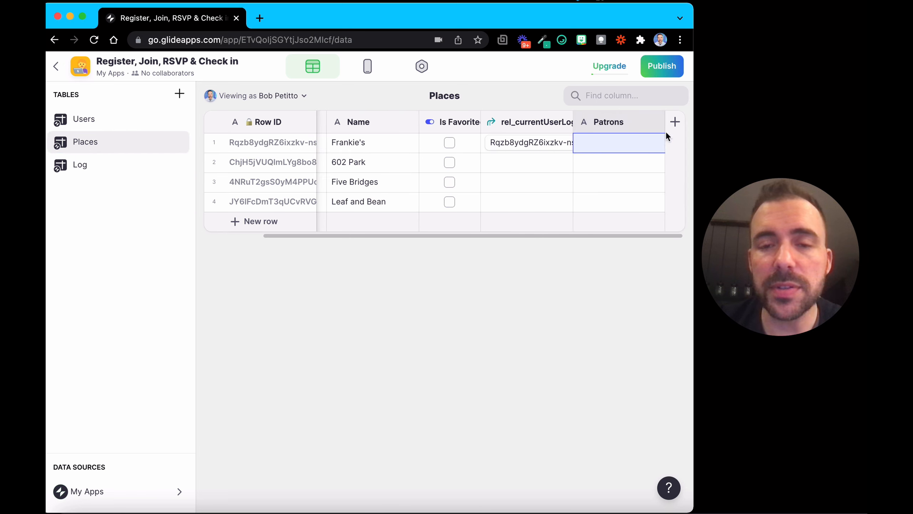
click(675, 125)
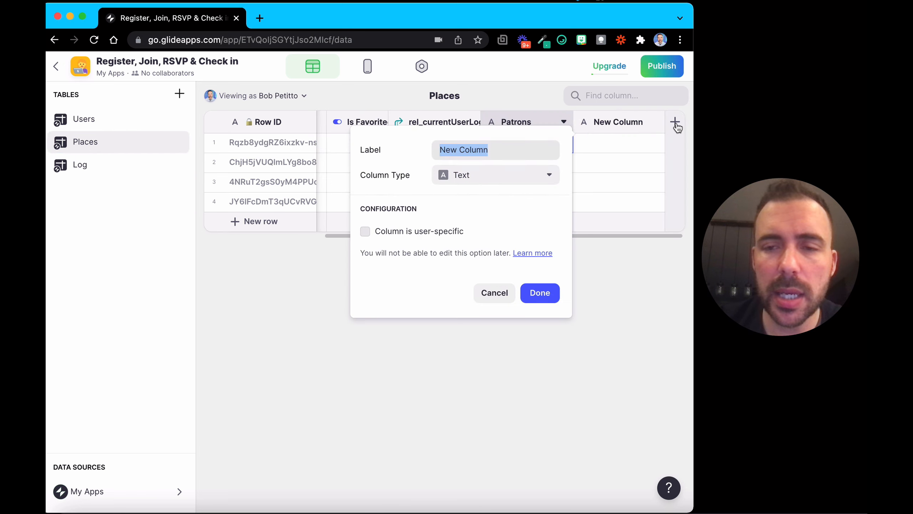
click(483, 175)
click(456, 274)
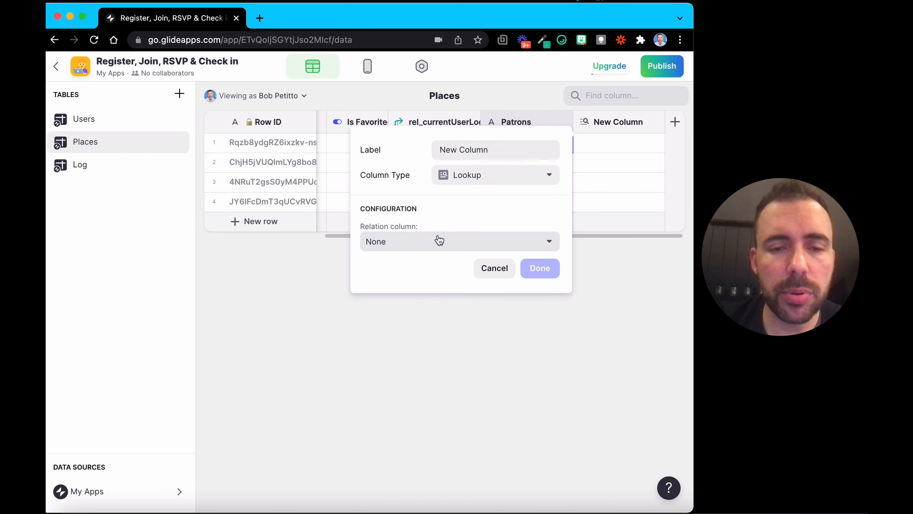
click(438, 241)
mouse_move(428, 292)
click(294, 307)
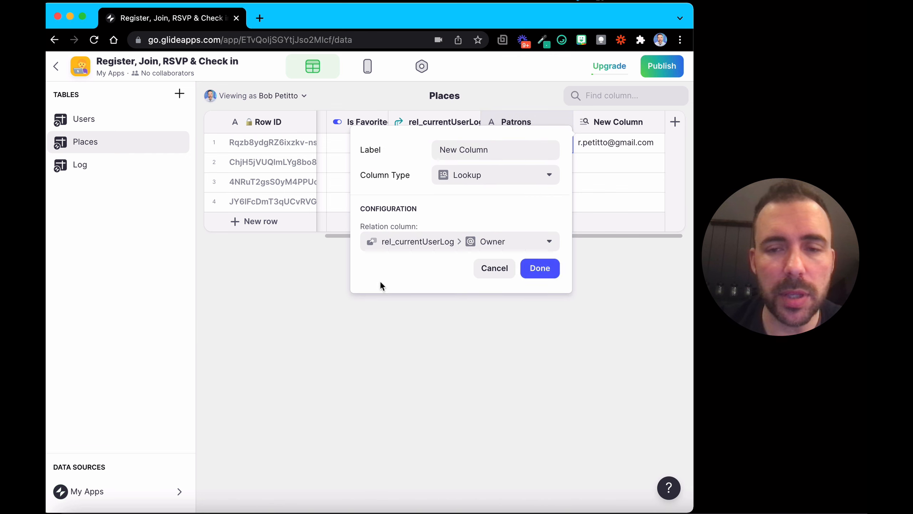
click(541, 268)
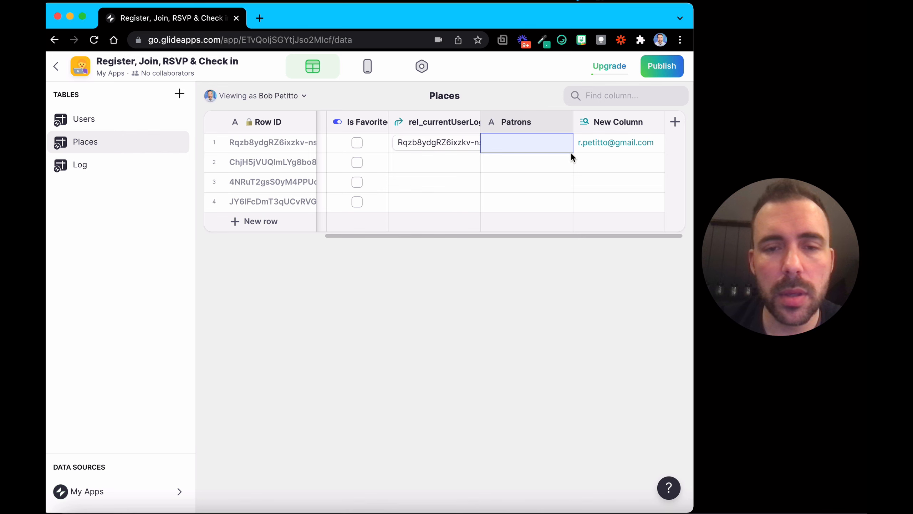
Set the rel_currentUserLog relation in the Places table to match multiple items.
click(469, 122)
click(439, 145)
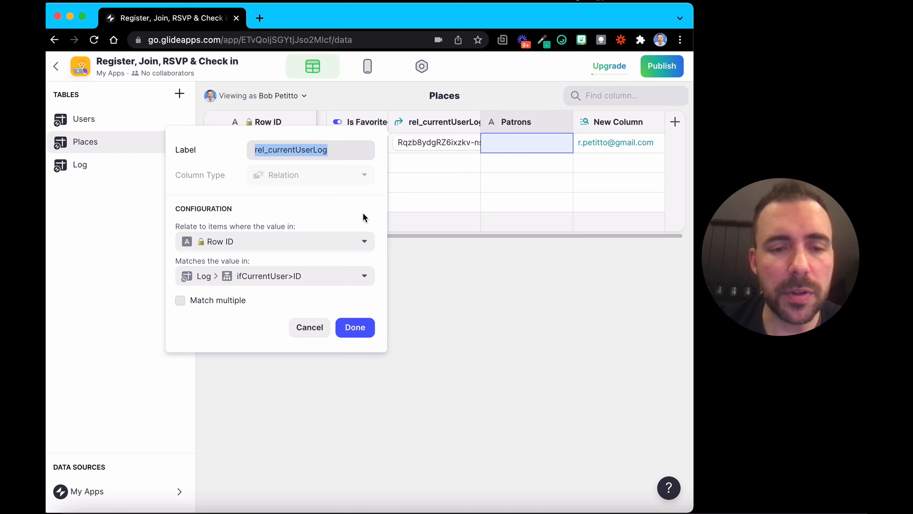
click(258, 300)
click(364, 325)
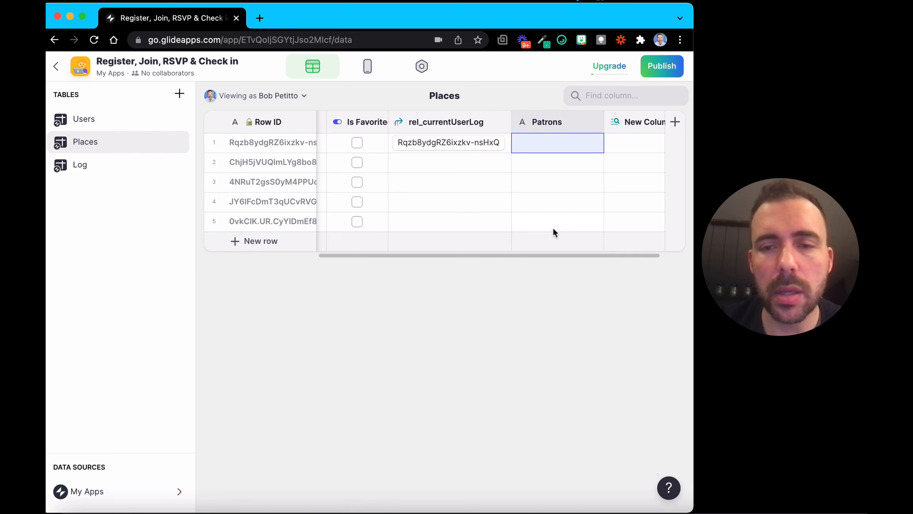
click(553, 224)
Reselect Owner through rel_currentUserLog as the source of the new lookup column in the Places table.
click(645, 122)
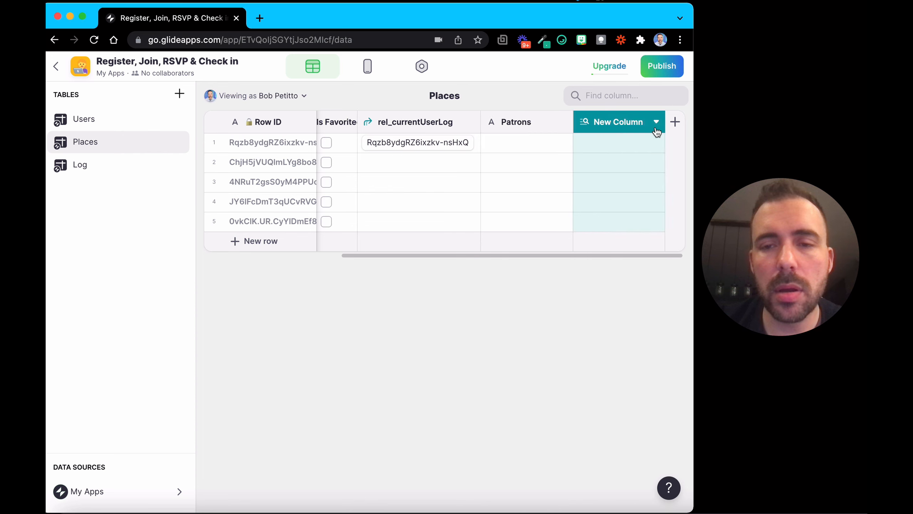
click(656, 122)
click(621, 149)
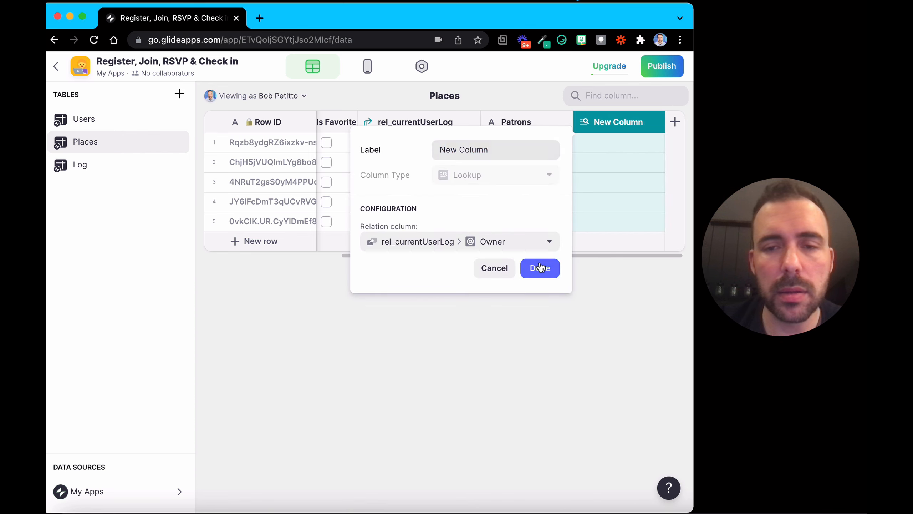
click(539, 268)
click(652, 123)
click(612, 146)
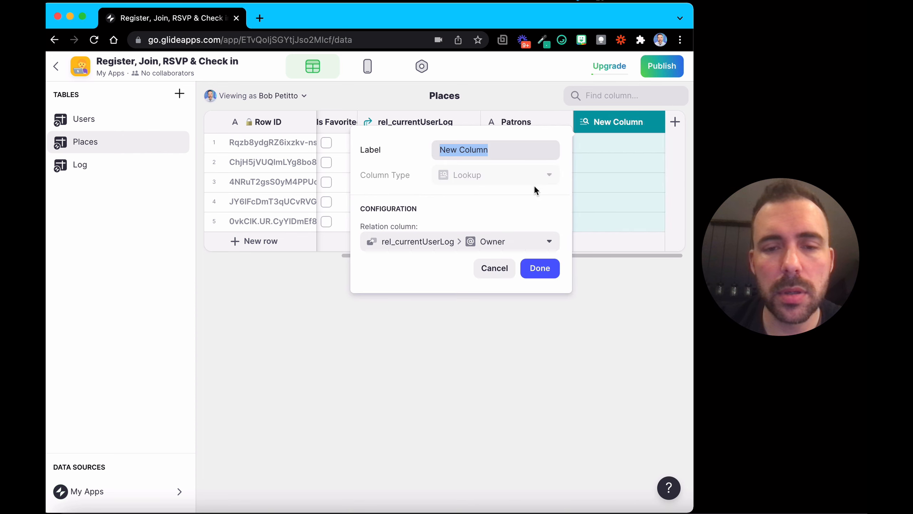
click(490, 243)
mouse_move(456, 293)
click(318, 309)
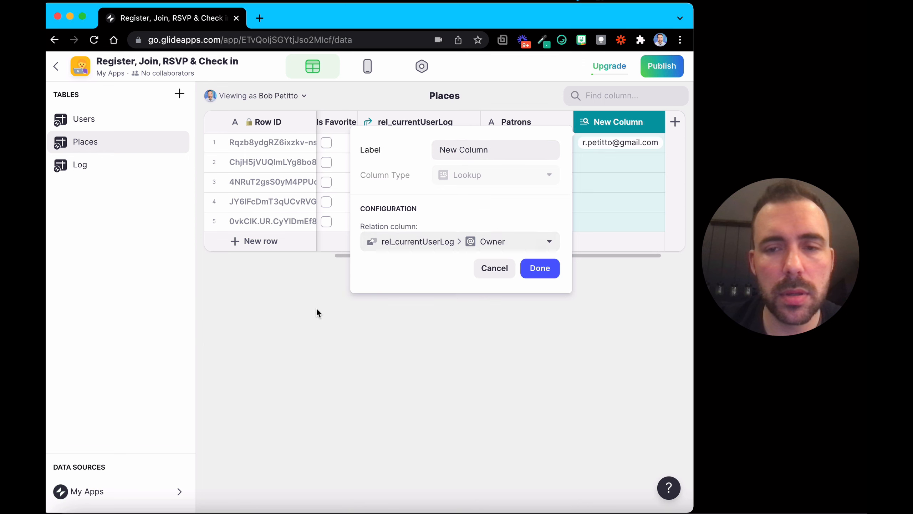
click(540, 268)
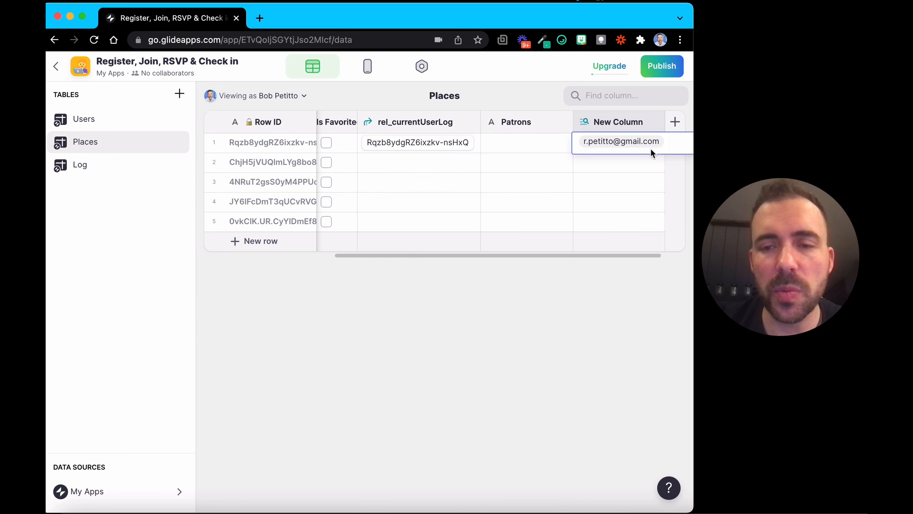
click(606, 188)
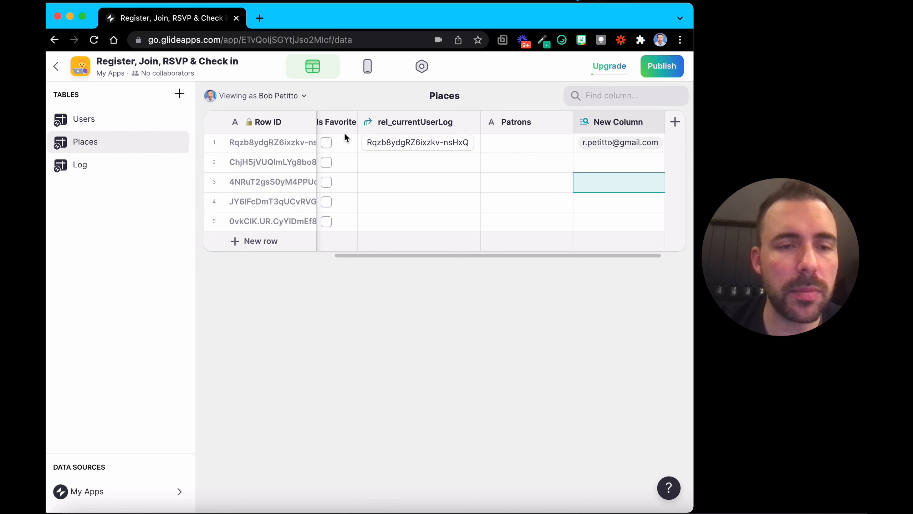
Fill in a test user's e-mail in the second row of the Users table, leaving the name empty.
click(118, 120)
click(278, 162)
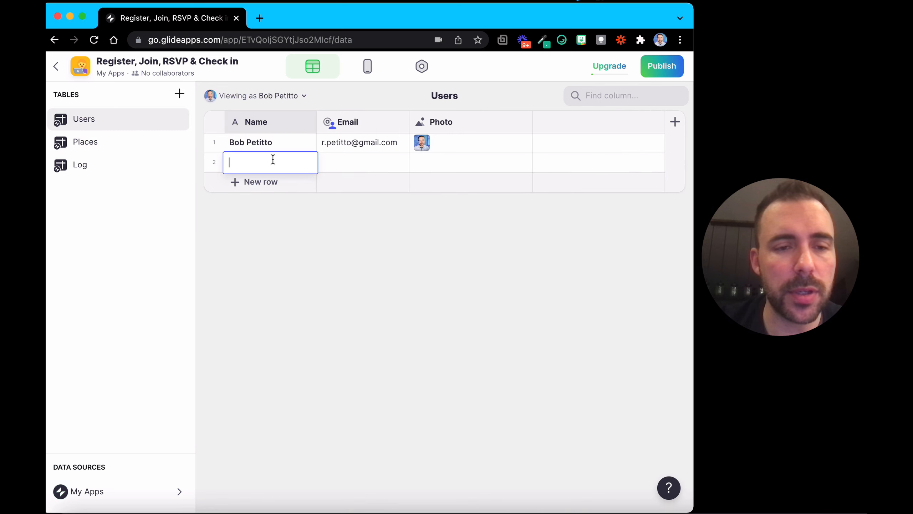
click(335, 164)
text(12)
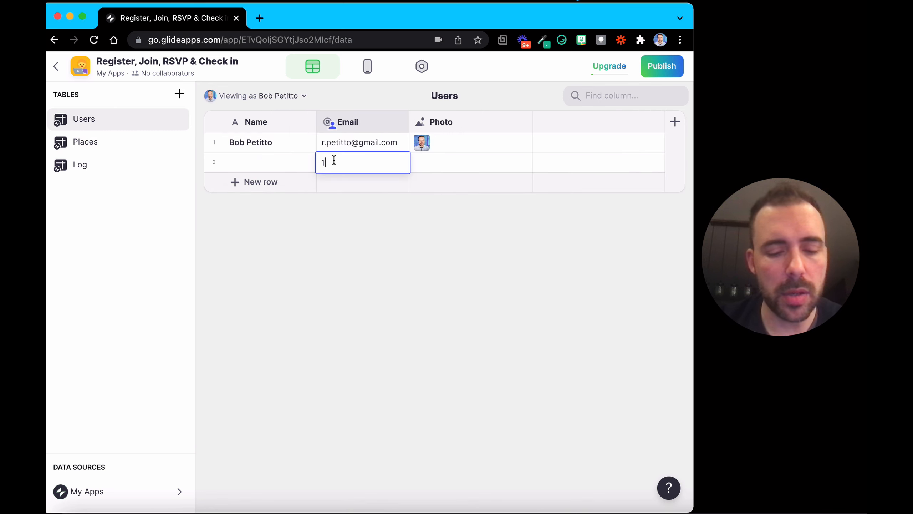
key(BackSpace)
text(@email.com)
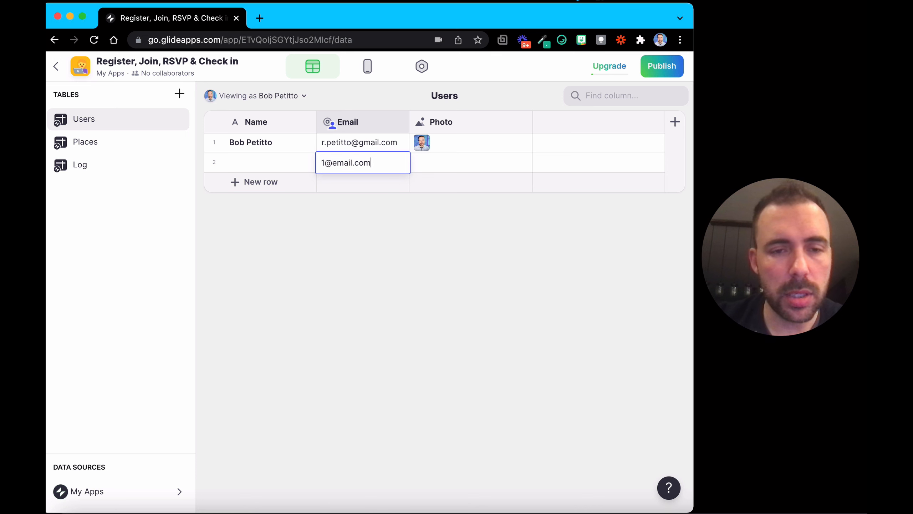
key(Return)
Preview Frankie's details screen as the new test user and check in there.
click(367, 66)
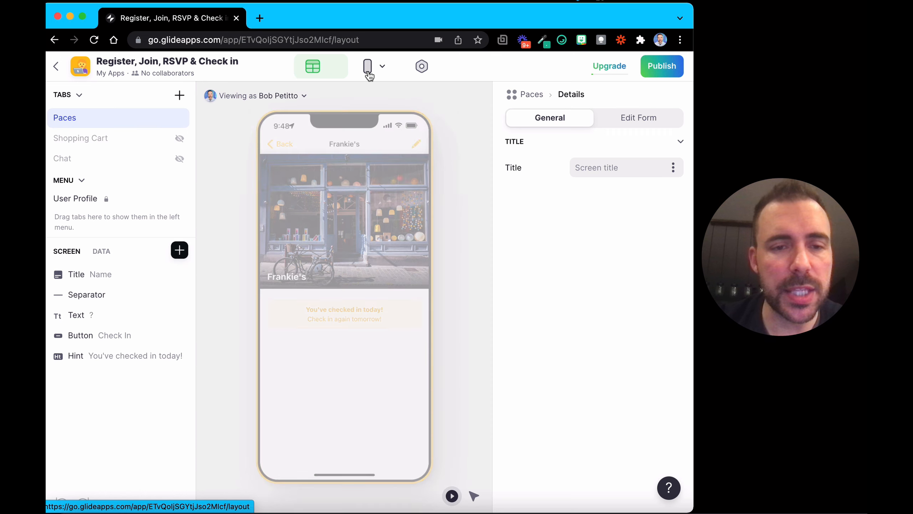
click(280, 98)
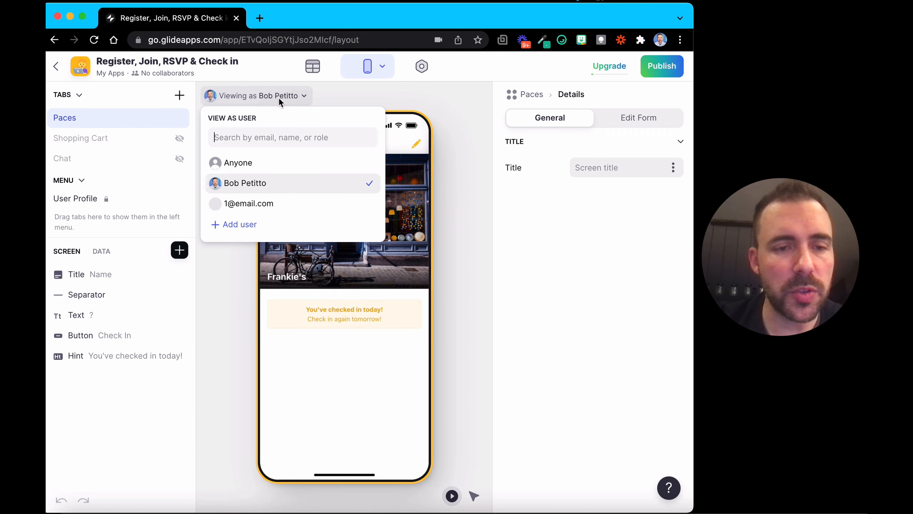
click(247, 204)
click(328, 386)
click(351, 309)
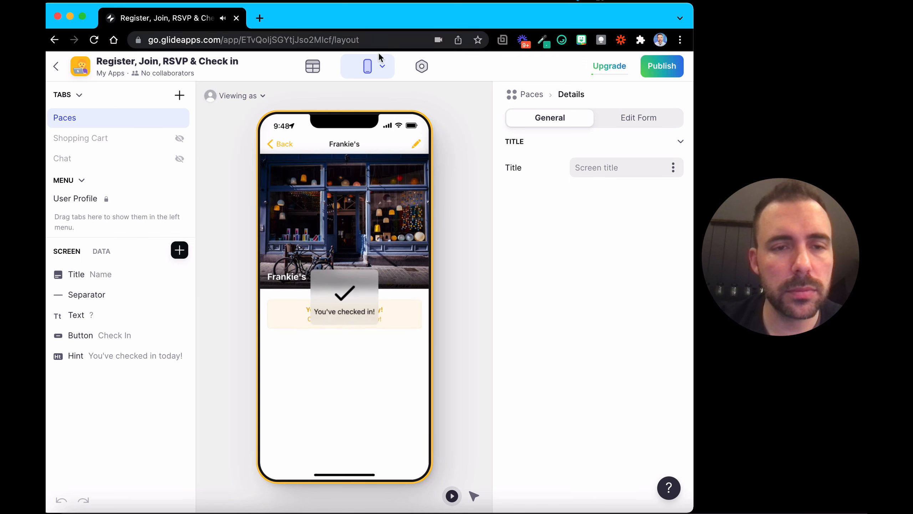
Inspect the relation and lookup columns in the Places table and the check-in rows in the Log table.
click(310, 73)
scroll(491, 179, right, 5)
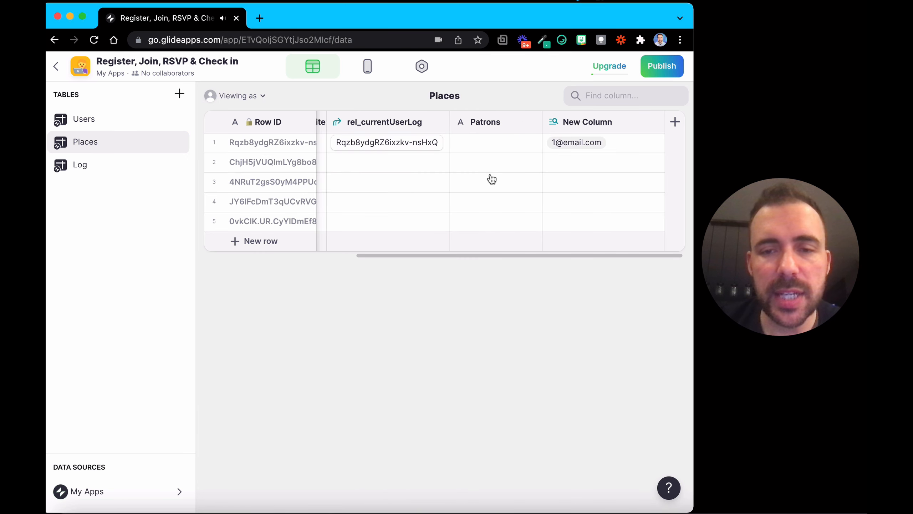
click(83, 169)
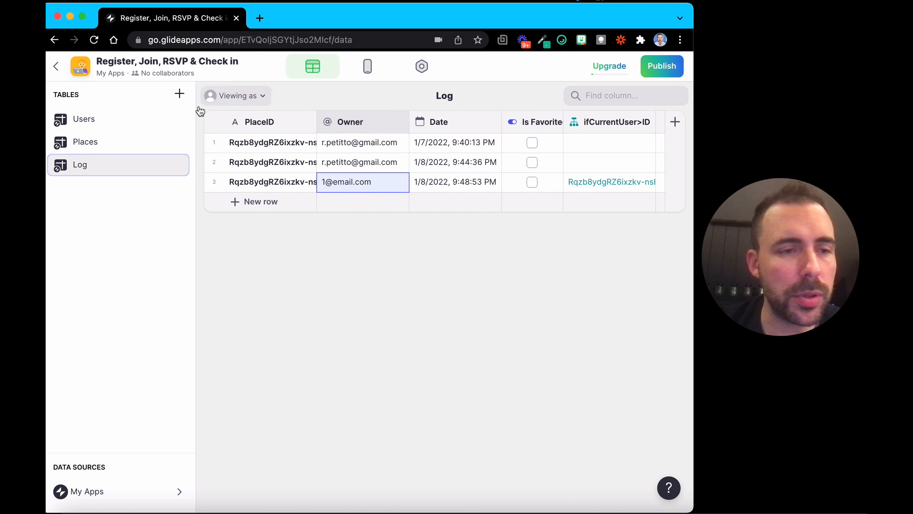
Remove the row owner setting from the Email column in the Users table.
click(115, 124)
click(401, 118)
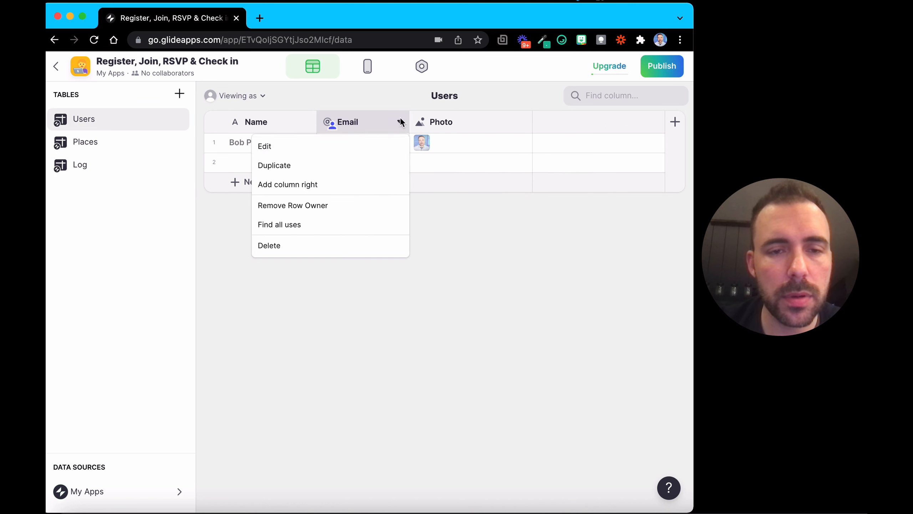
click(300, 206)
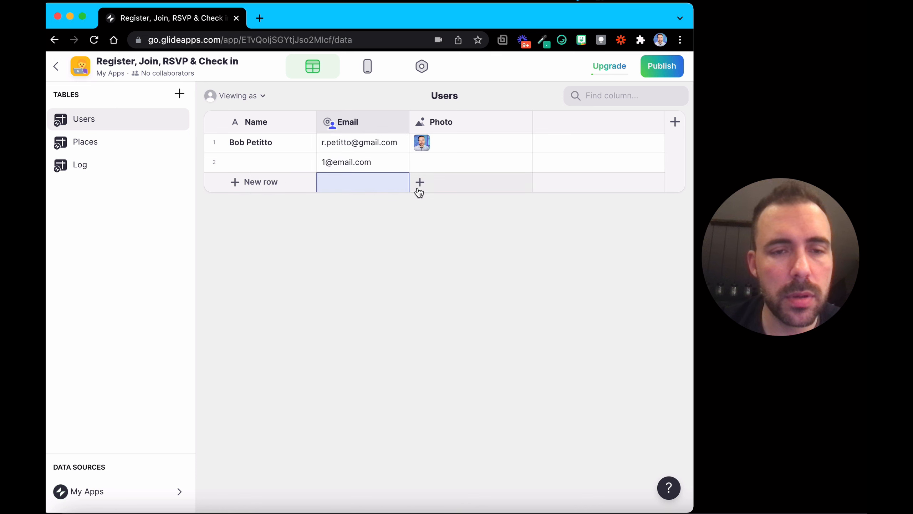
Examine Frankie's rel_currentUserLog relation and its looked-up owner in the Places table.
click(107, 166)
click(108, 144)
scroll(622, 173, right, 5)
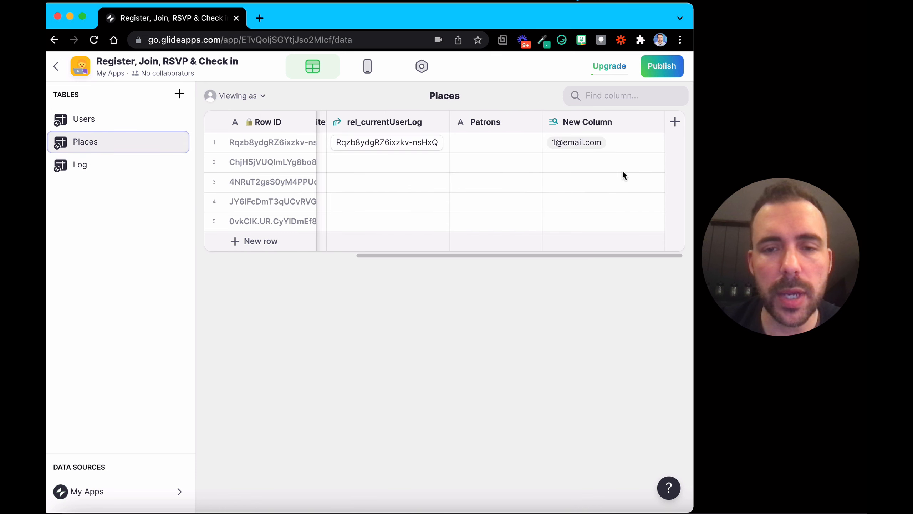
click(611, 143)
click(374, 142)
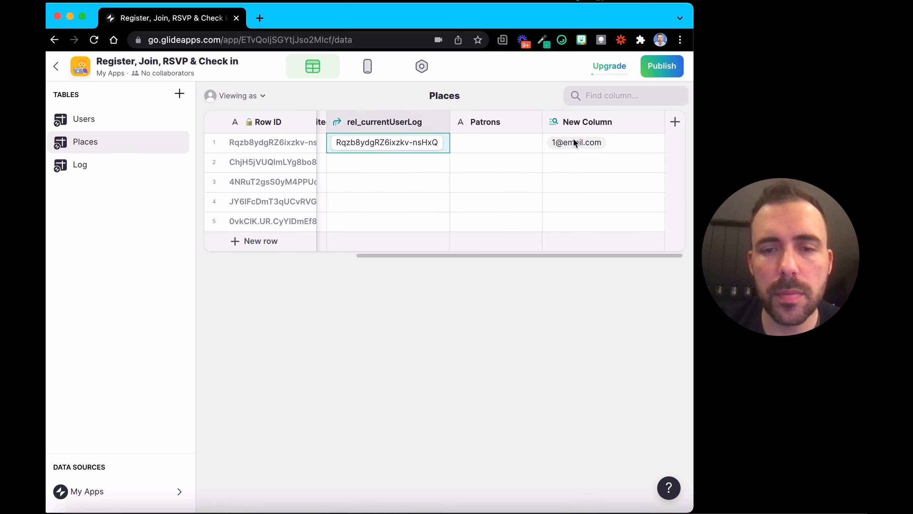
click(576, 143)
scroll(440, 162, left, 3)
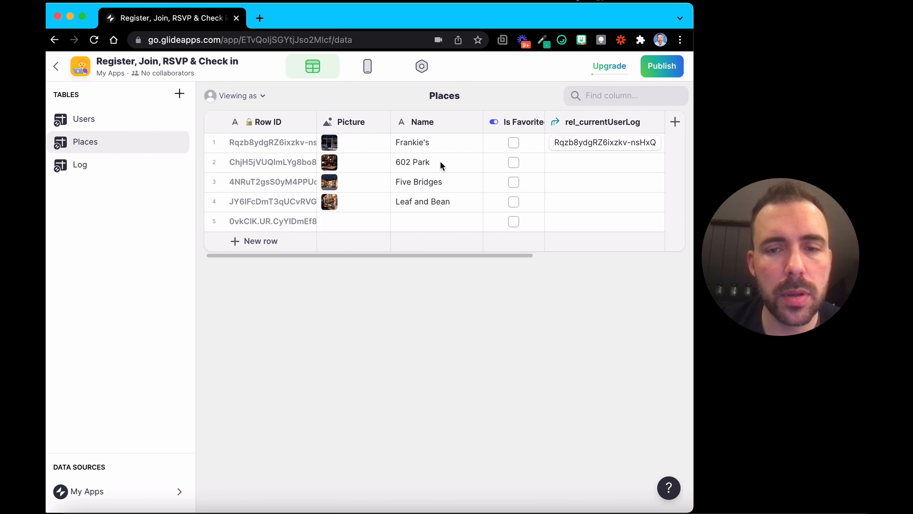
scroll(440, 160, right, 5)
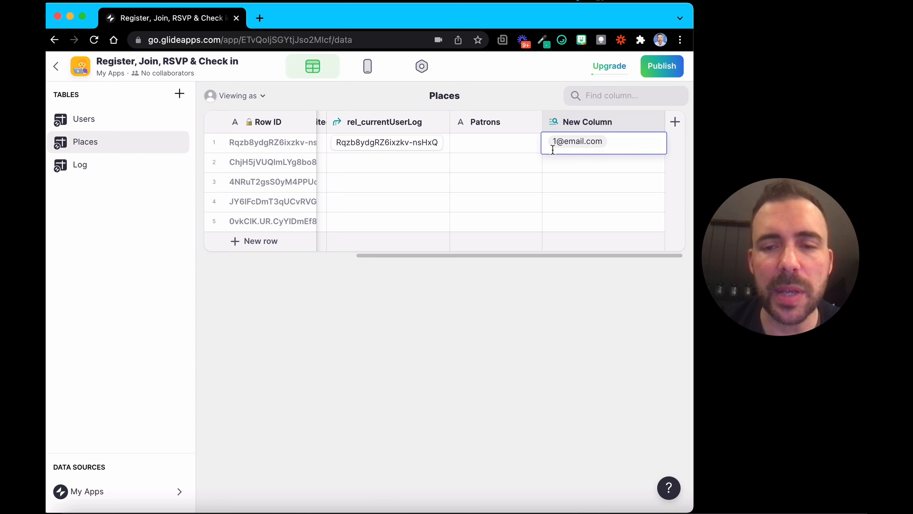
View the app data as the first user and compare the results in Places, Log and Frankie's details screen.
click(238, 97)
click(240, 183)
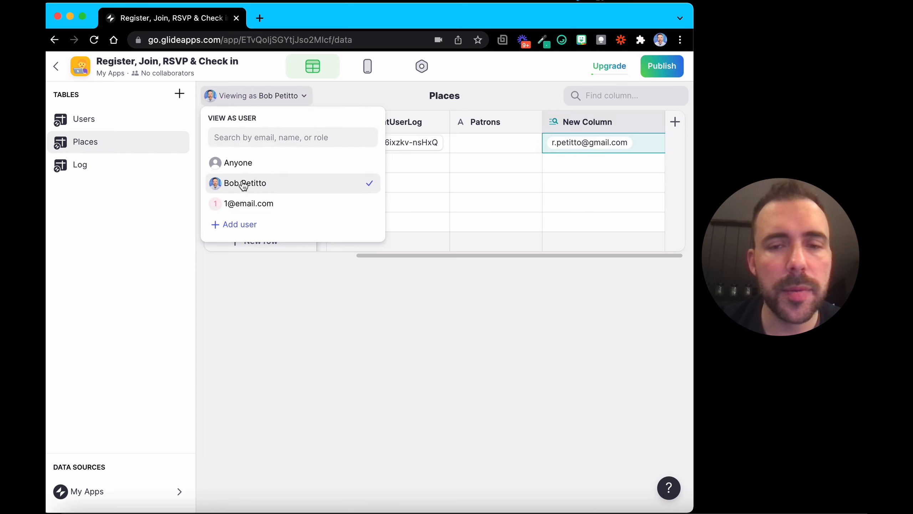
click(499, 143)
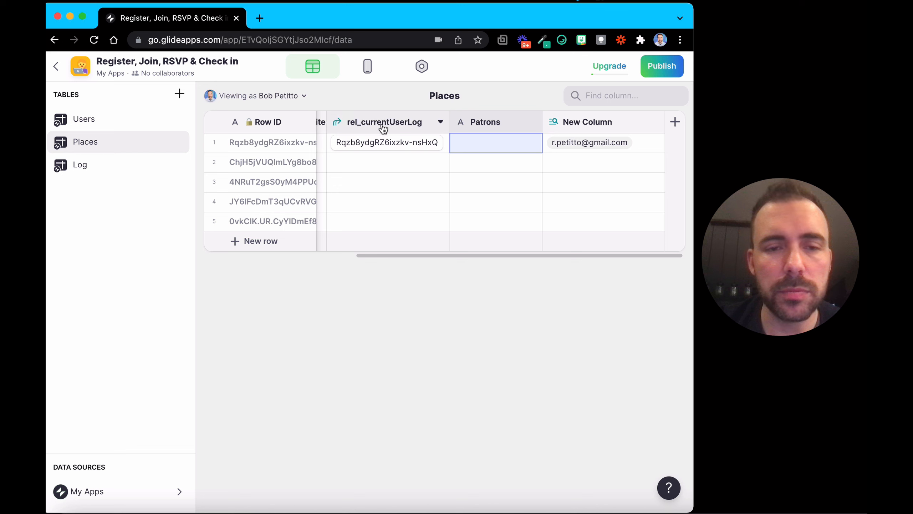
click(112, 175)
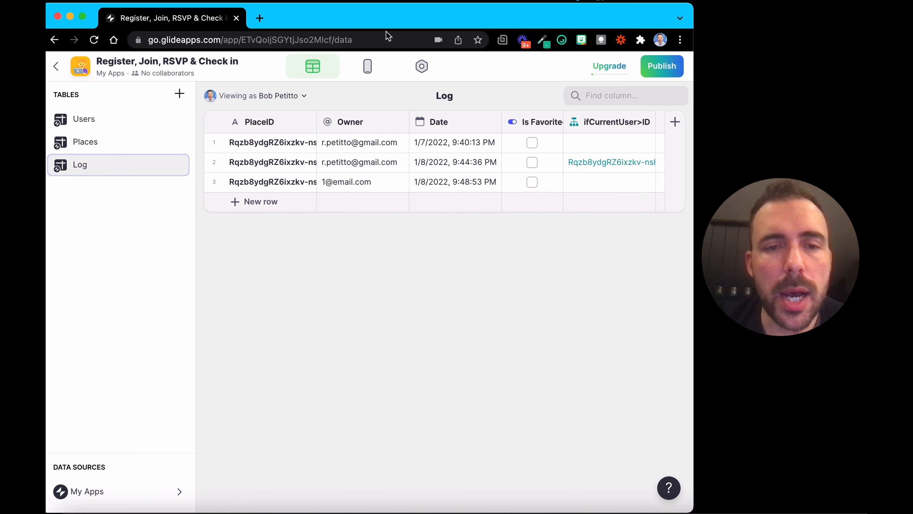
click(366, 71)
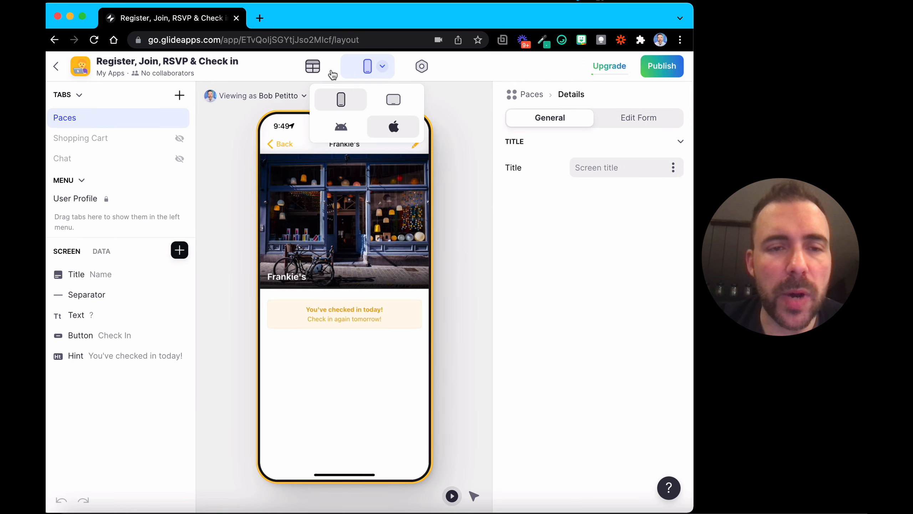
click(319, 70)
scroll(654, 195, right, 6)
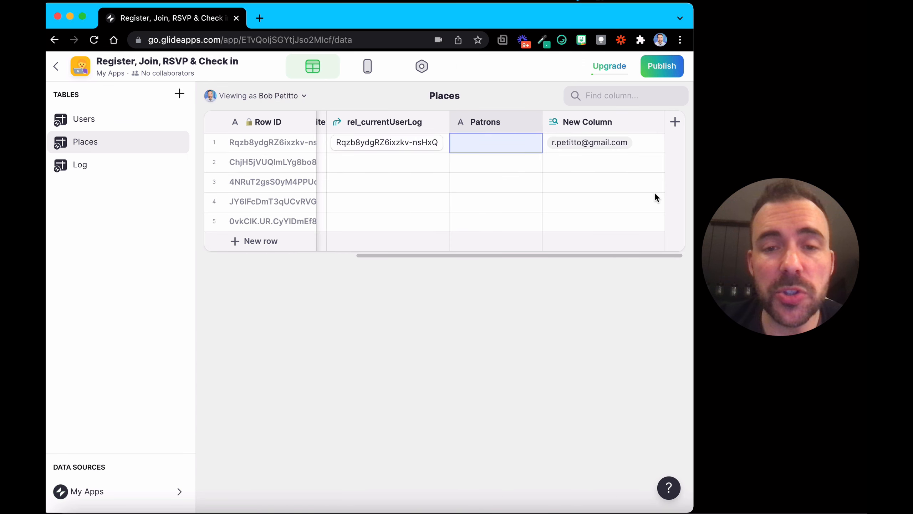
Delete the unnamed lookup column from the Places table.
click(476, 143)
click(656, 126)
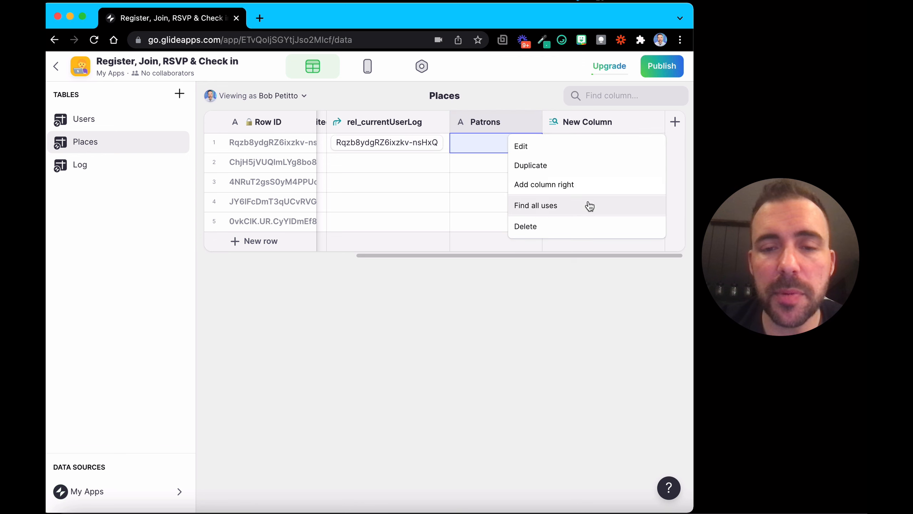
click(584, 225)
click(488, 318)
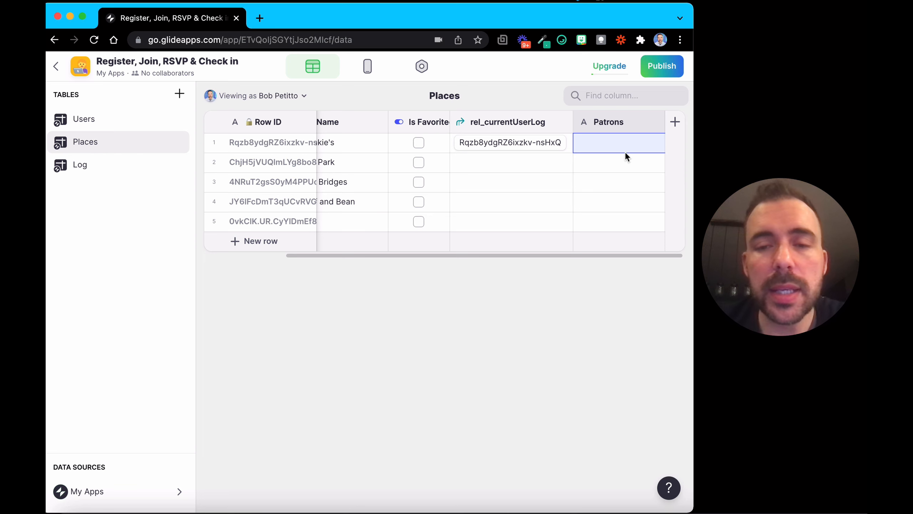
double_click(608, 143)
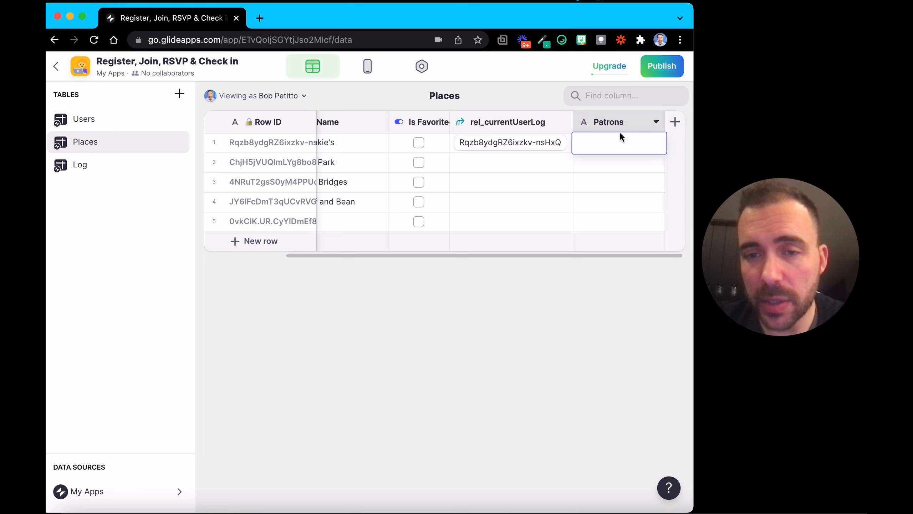
click(601, 184)
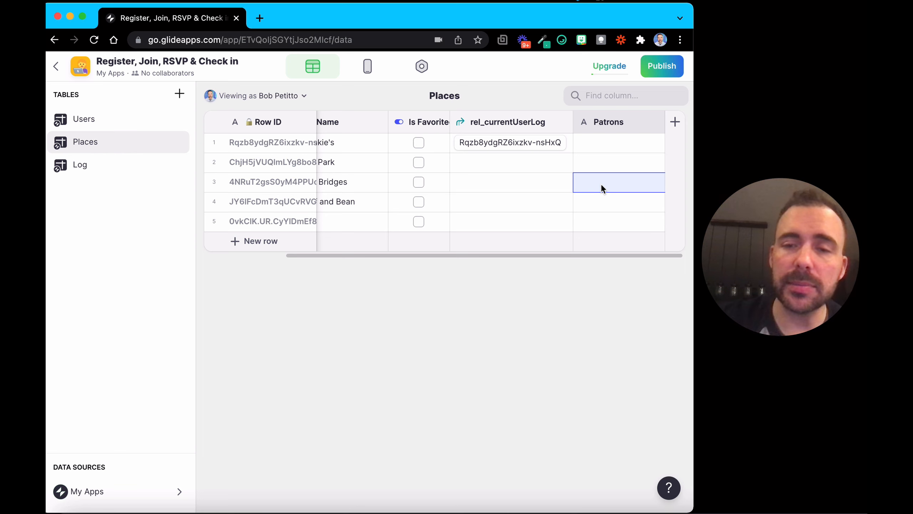
click(615, 139)
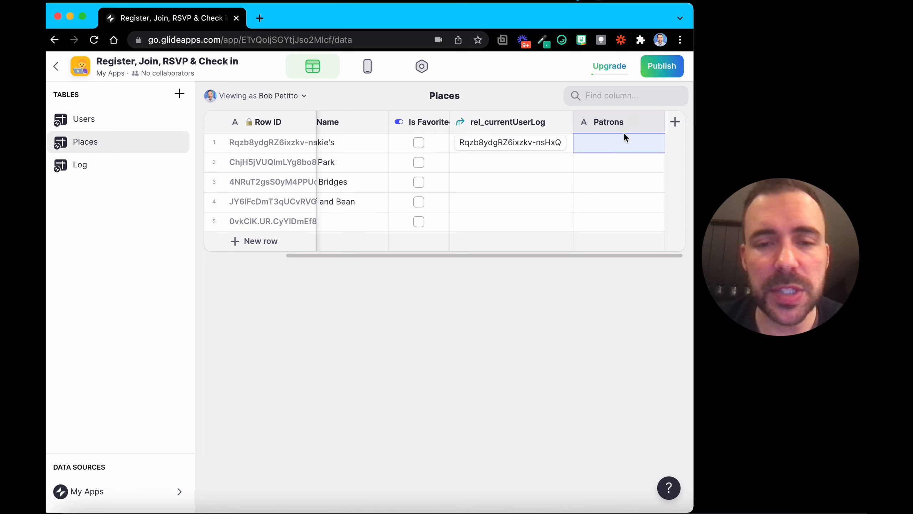
Add a Template column named currentUser to the Places table, using User Profile > Email as the template.
click(676, 123)
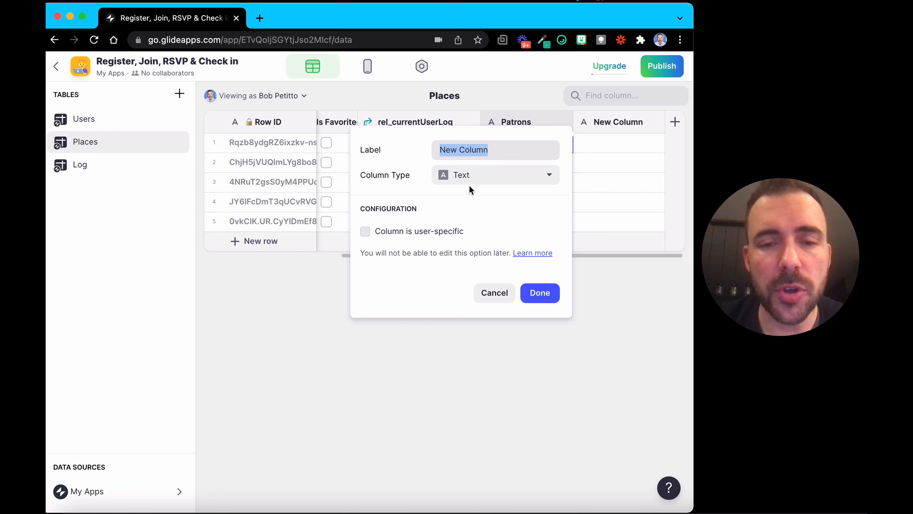
text(current)
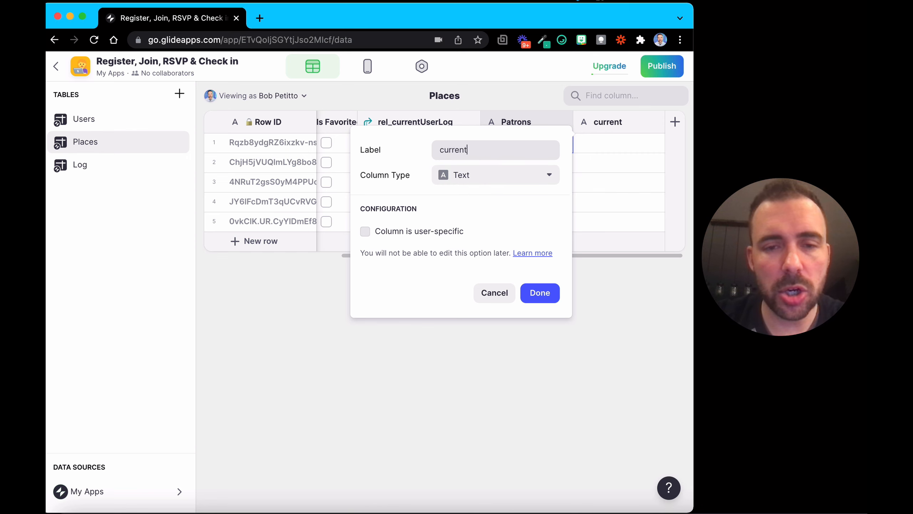
text(User)
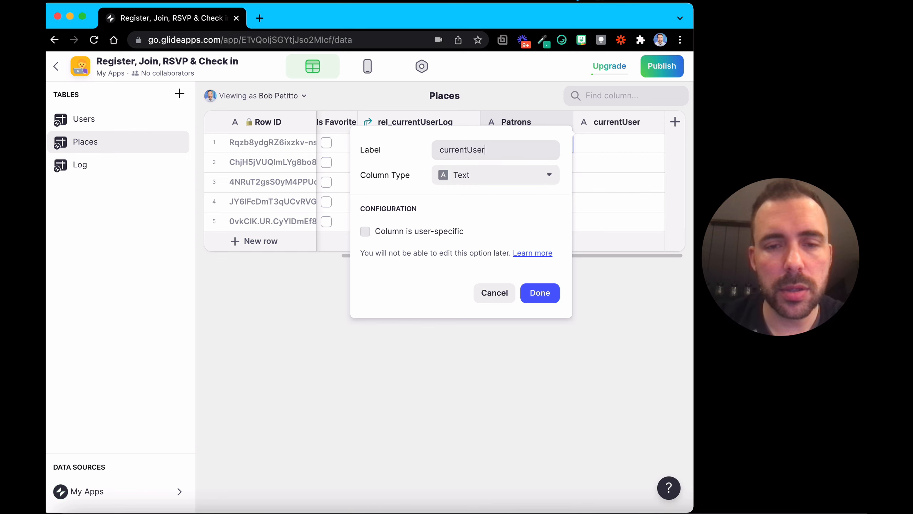
click(501, 182)
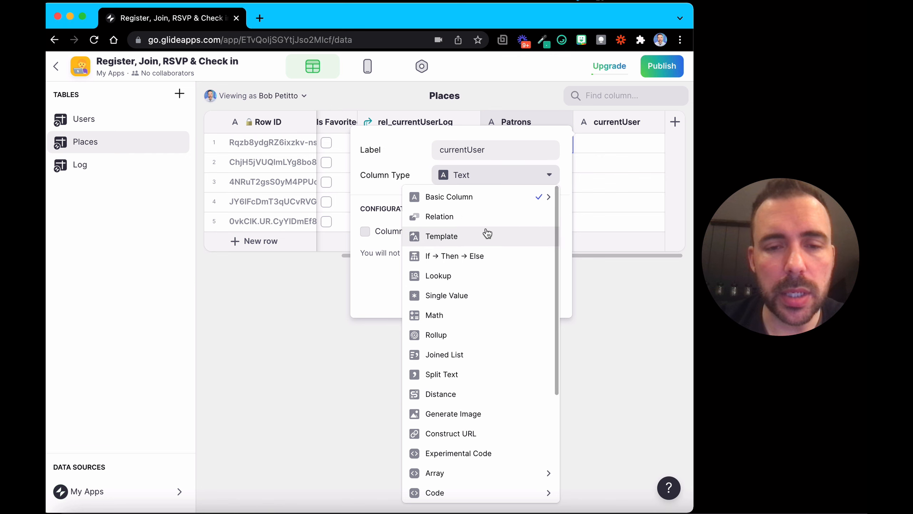
click(472, 236)
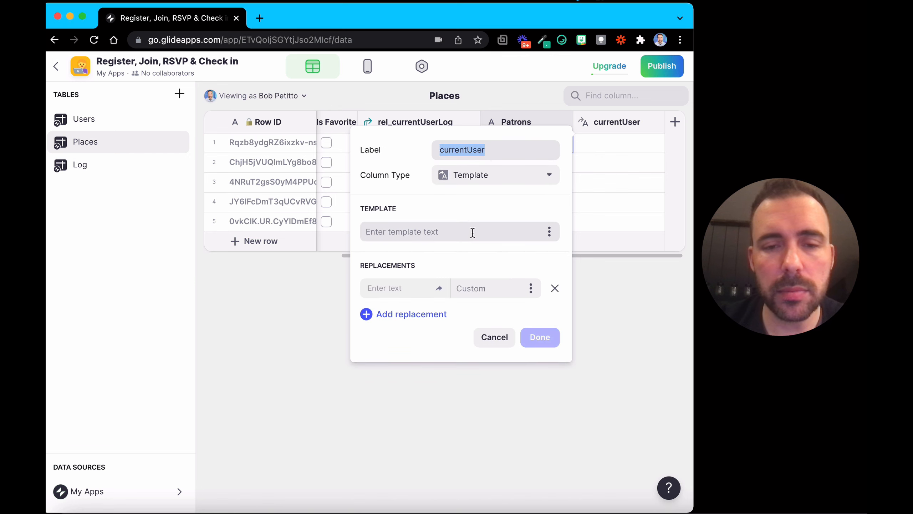
click(549, 233)
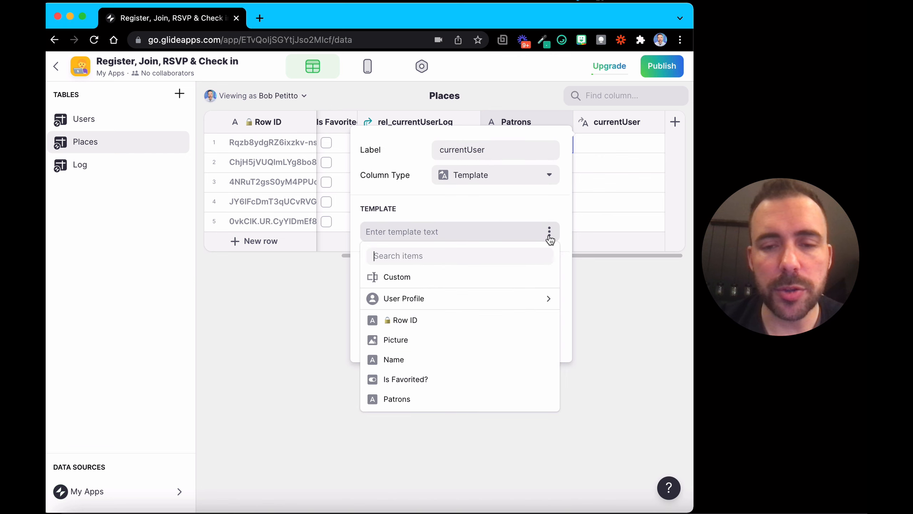
mouse_move(509, 302)
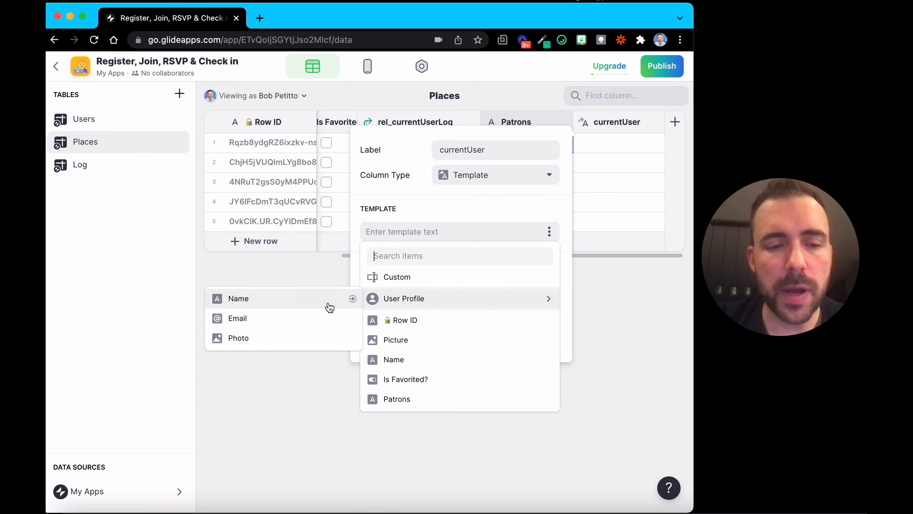
click(304, 325)
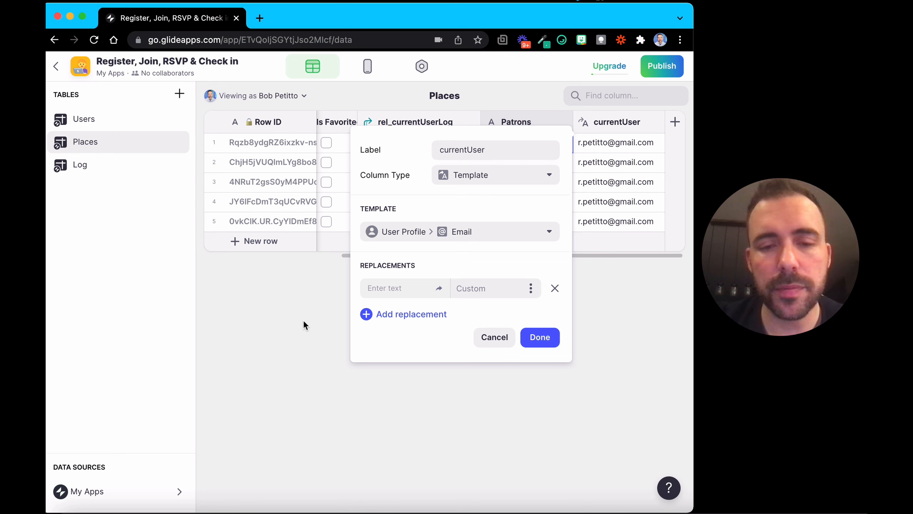
click(536, 337)
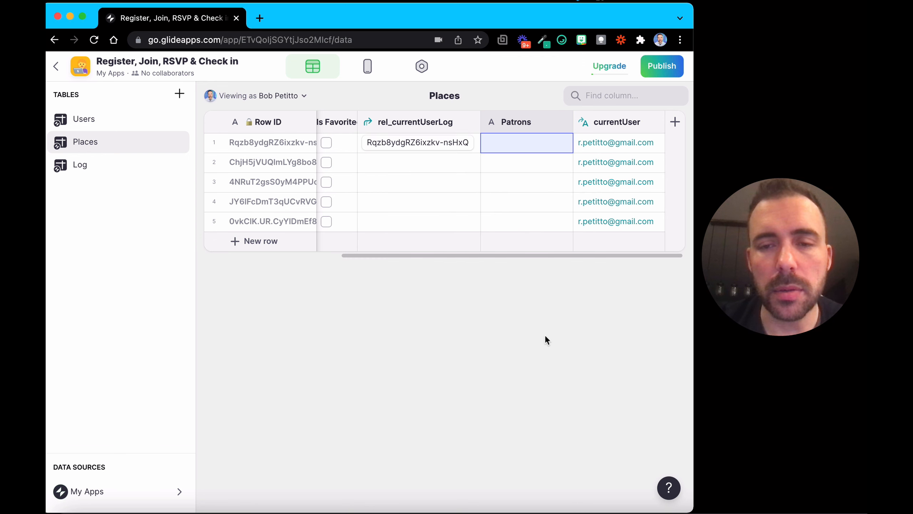
Add a Single Element Array column to the Places table with currentUser as its value, keeping the default label.
click(645, 142)
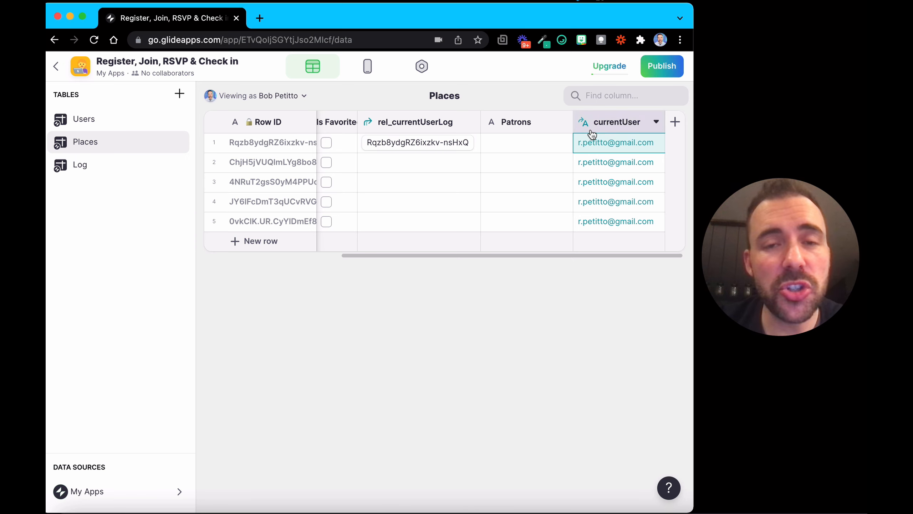
click(656, 124)
click(674, 126)
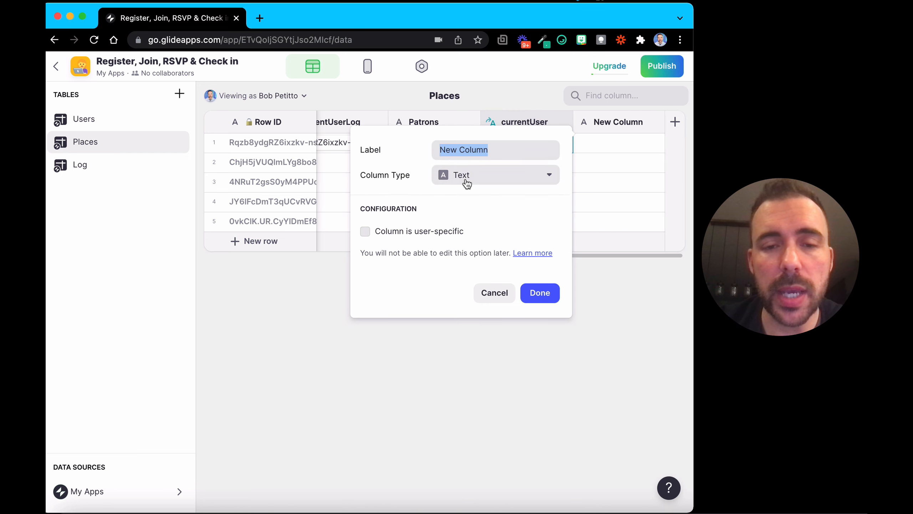
click(465, 175)
scroll(456, 388, down, 5)
mouse_move(454, 315)
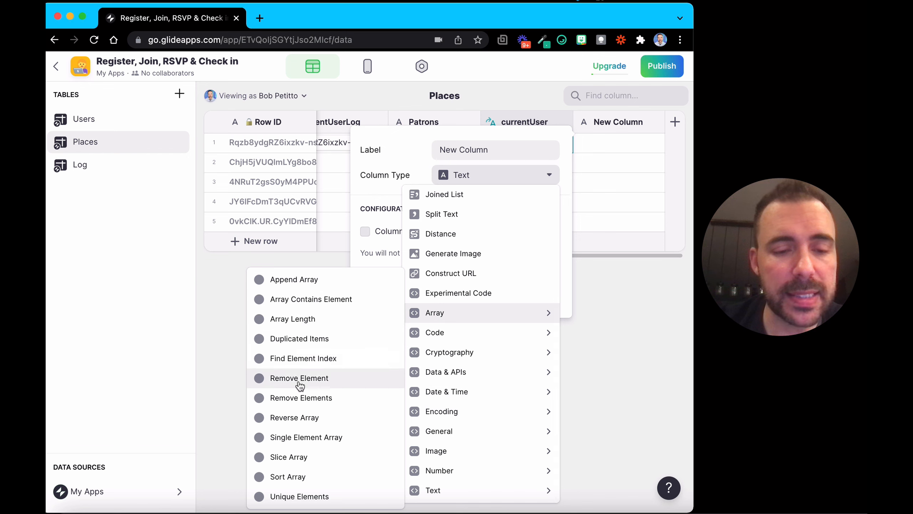
click(295, 443)
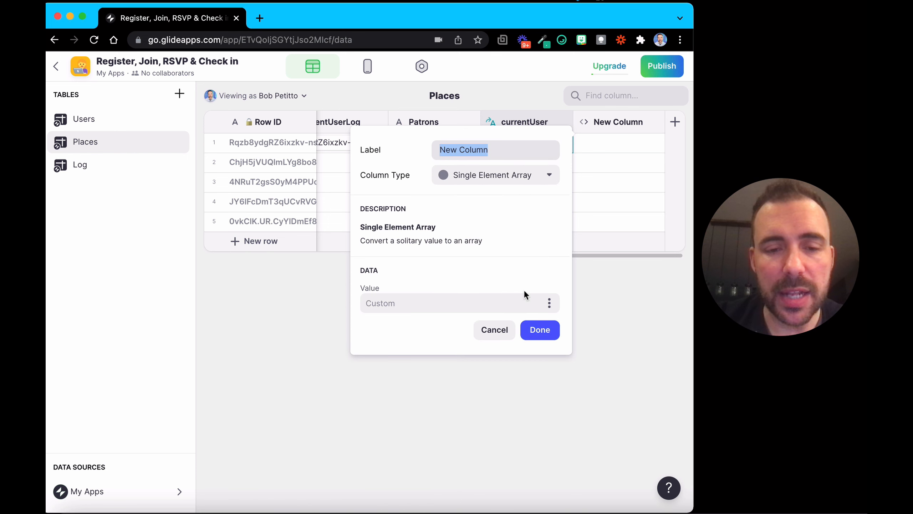
click(548, 303)
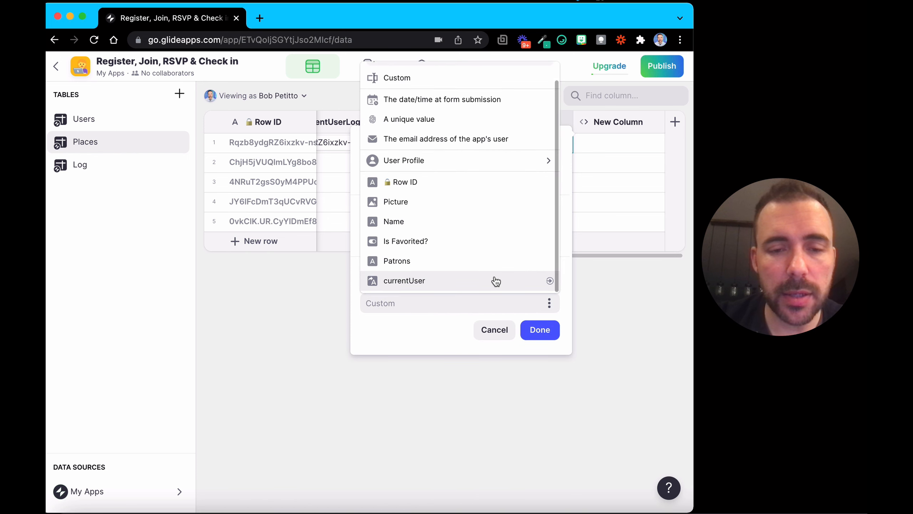
click(393, 279)
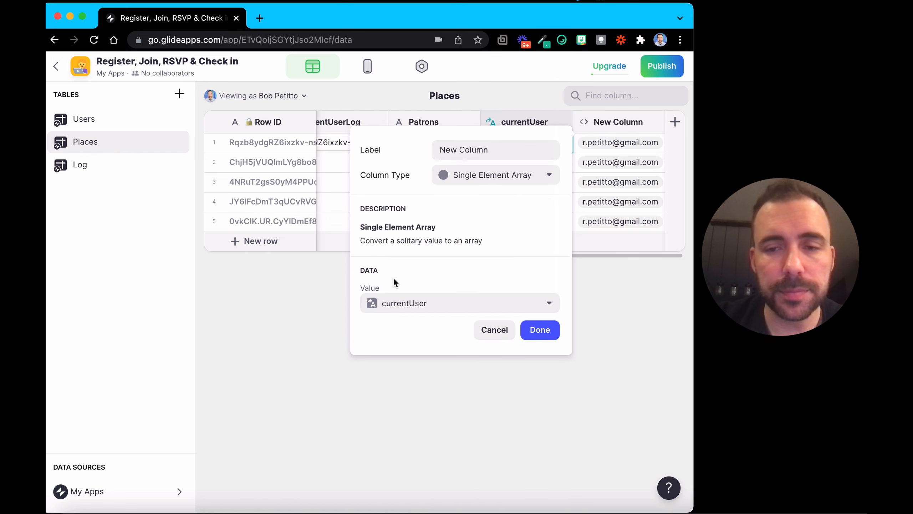
click(534, 323)
double_click(530, 150)
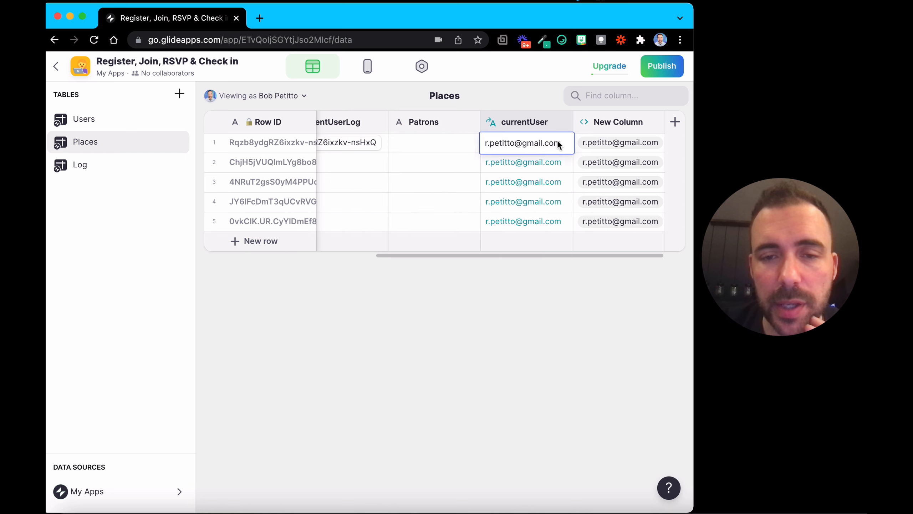
click(635, 148)
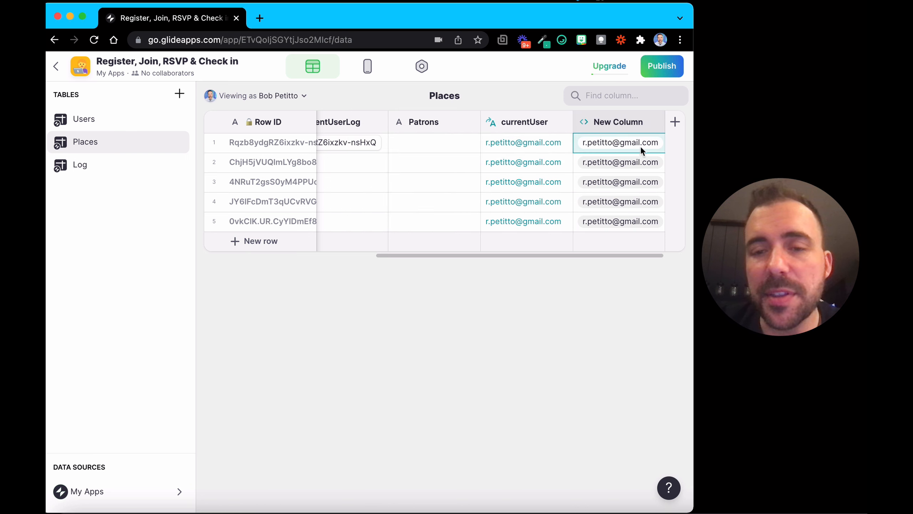
Rename the Single Element Array column in the Places table to currentUserArray.
click(646, 130)
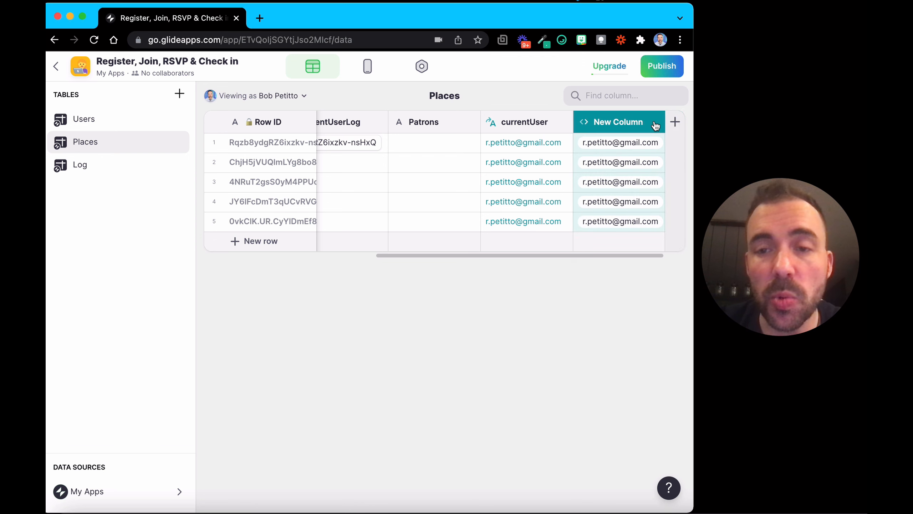
scroll(655, 125, right, 2)
click(655, 125)
click(619, 143)
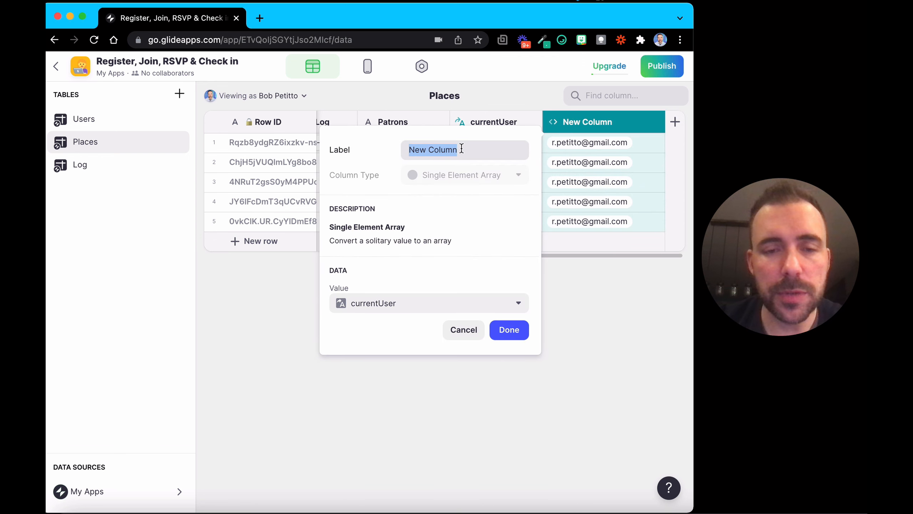
text(curren)
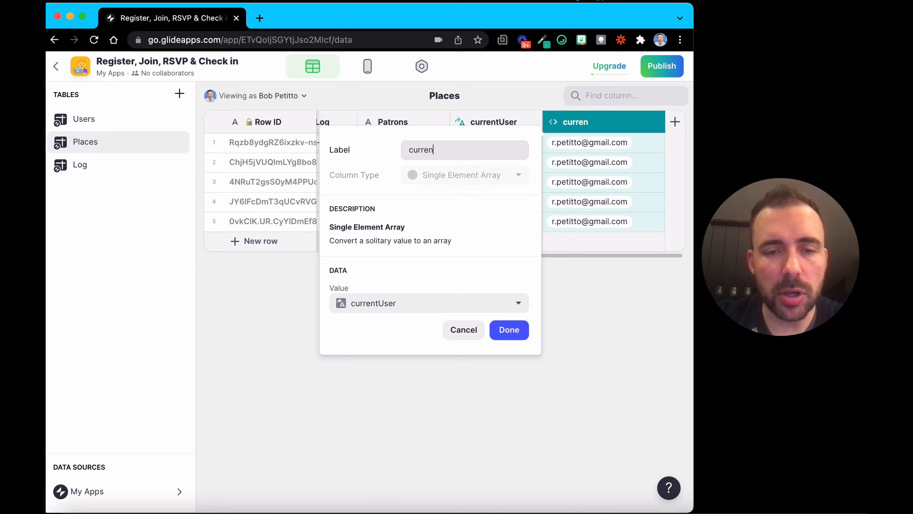
text(tUserASrray)
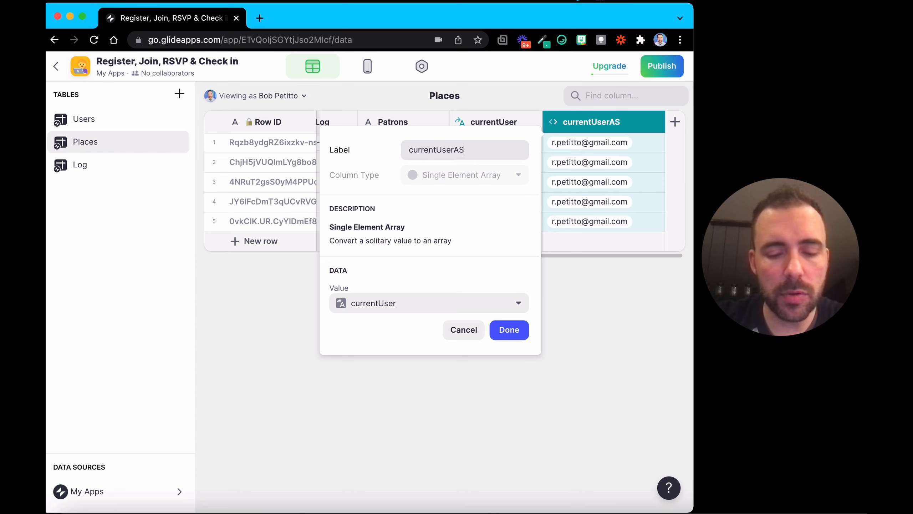
key(BackSpace)
key(BackSpace)
key(BackSpace)
key(BackSpace)
key(BackSpace)
text(rray)
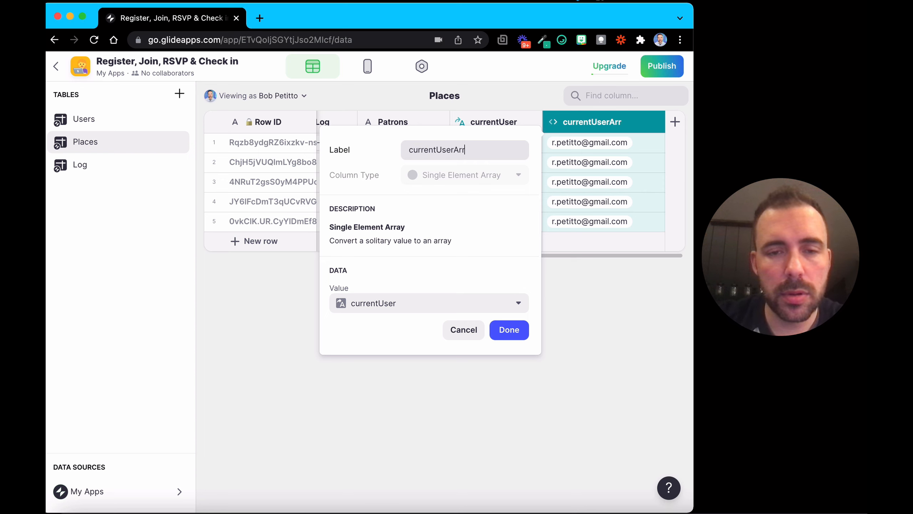
click(504, 332)
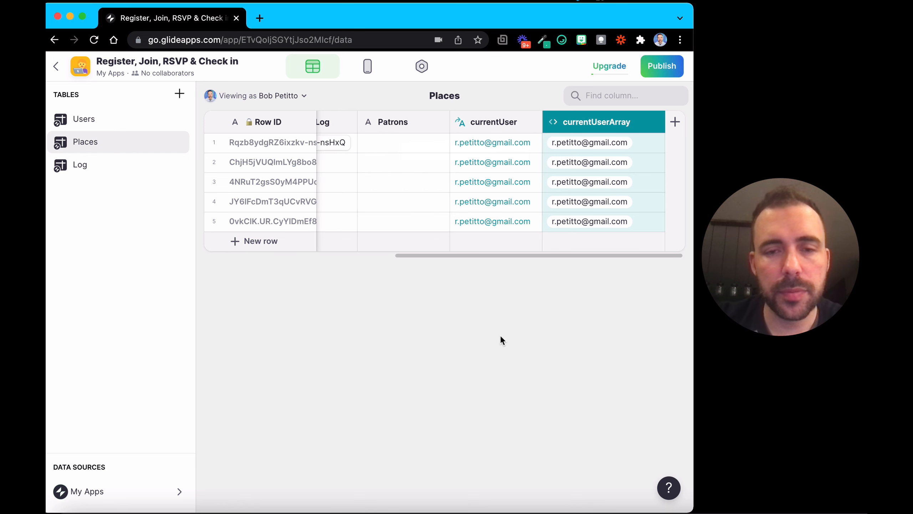
Try out a Text component bound to currentUser on Frankie's details screen, review its available source columns, and remove the component.
click(368, 66)
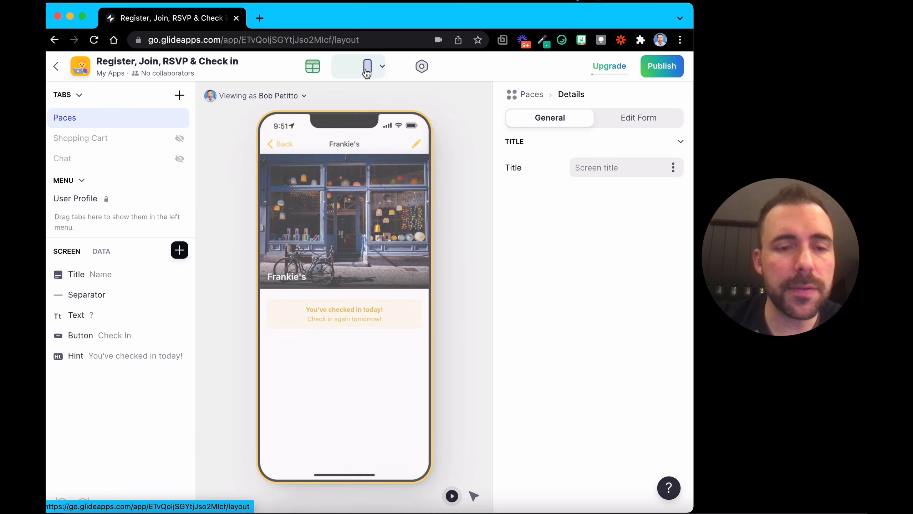
click(179, 250)
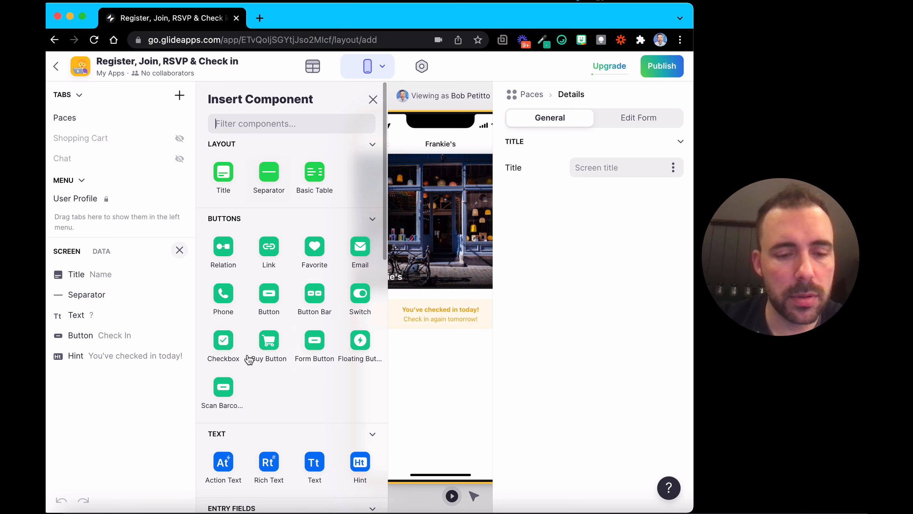
click(314, 462)
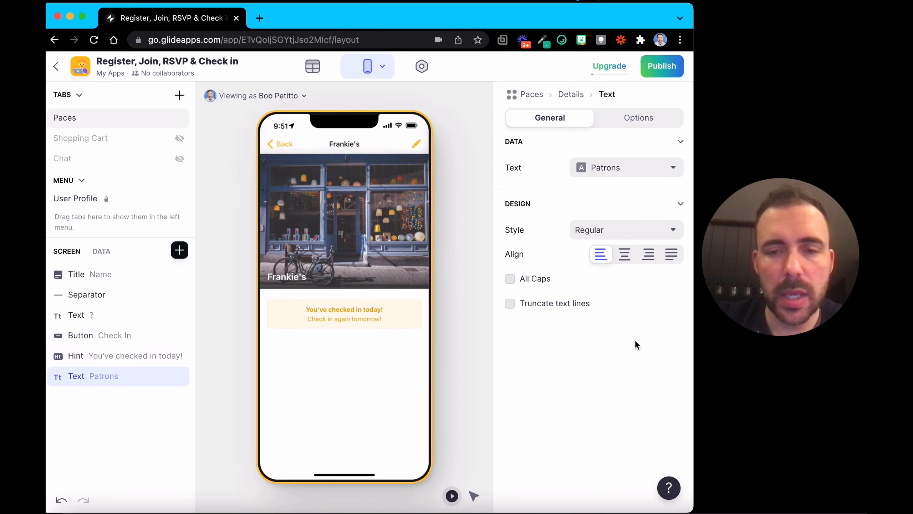
click(631, 167)
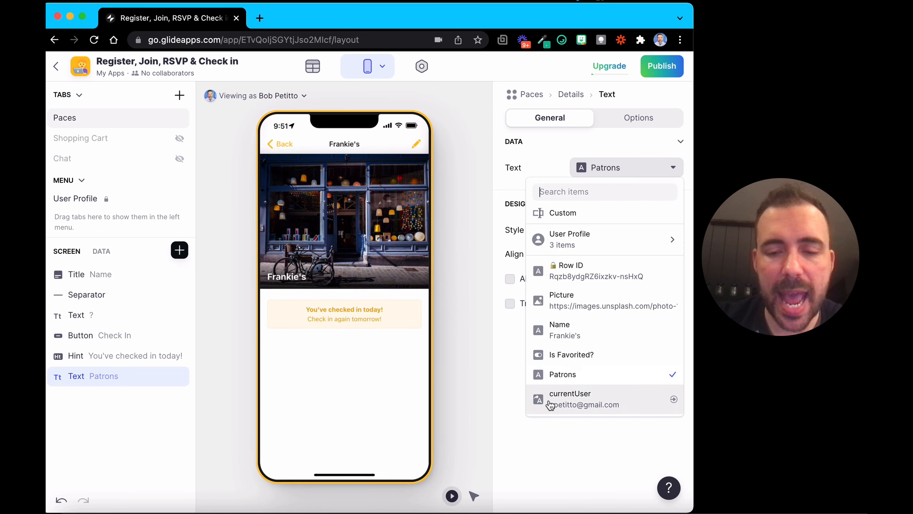
click(579, 406)
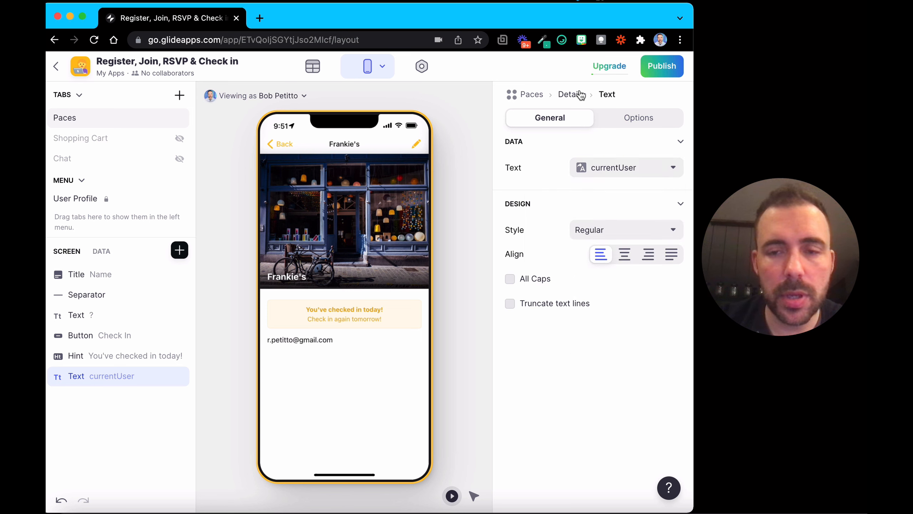
click(604, 167)
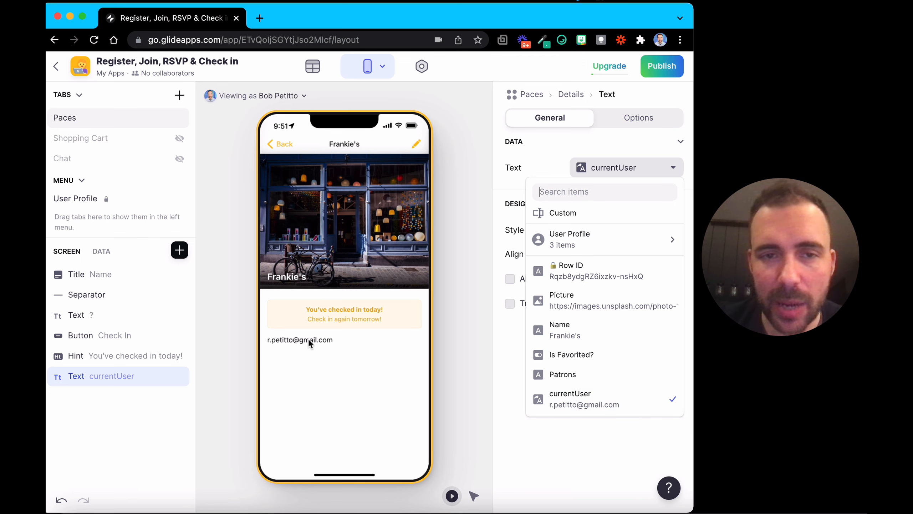
click(180, 379)
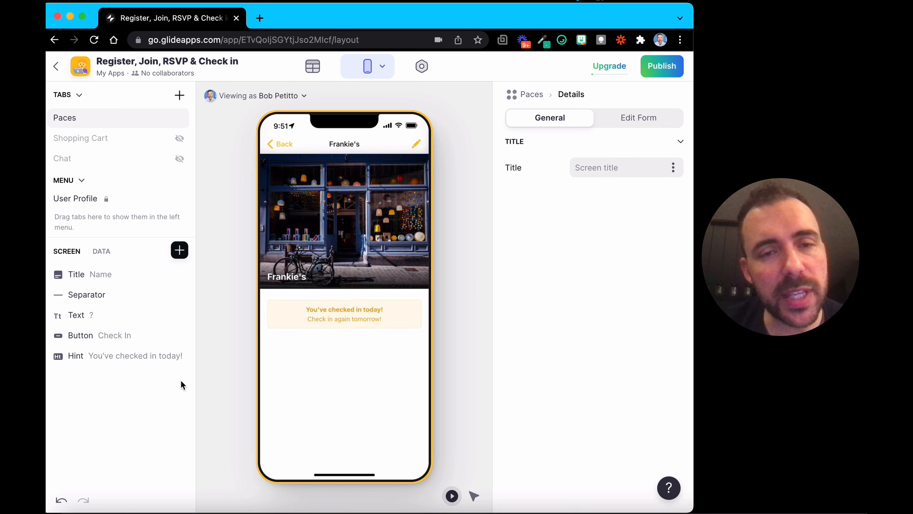
Enter the sample value 1,2 in the Patrons cell of the first row of the Places table.
click(320, 68)
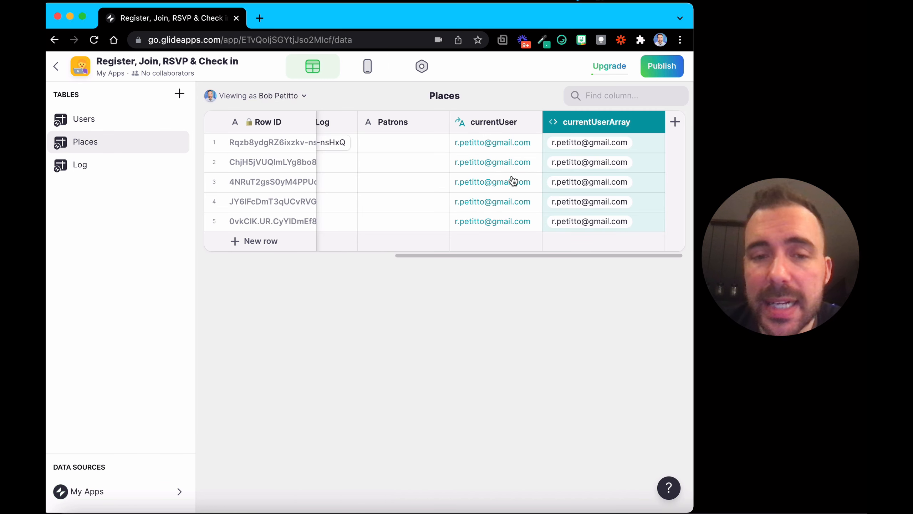
click(598, 143)
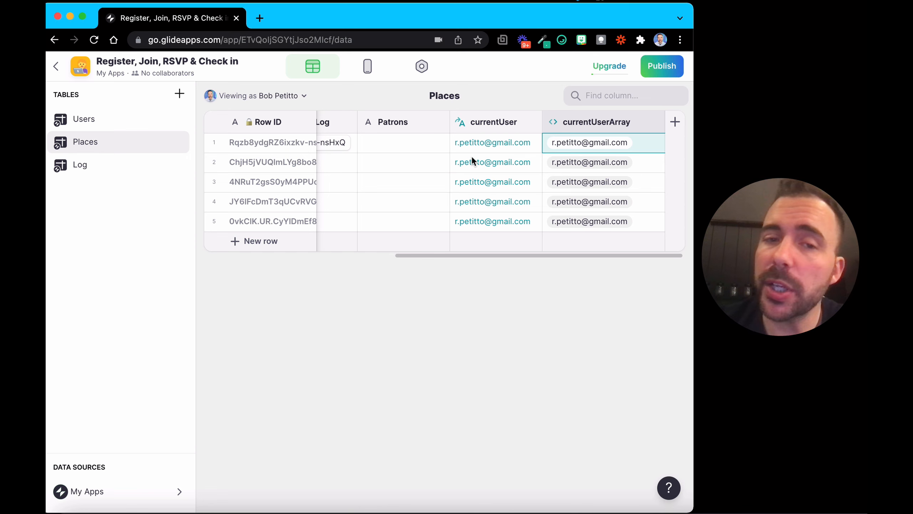
click(419, 142)
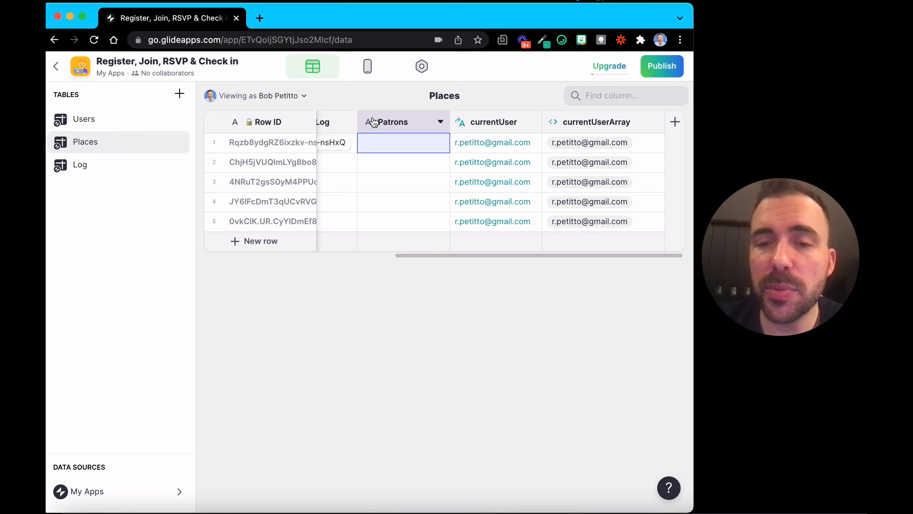
click(609, 143)
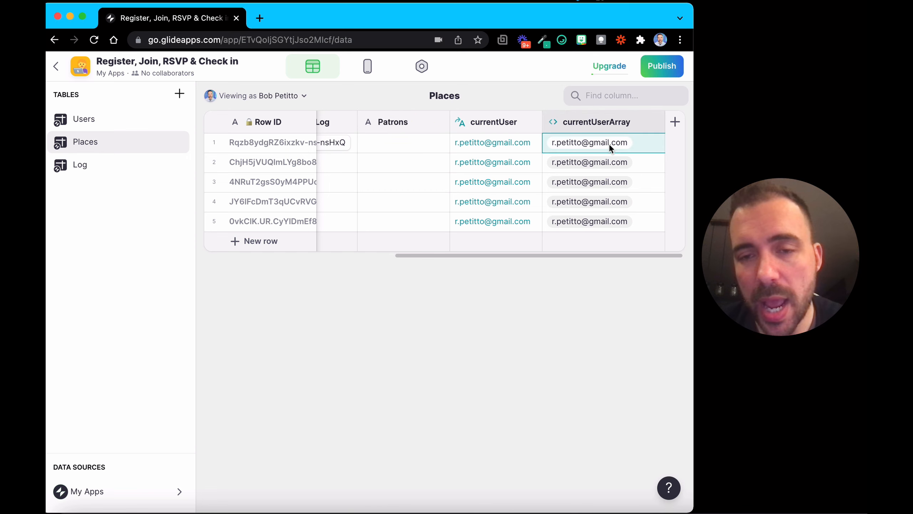
click(426, 148)
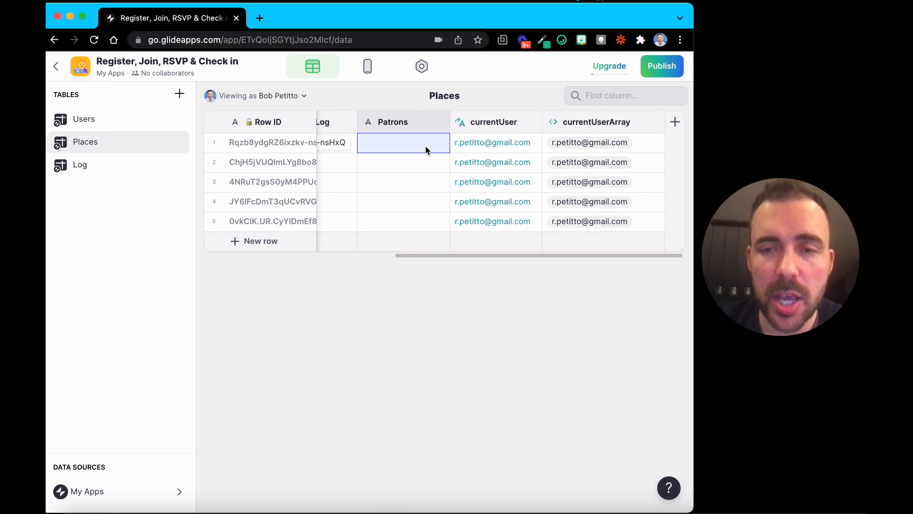
click(609, 144)
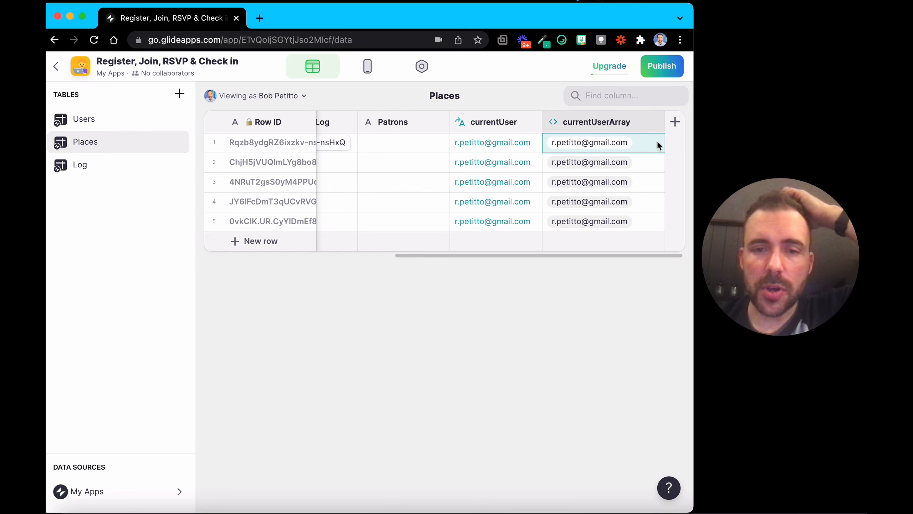
click(384, 143)
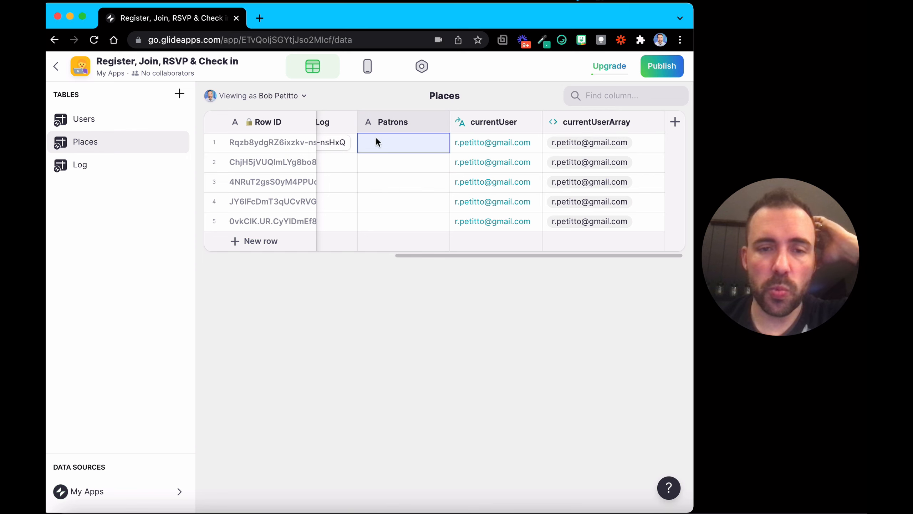
double_click(381, 143)
text(1,2)
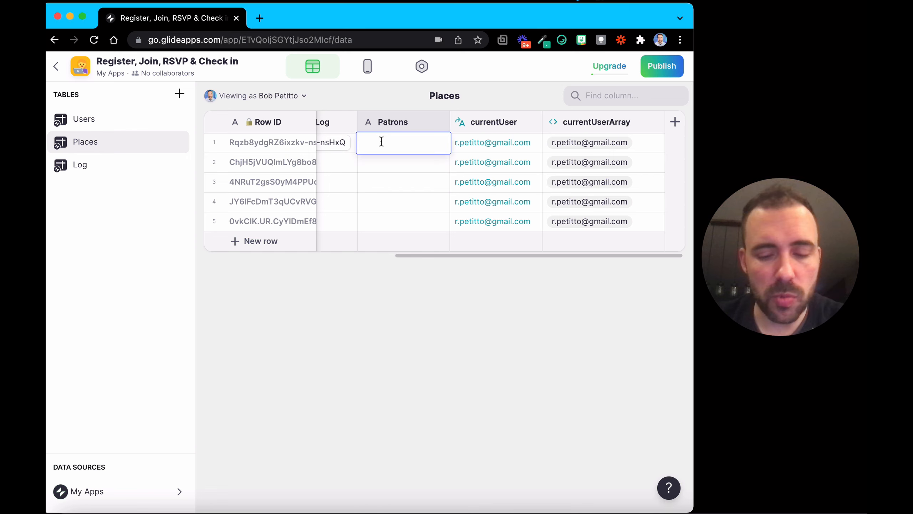
key(Return)
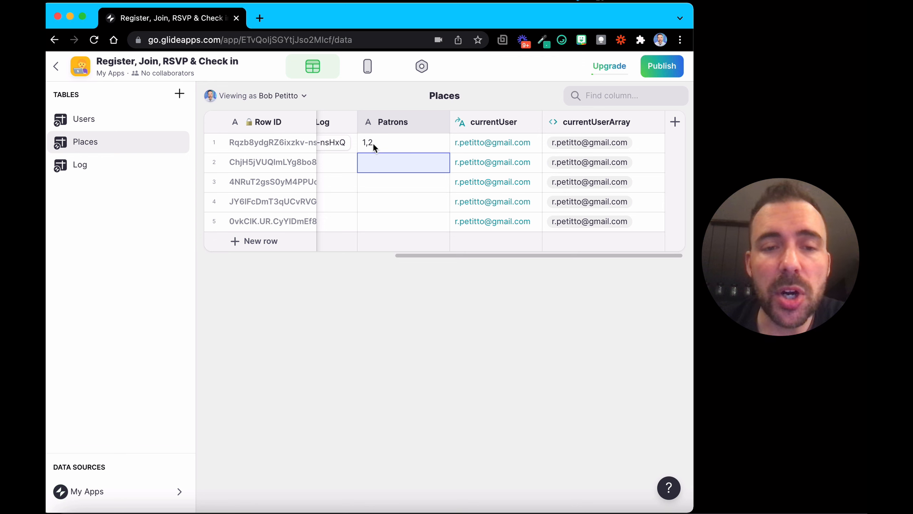
Add a Split Text column to the Places table that splits the Patrons text by a comma.
click(675, 122)
click(482, 180)
scroll(472, 416, down, 5)
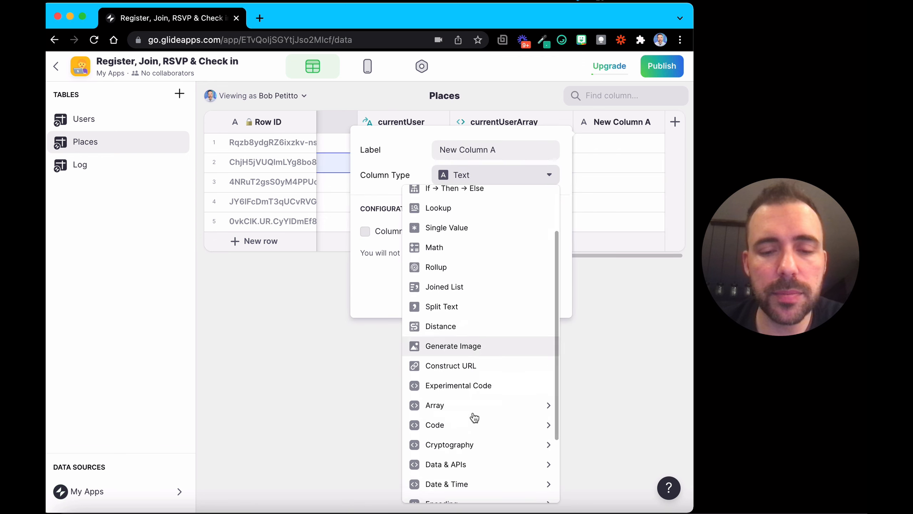
mouse_move(466, 317)
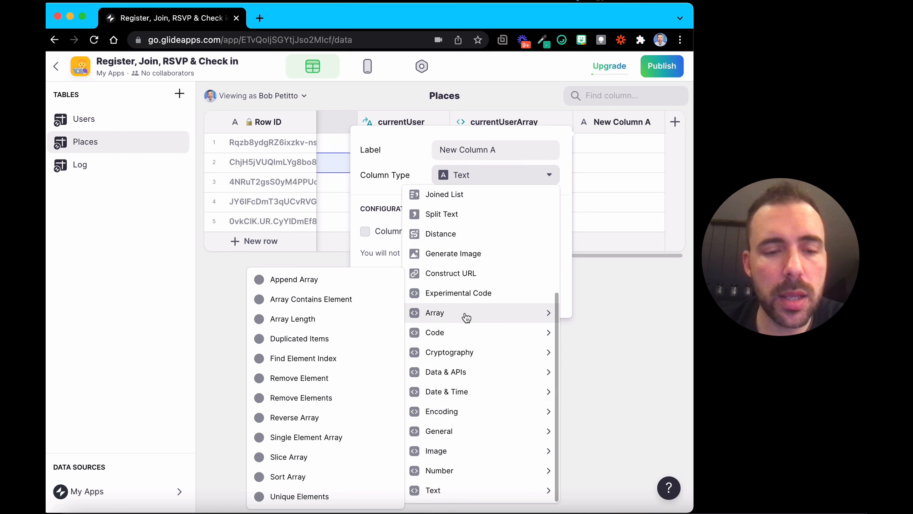
scroll(468, 293, up, 1)
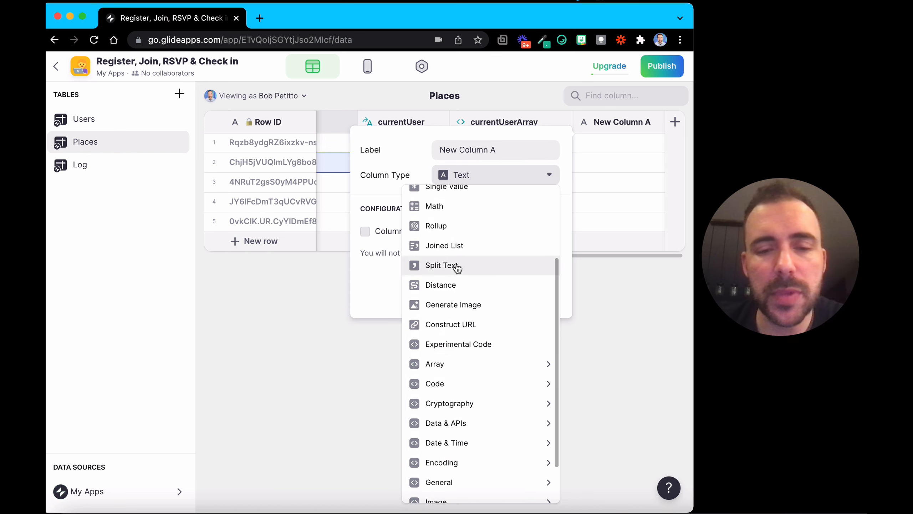
click(441, 265)
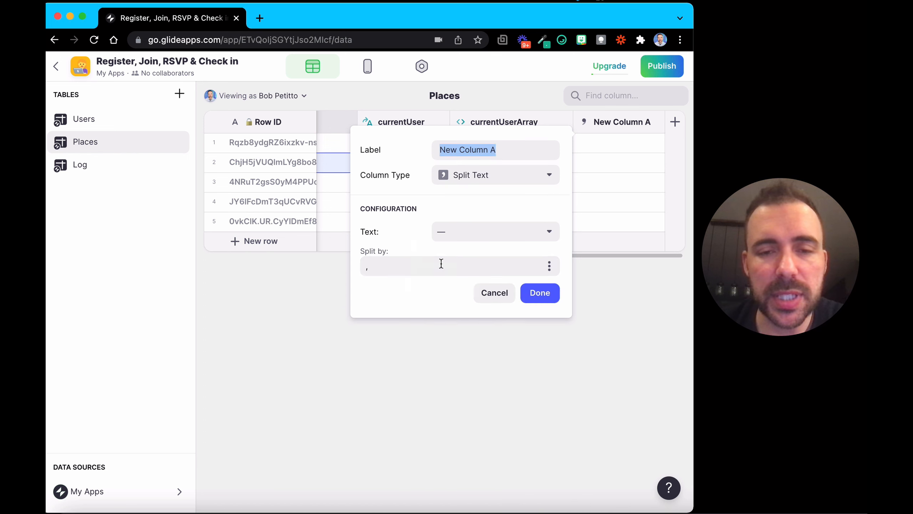
click(475, 232)
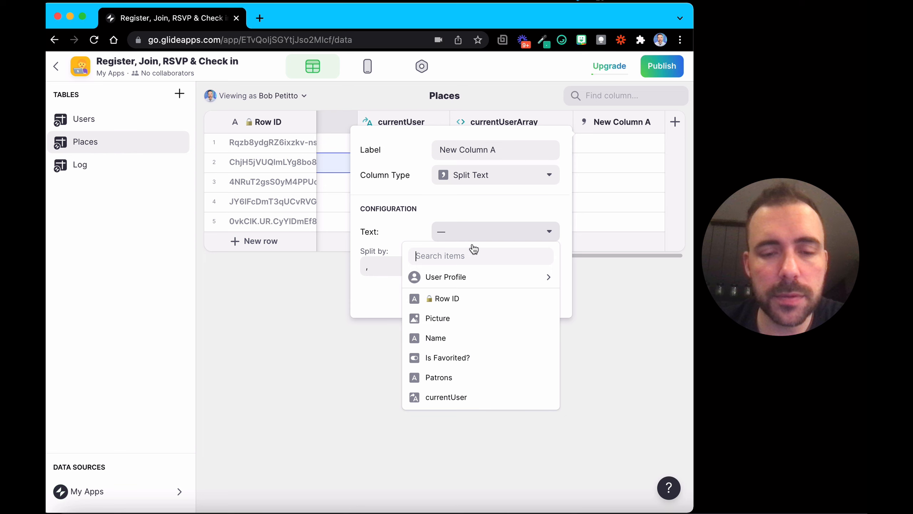
click(449, 379)
Label the new Split Text column patronsArray and save it.
click(495, 152)
click(495, 152)
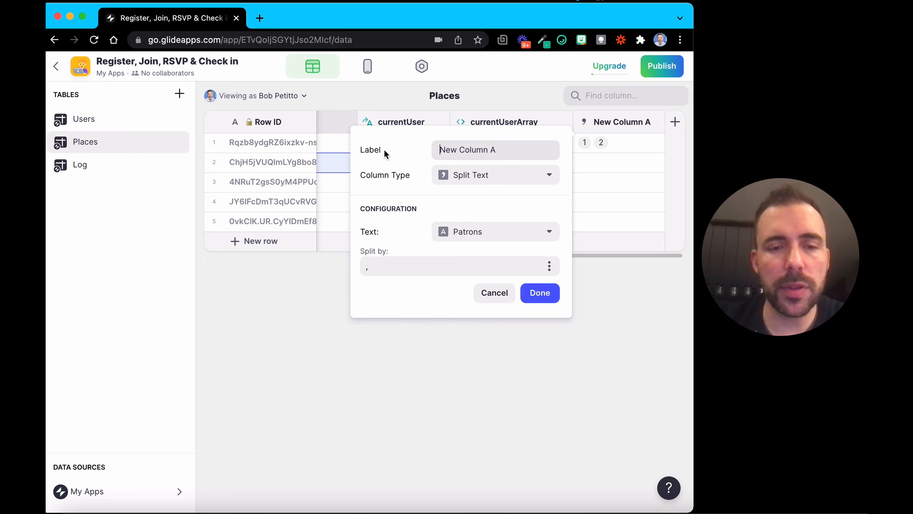
click(383, 148)
text(Pa)
key(BackSpace)
key(BackSpace)
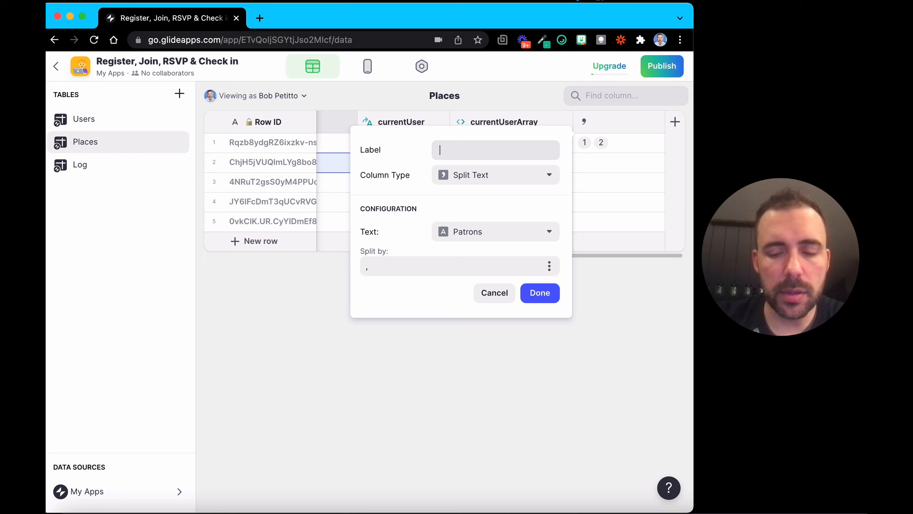
text(patronsArray)
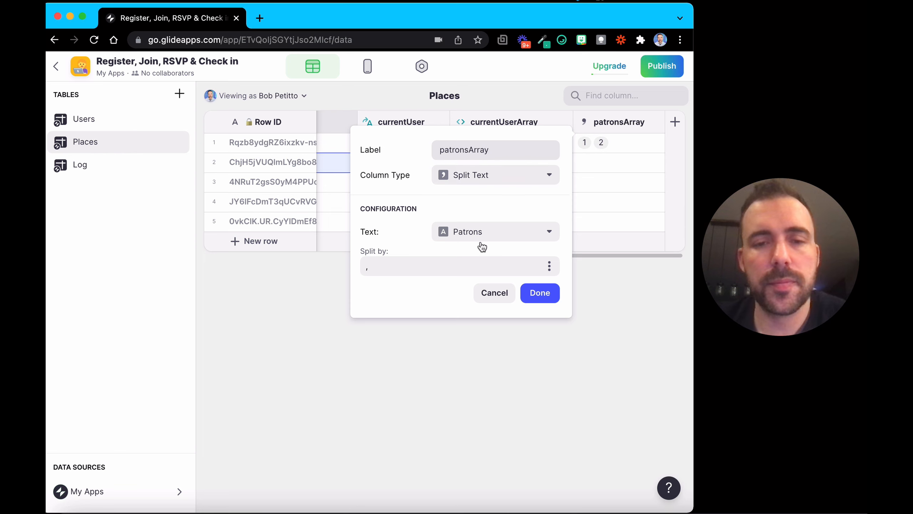
click(540, 293)
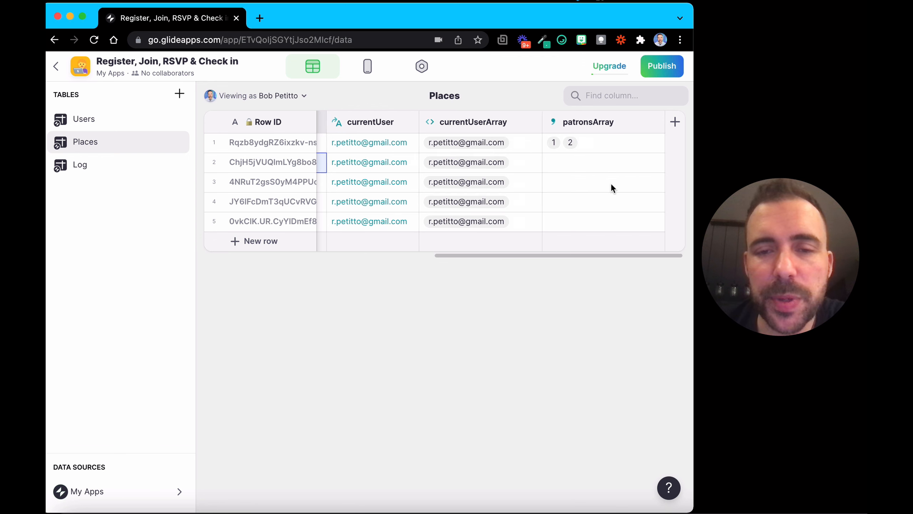
Move the patronsArray column between Patrons and currentUser in the Places table and inspect its first-row array.
scroll(612, 188, left, 5)
click(456, 142)
scroll(509, 157, right, 5)
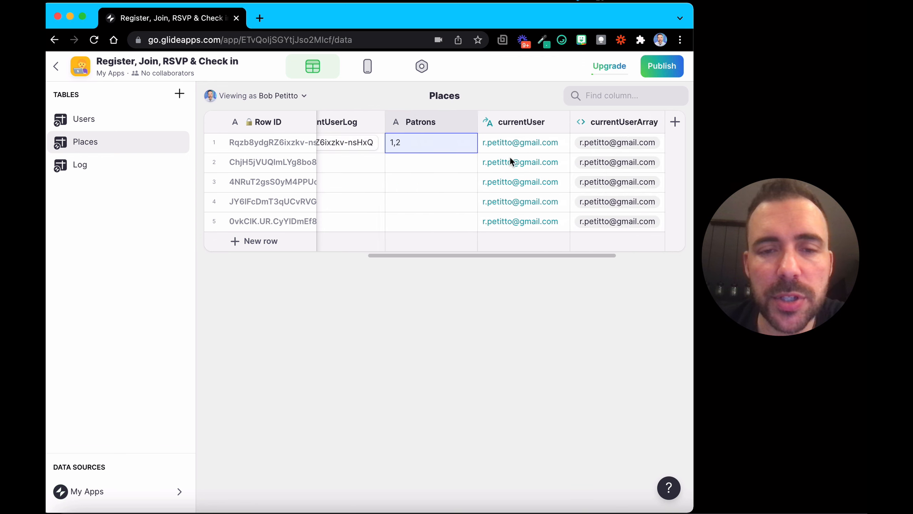
drag(651, 125, 446, 133)
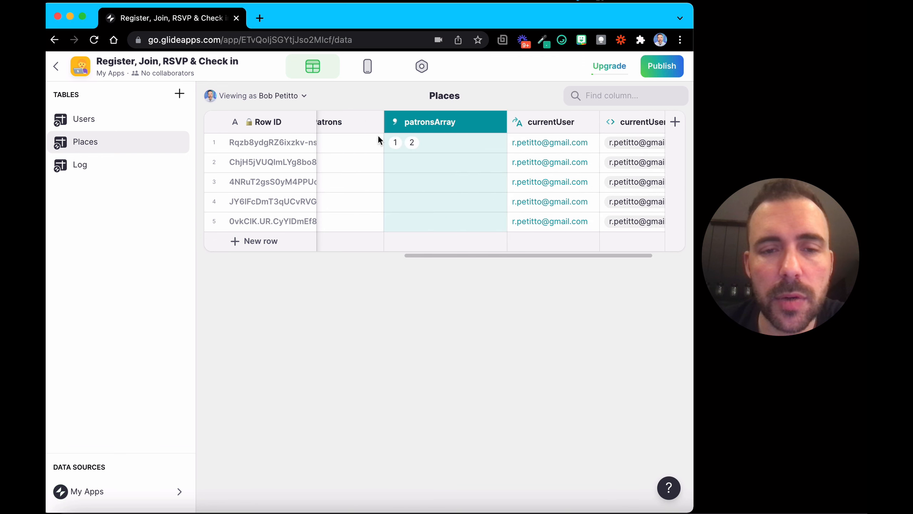
click(393, 144)
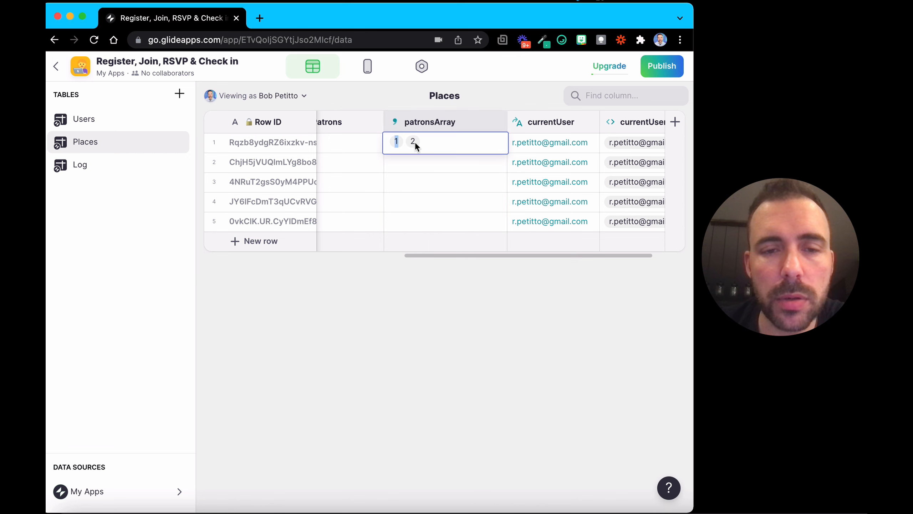
click(448, 174)
scroll(448, 174, right, 2)
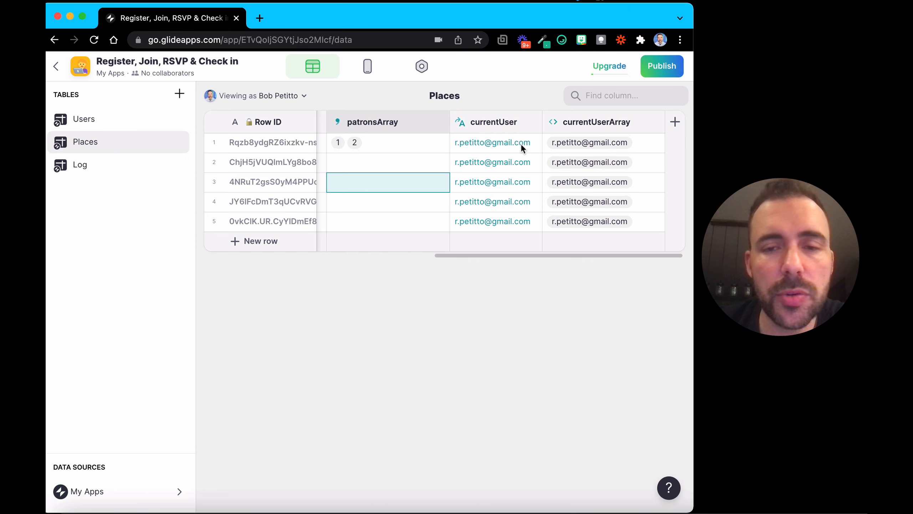
Start another new column in the Places table and open its column type choices.
click(605, 144)
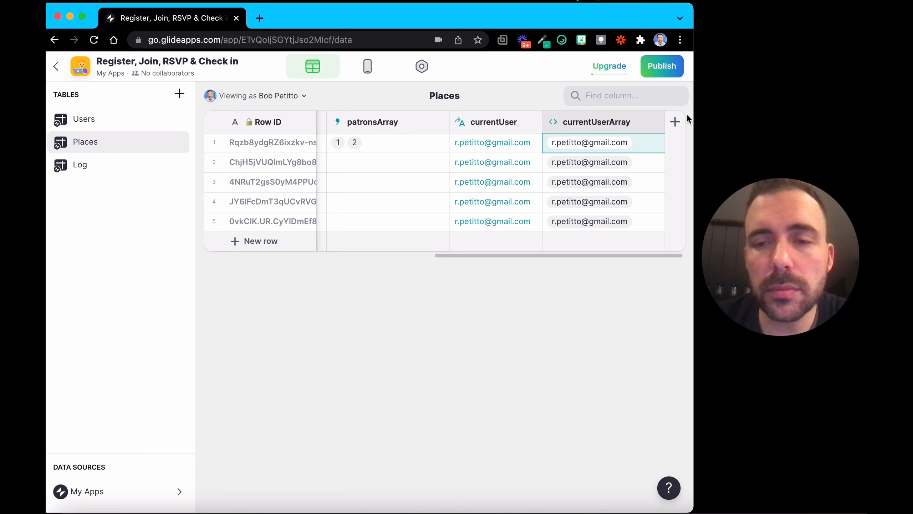
click(675, 122)
click(541, 174)
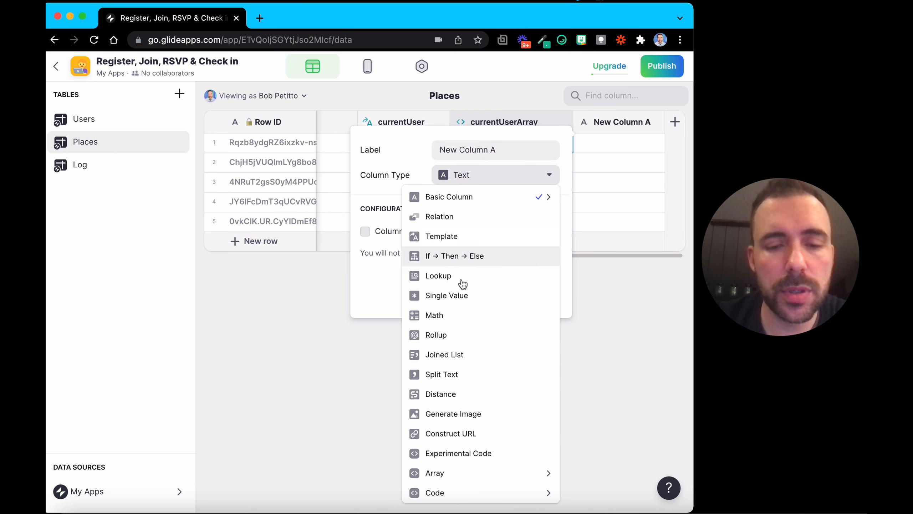
Make the new column in the Places table an Append Array column labelled appendPatrons.
mouse_move(475, 473)
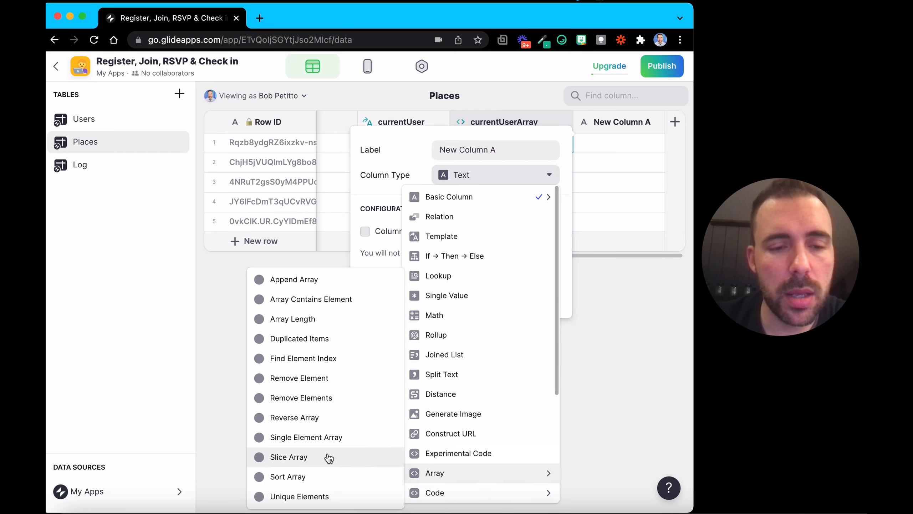
click(325, 280)
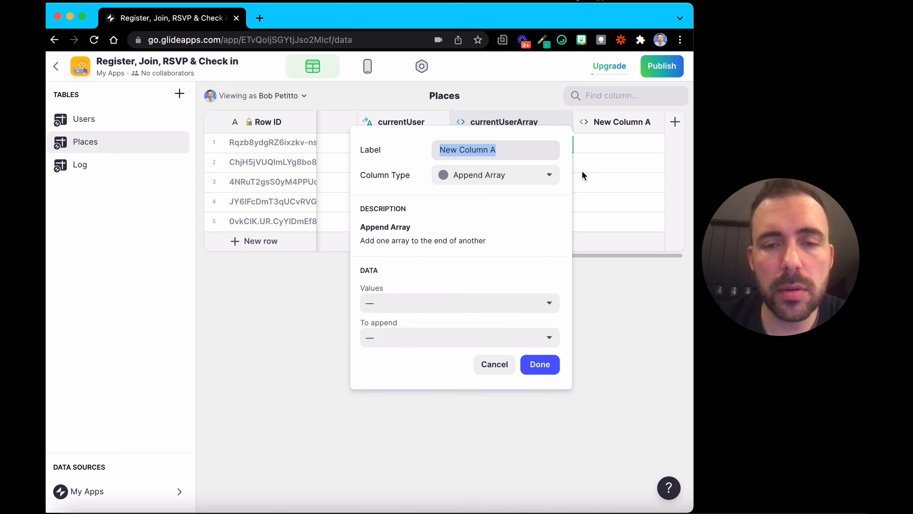
text(ap)
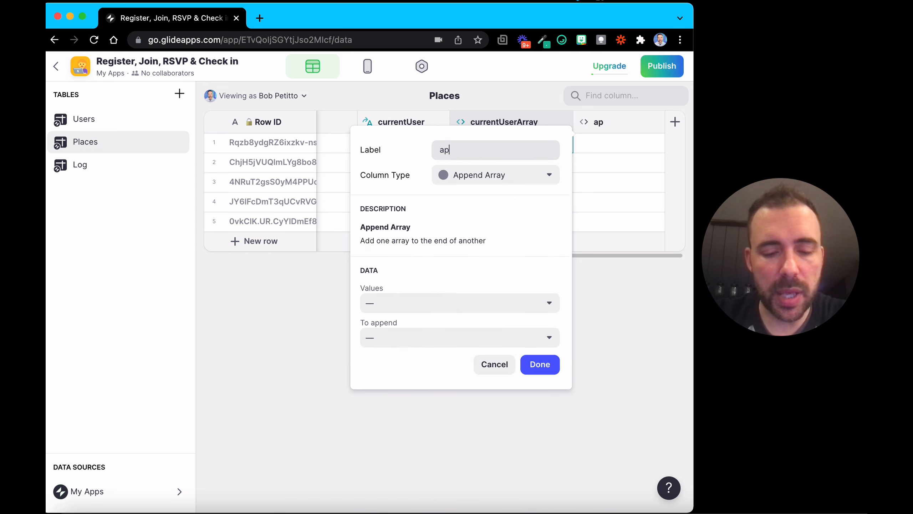
text(pendPtrons)
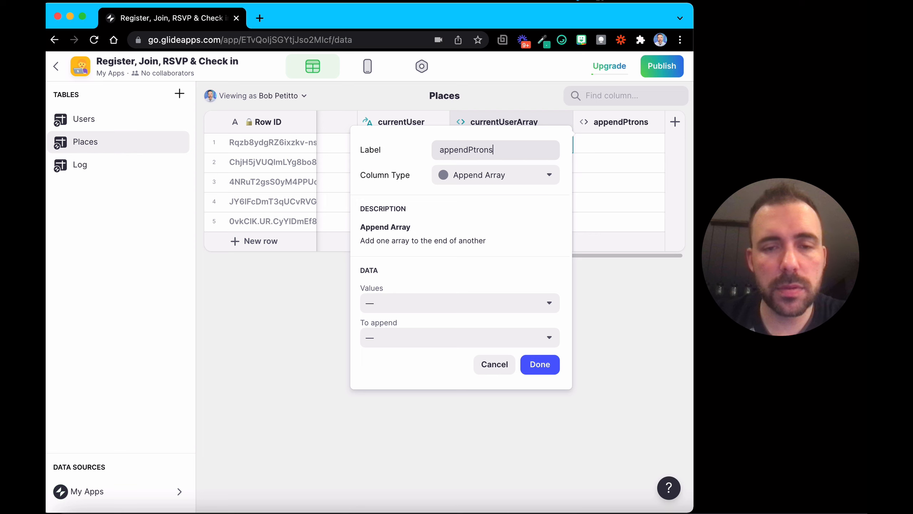
key(Left)
key(Left)
key(Left)
key(Left)
key(Left)
text(a)
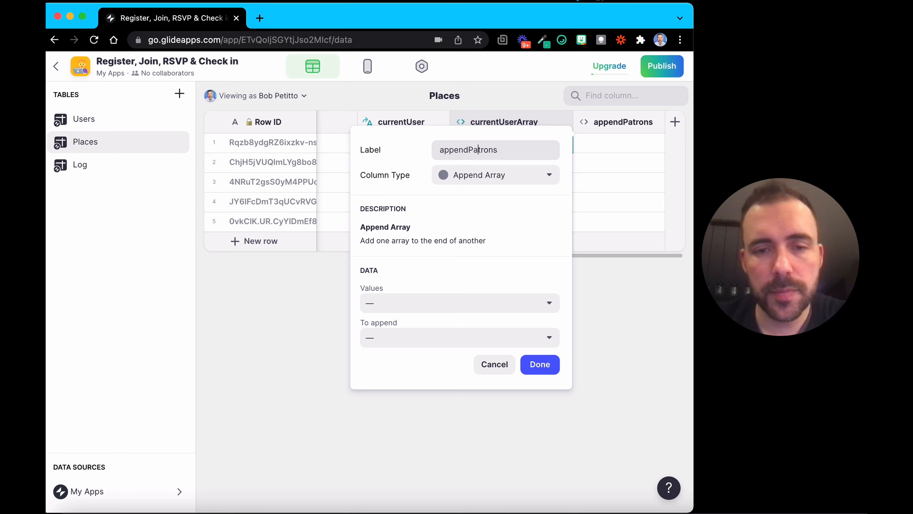
Set the appendPatrons column's Values to currentUserArray and the array to append to patronsArray.
click(436, 305)
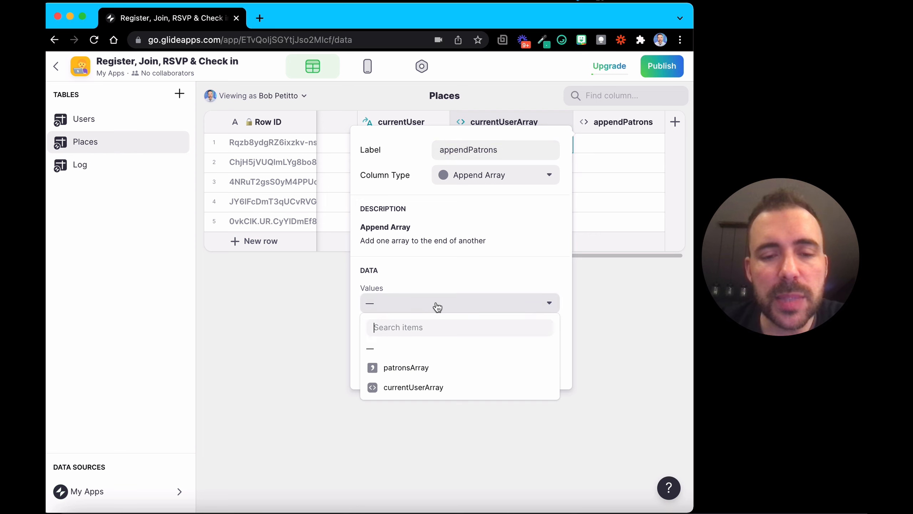
click(414, 387)
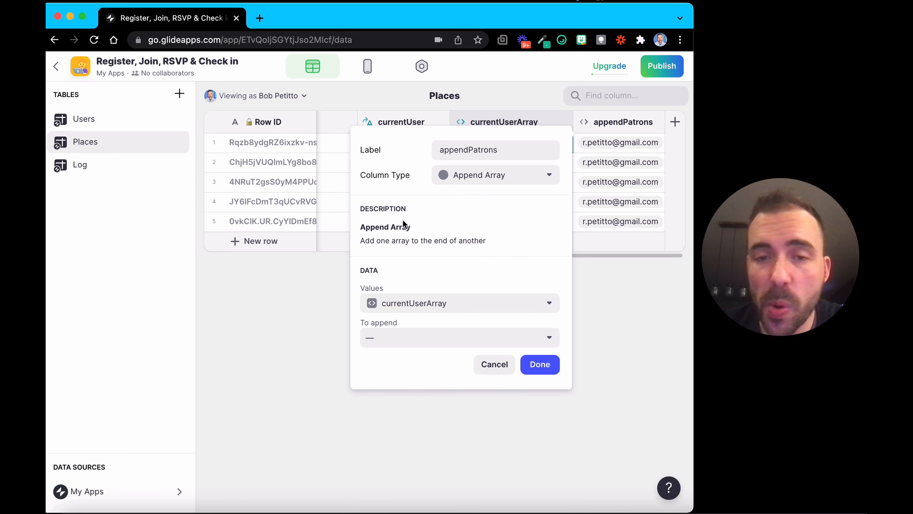
click(401, 346)
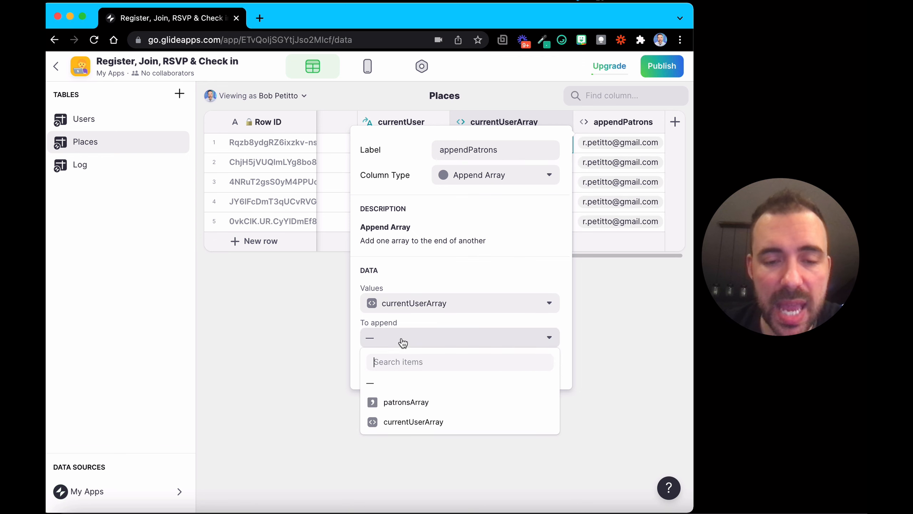
click(397, 405)
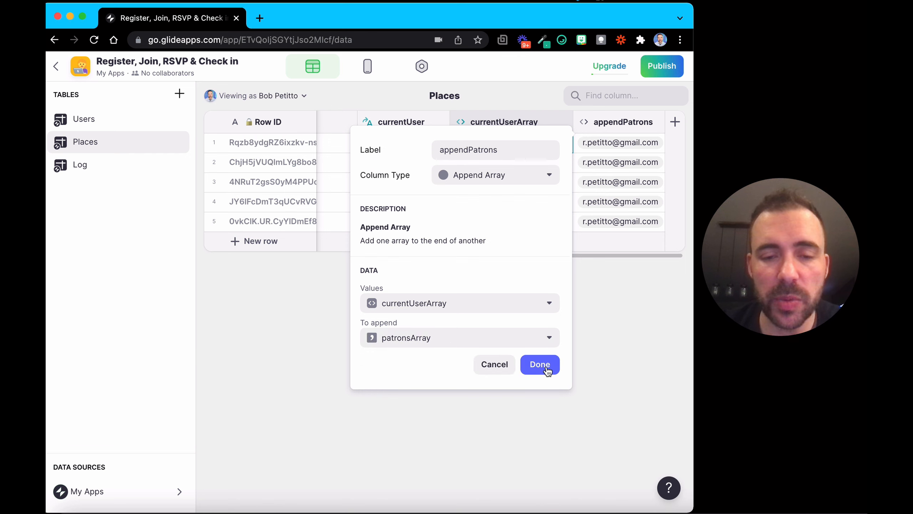
Swap the arrays so Values is patronsArray and To append is currentUserArray, and save the appendPatrons column.
click(512, 304)
click(459, 365)
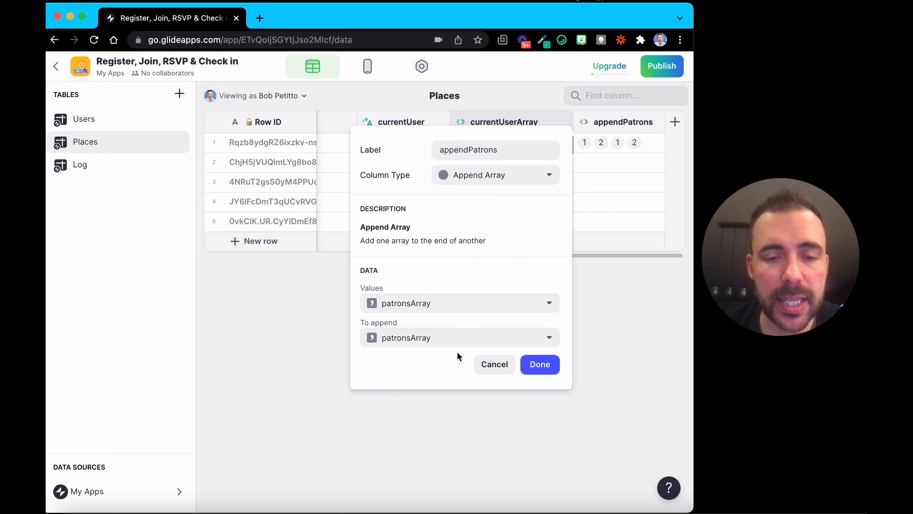
click(454, 341)
click(427, 400)
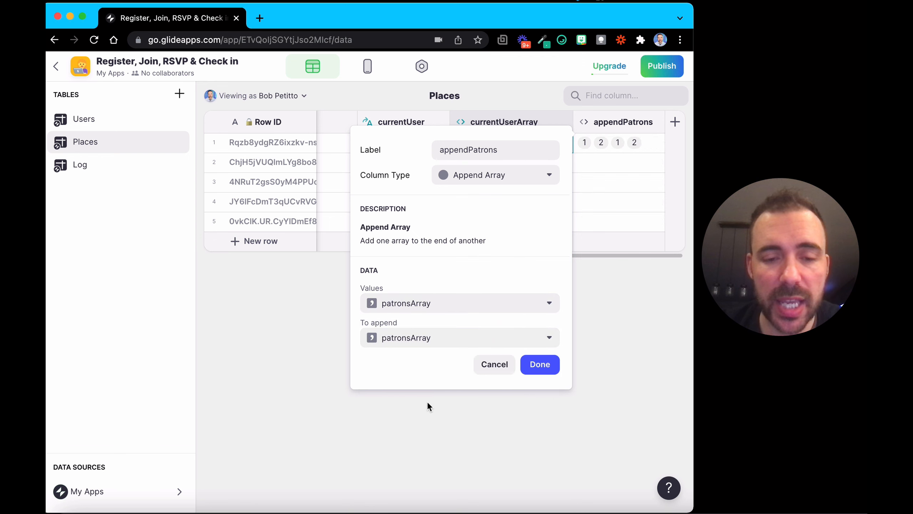
click(431, 337)
click(417, 419)
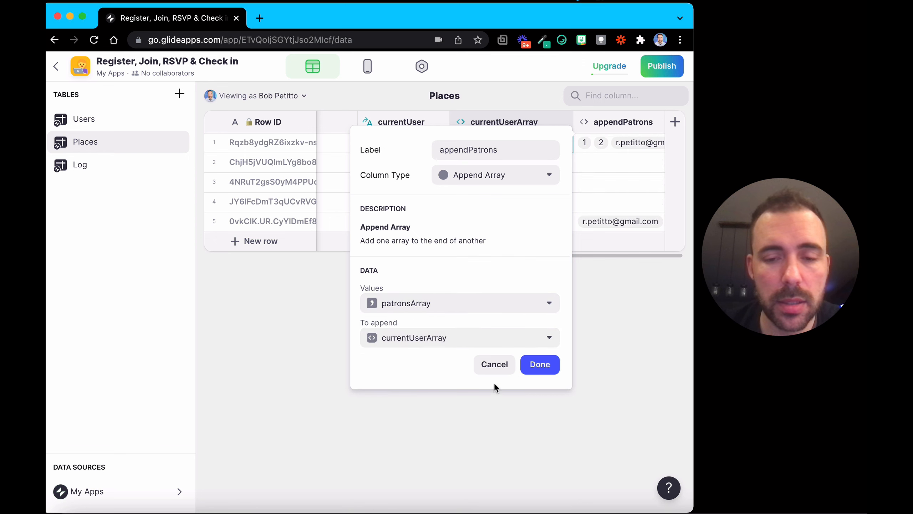
click(536, 364)
Clear the first row's Patrons value and inspect the first four rows of the appendPatrons column.
scroll(428, 164, left, 8)
click(408, 147)
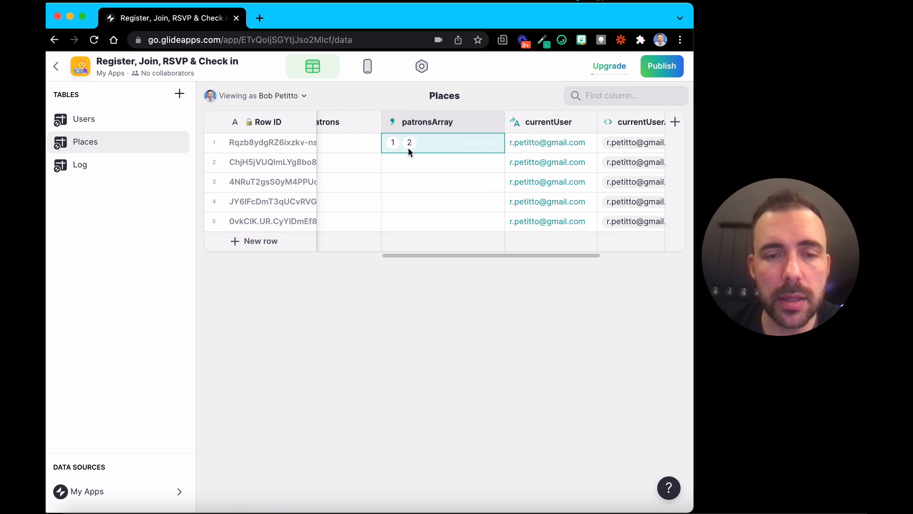
scroll(408, 145, left, 3)
click(408, 144)
key(Delete)
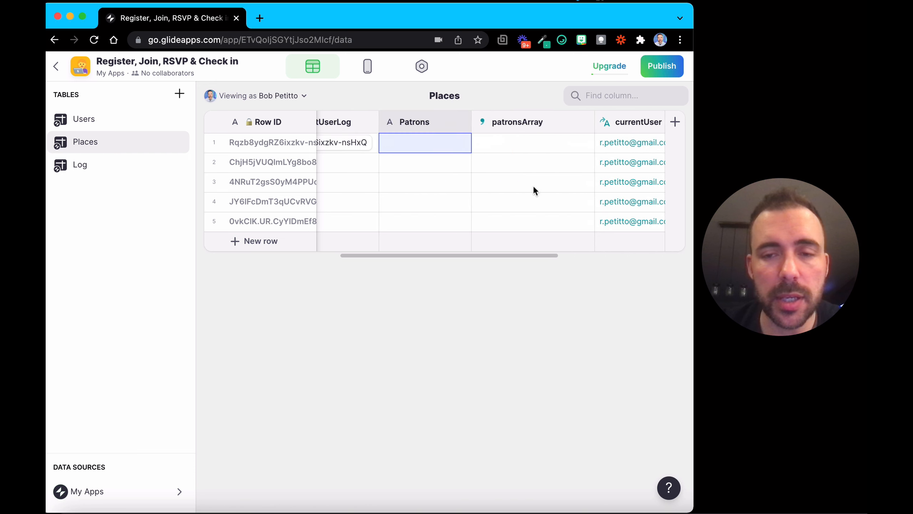
scroll(536, 187, right, 6)
click(575, 196)
drag(574, 166, 573, 202)
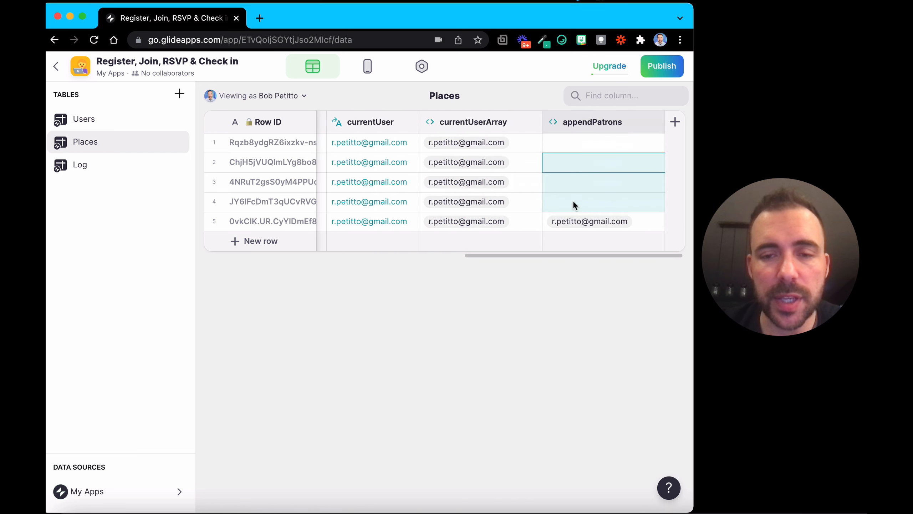
click(580, 142)
drag(579, 137, 566, 203)
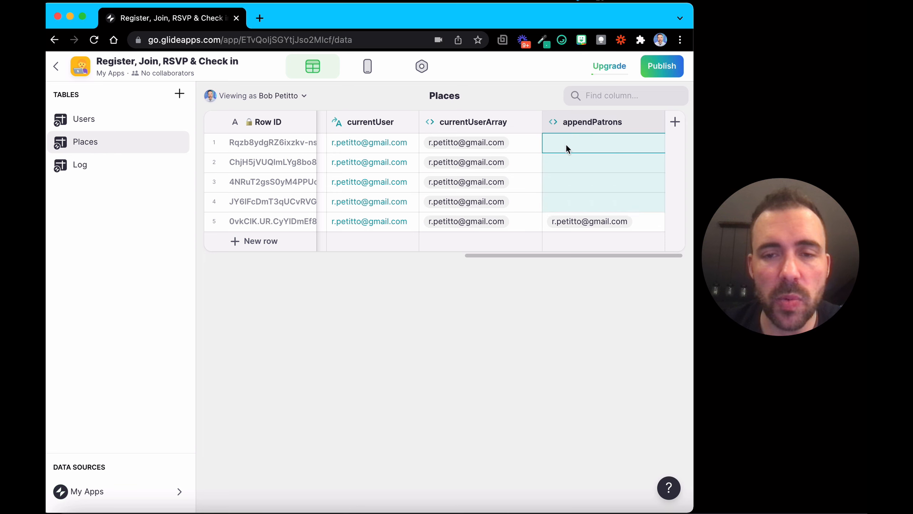
Enter 1,2 as the Patrons value in the first row.
scroll(554, 144, left, 5)
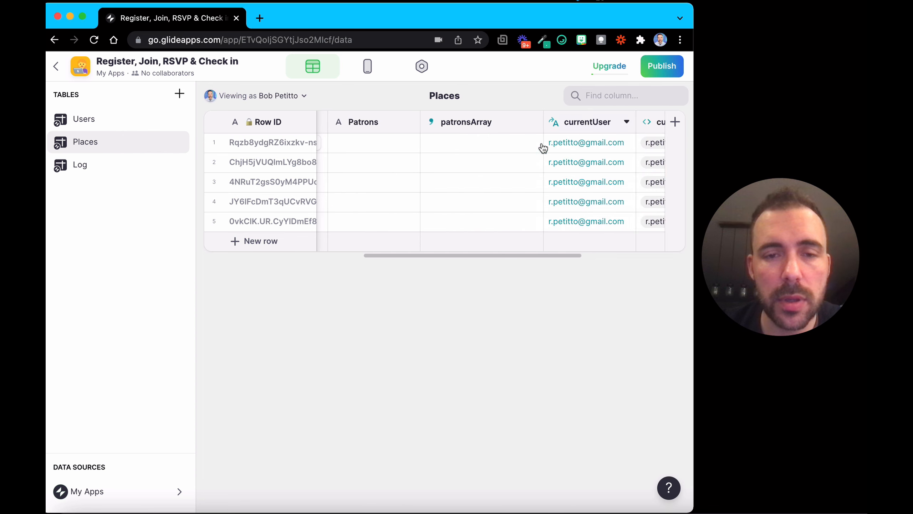
click(373, 141)
text(1,2)
key(Return)
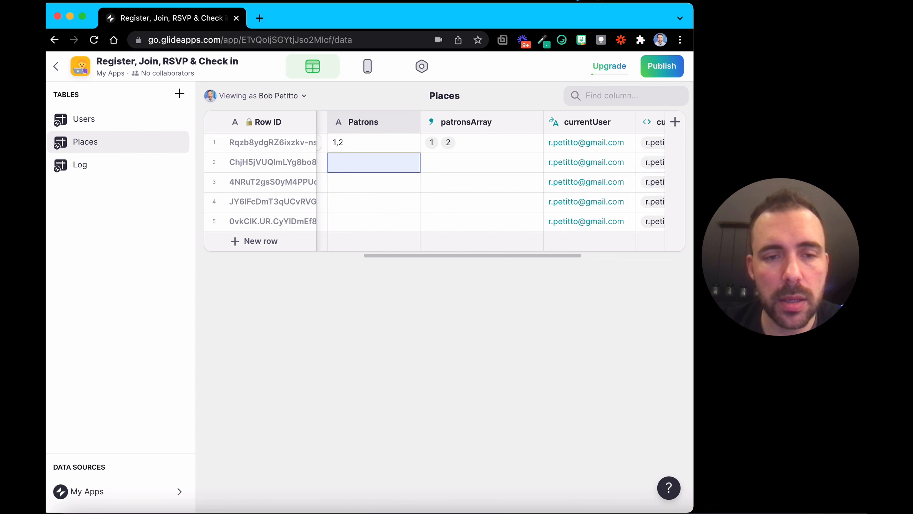
Edit the appendPatrons column to use currentUserArray as Values and patronsArray as the array to append.
scroll(539, 148, right, 5)
click(664, 124)
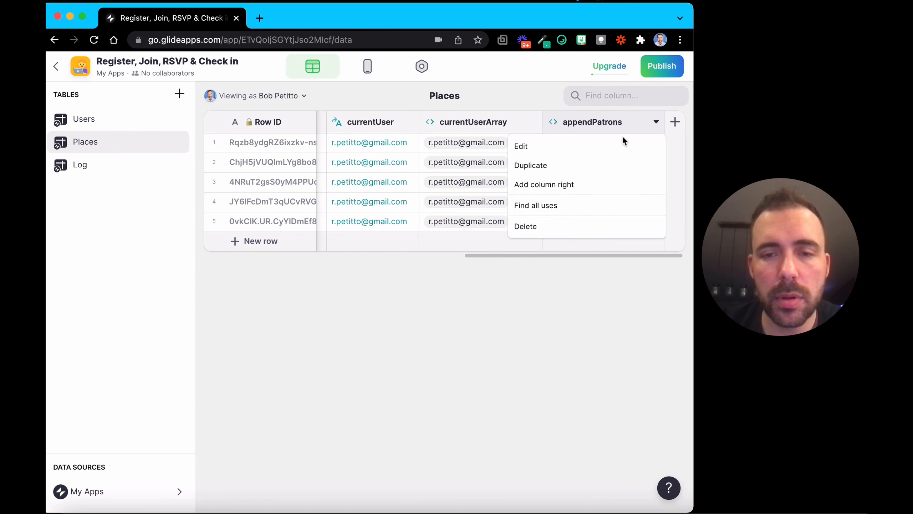
click(617, 142)
click(409, 302)
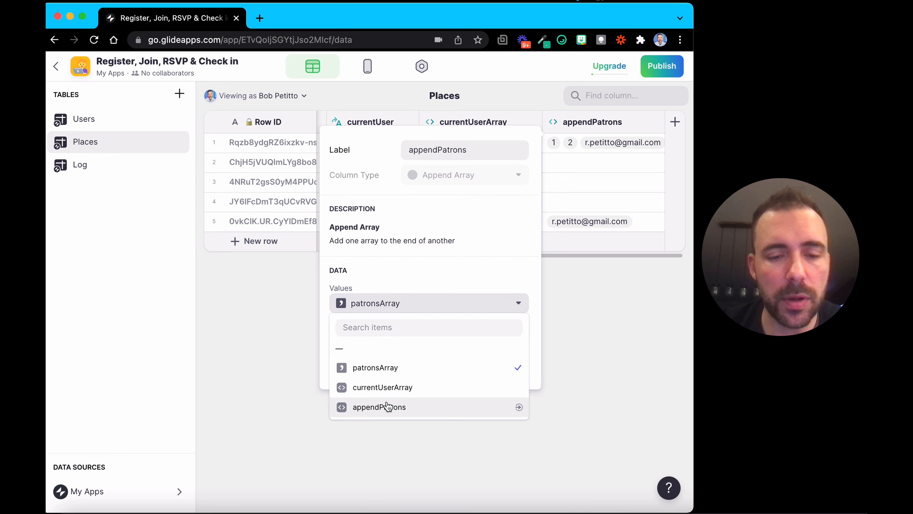
click(388, 387)
click(405, 337)
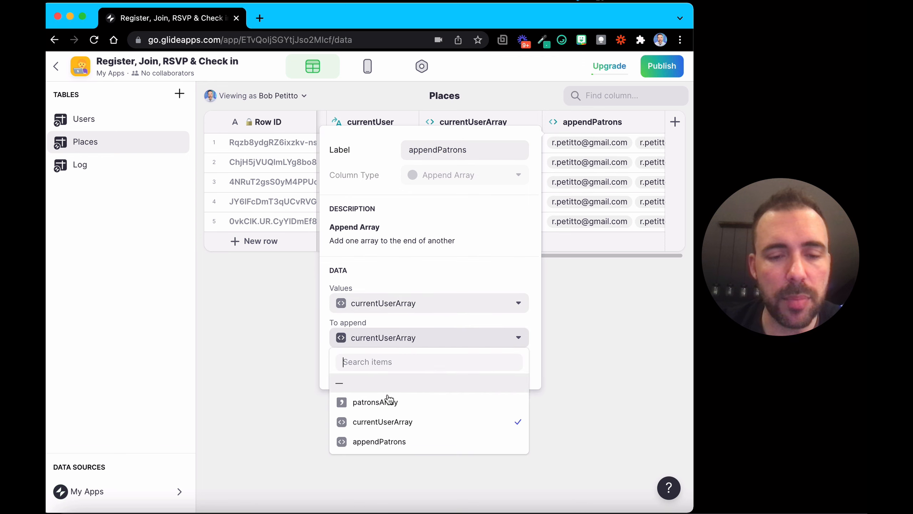
click(387, 400)
click(509, 364)
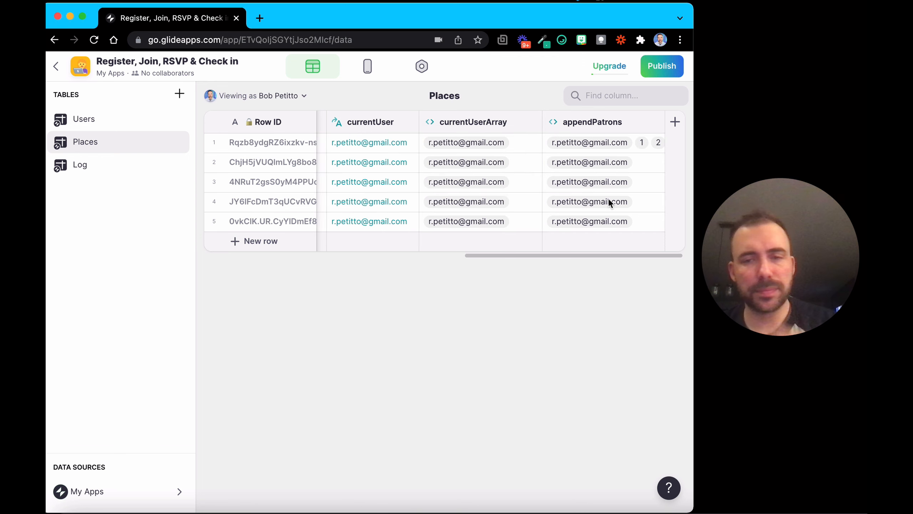
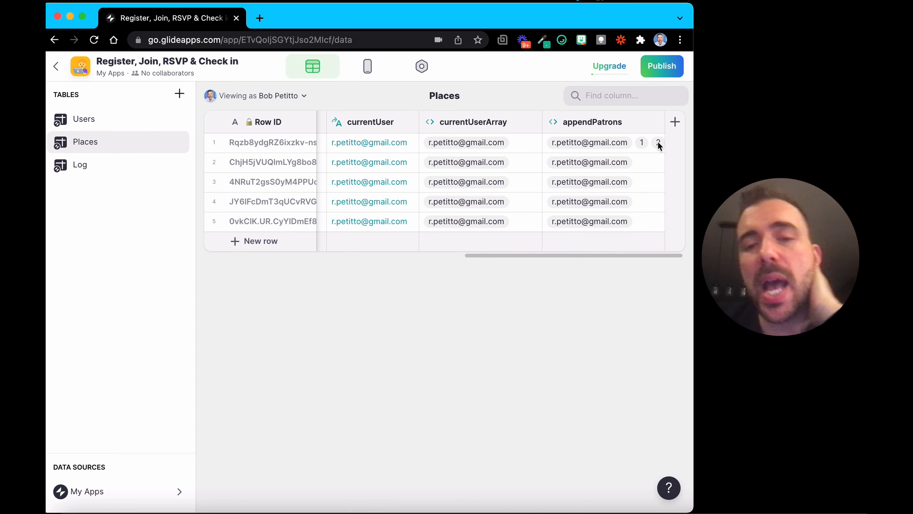
Compare the first row's Patrons, patronsArray, currentUser and appendPatrons values across the Places table.
click(589, 142)
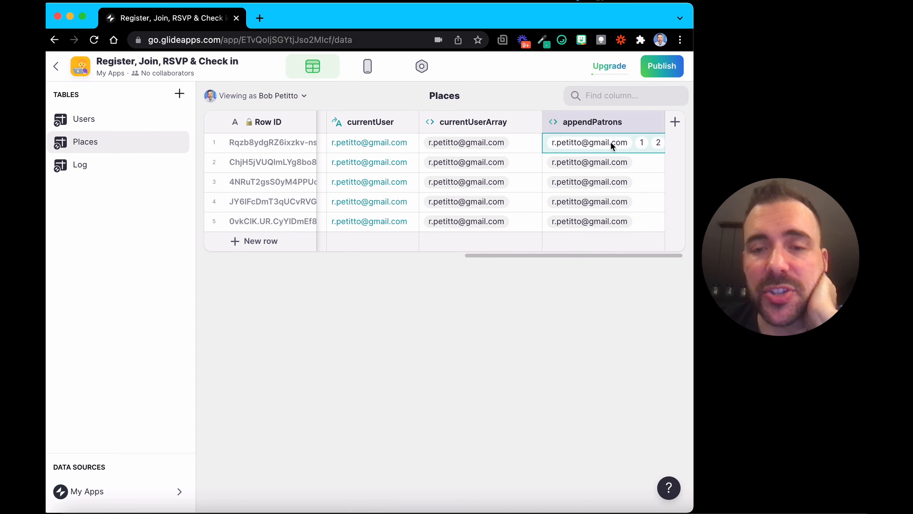
scroll(587, 142, left, 10)
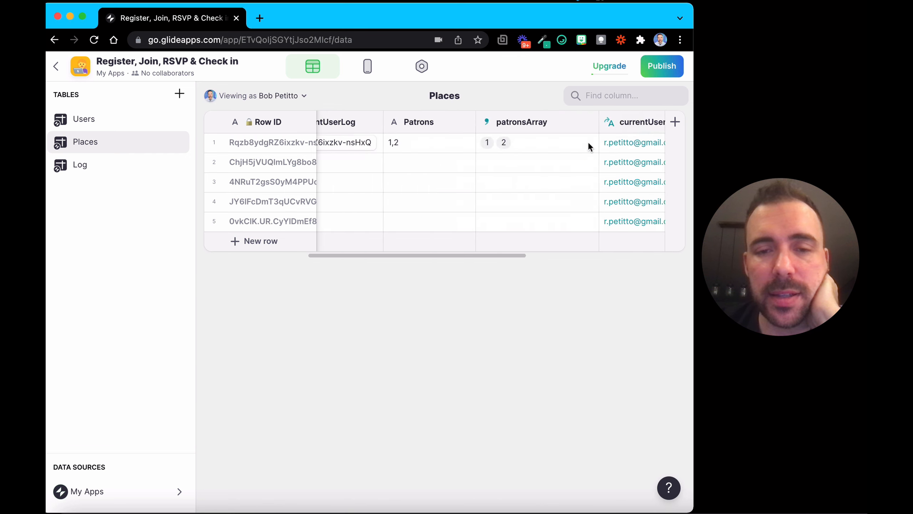
scroll(581, 137, right, 3)
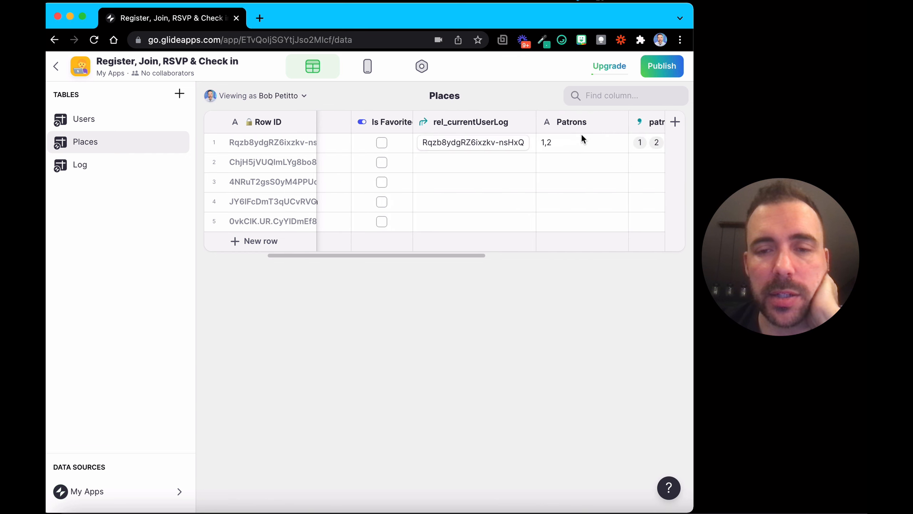
click(557, 144)
scroll(557, 144, right, 3)
scroll(557, 143, right, 2)
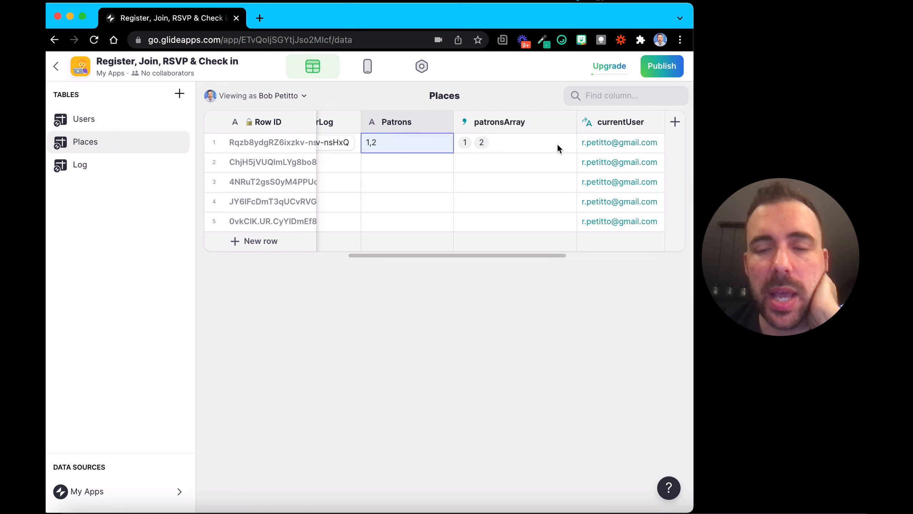
scroll(557, 143, right, 5)
click(538, 142)
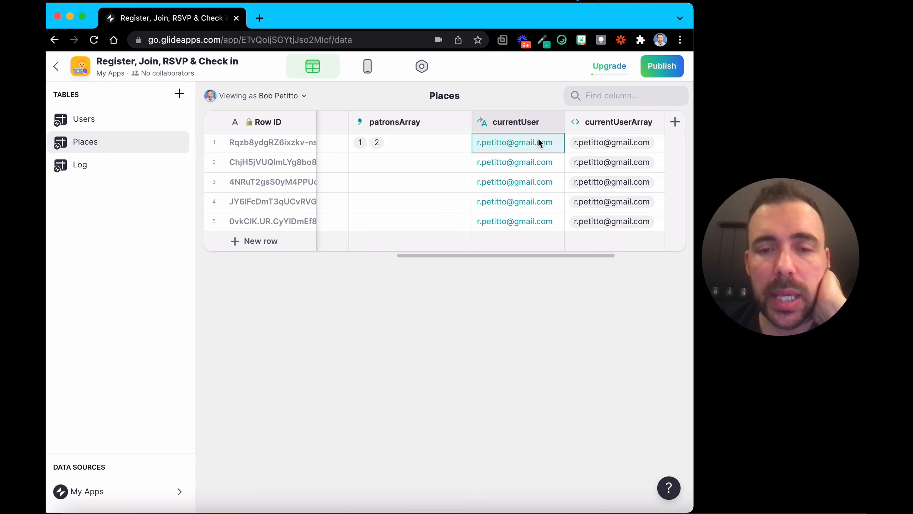
scroll(537, 142, right, 7)
click(628, 142)
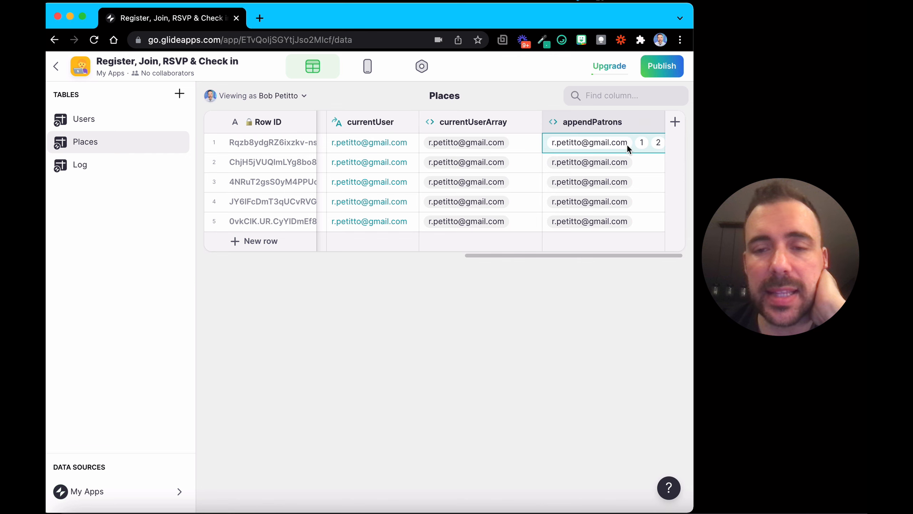
scroll(626, 144, left, 12)
click(422, 143)
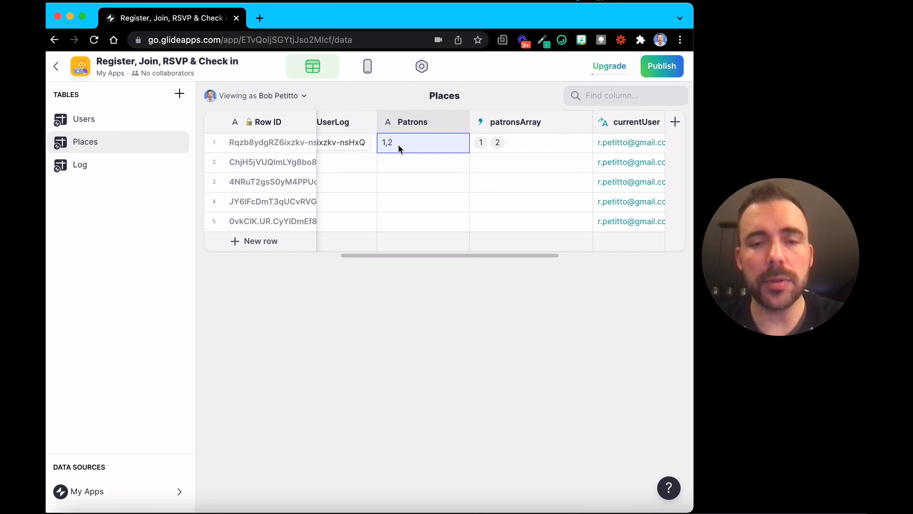
scroll(398, 144, right, 1)
scroll(398, 144, right, 10)
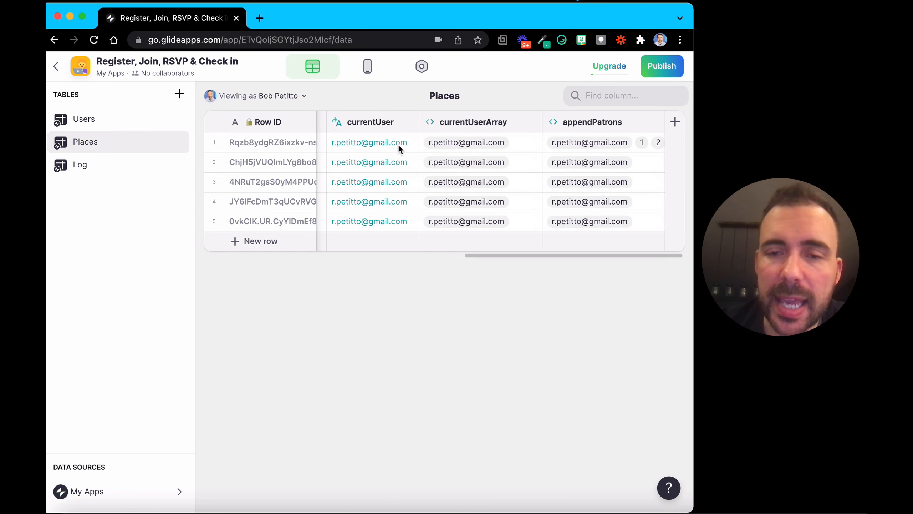
scroll(559, 137, left, 10)
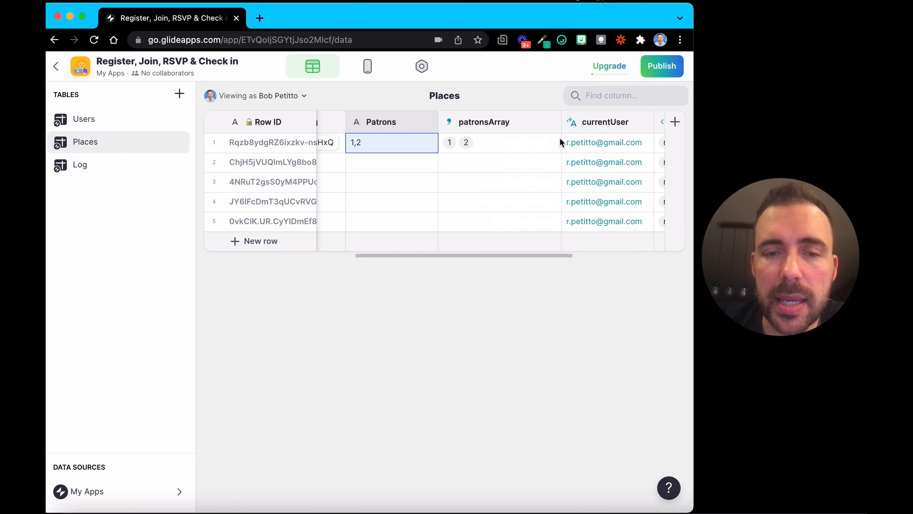
scroll(392, 153, right, 10)
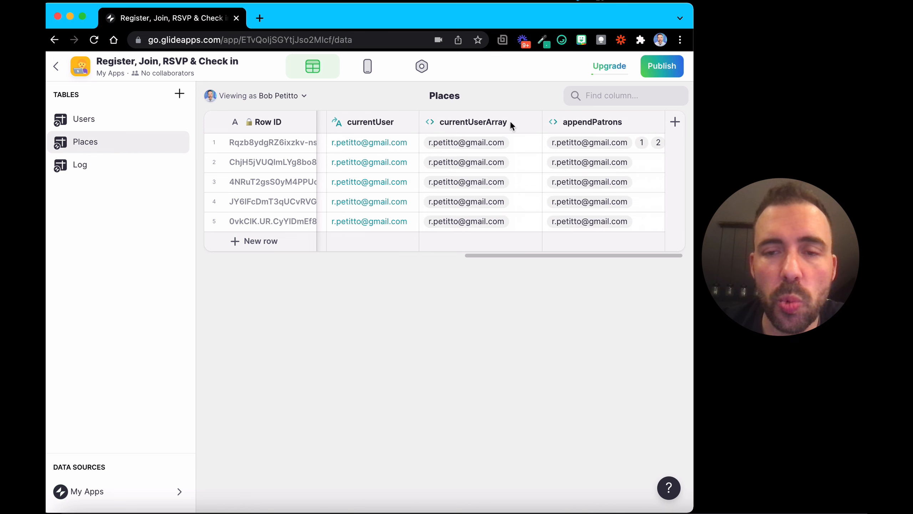
click(641, 142)
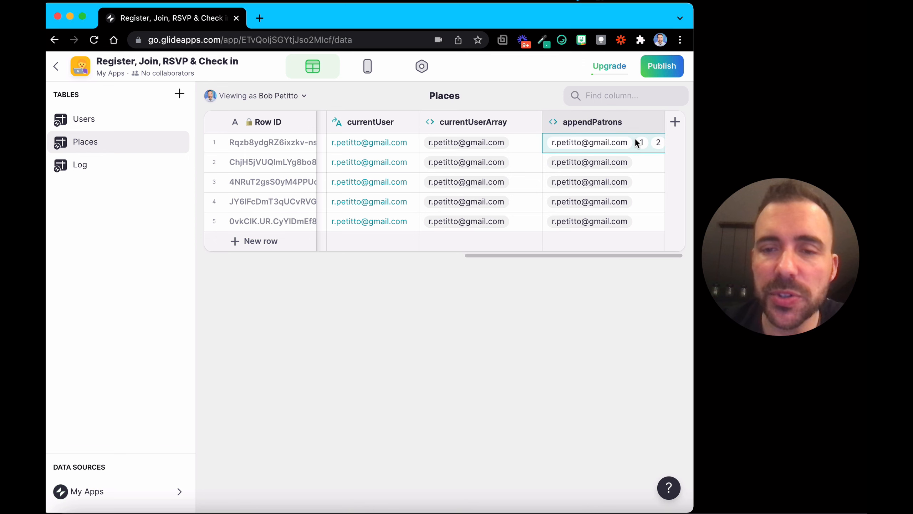
Add a Joined List column named joinAppendPatrons that joins the appendPatrons values, separated by a comma without a space.
click(674, 121)
click(490, 180)
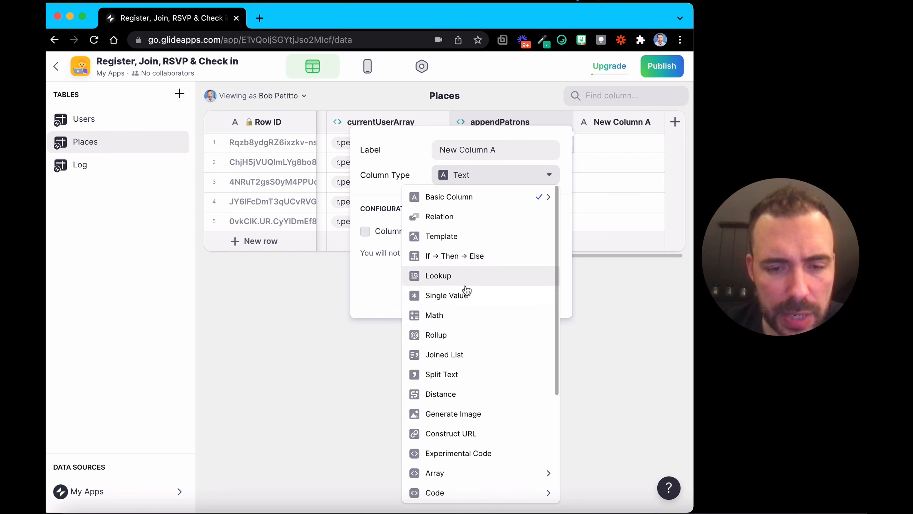
click(452, 354)
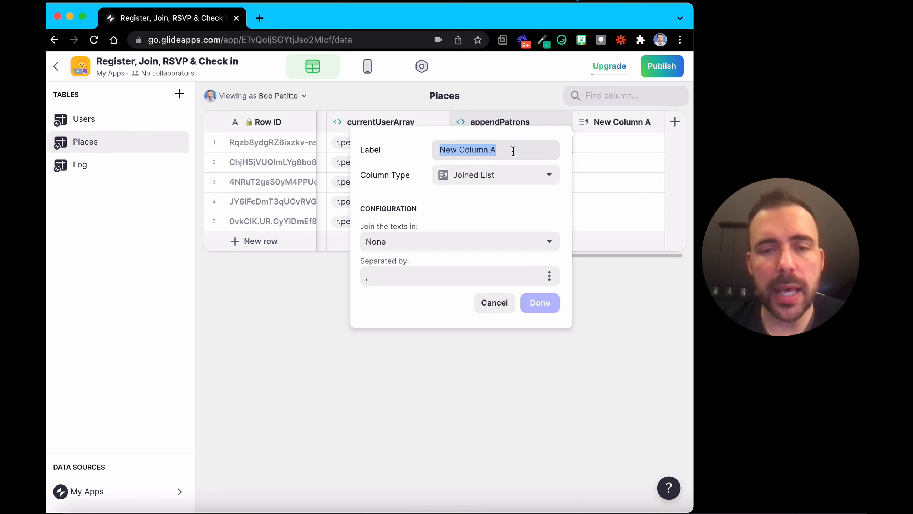
text(joinAp)
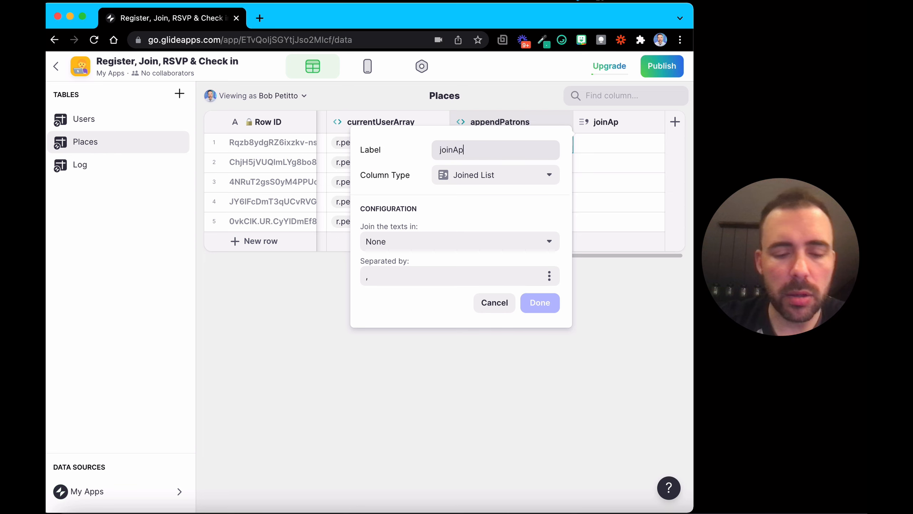
text(pendPatrons)
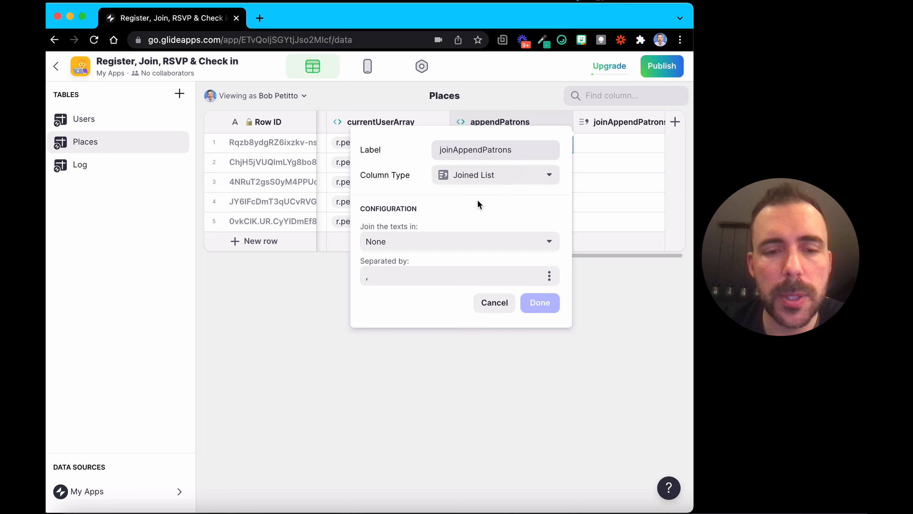
click(418, 244)
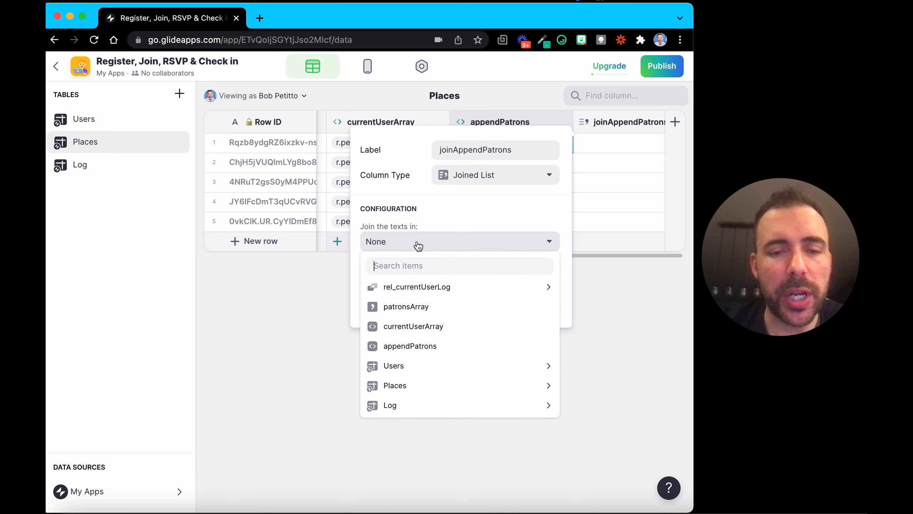
click(400, 347)
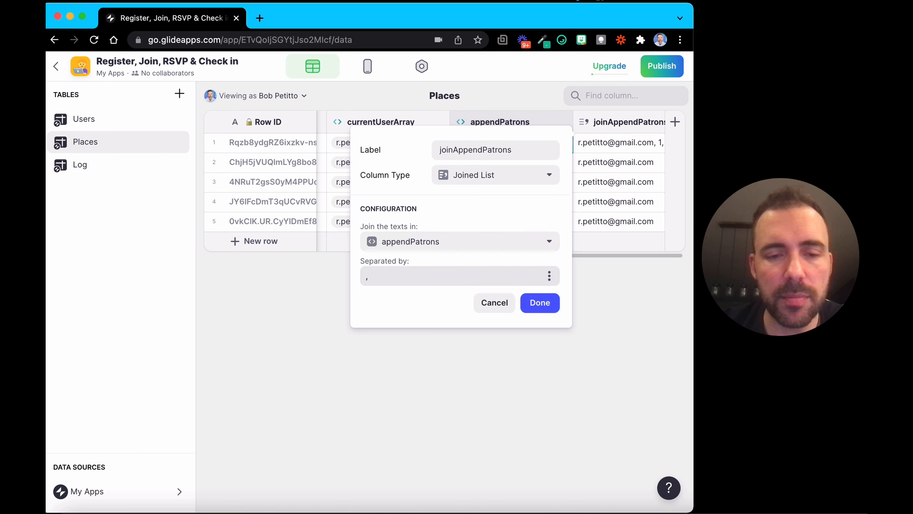
click(538, 307)
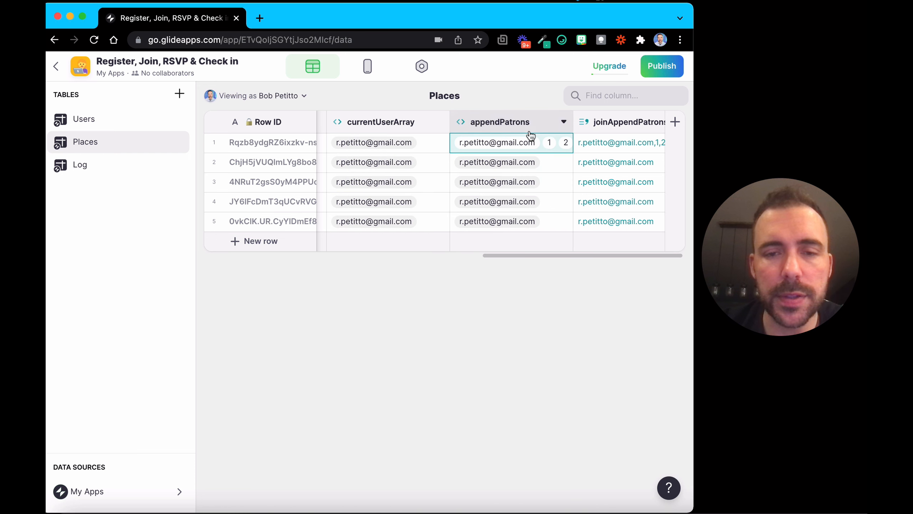
Check the joinAppendPatrons values and compare them with the first row's Patrons and currentUser values.
click(614, 140)
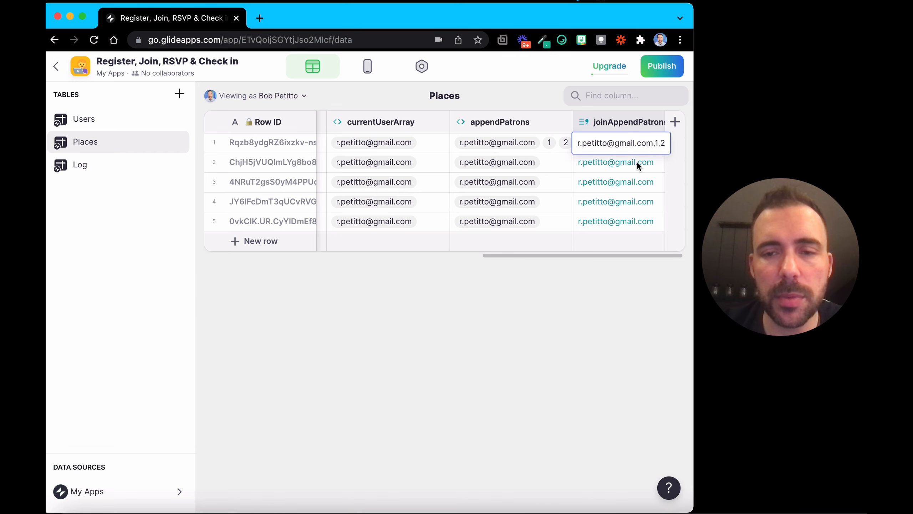
click(629, 185)
scroll(628, 188, left, 5)
scroll(343, 140, left, 4)
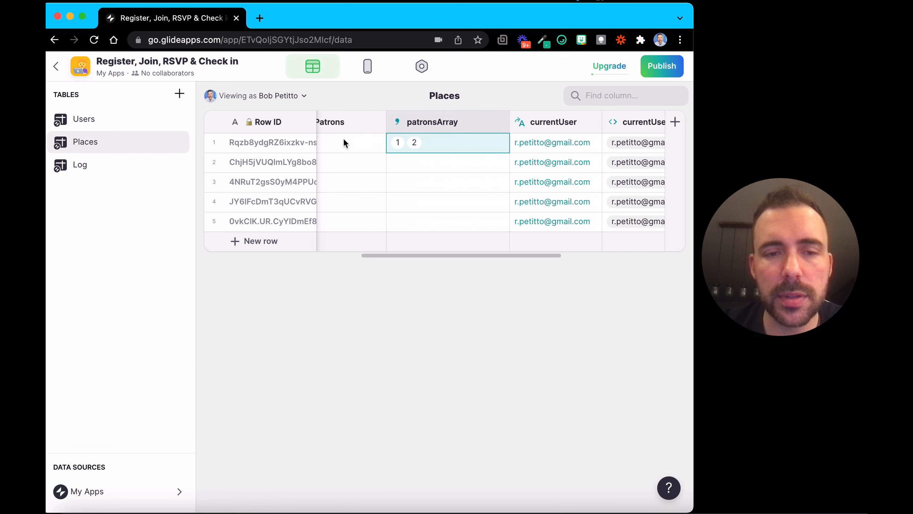
click(347, 127)
click(348, 141)
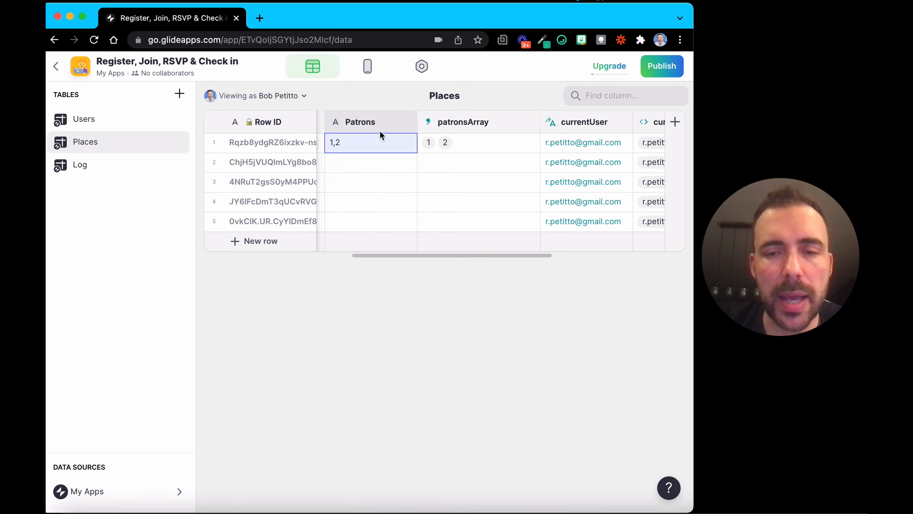
click(596, 140)
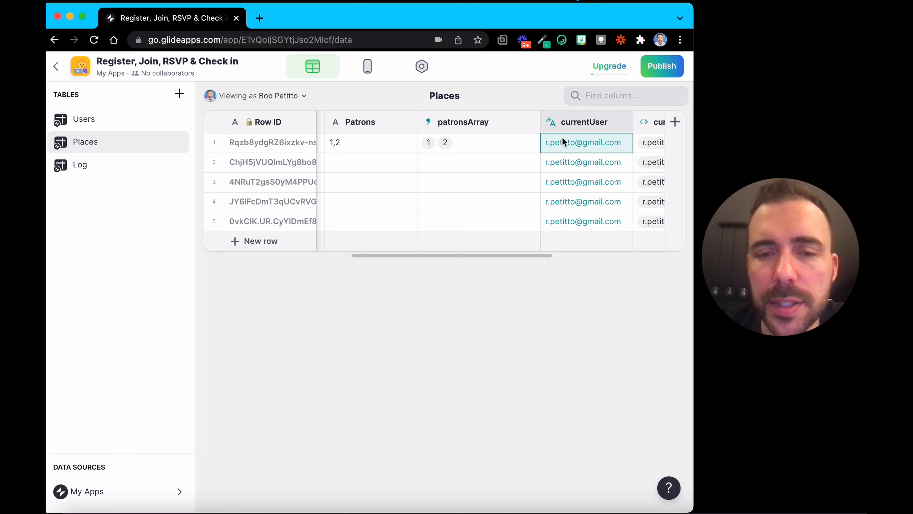
click(375, 142)
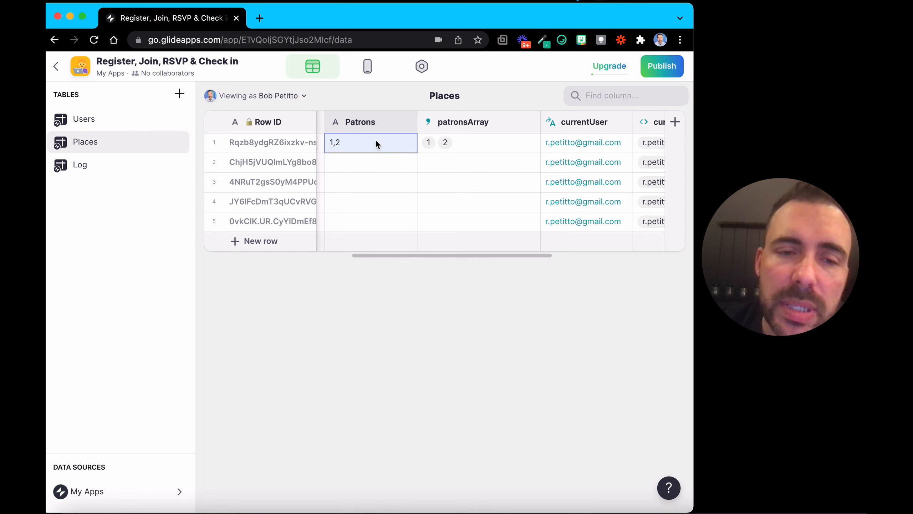
double_click(375, 141)
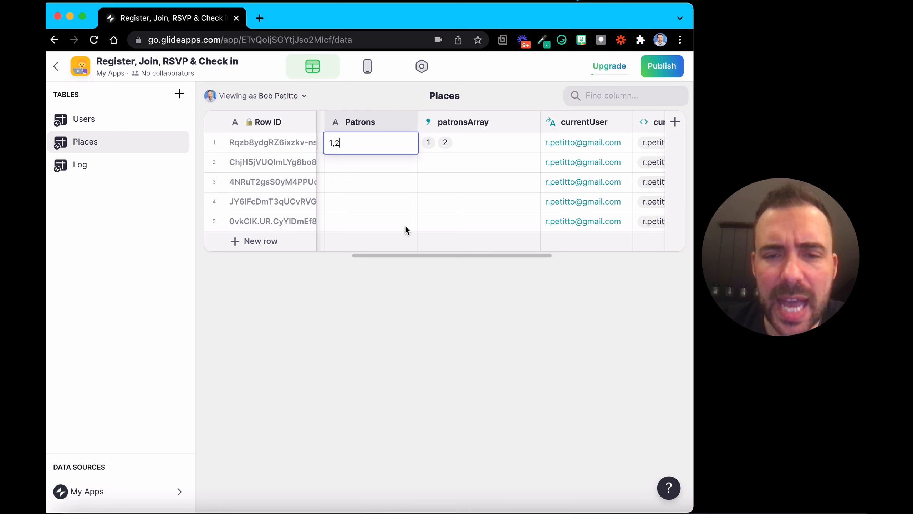
Compare the Patrons and currentUser columns for the rows below the first one.
click(367, 162)
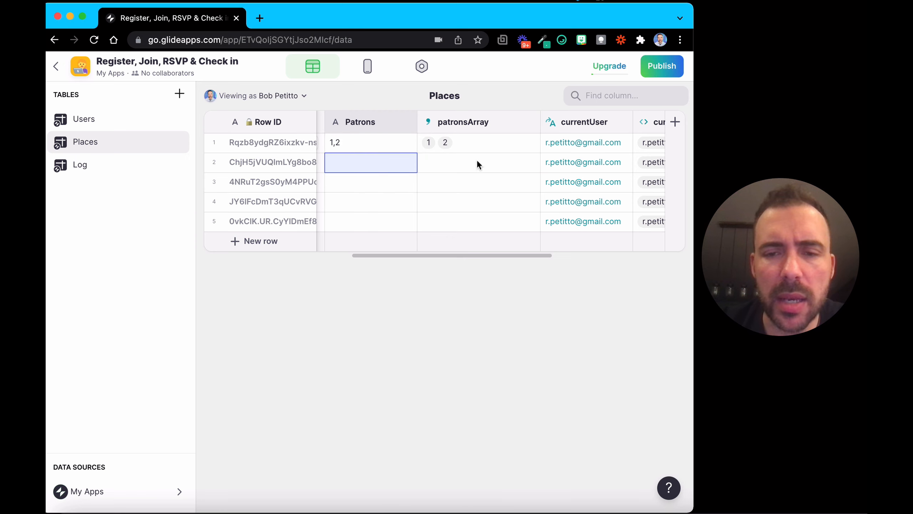
click(593, 164)
click(370, 167)
click(585, 169)
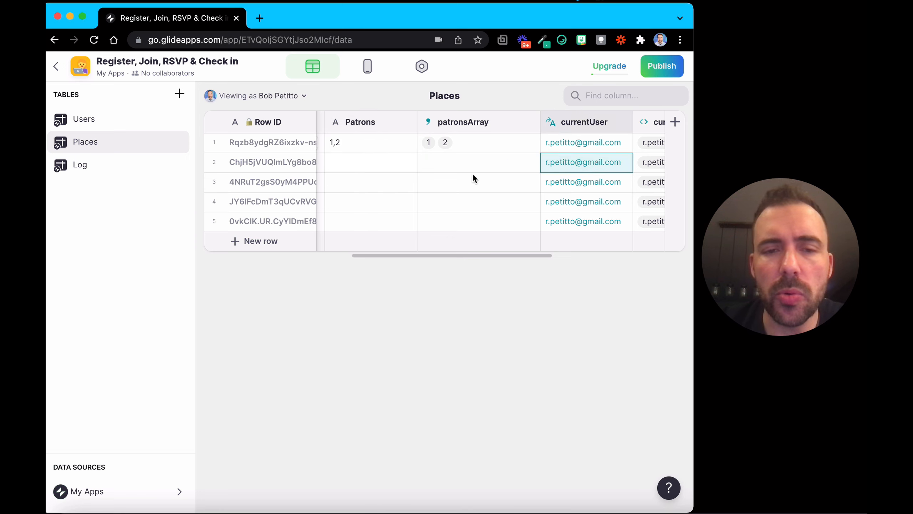
click(356, 169)
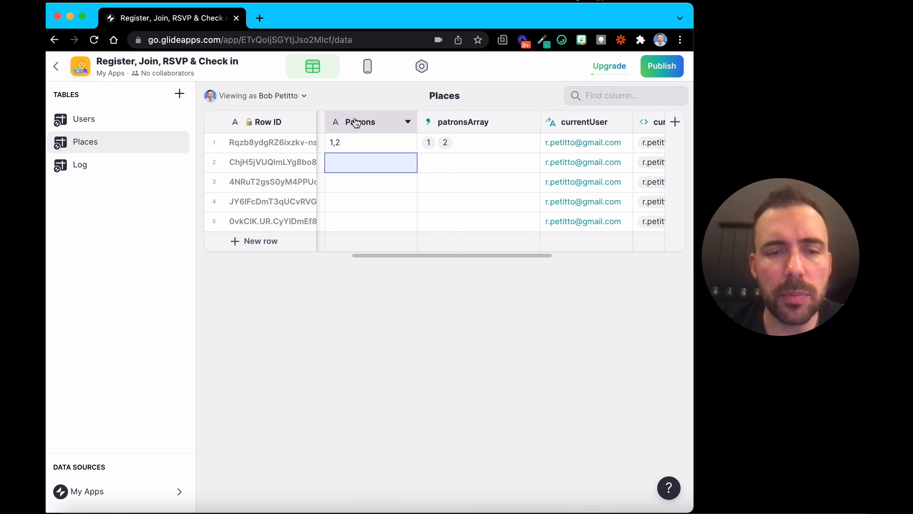
click(575, 122)
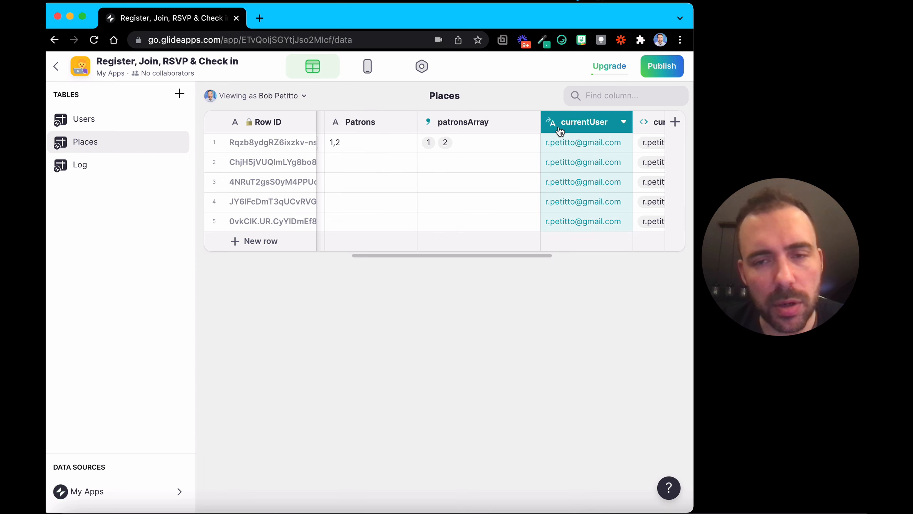
click(364, 166)
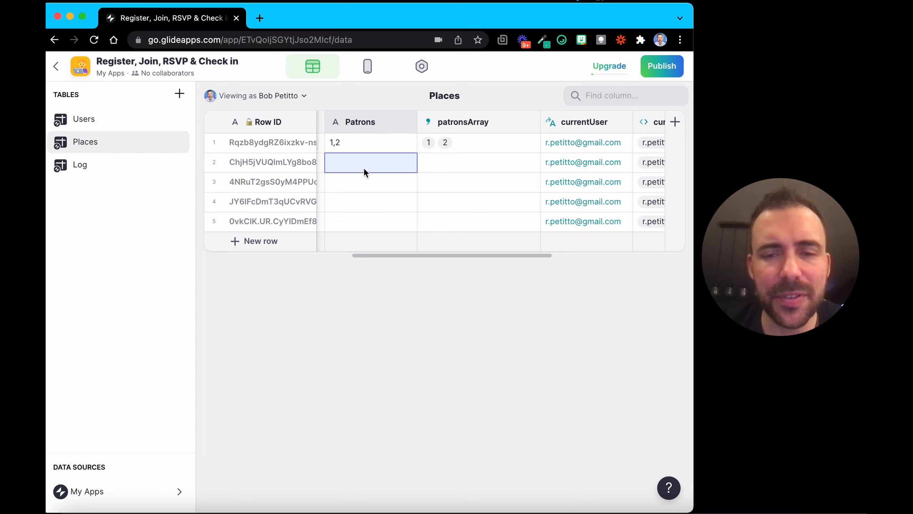
drag(364, 167, 361, 227)
Inspect the first row's joinAppendPatrons value against its Patrons value.
scroll(361, 227, right, 8)
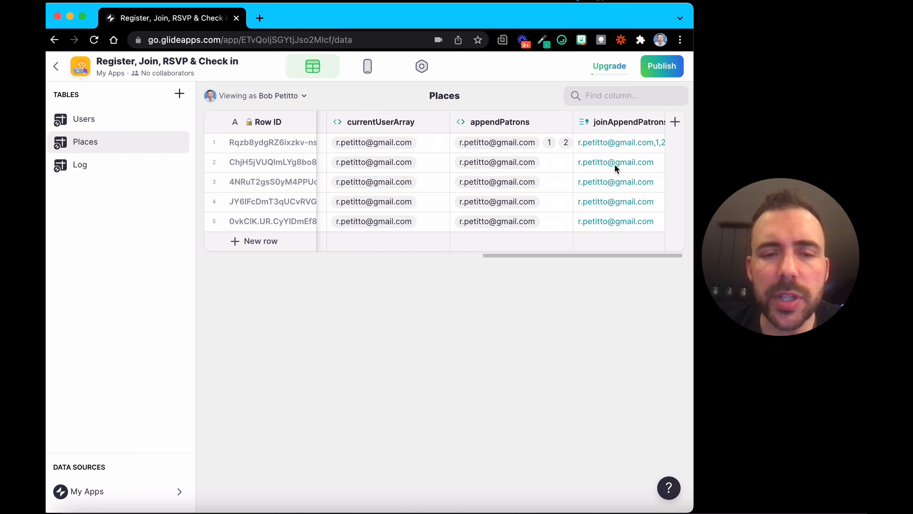
click(610, 144)
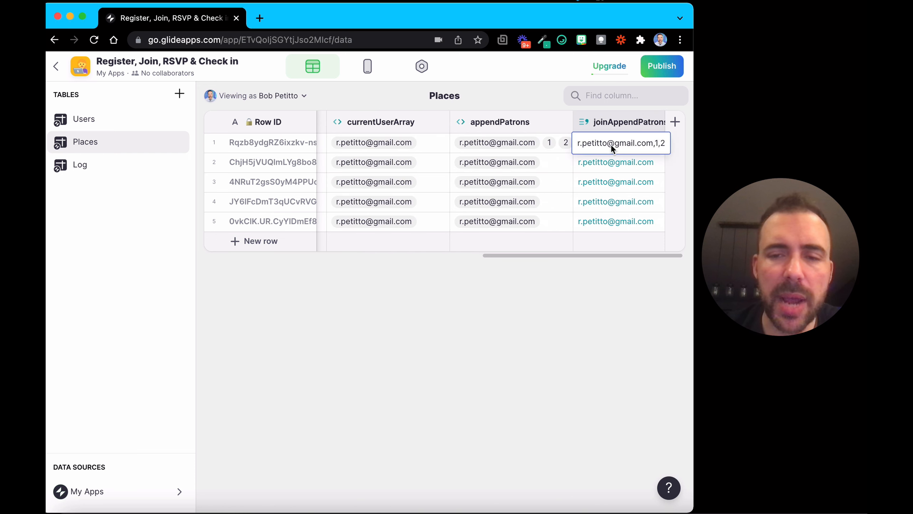
click(607, 178)
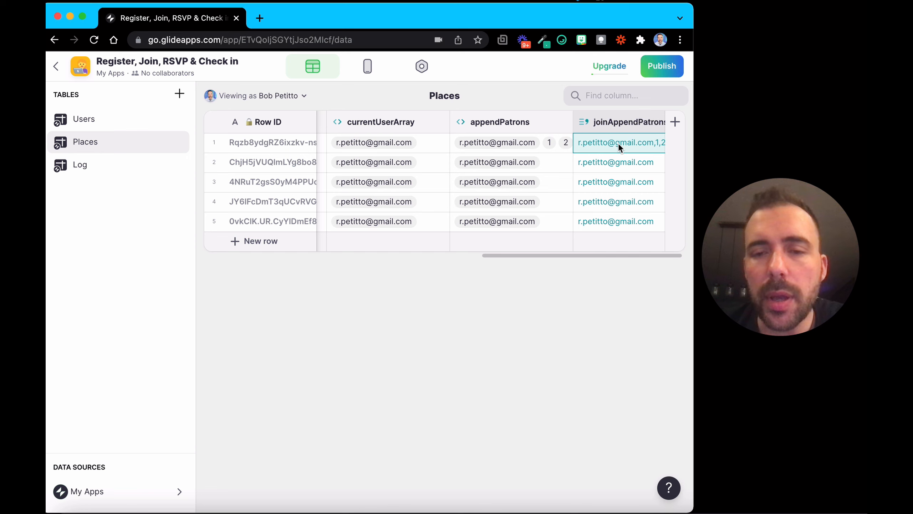
scroll(618, 143, left, 10)
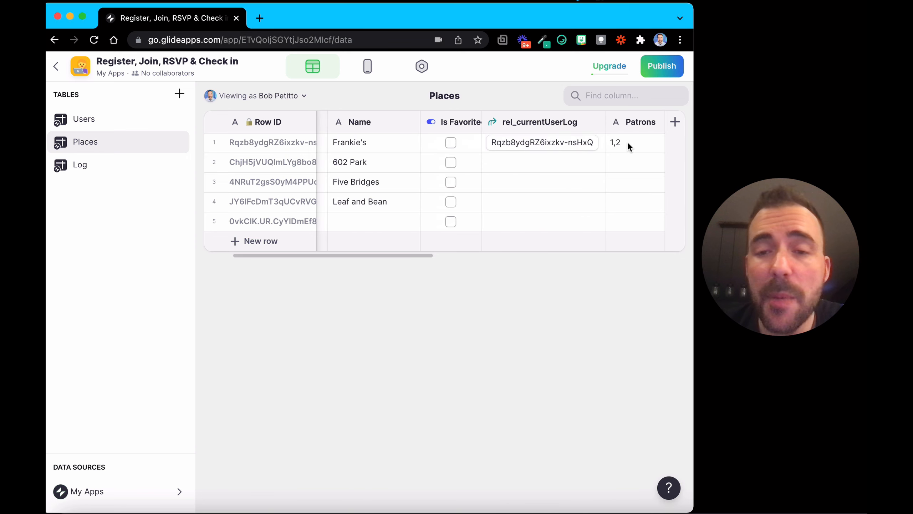
scroll(628, 141, right, 10)
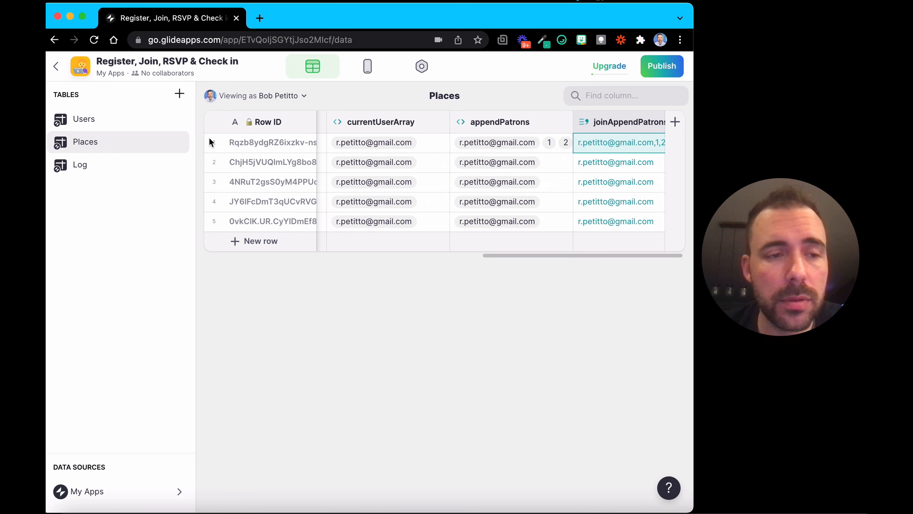
In the app layout, remove the rel_currentUserLog visibility condition from the Check In button on the place details screen.
click(126, 159)
click(124, 142)
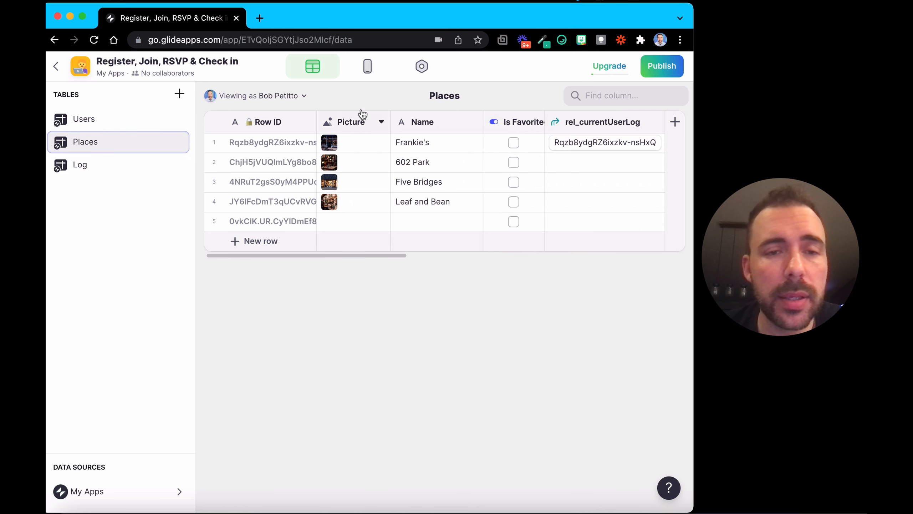
click(365, 79)
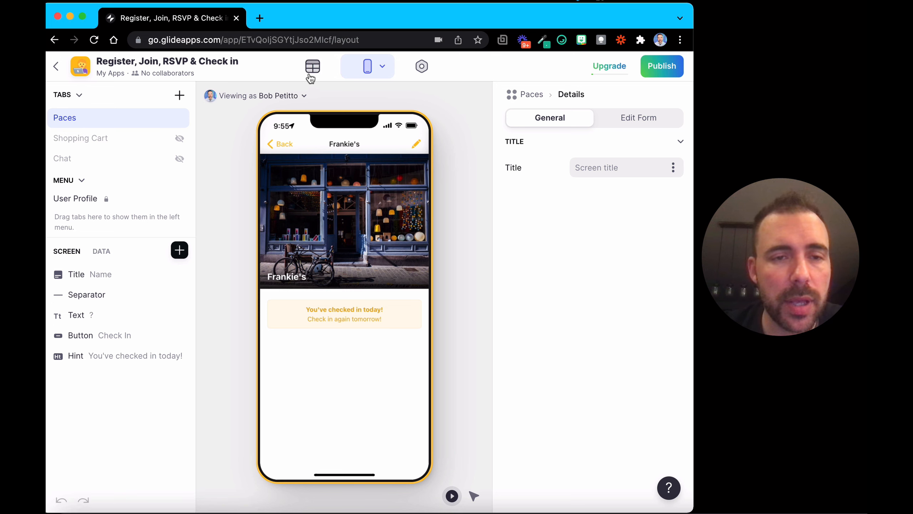
click(138, 335)
click(650, 127)
click(598, 178)
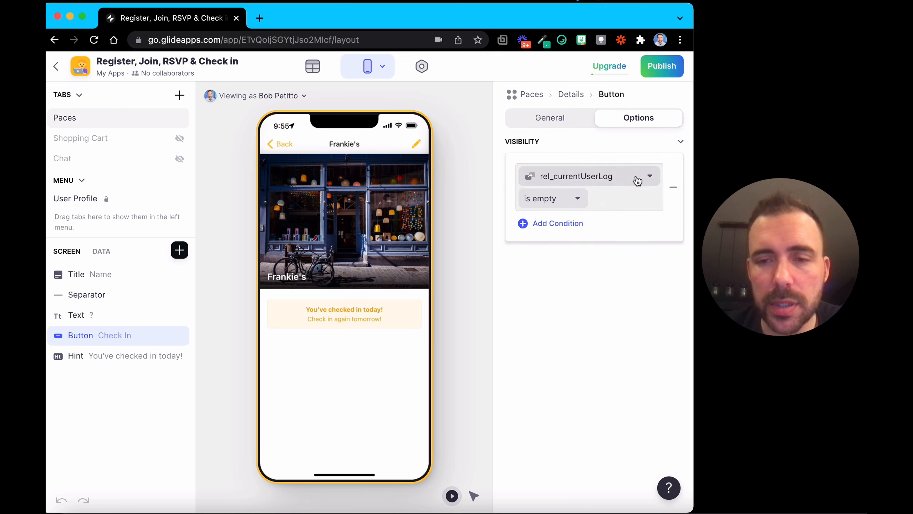
click(673, 190)
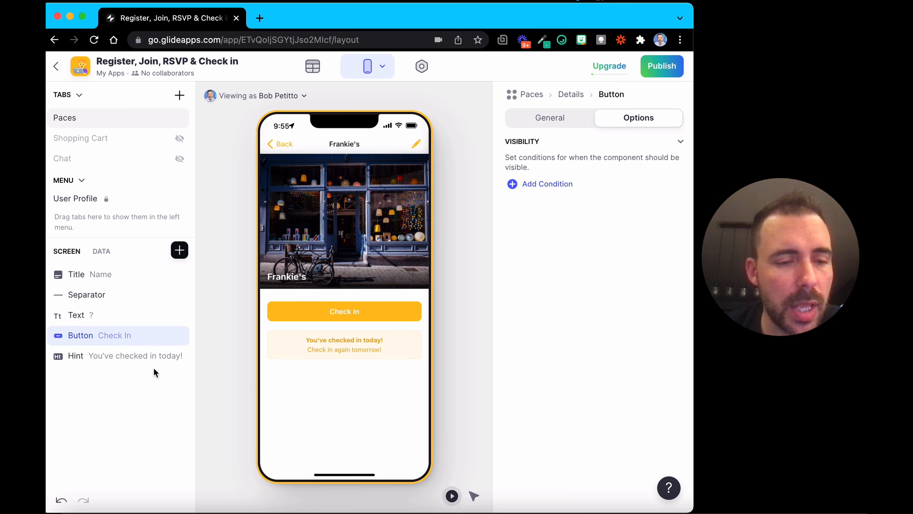
Remove the visibility condition from the "You've checked in today!" hint.
click(136, 356)
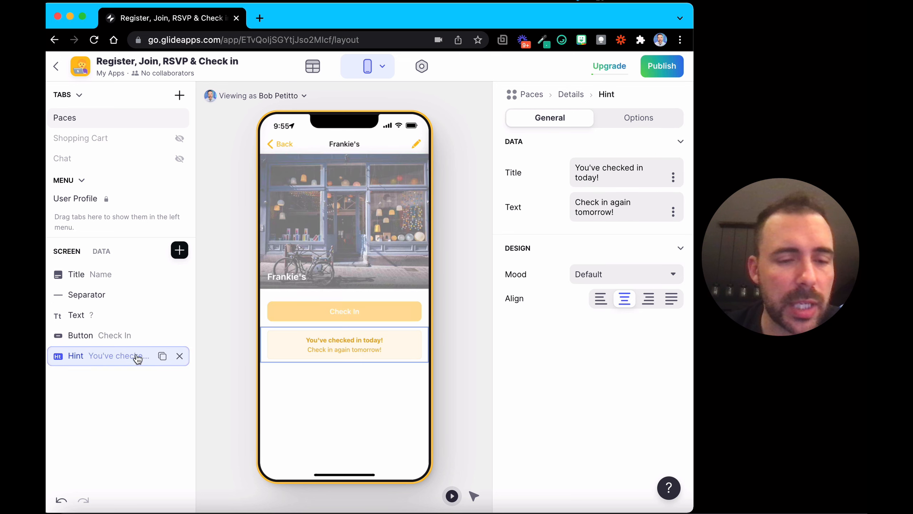
click(642, 121)
click(611, 165)
click(675, 191)
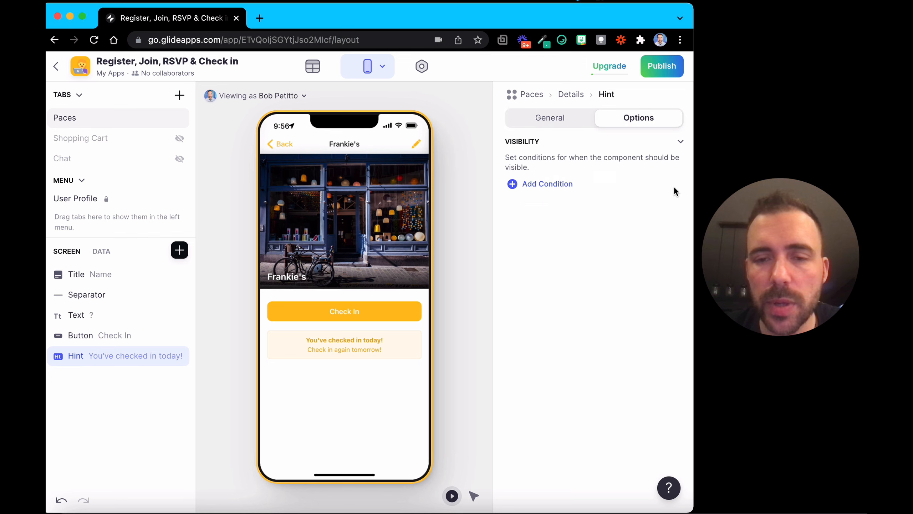
Edit the Check In button's action and change its Add Row step to Set Column Values for this item.
click(353, 311)
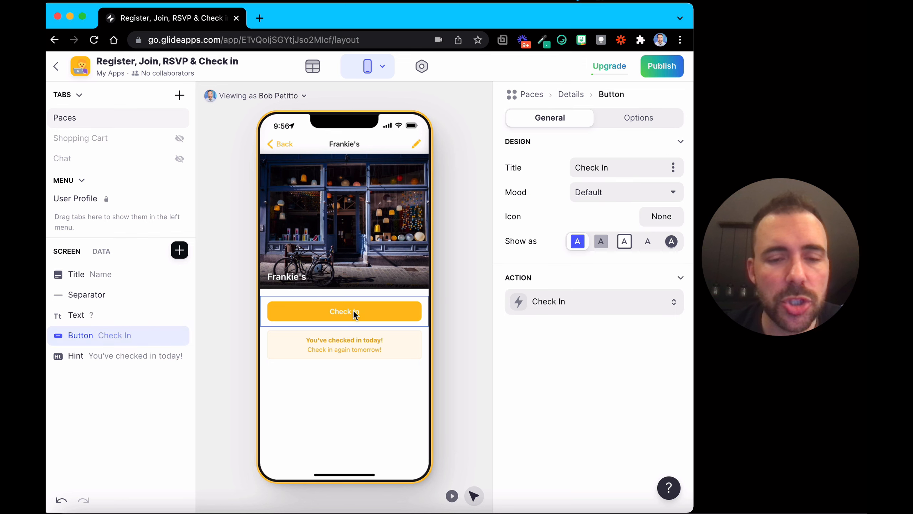
click(554, 301)
click(513, 374)
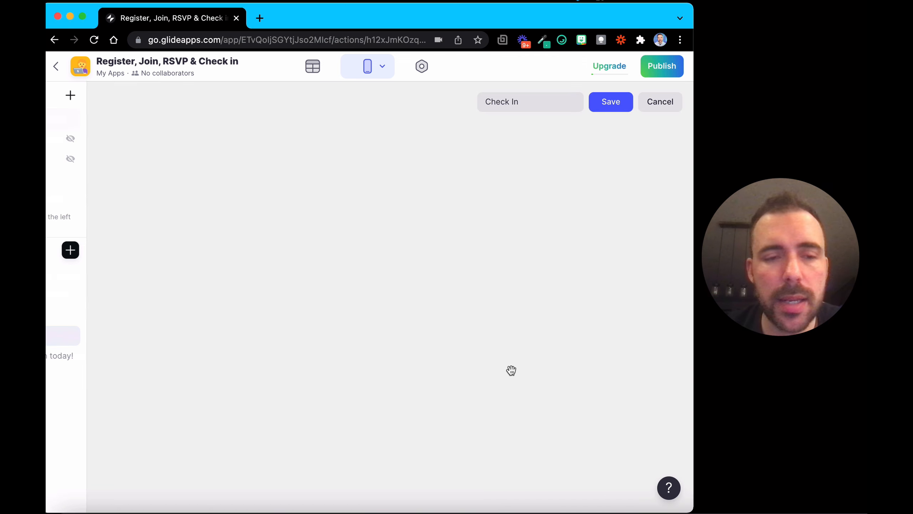
click(148, 194)
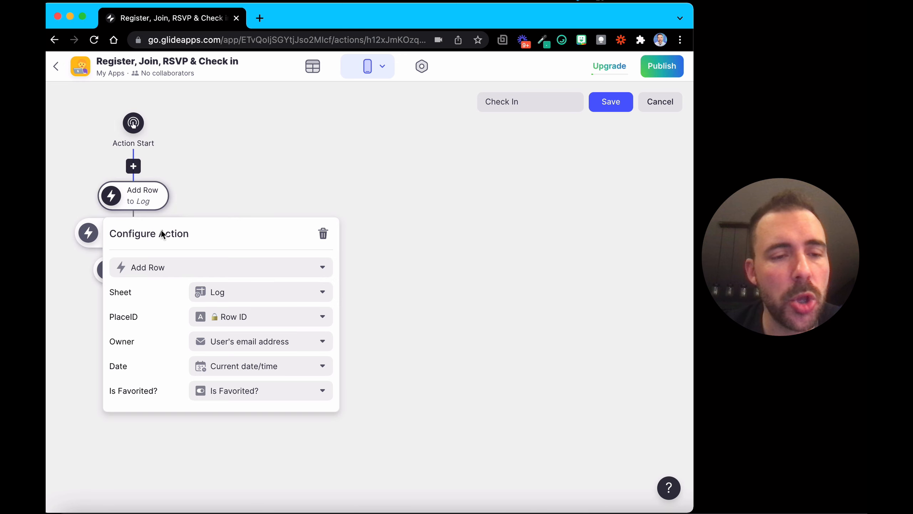
click(174, 265)
scroll(217, 413, down, 5)
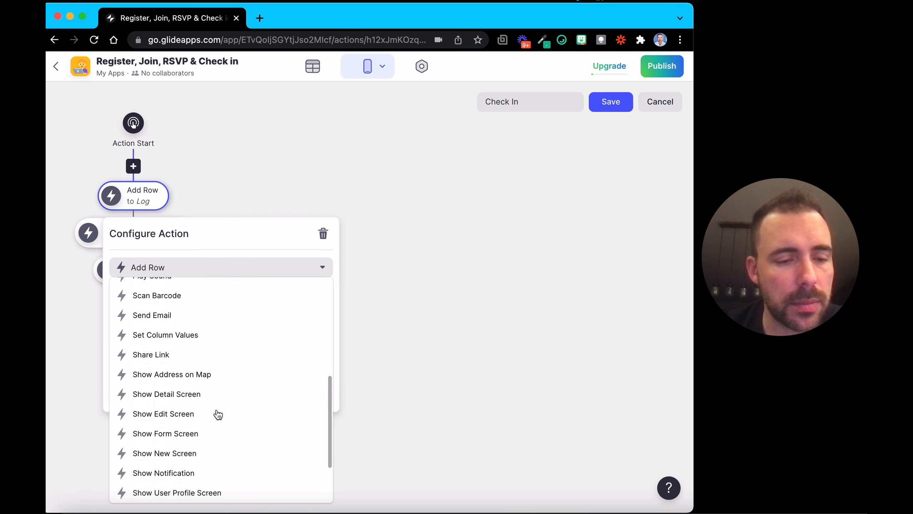
scroll(218, 413, down, 3)
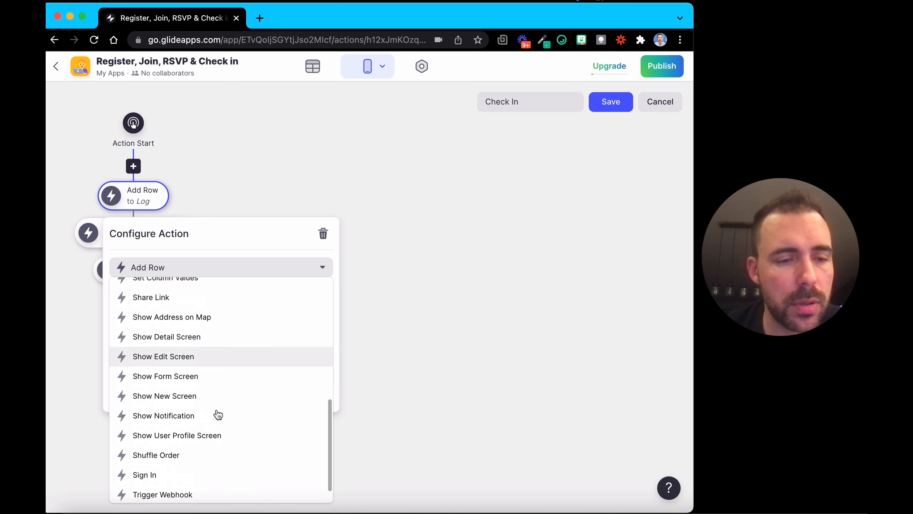
scroll(217, 413, up, 4)
click(195, 405)
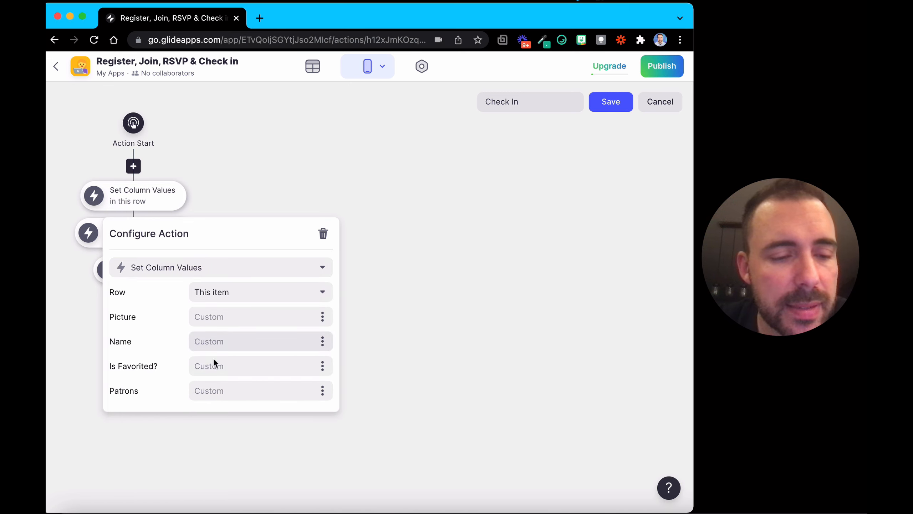
Set the Patrons column to joinAppendPatrons in the Set Column Values step and save the Check In action.
click(325, 395)
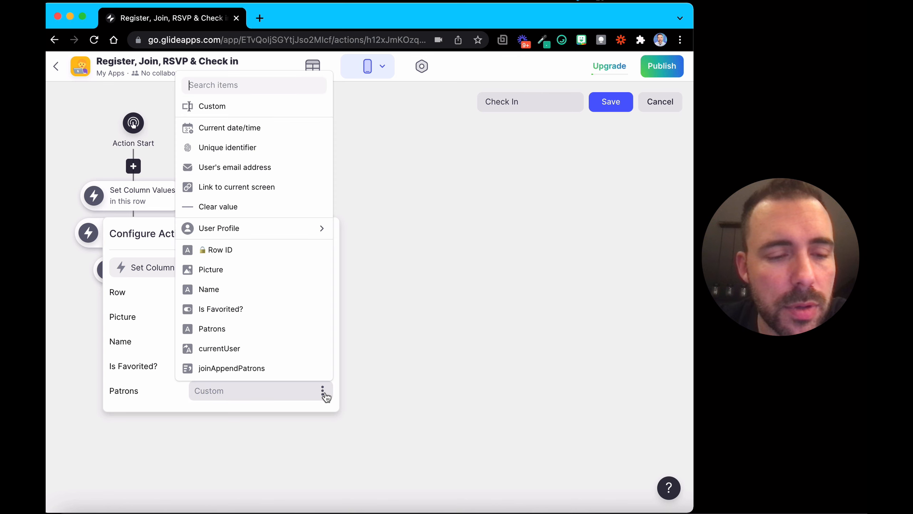
click(216, 371)
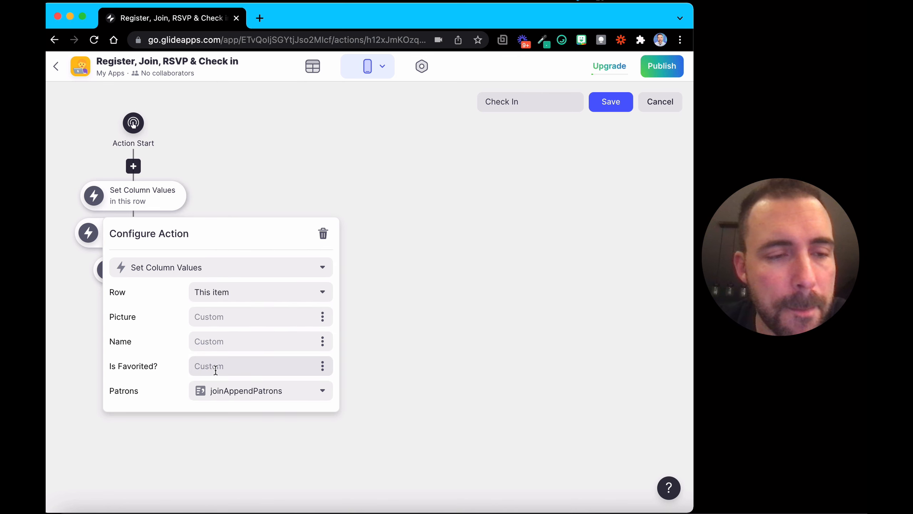
click(222, 185)
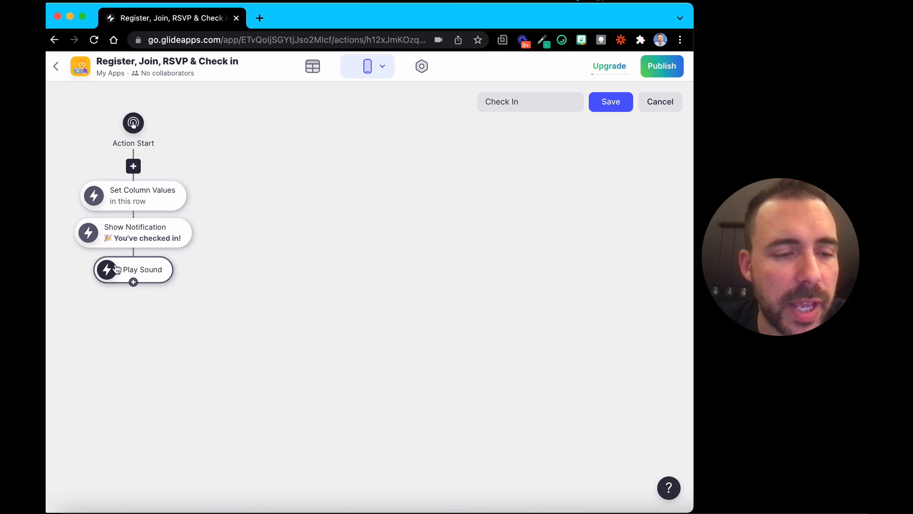
click(612, 102)
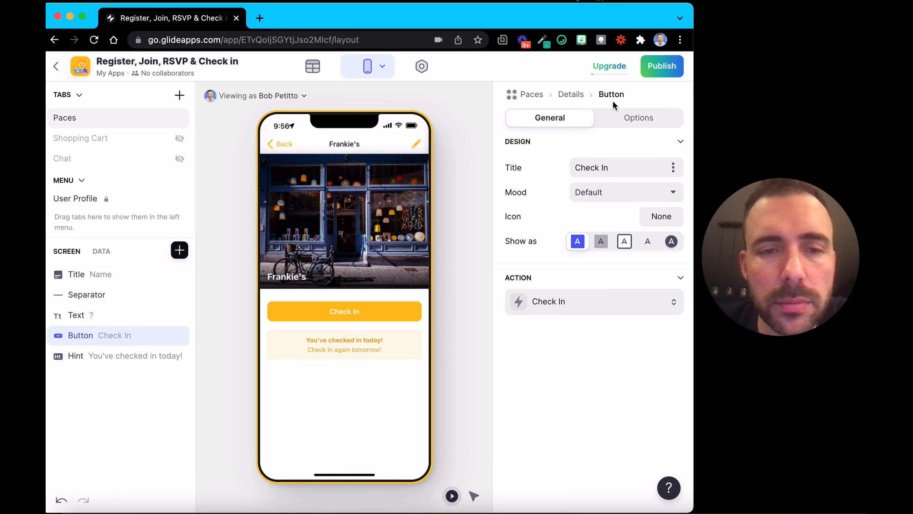
Test the Check In button on the Frankie's details screen and inspect the place's full Patrons value in the screen data.
click(100, 253)
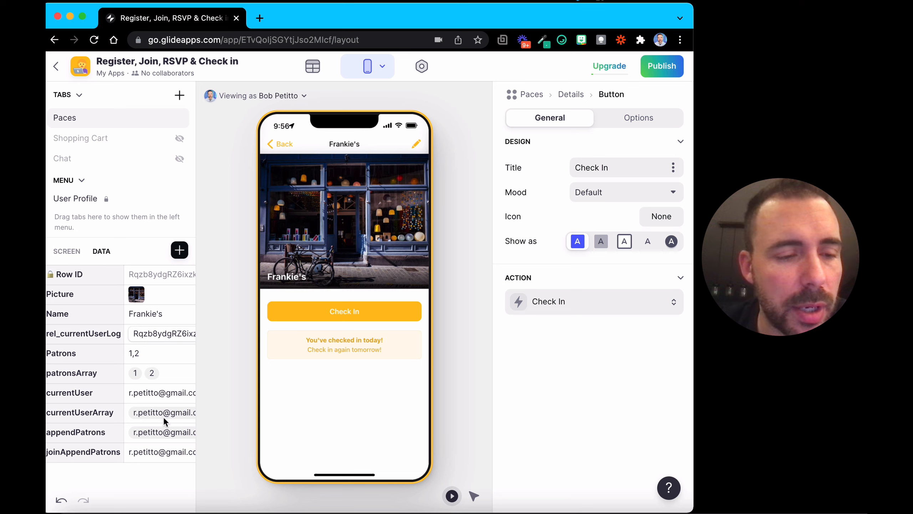
click(134, 353)
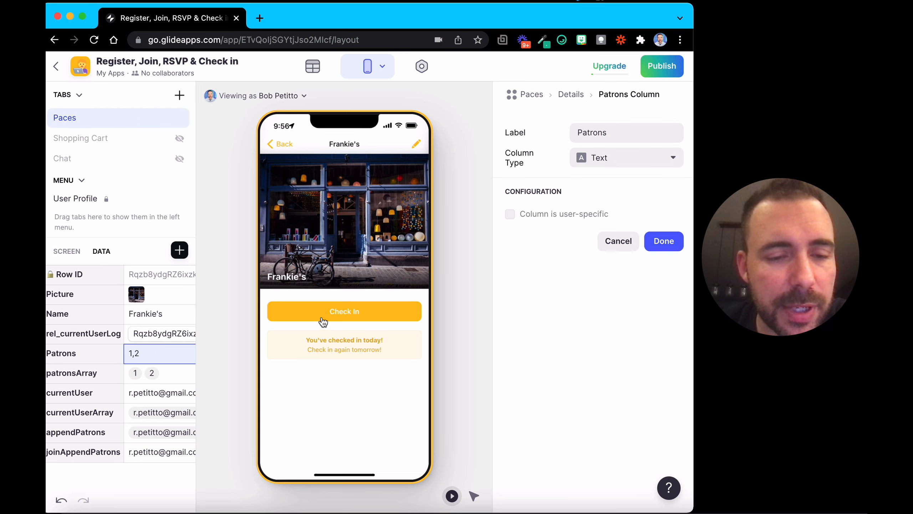
click(345, 312)
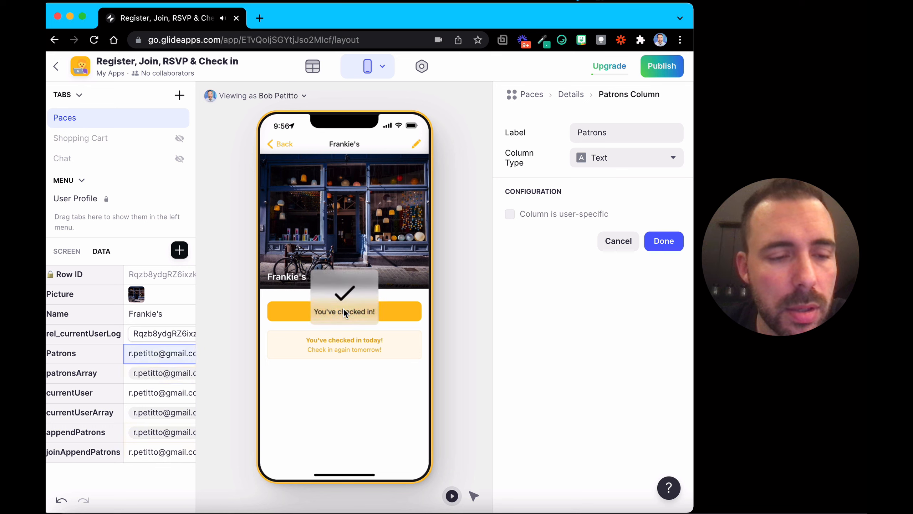
double_click(139, 356)
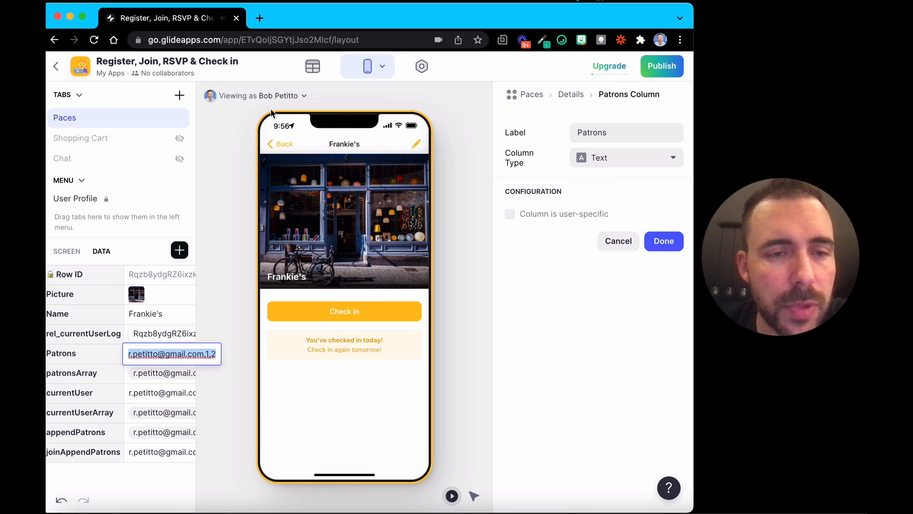
Preview the app as the other test user, check in at Frankie's, and inspect the full Patrons value.
click(272, 98)
click(244, 205)
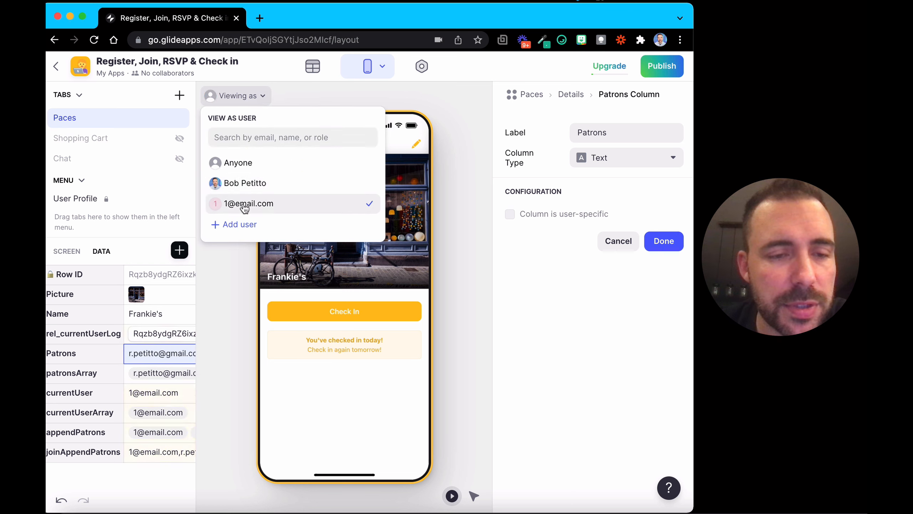
click(319, 387)
click(353, 319)
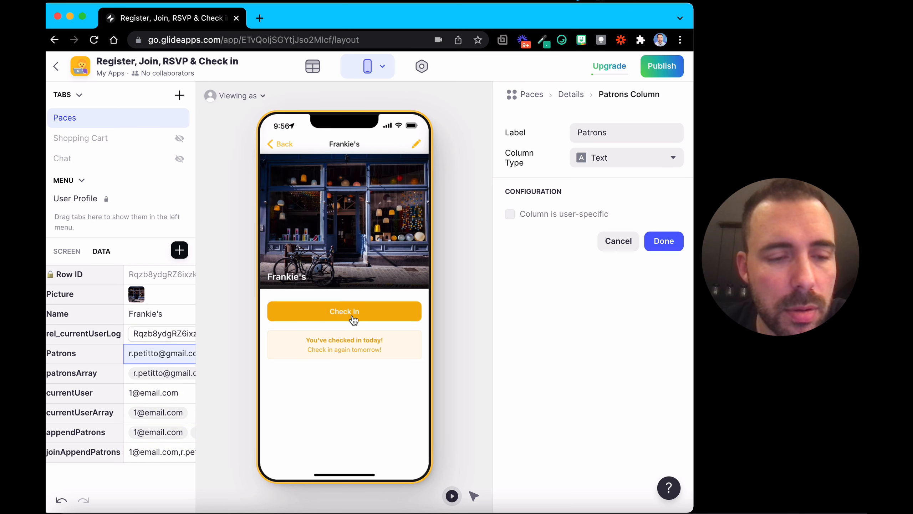
click(169, 354)
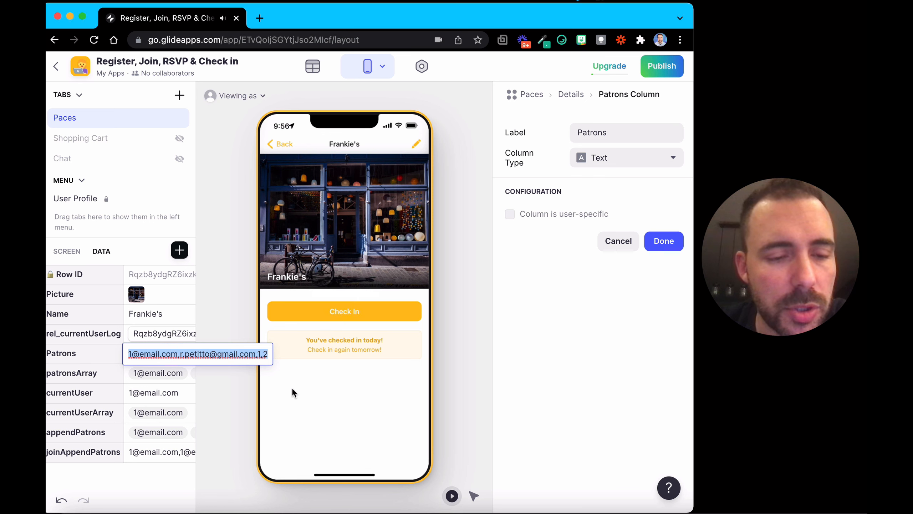
Compare Frankie's joinAppendPatrons value with its Patrons value, and view the row in the Places table.
click(144, 454)
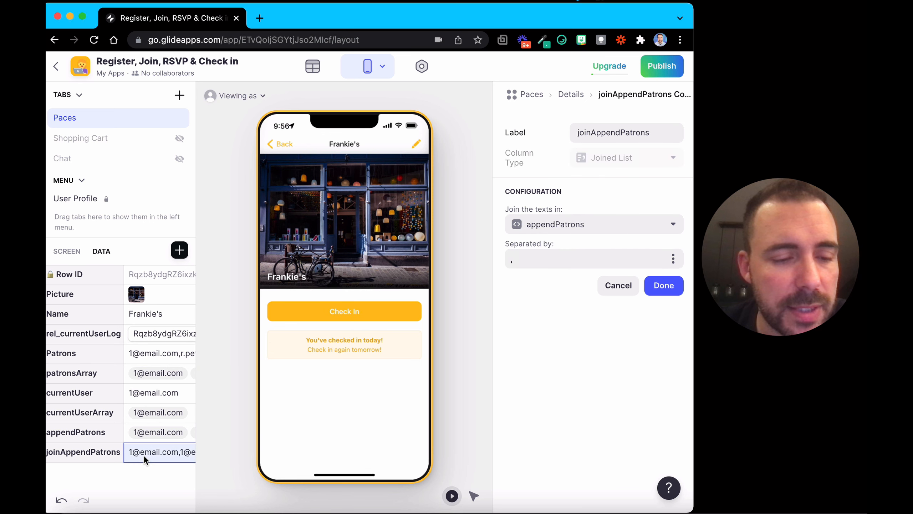
click(159, 353)
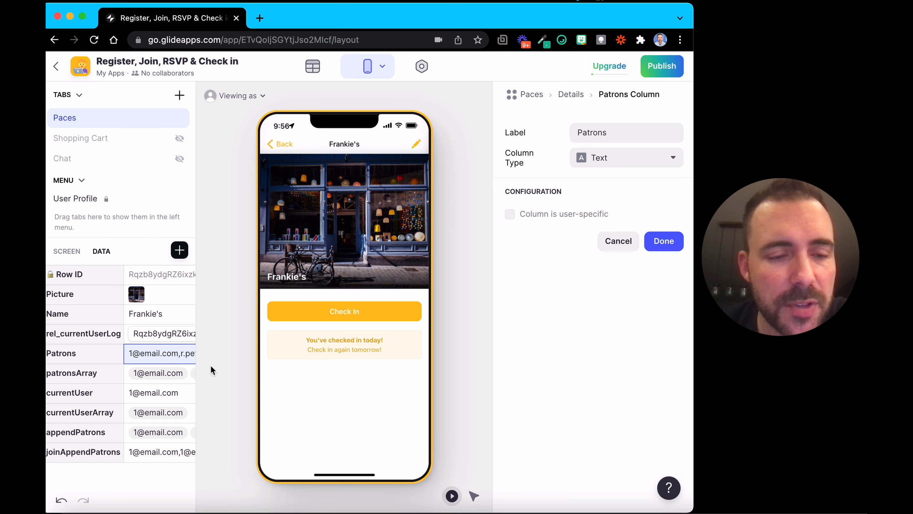
click(313, 66)
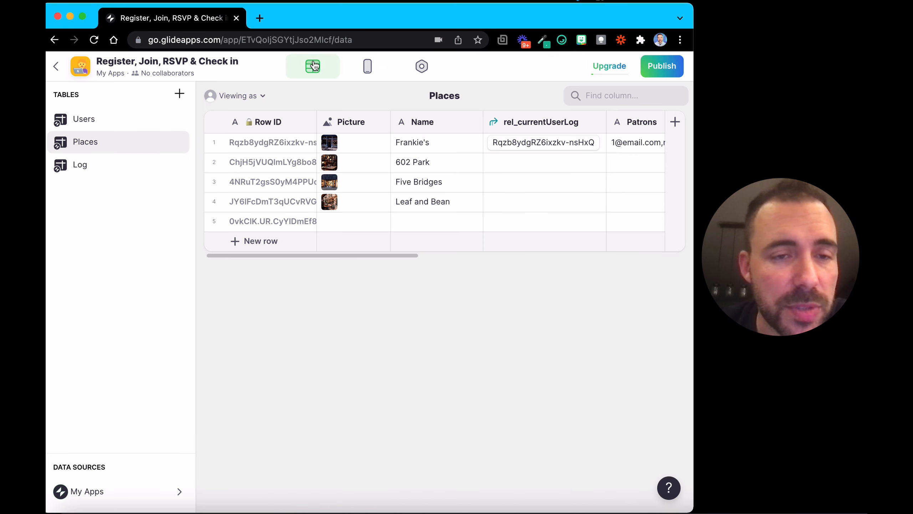
In the app layout, show the Check In button only when Patrons doesn't include the User Profile Email.
click(367, 69)
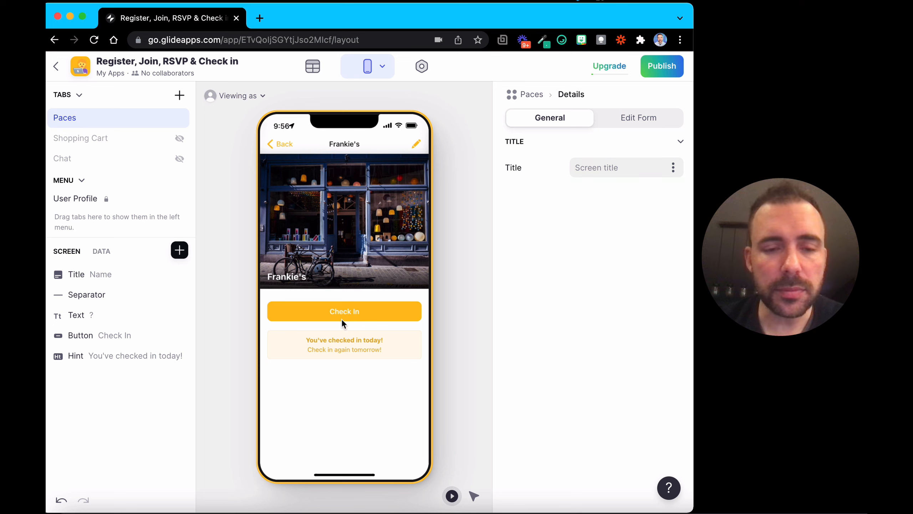
click(628, 123)
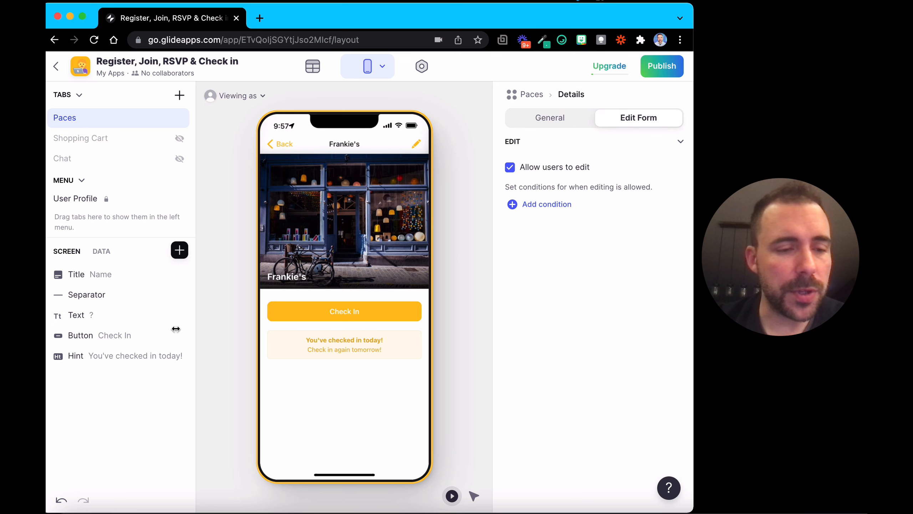
click(175, 333)
click(628, 122)
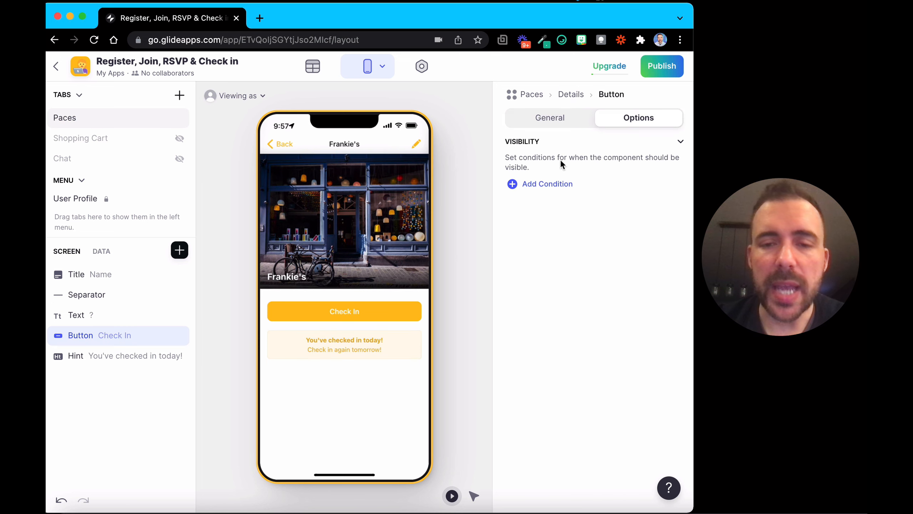
click(547, 193)
click(569, 178)
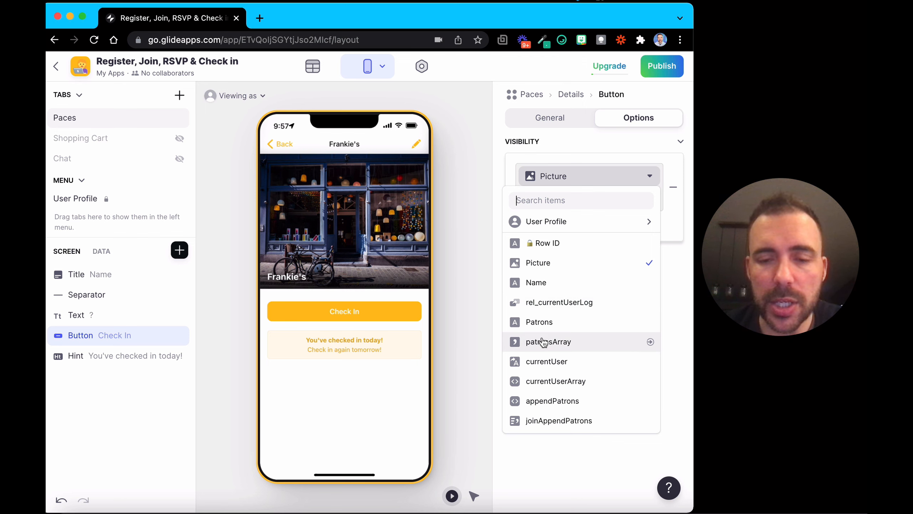
click(534, 321)
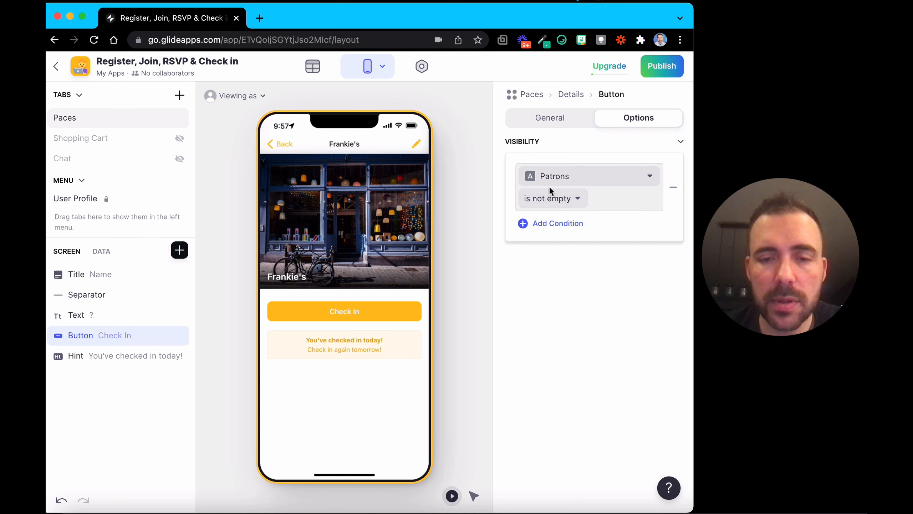
click(547, 199)
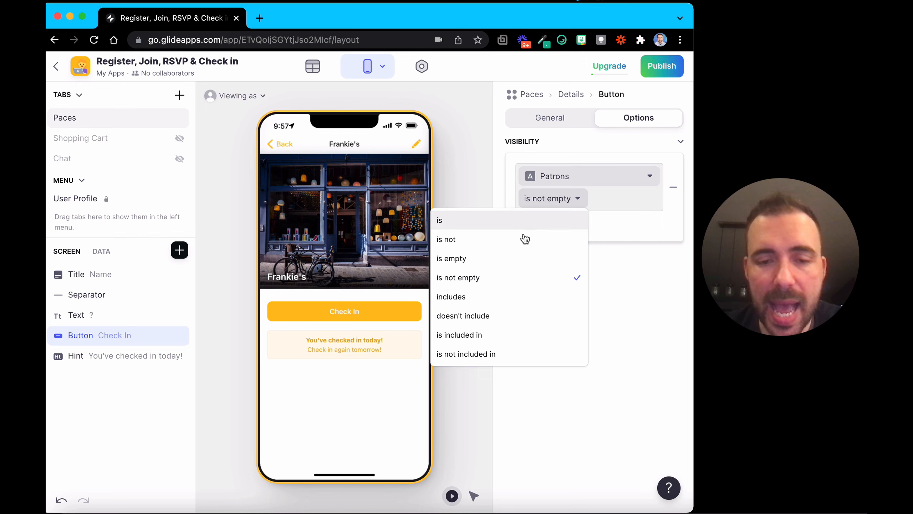
click(498, 324)
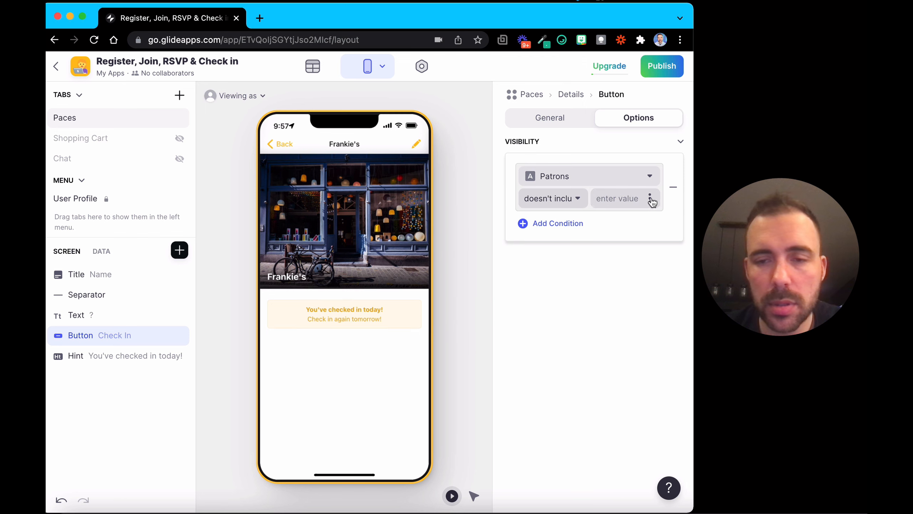
click(649, 198)
mouse_move(581, 265)
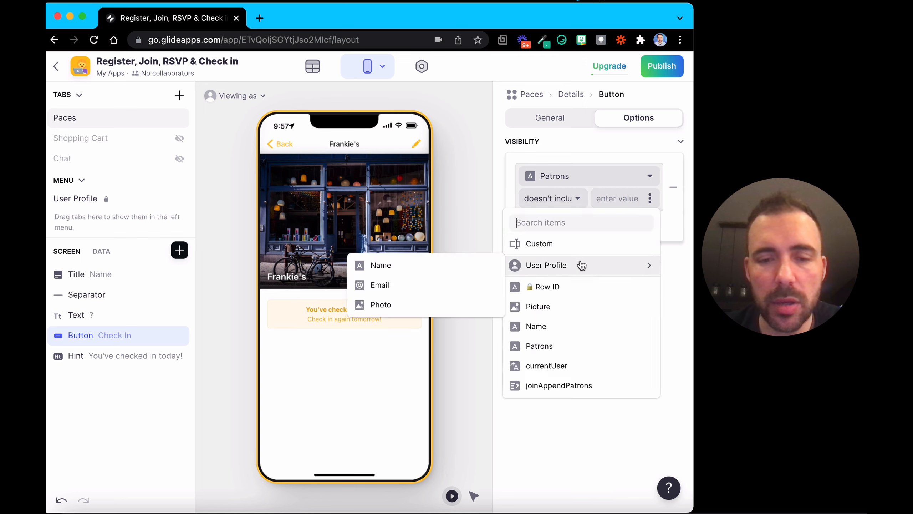
click(423, 286)
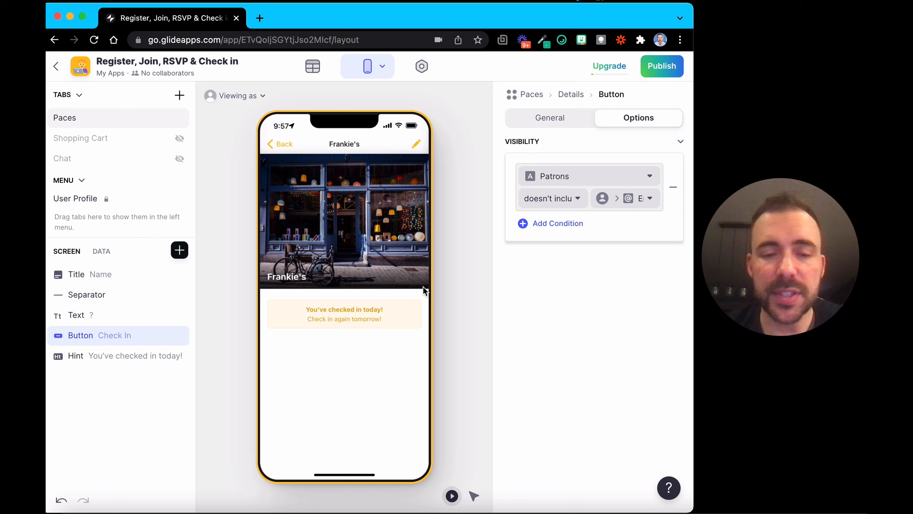
click(362, 383)
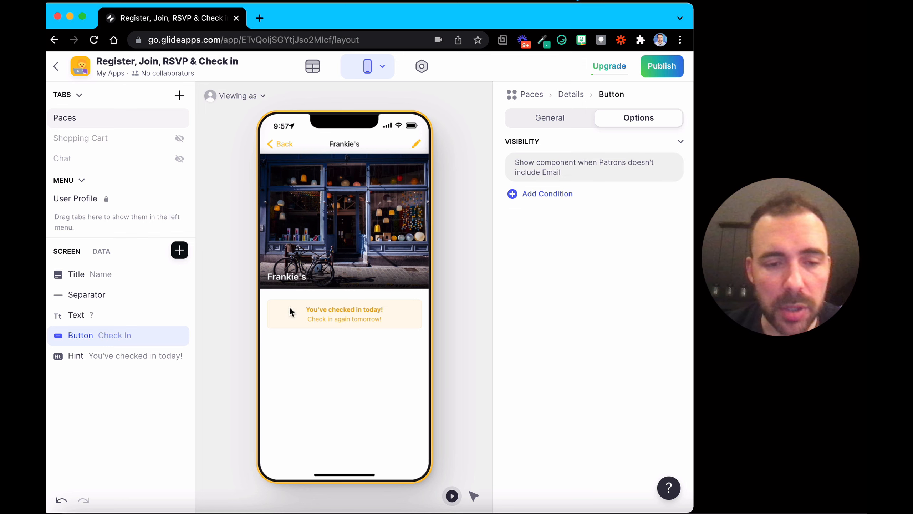
Show the "You've checked in today!" hint only when Patrons includes the User Profile Email.
click(81, 358)
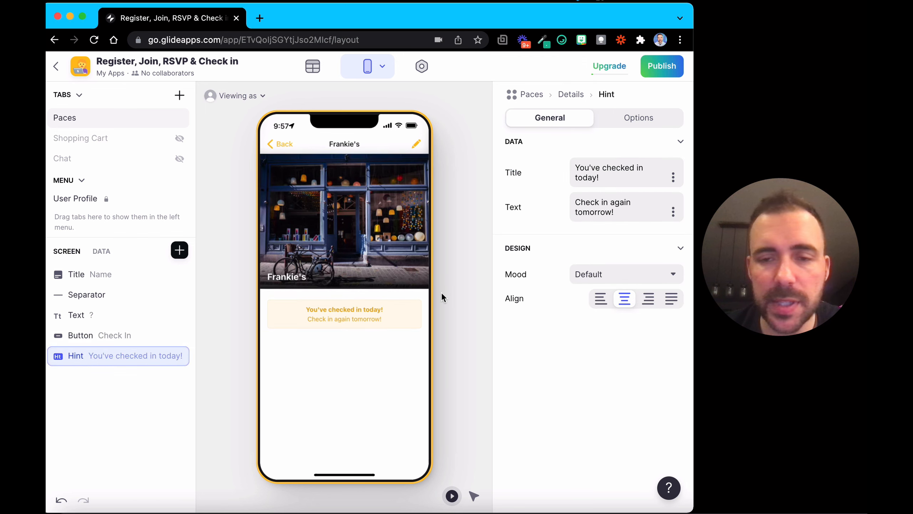
click(617, 124)
click(546, 182)
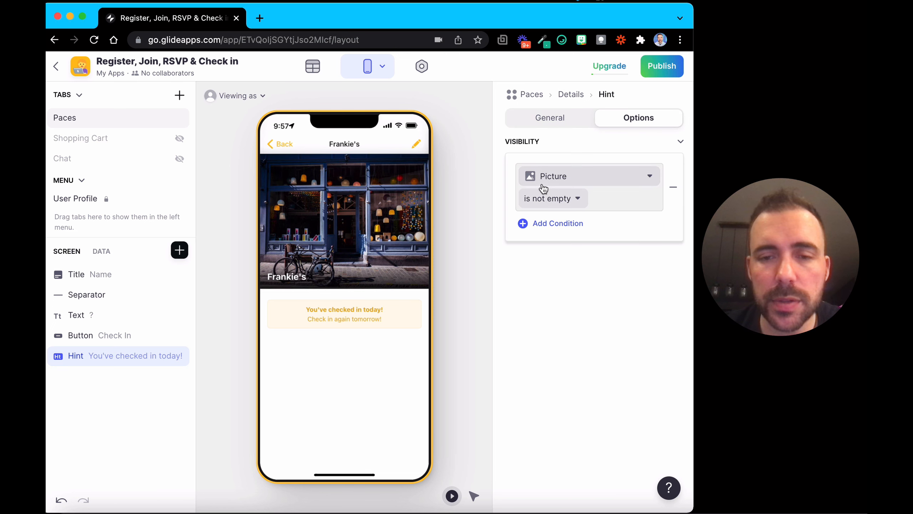
click(564, 176)
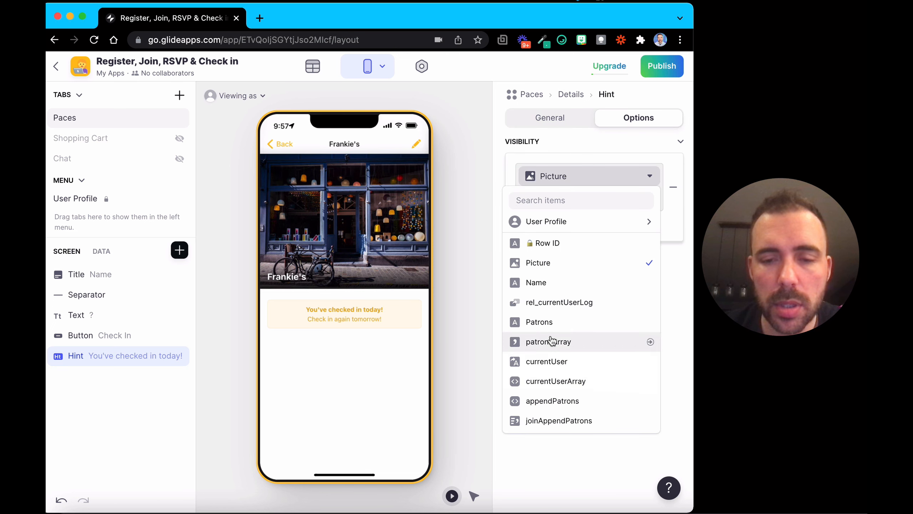
click(552, 328)
click(550, 198)
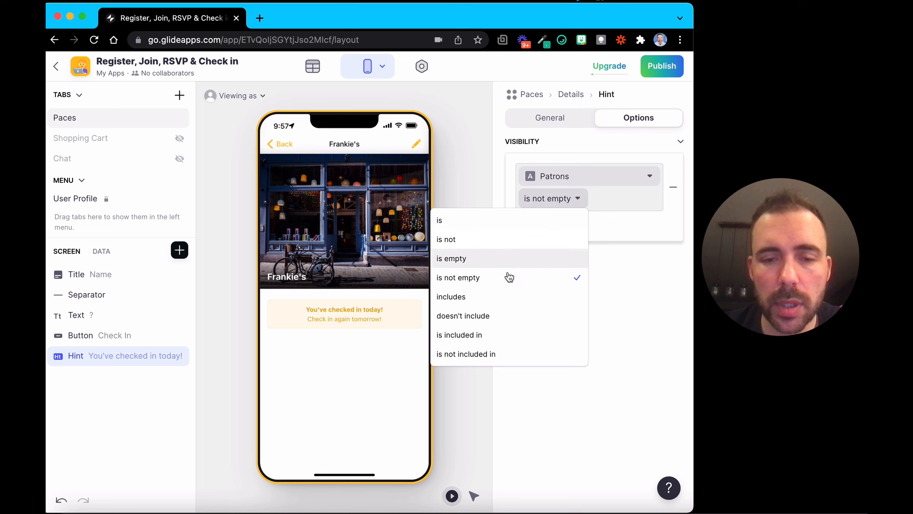
click(502, 297)
click(650, 195)
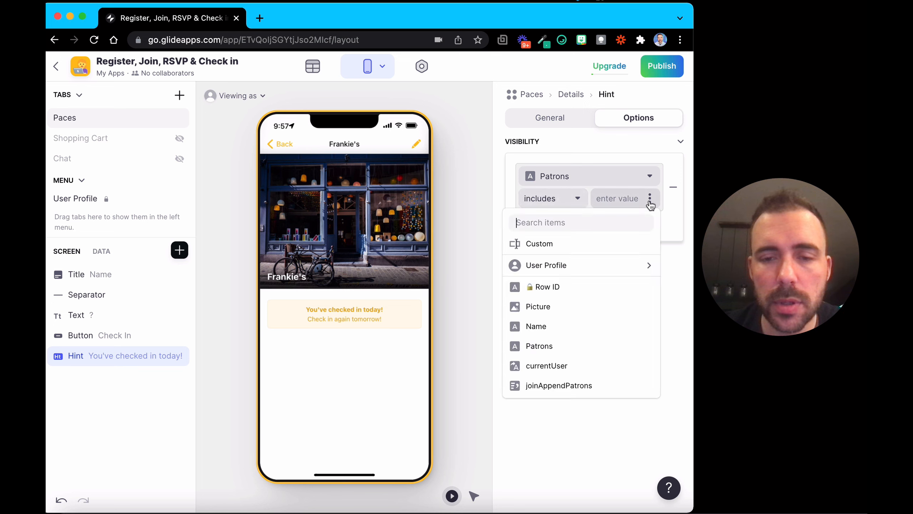
mouse_move(577, 264)
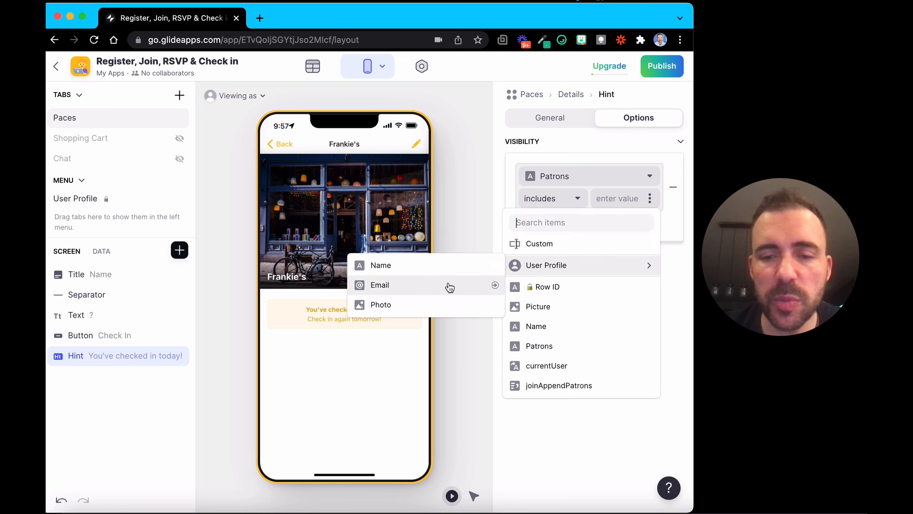
click(449, 286)
Add a new row to the Users table with another test user's email address, and return to the app layout.
click(311, 70)
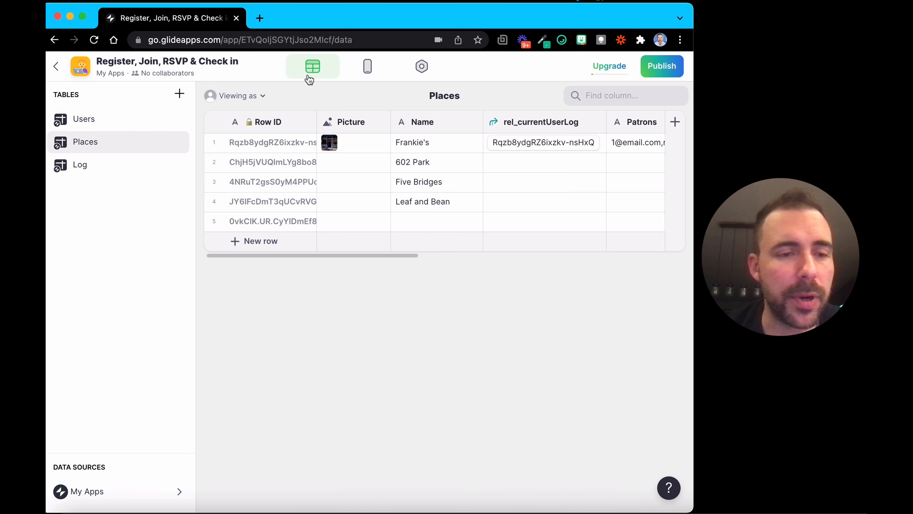
click(85, 126)
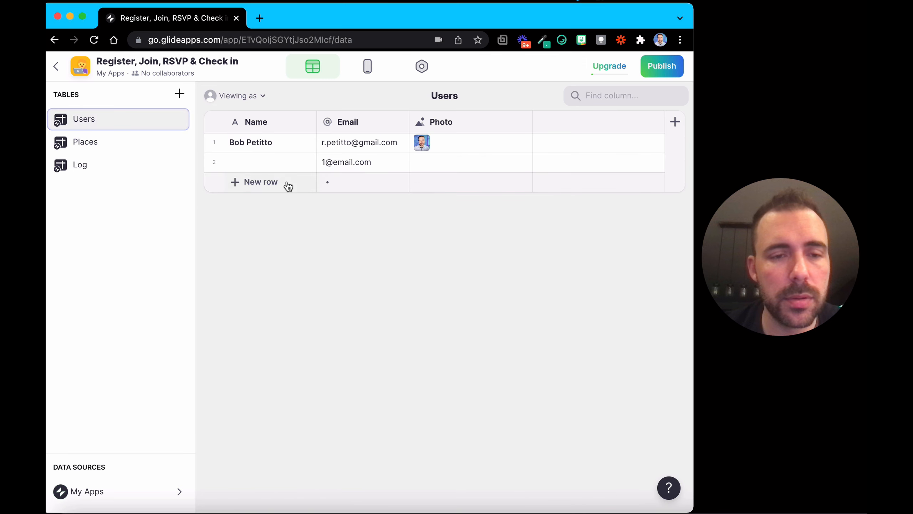
click(353, 185)
click(351, 177)
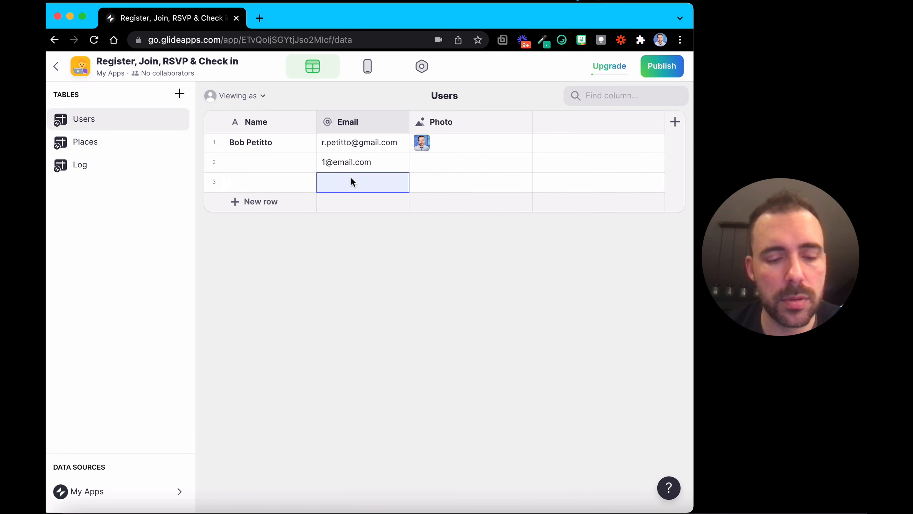
text(2@email.com)
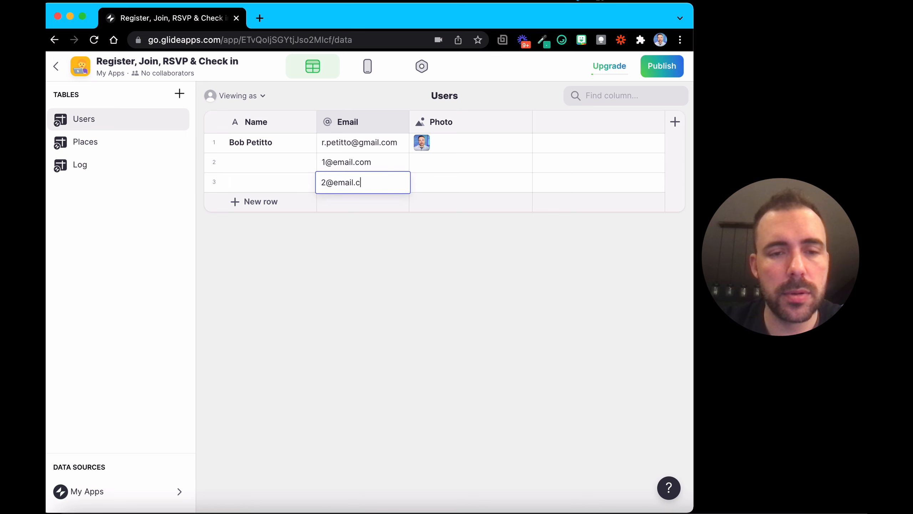
key(Return)
click(367, 66)
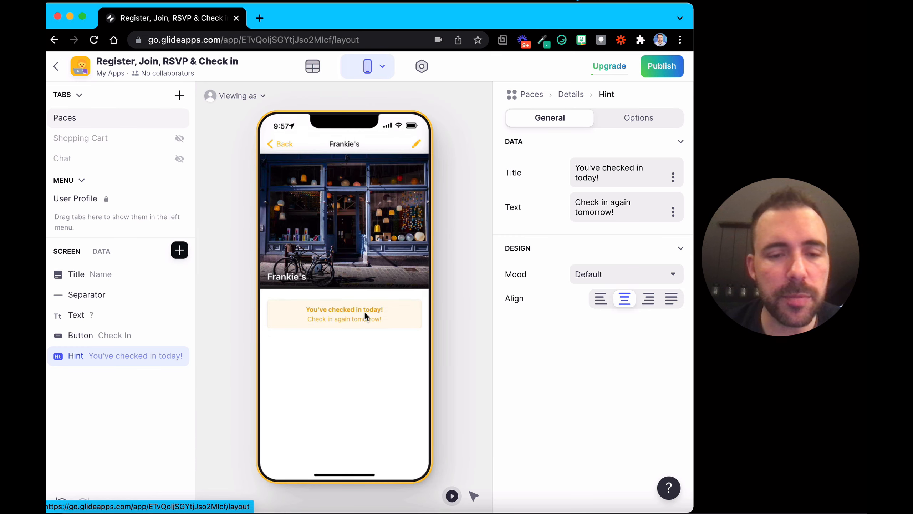
Preview the app as the second test user and check in at Frankie's.
click(239, 95)
click(245, 222)
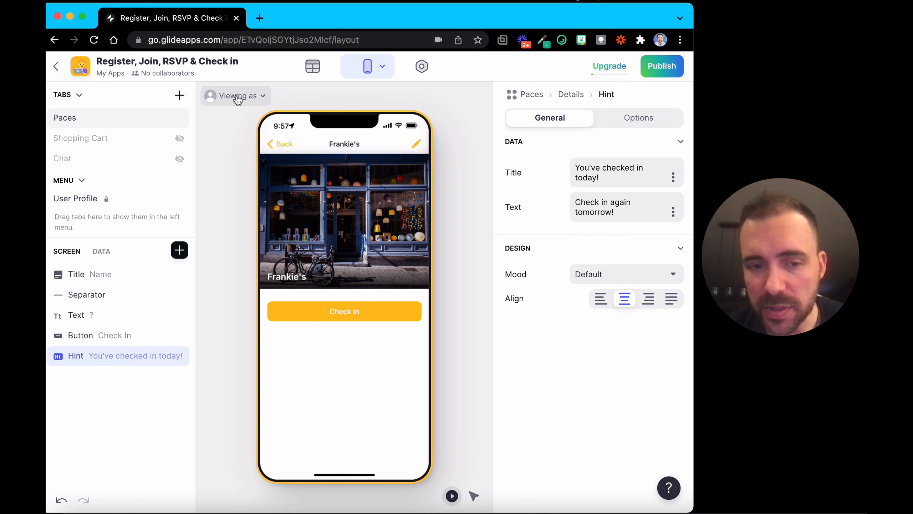
click(347, 316)
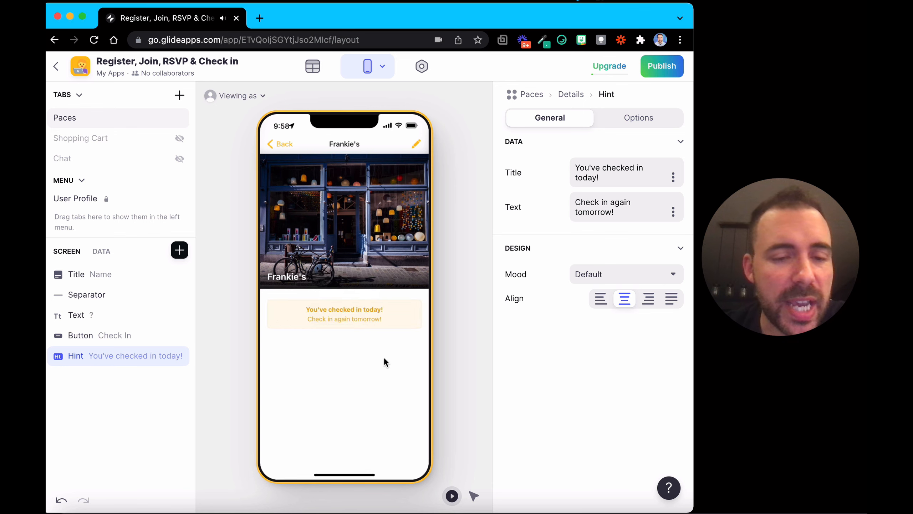
Examine the patronsArray, currentUserArray and appendPatrons values for Frankie's in the Places table.
click(312, 67)
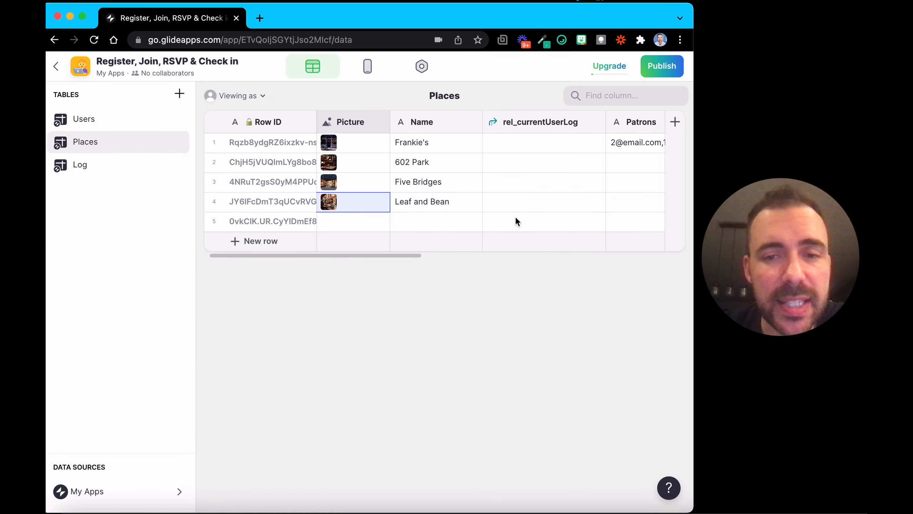
scroll(516, 218, right, 10)
scroll(515, 215, right, 3)
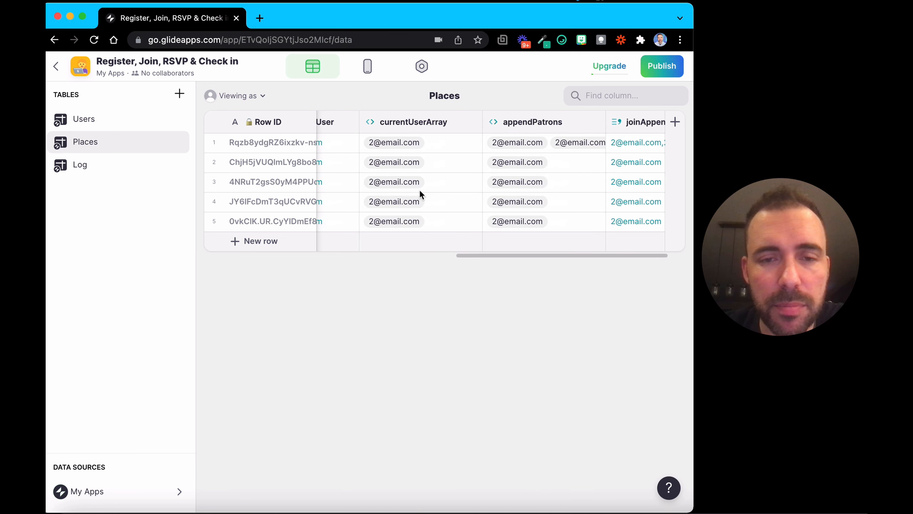
scroll(461, 193, left, 5)
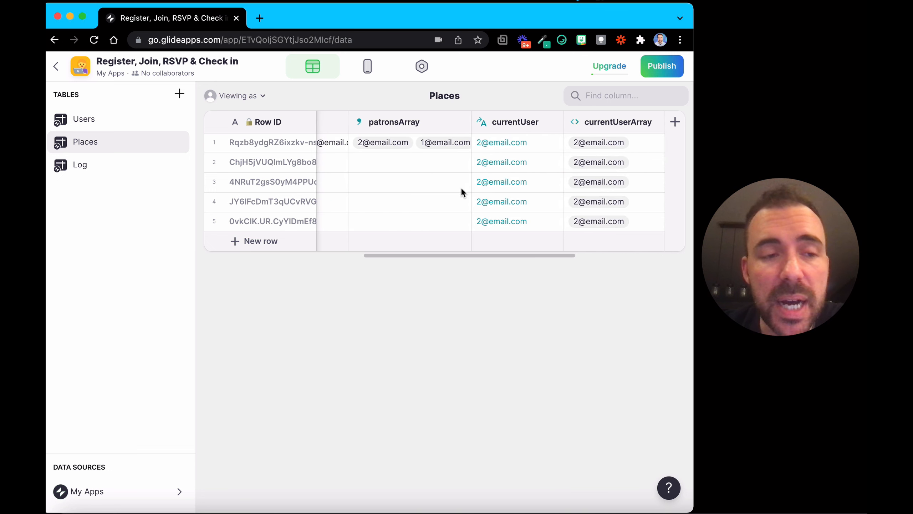
Compare the check-in entries in the Log table with Frankie's Patrons value in the Places table.
click(78, 166)
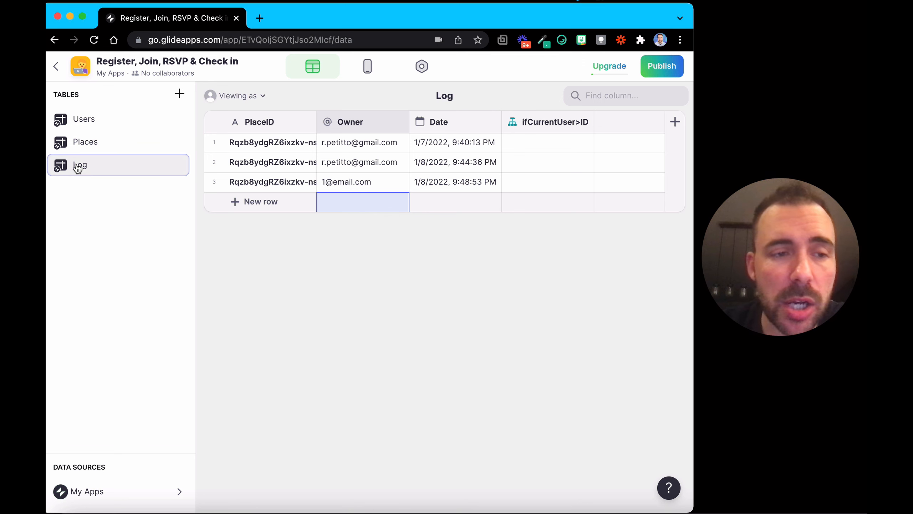
click(85, 146)
scroll(523, 208, right, 5)
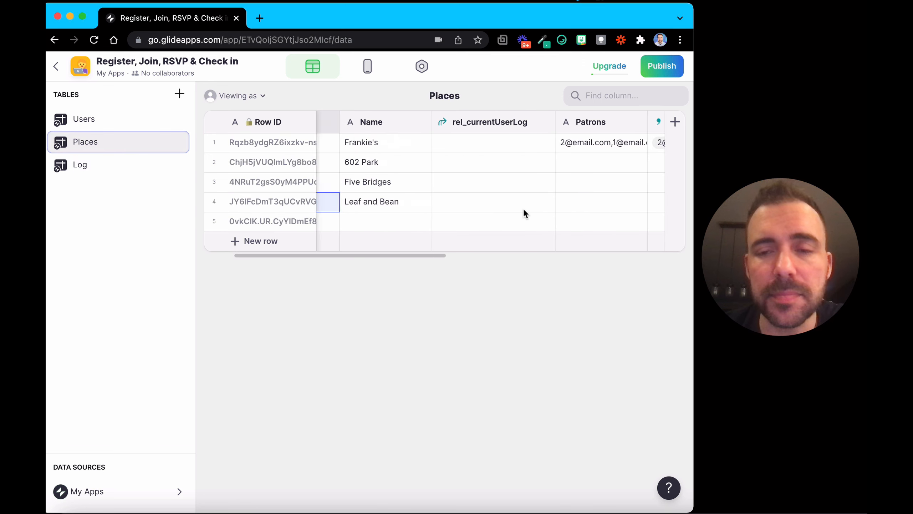
click(497, 141)
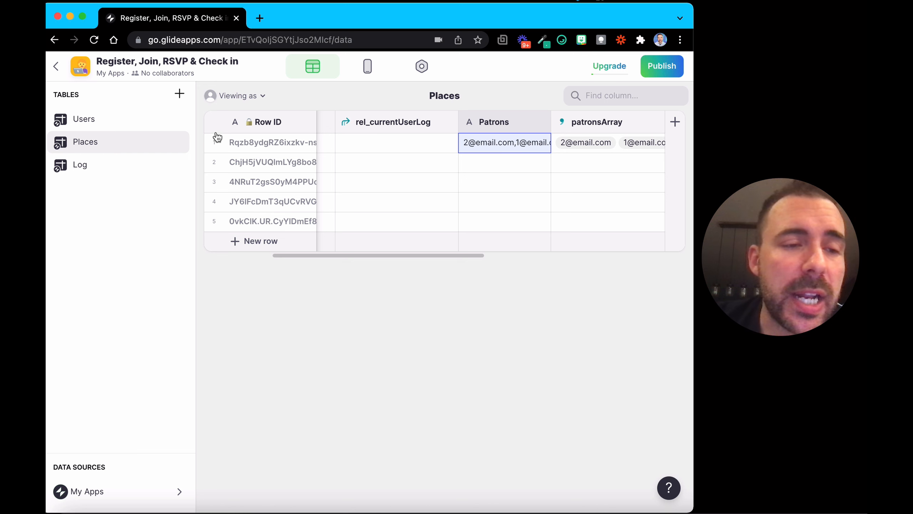
Select the third check-in row in the Log table, and inspect Frankie's patronsArray value in the Places table.
click(102, 167)
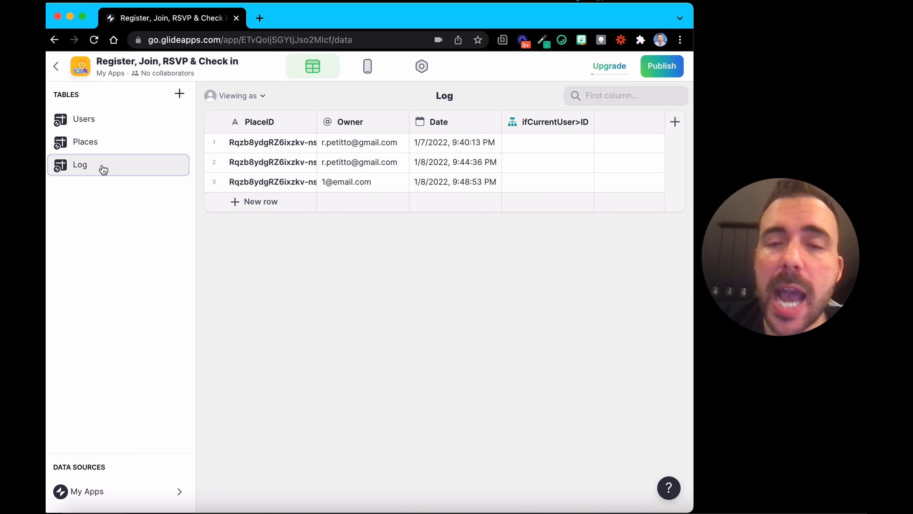
click(214, 183)
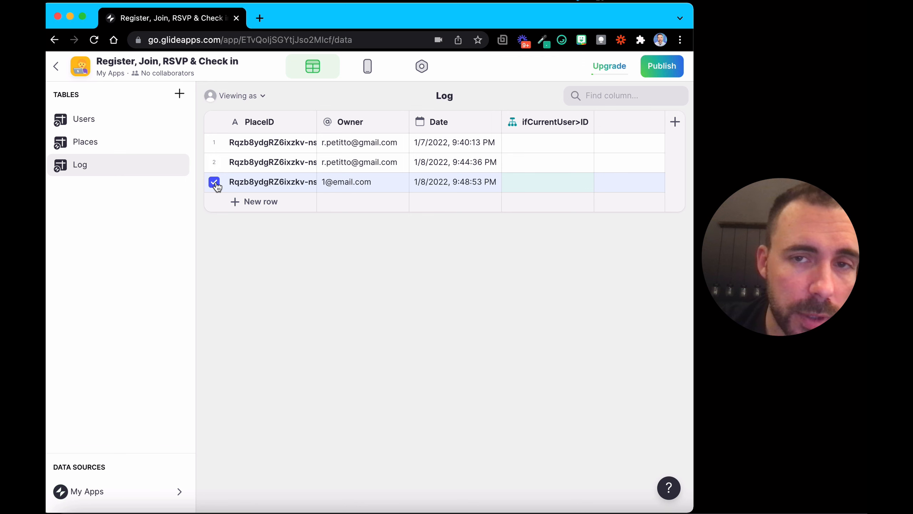
click(89, 143)
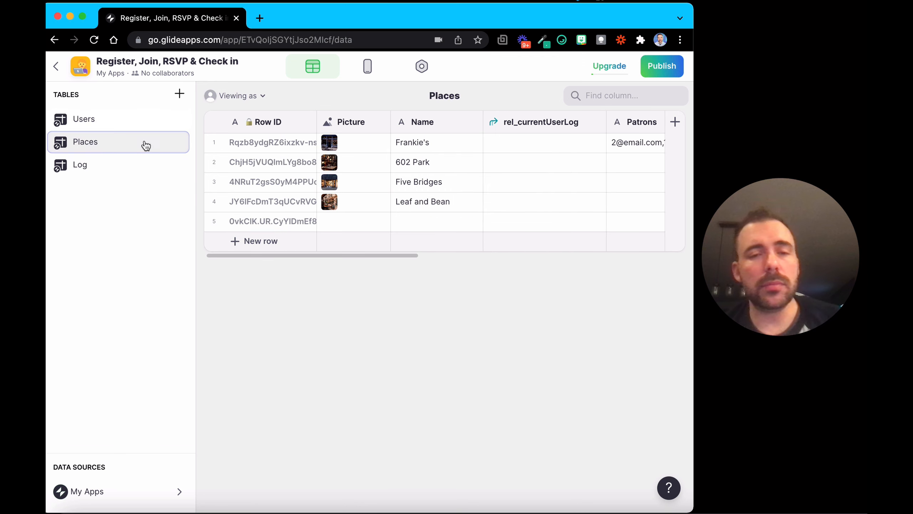
scroll(467, 158, right, 5)
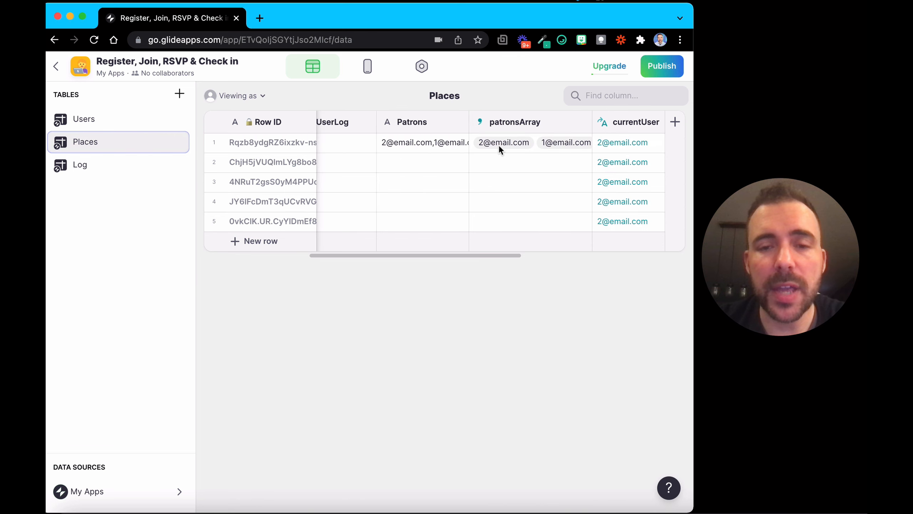
click(513, 141)
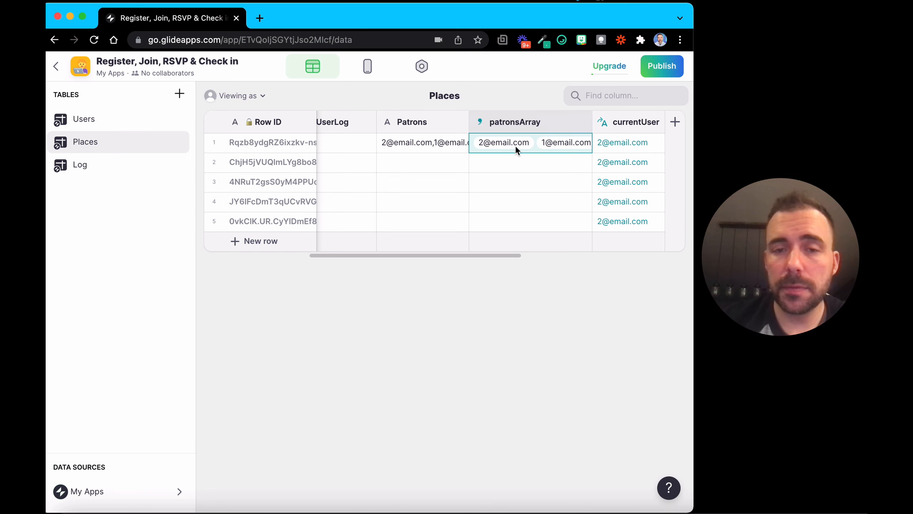
Add a Remove Element array column to the Places table that removes currentUser from the patronsArray values.
scroll(514, 146, right, 5)
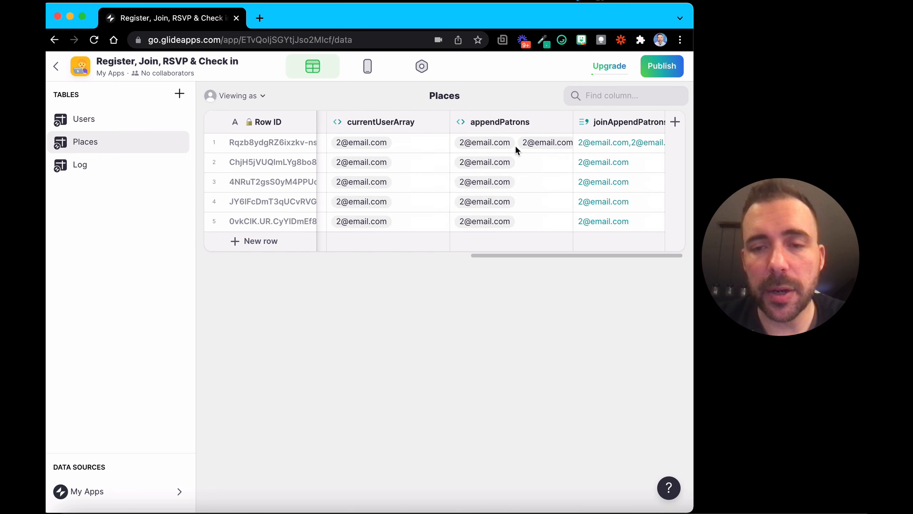
click(675, 122)
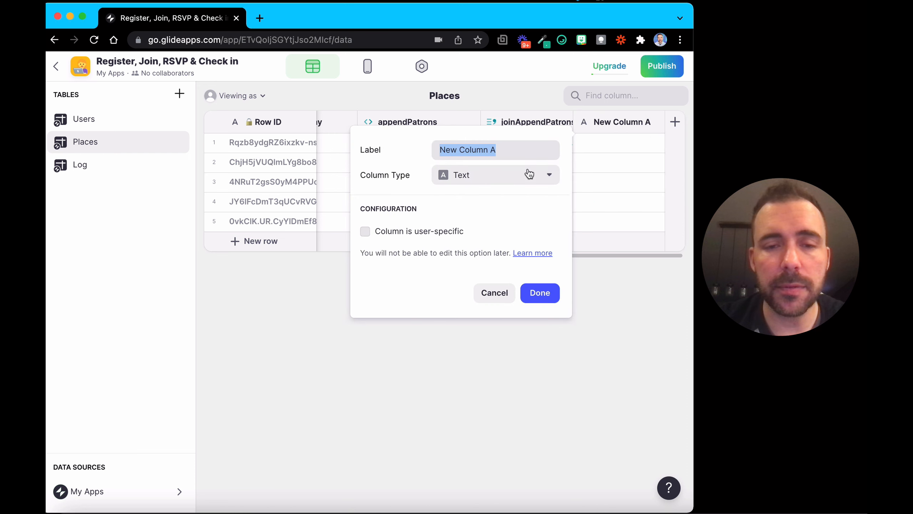
click(504, 180)
mouse_move(477, 481)
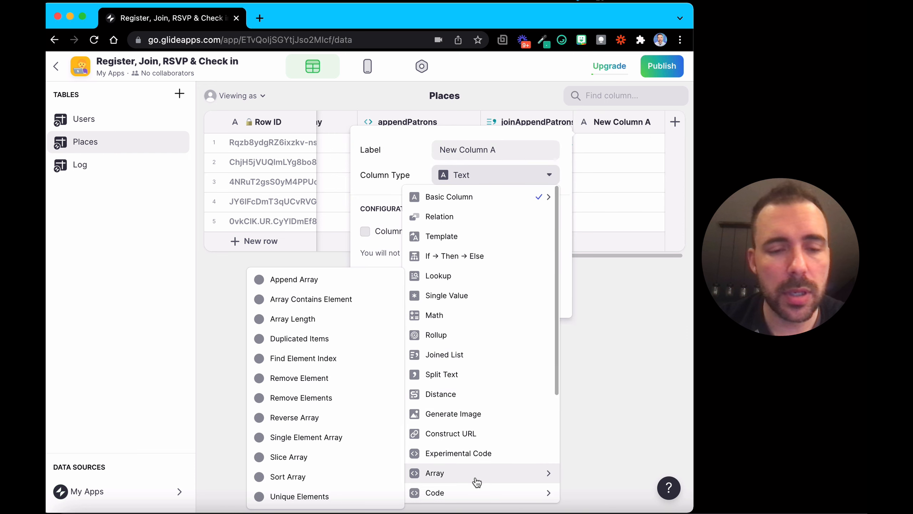
click(360, 385)
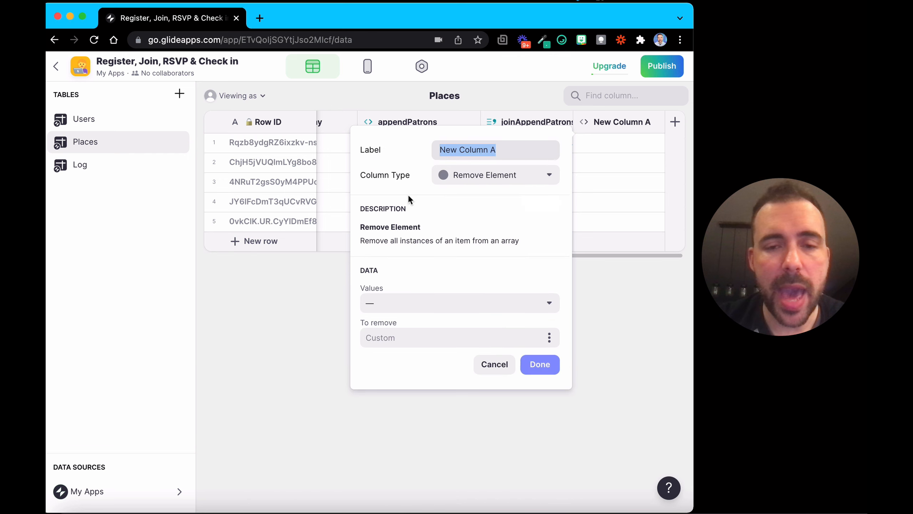
click(442, 306)
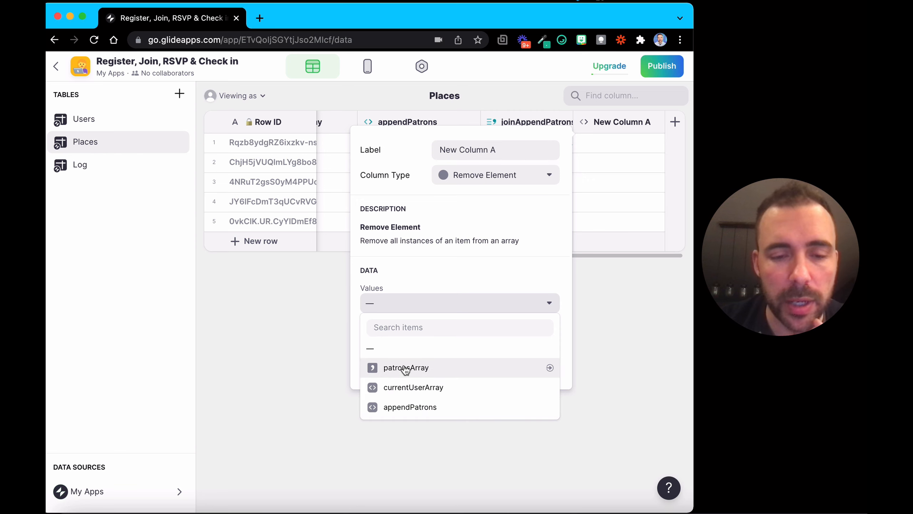
click(392, 369)
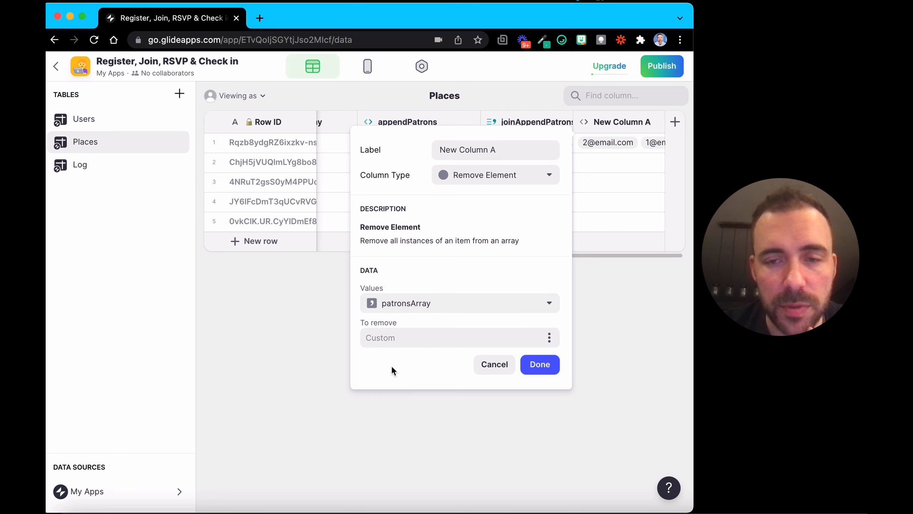
click(549, 337)
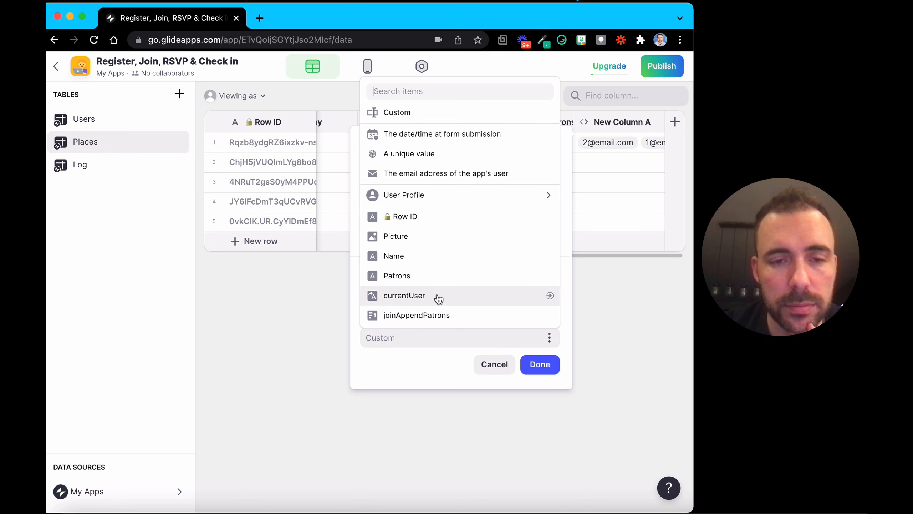
mouse_move(447, 194)
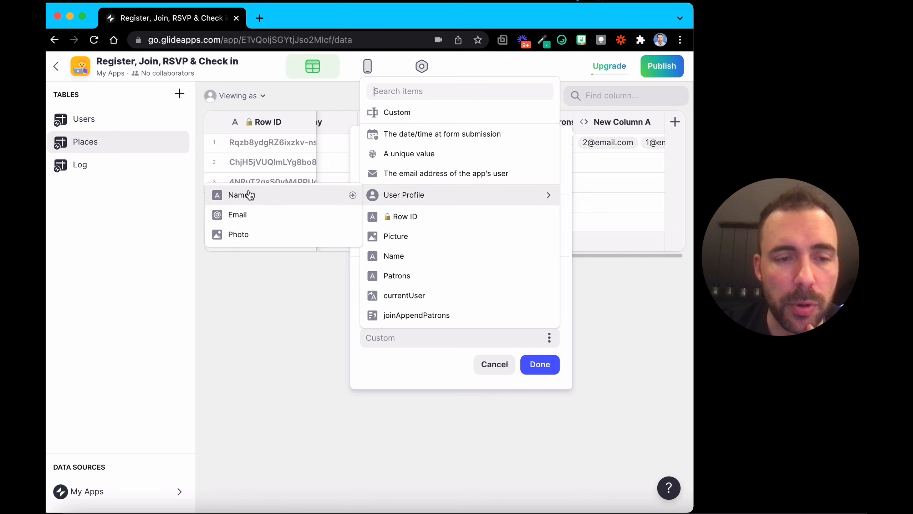
click(458, 299)
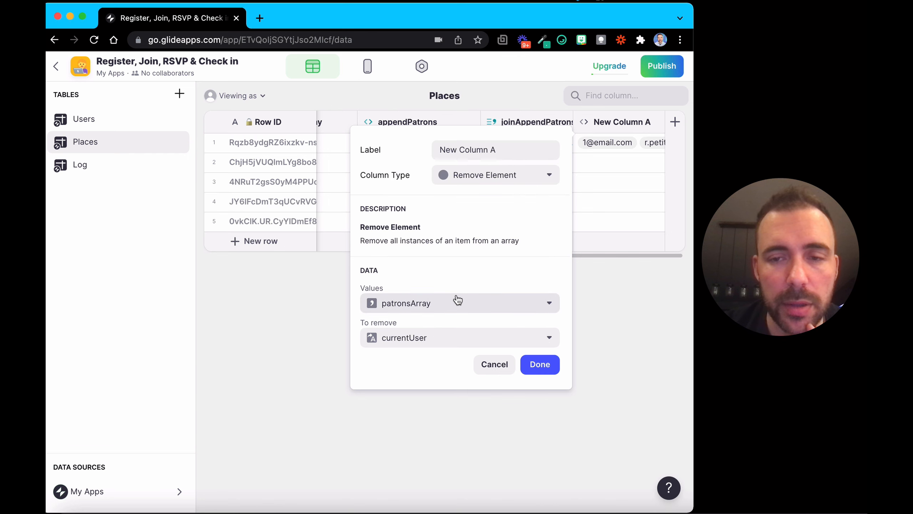
click(534, 363)
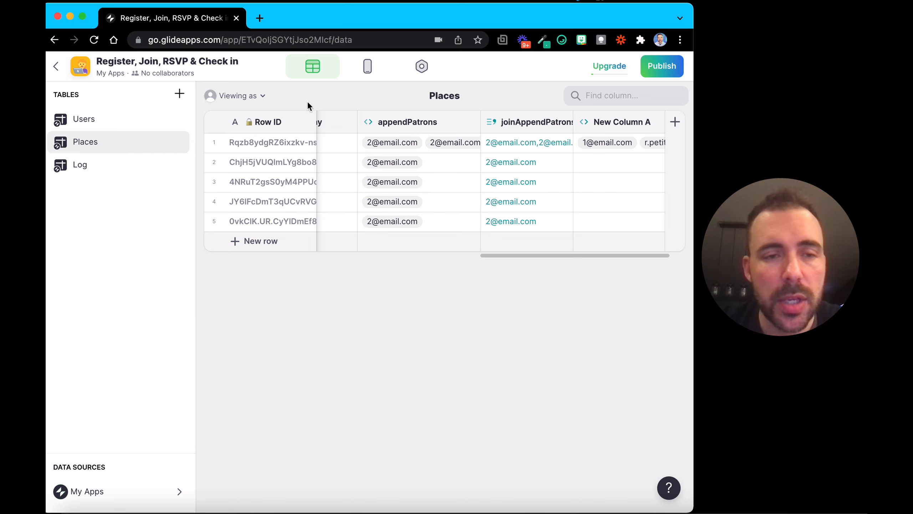
Examine Frankie's value in the Remove Element column while switching the viewed user among the available accounts.
click(255, 102)
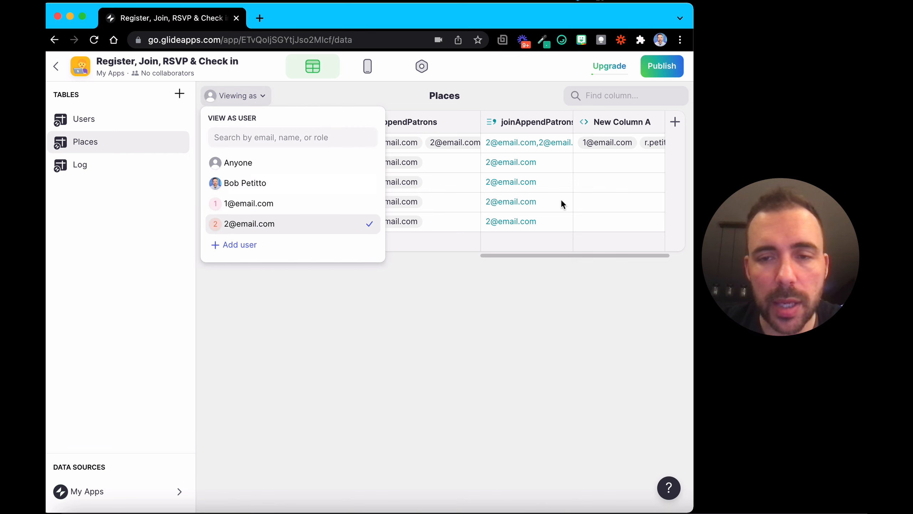
click(615, 141)
double_click(614, 141)
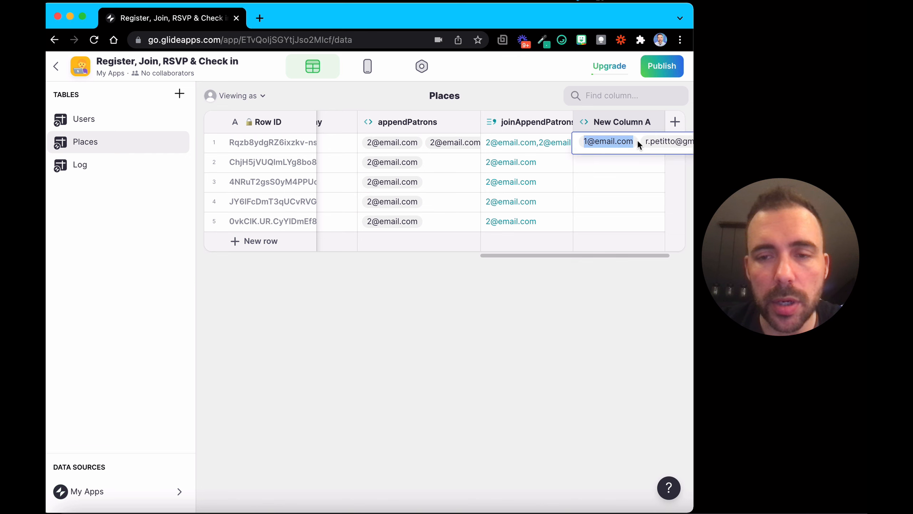
click(247, 96)
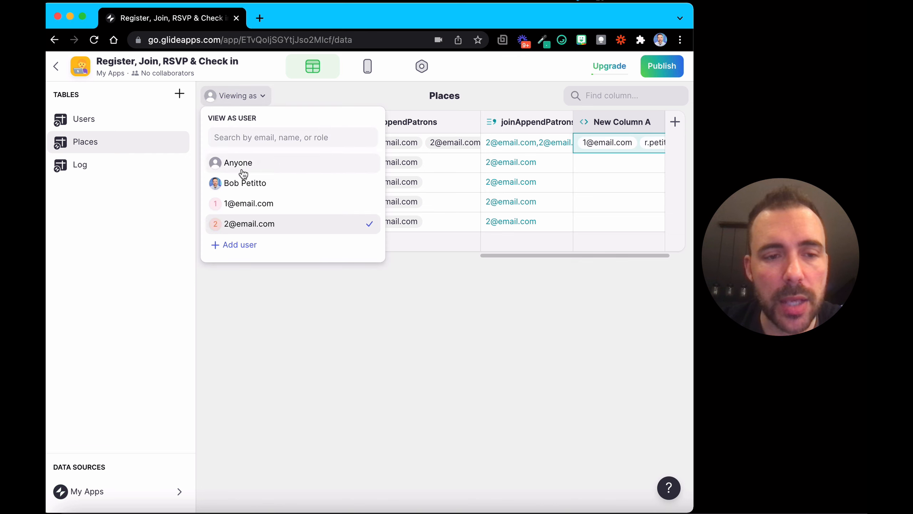
click(241, 204)
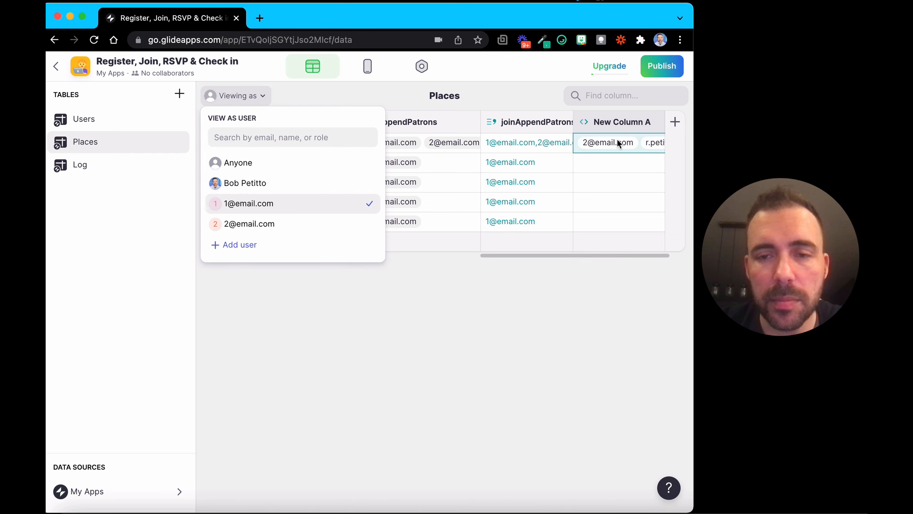
click(260, 183)
click(258, 204)
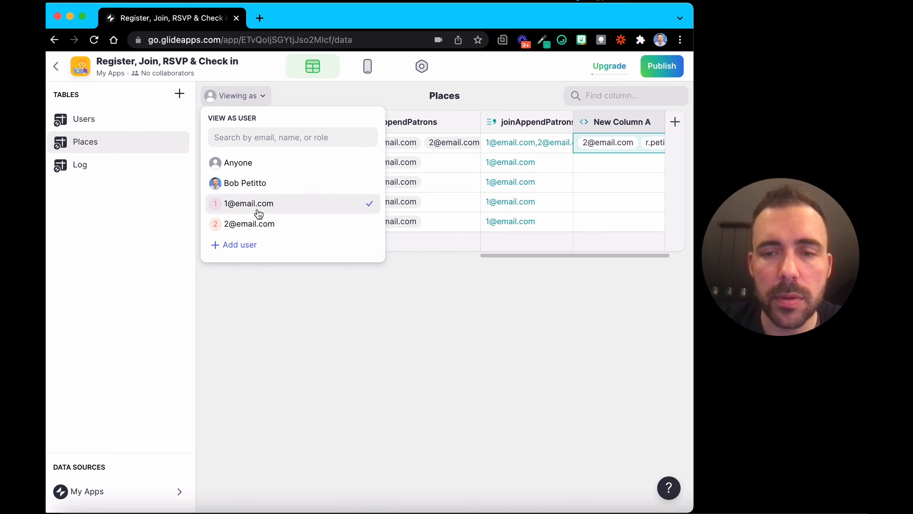
click(258, 227)
click(267, 185)
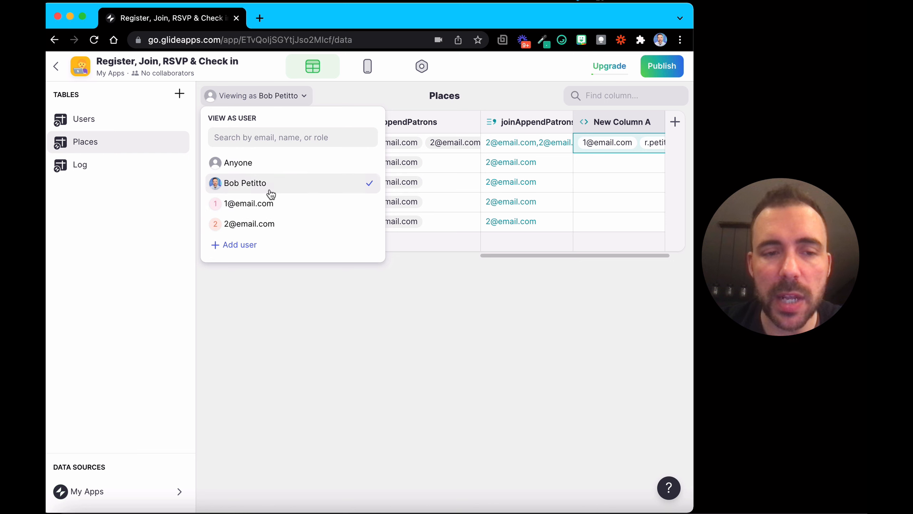
click(267, 204)
click(643, 203)
Rename the Remove Element column in the Places table to removePatronArray.
click(647, 124)
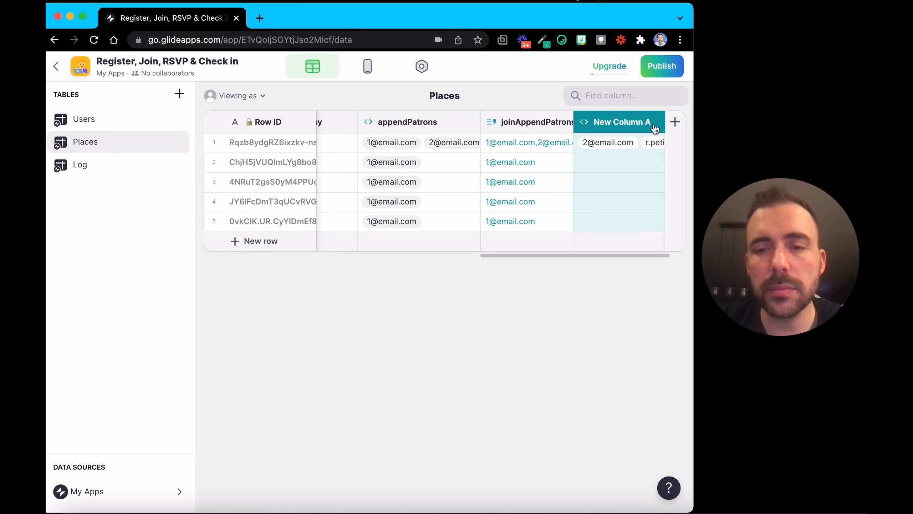
click(656, 123)
click(613, 143)
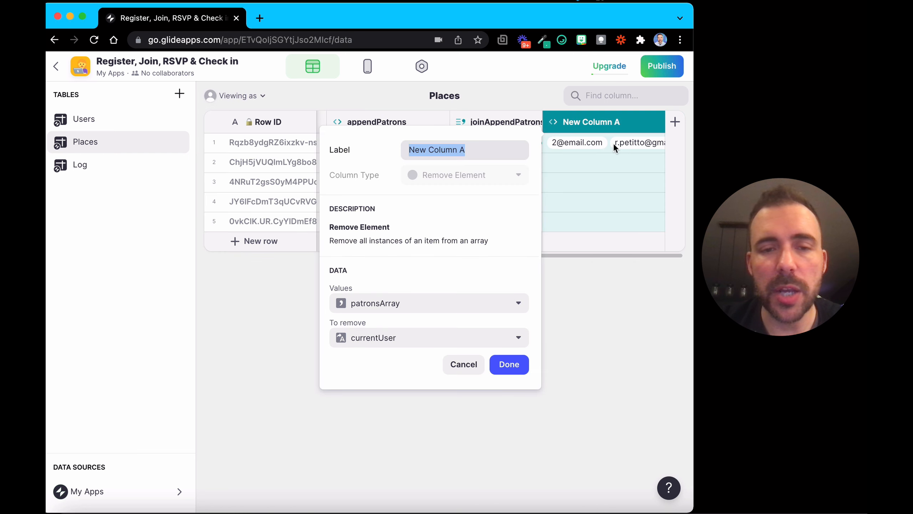
text(removeP)
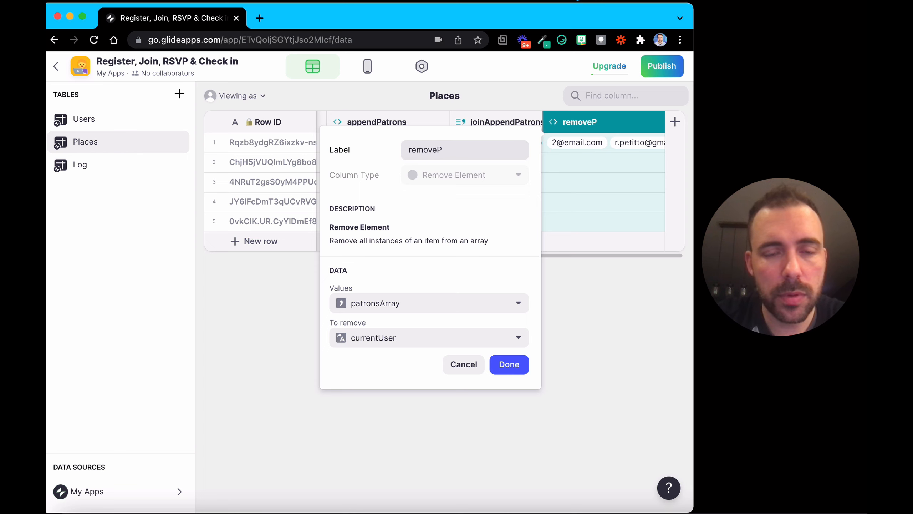
text(atron)
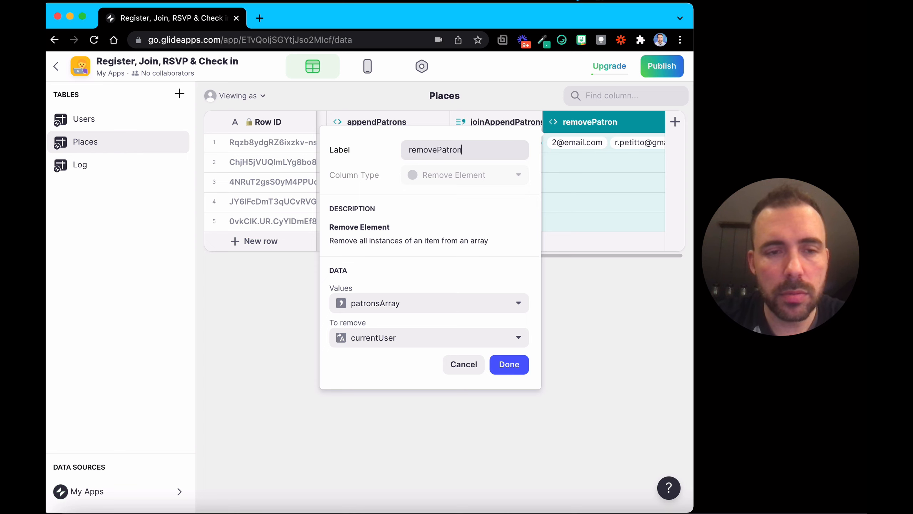
text(Array)
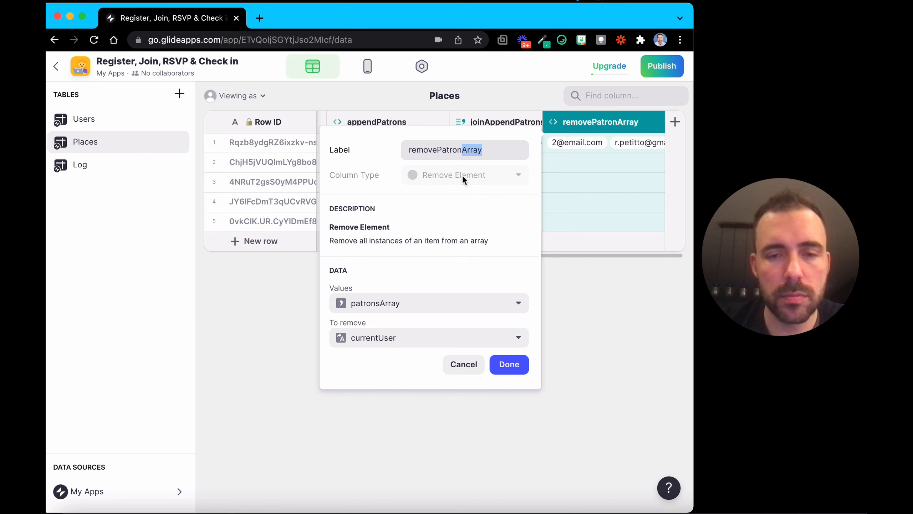
key(Left)
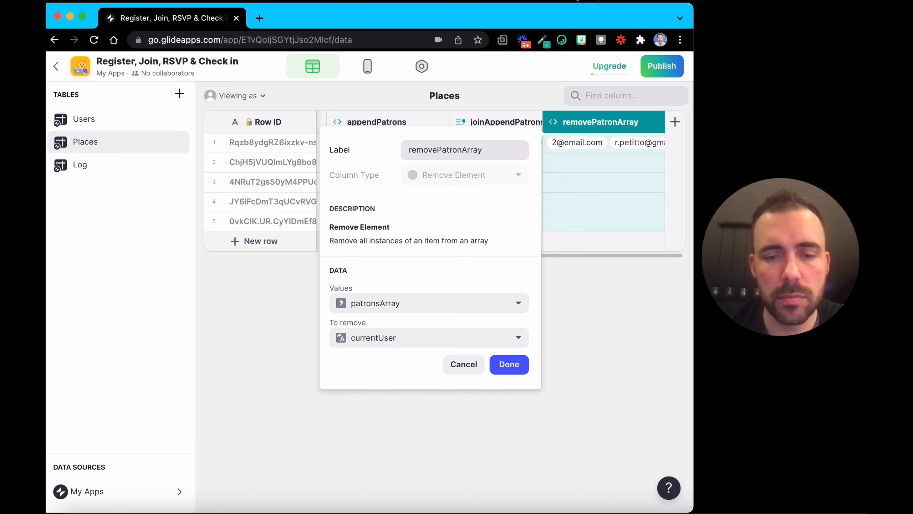
click(505, 365)
click(489, 140)
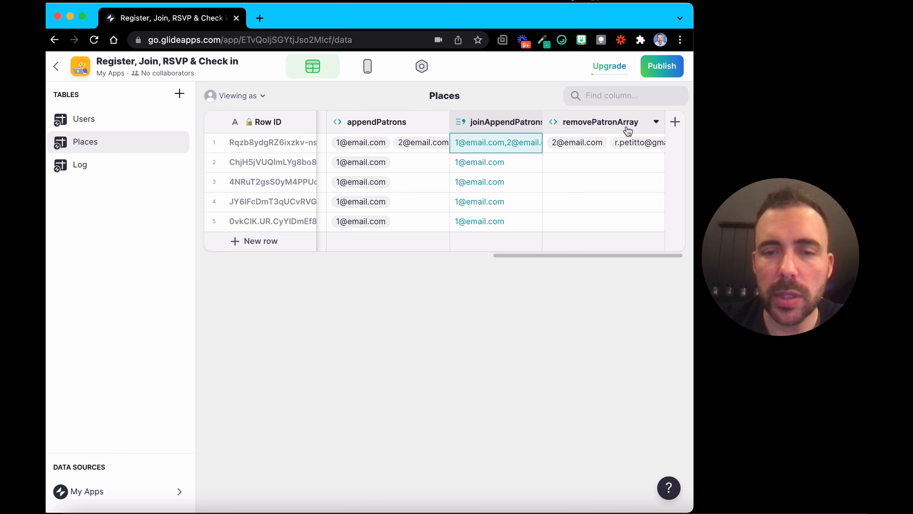
Start a new Joined List column in the Places table labelled joinRemovePatrons.
click(675, 121)
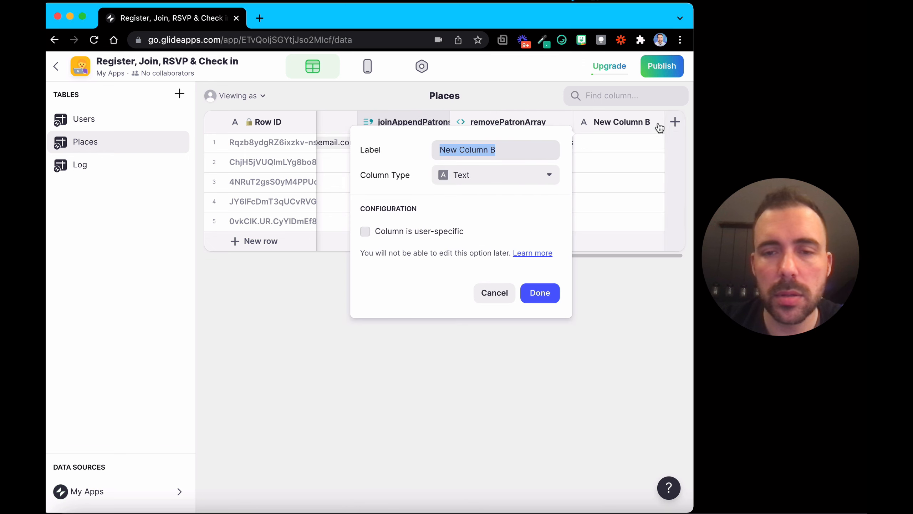
click(483, 184)
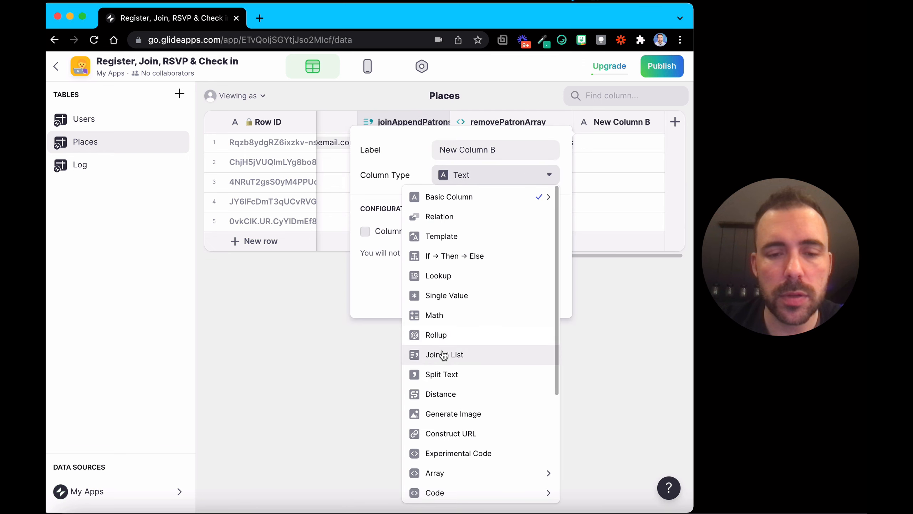
click(444, 353)
text(r)
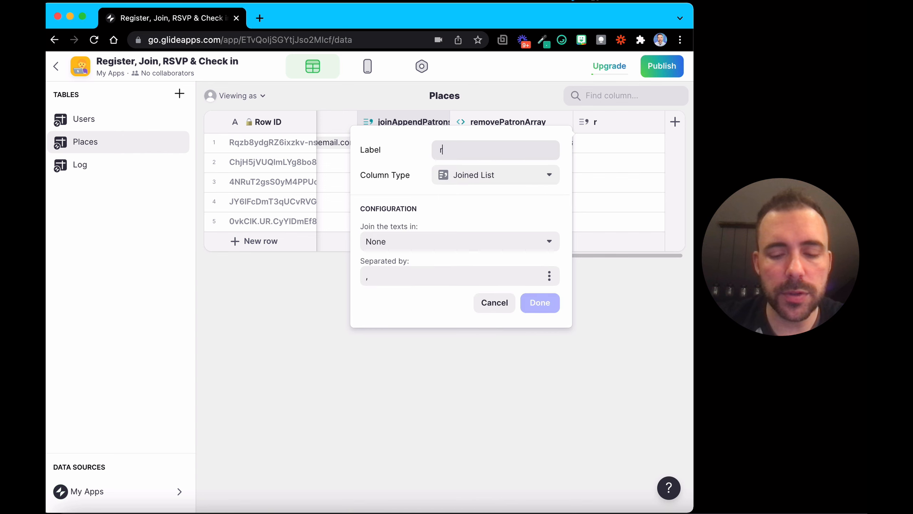
text(emove)
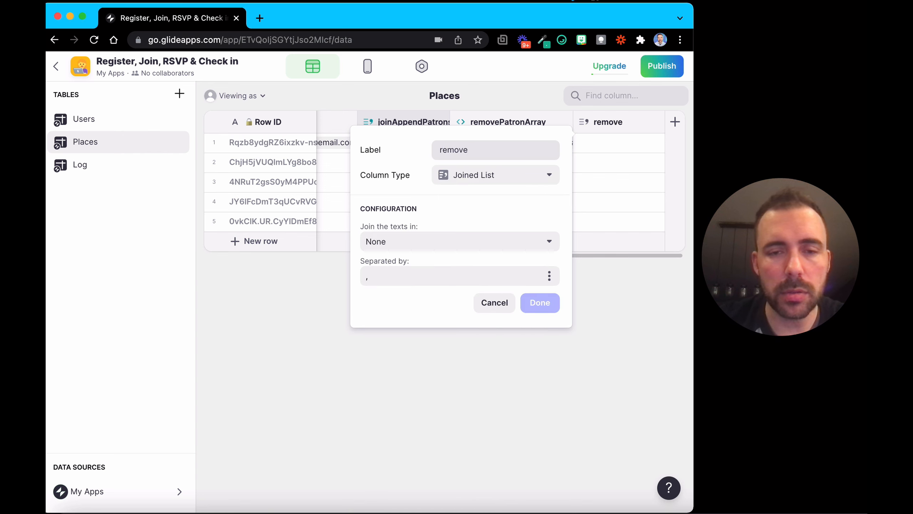
text(Pa)
key(super+a)
text(jo)
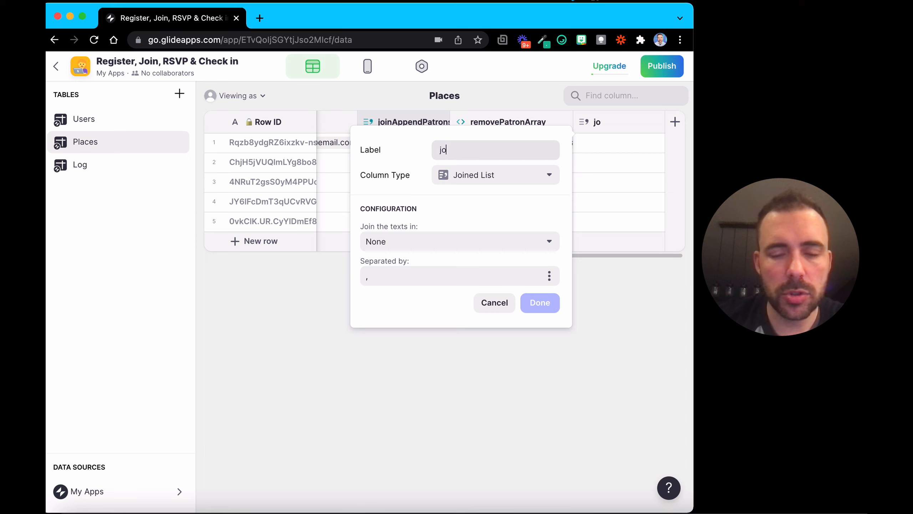
text(inRemovePr)
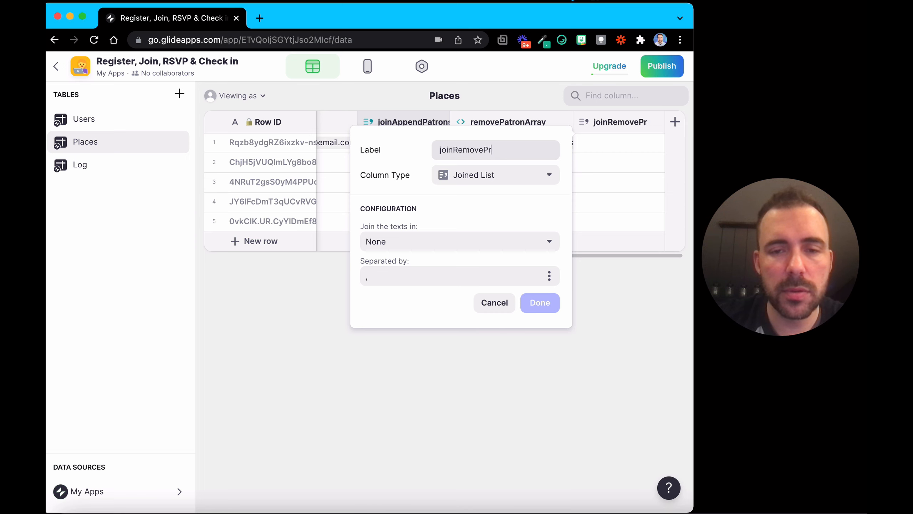
key(BackSpace)
text(atrons)
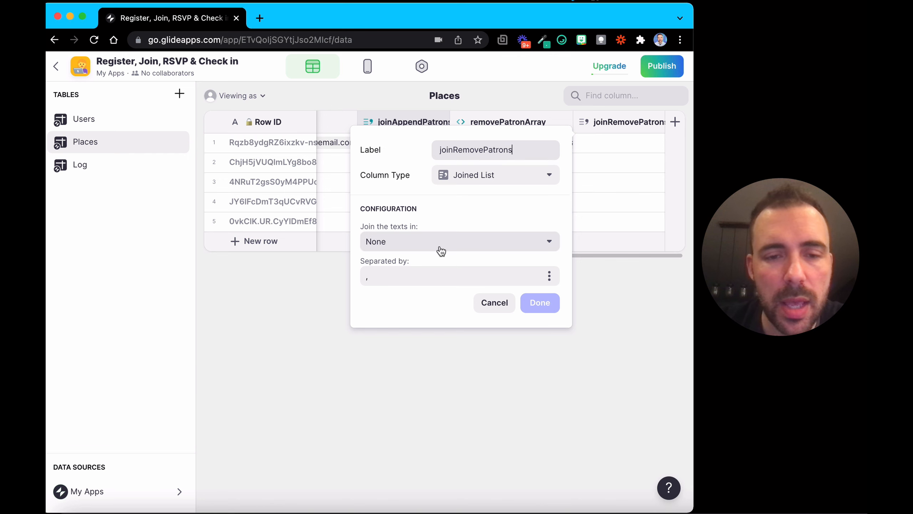
Make the joinRemovePatrons column join the removePatronArray values, separated by a comma without a space.
click(441, 250)
mouse_move(427, 292)
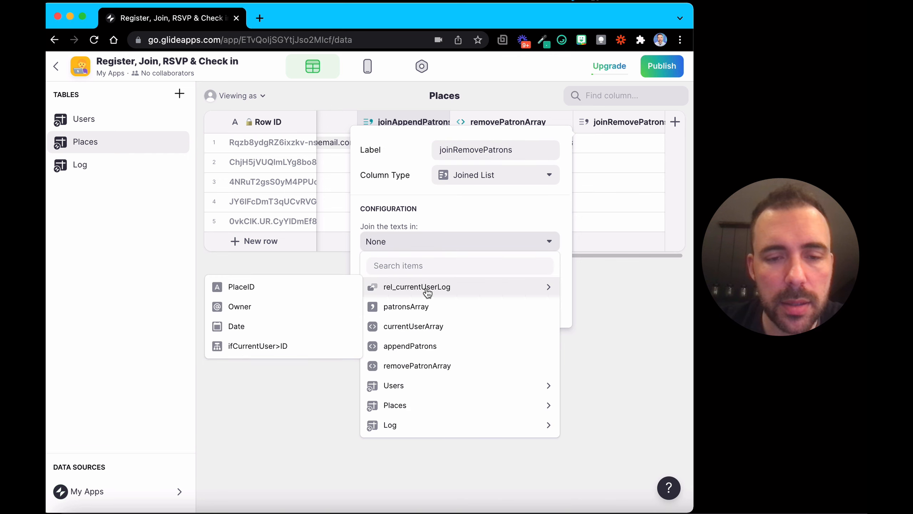
click(419, 366)
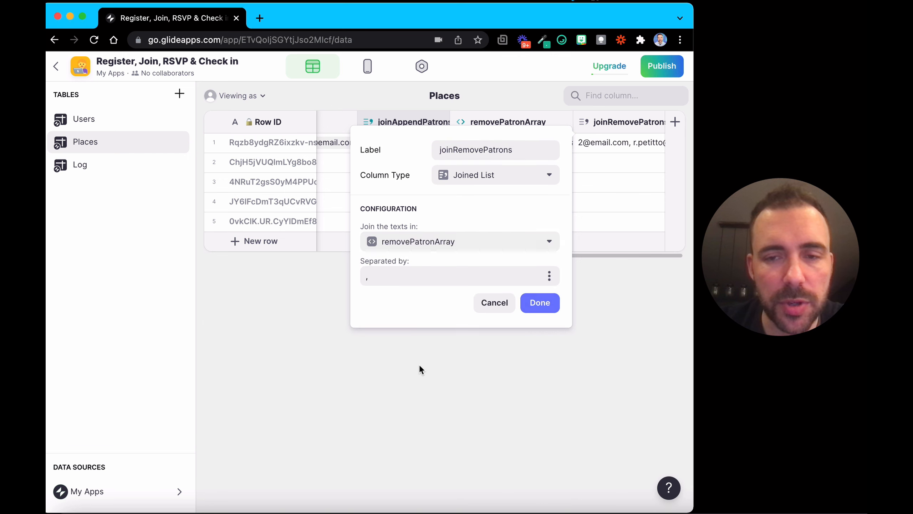
click(501, 277)
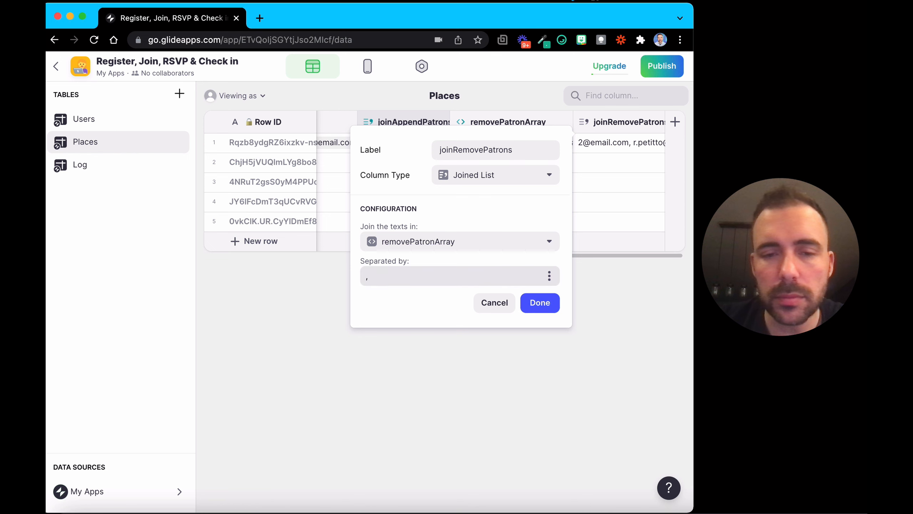
click(540, 302)
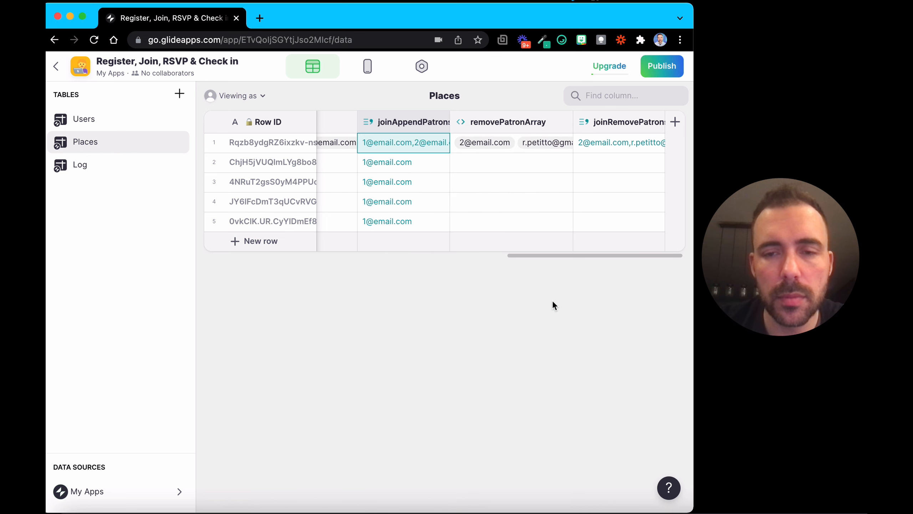
Delete the checked-in hint from Frankie's details screen in the layout editor, and duplicate the Check In button.
click(366, 68)
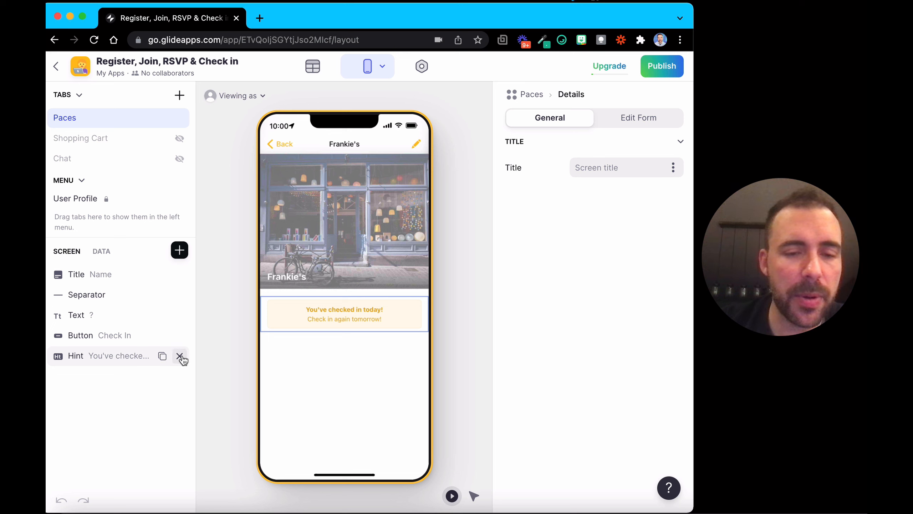
click(180, 356)
click(158, 336)
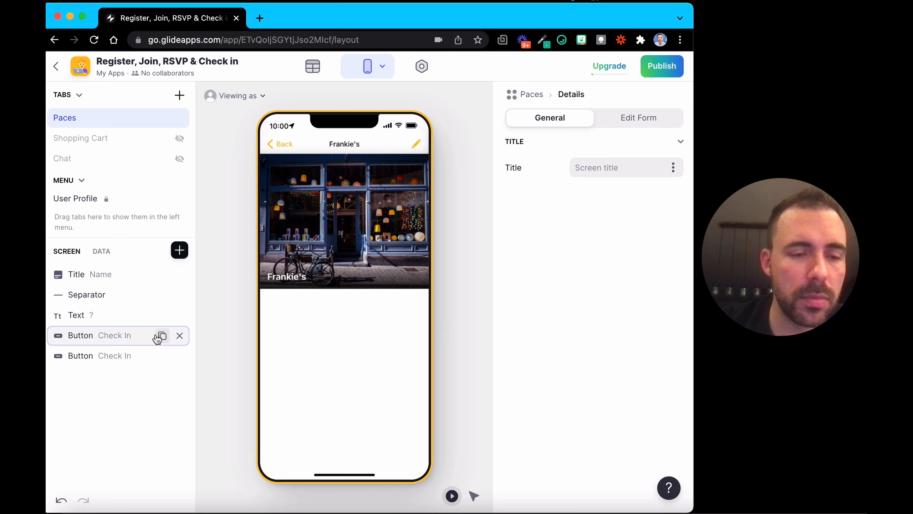
Set the title of the duplicated button to "Remove Check In".
click(110, 358)
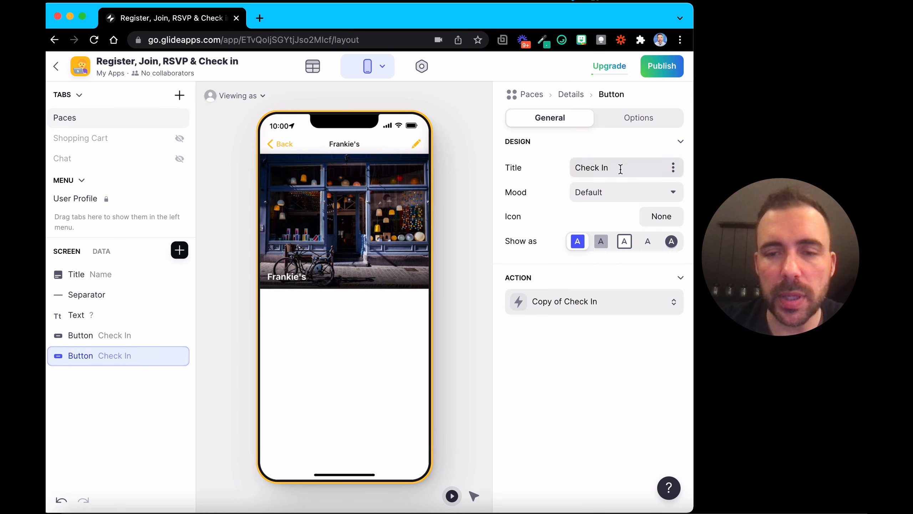
drag(620, 169, 514, 170)
text(Remove Check)
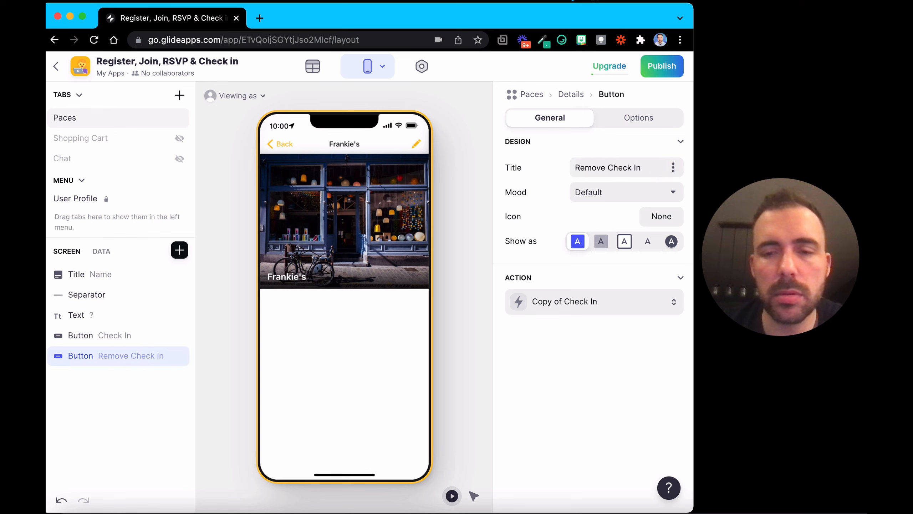
Show the Remove Check In button only when Patrons includes the signed-in user's email, and give it the light tinted style.
click(620, 117)
click(562, 168)
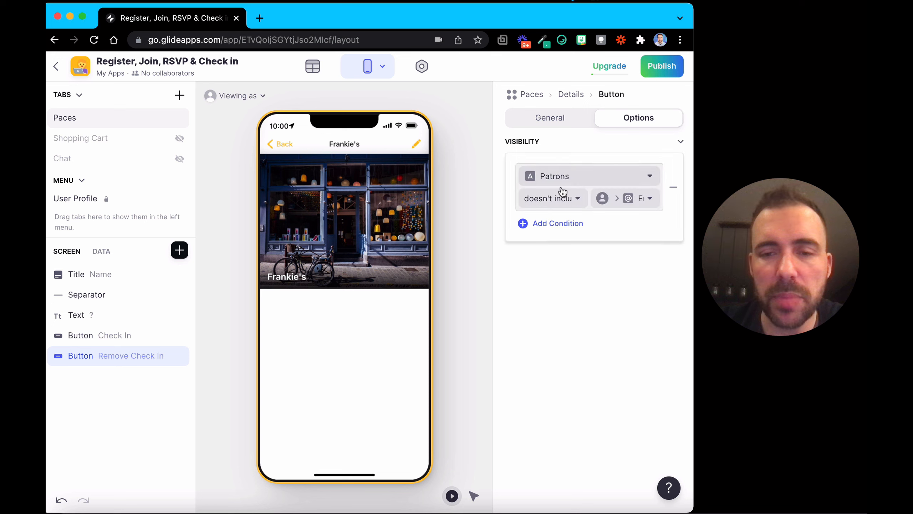
click(562, 191)
click(518, 298)
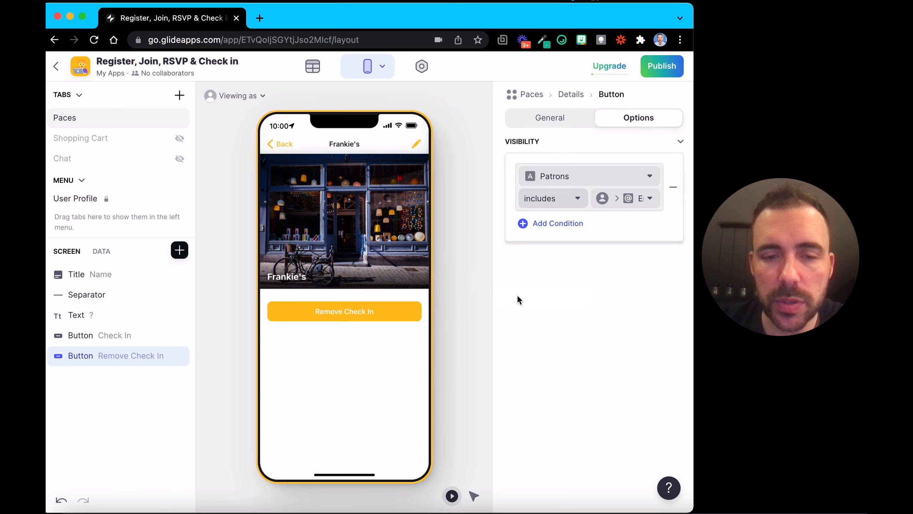
click(548, 117)
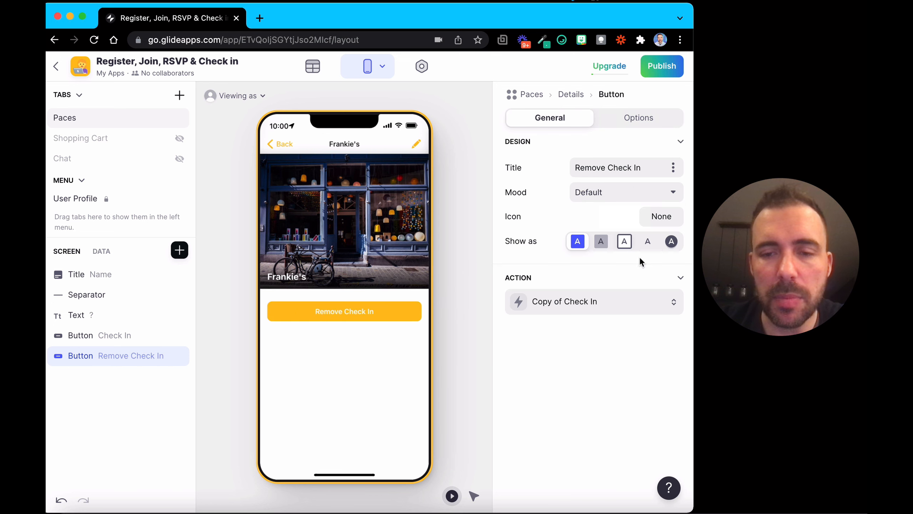
click(598, 242)
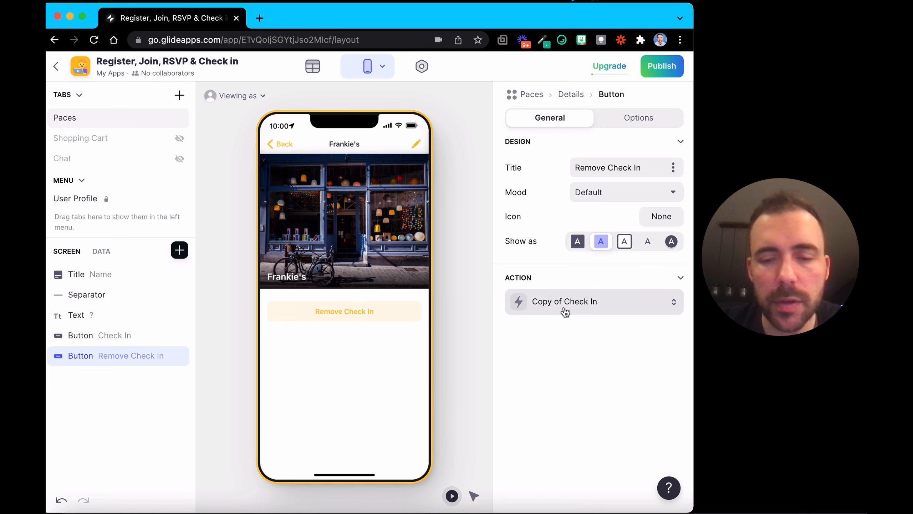
Edit the Remove Check In button's action so that Set Column Values writes joinRemovePatrons to Patrons.
click(581, 310)
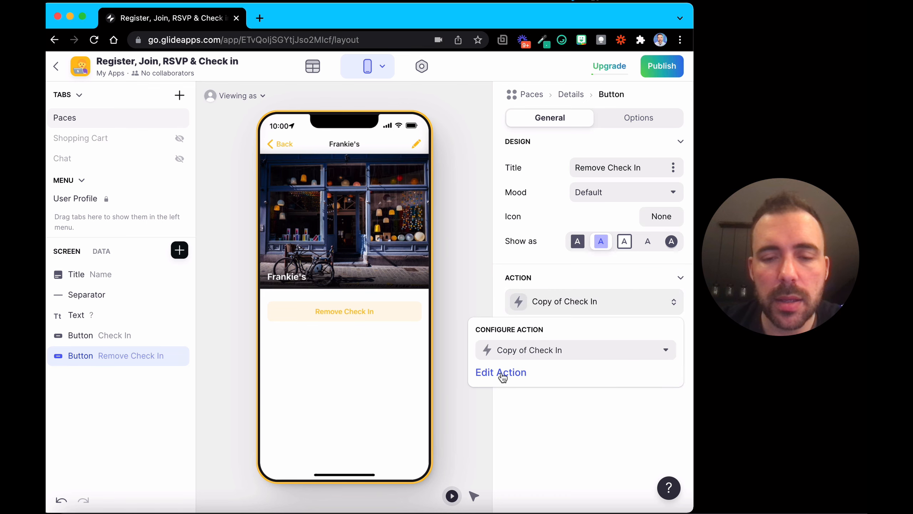
click(500, 373)
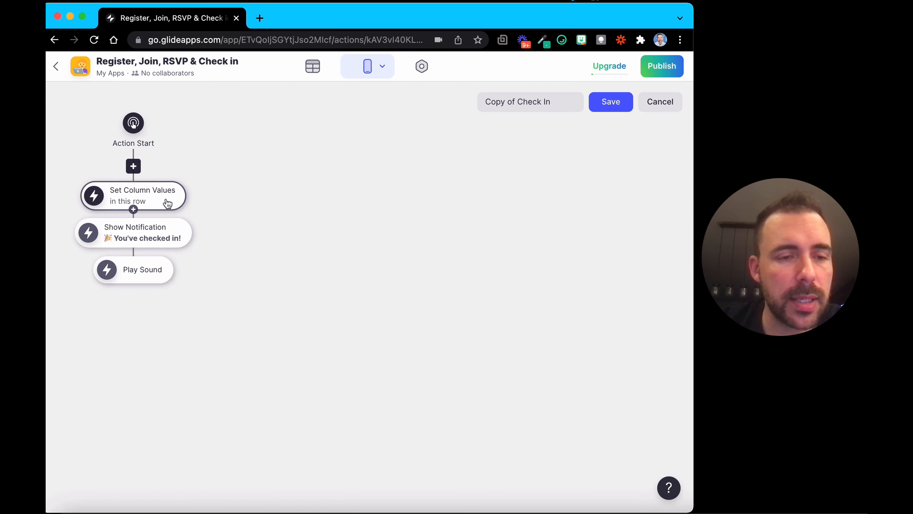
click(150, 196)
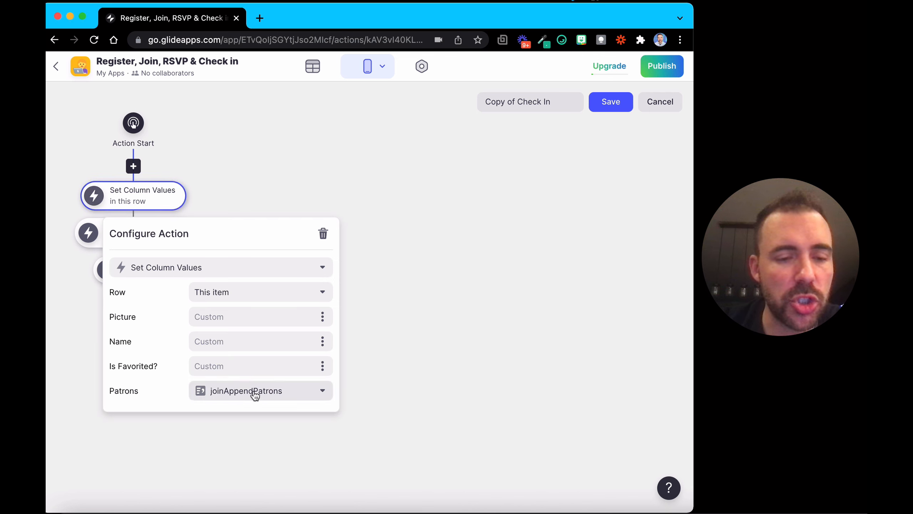
click(231, 392)
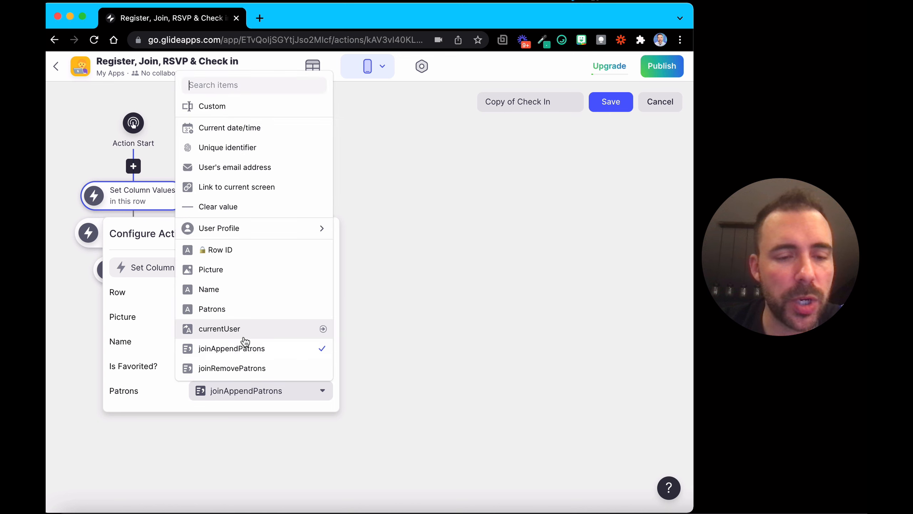
click(243, 368)
click(477, 189)
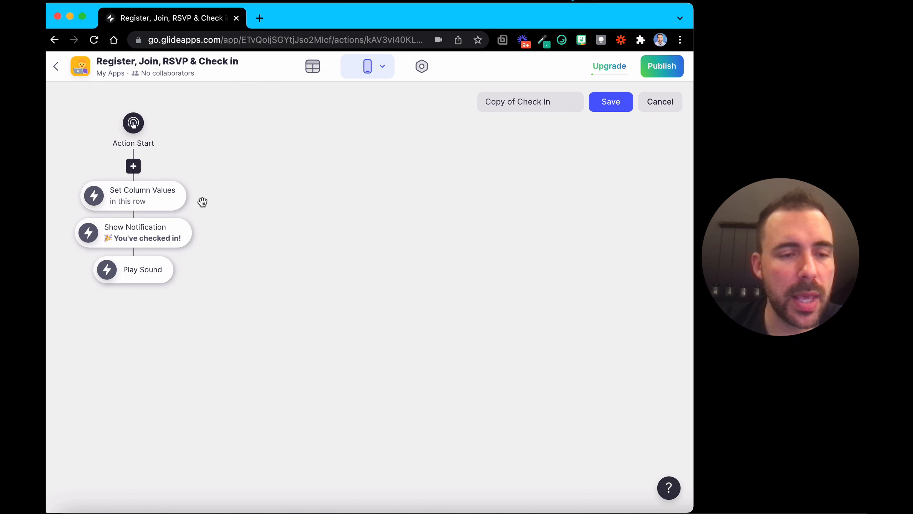
Change the notification message in the Remove Check In action to "You've removed your check in!" and save the action.
click(159, 237)
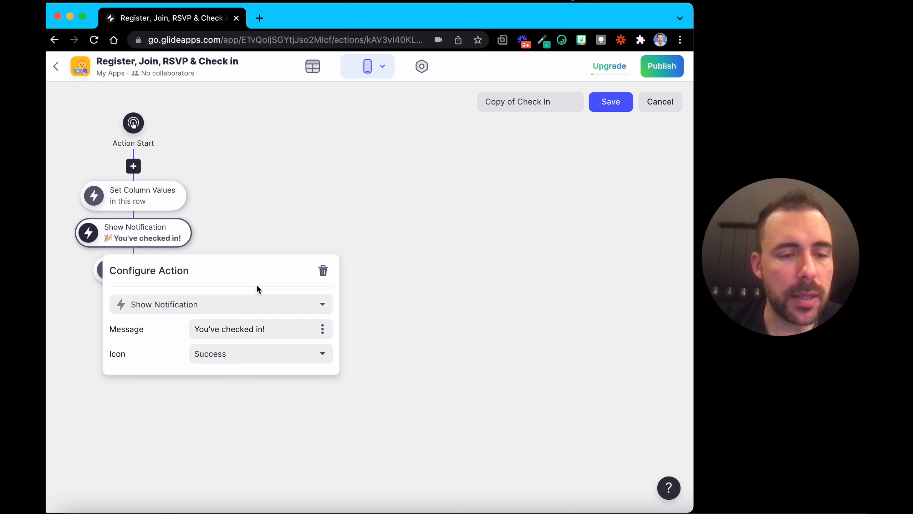
double_click(234, 325)
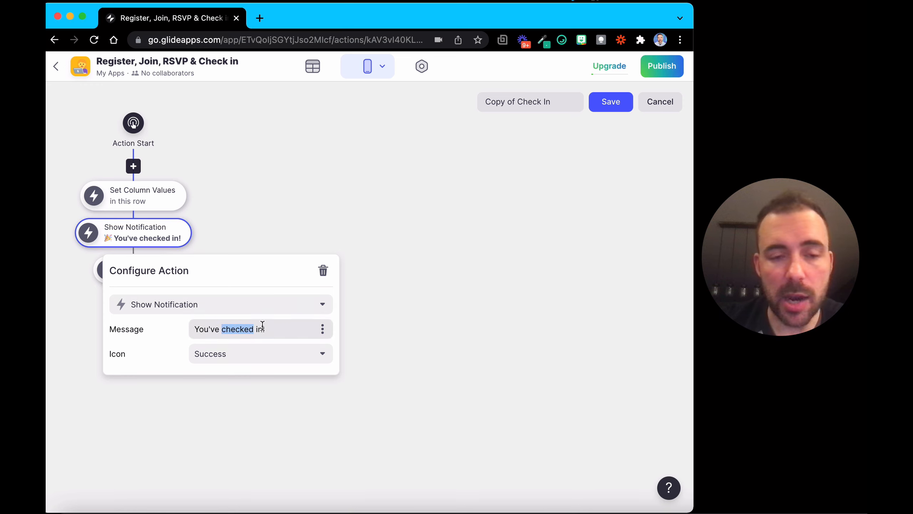
text(removed)
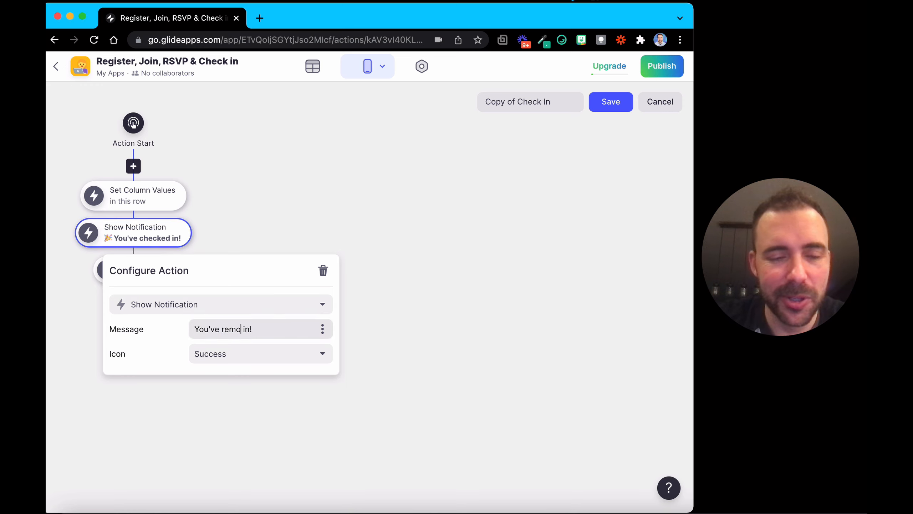
text( your check)
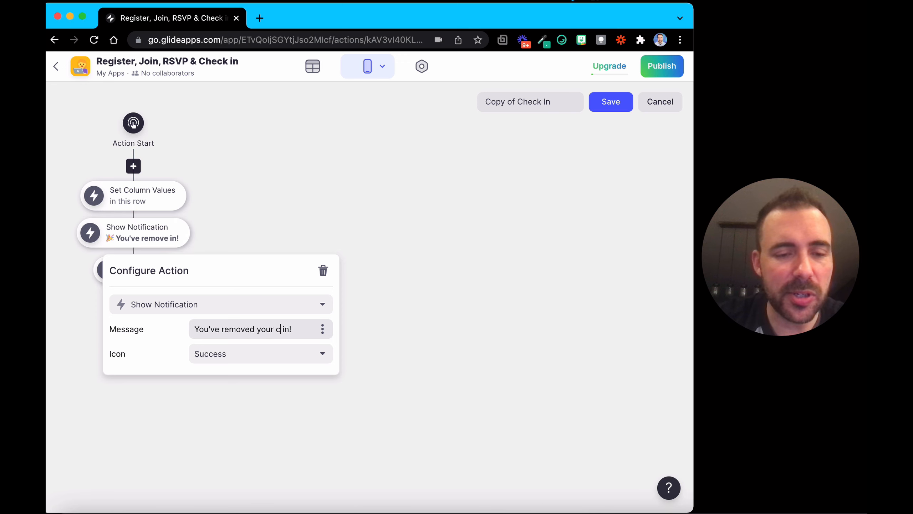
click(615, 104)
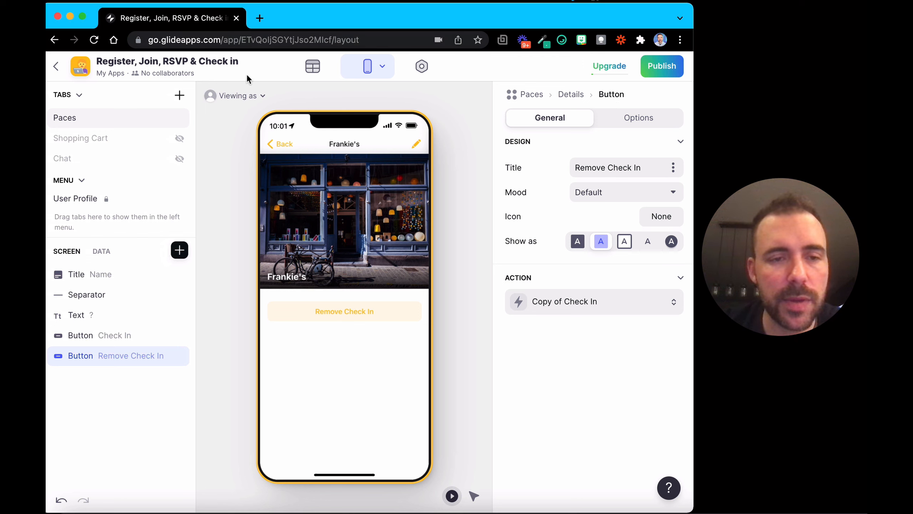
Preview the app as the signed-in user and test removing the check-in and checking in again on Frankie's screen.
click(230, 96)
click(242, 184)
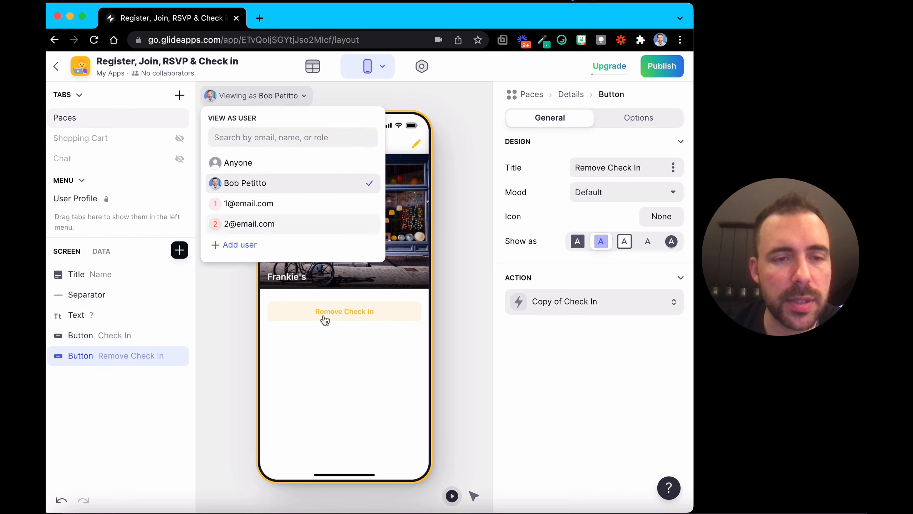
click(348, 312)
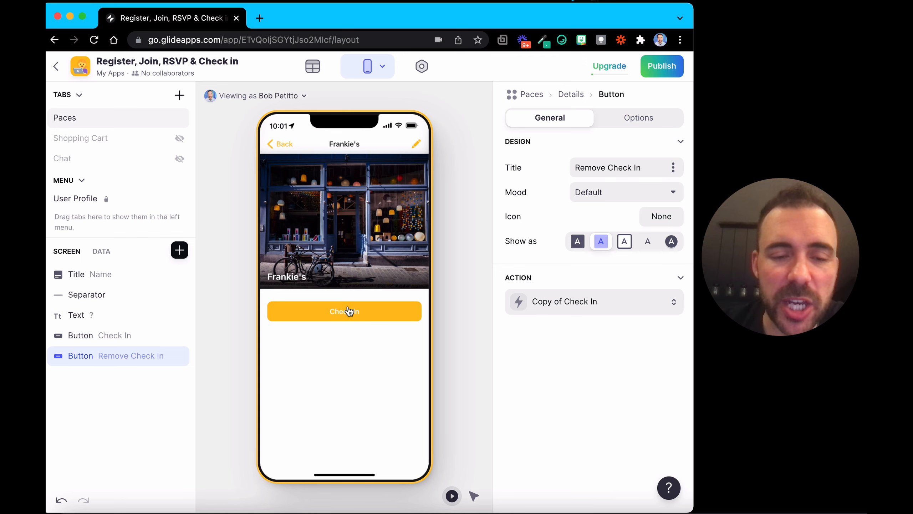
click(381, 312)
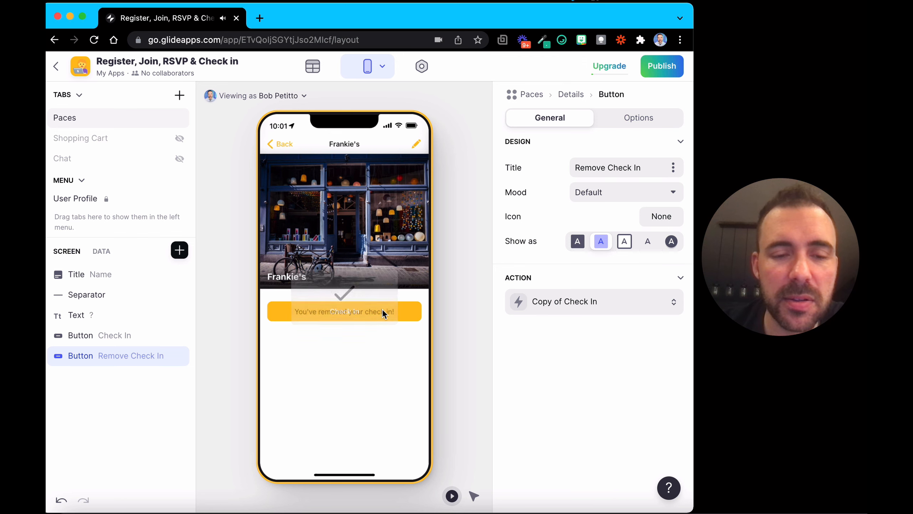
click(382, 310)
click(409, 312)
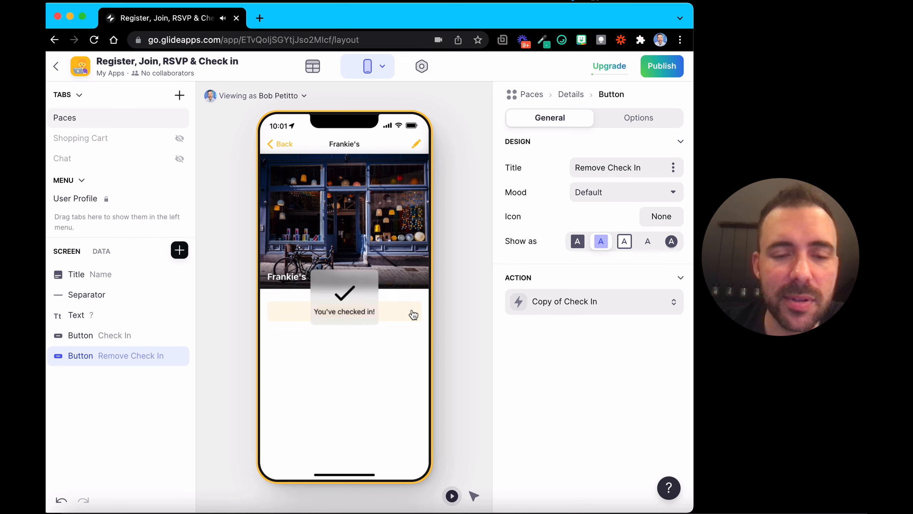
click(412, 313)
click(402, 317)
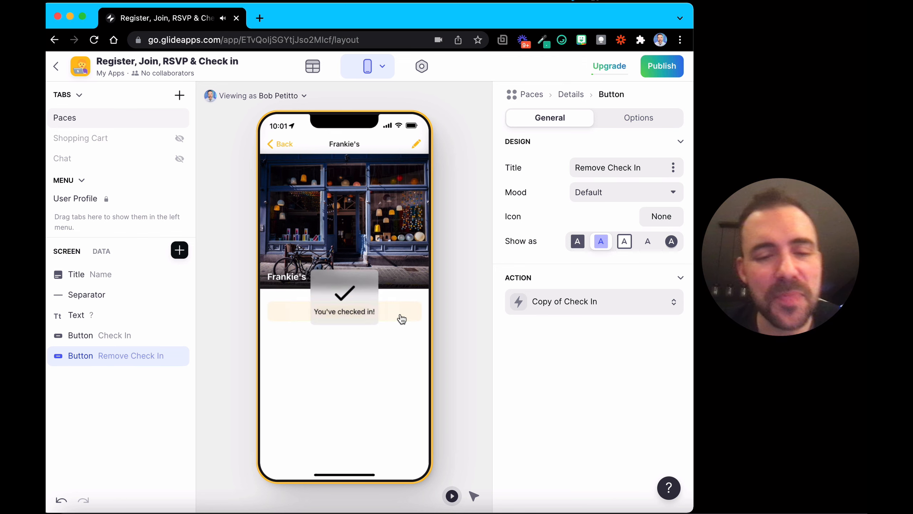
Examine the check-in records in the Log table, and widen the Patrons column in Places to compare it with the array columns.
click(313, 66)
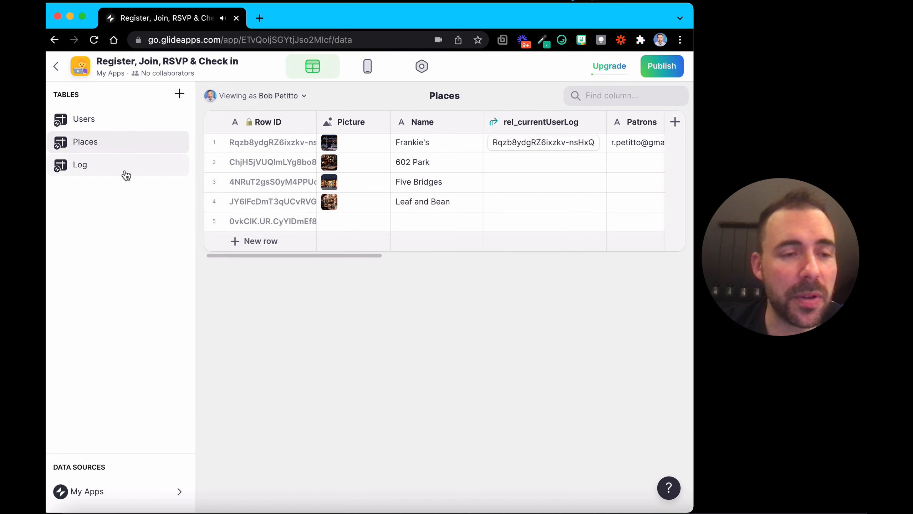
click(127, 171)
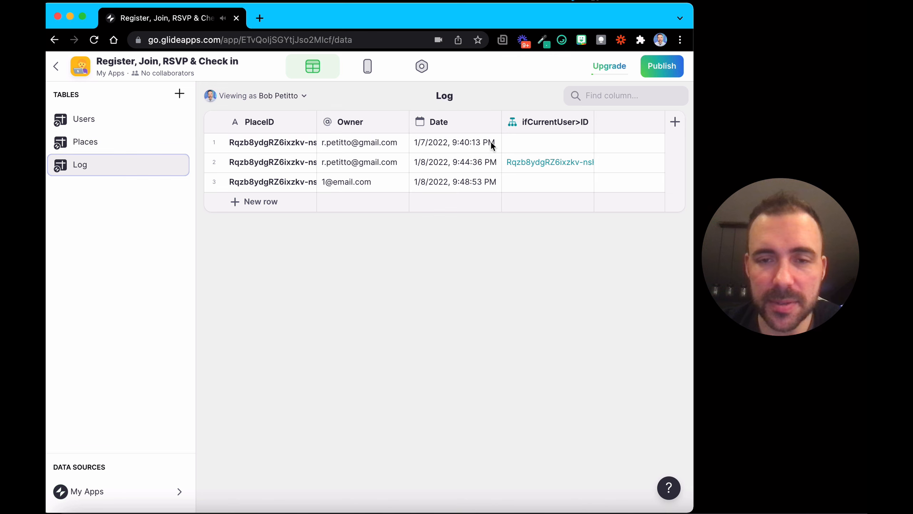
click(80, 152)
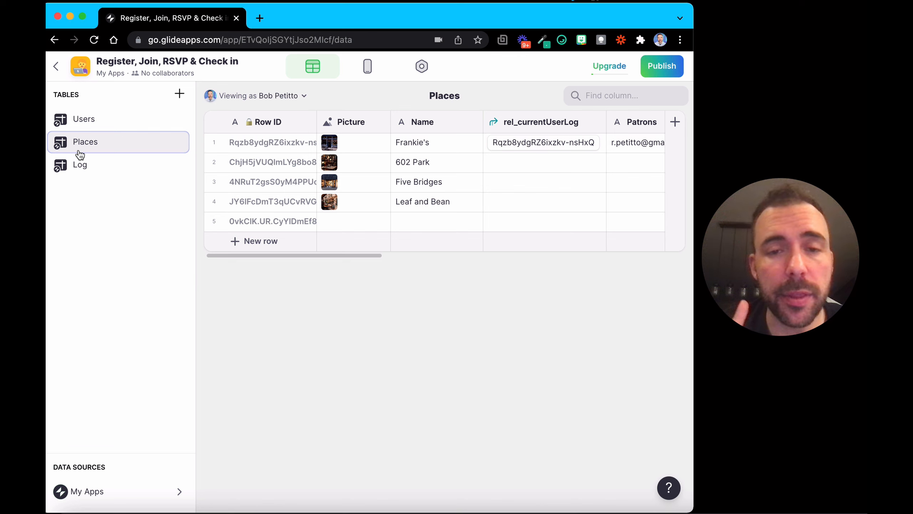
scroll(396, 202, right, 5)
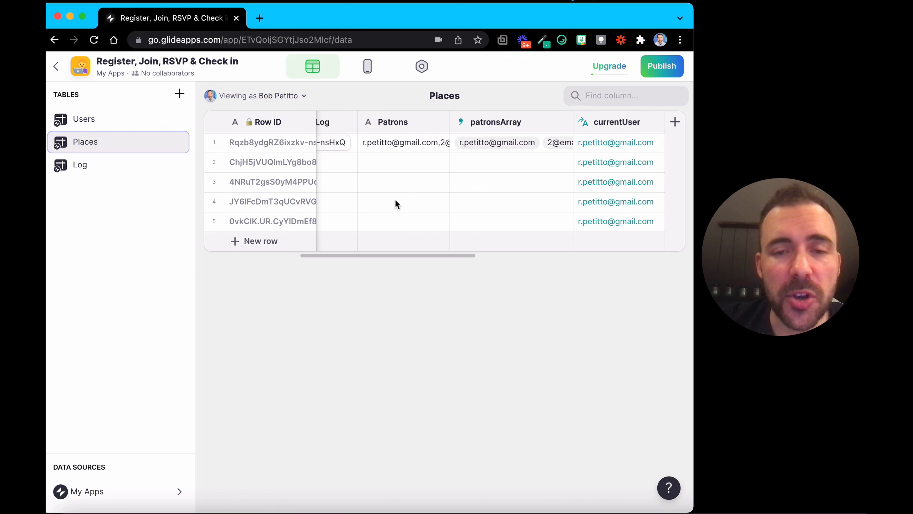
scroll(396, 204, left, 3)
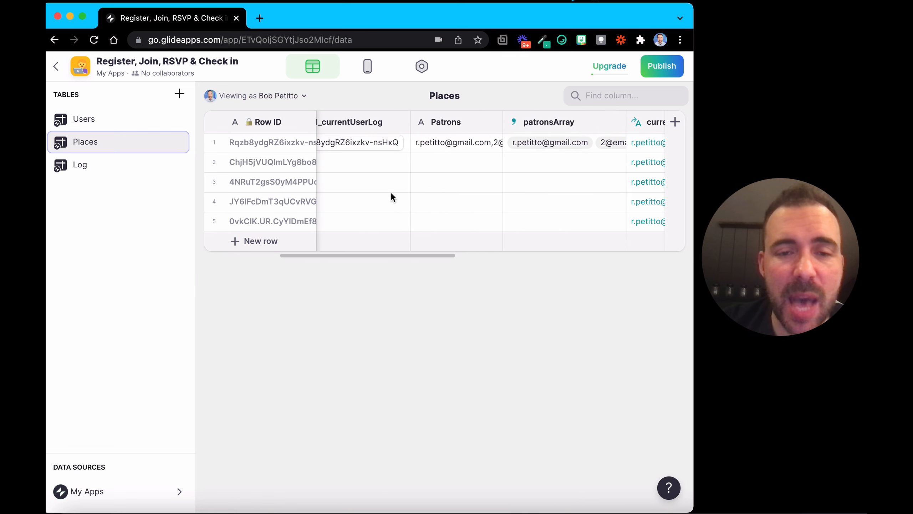
click(454, 144)
drag(503, 124, 594, 125)
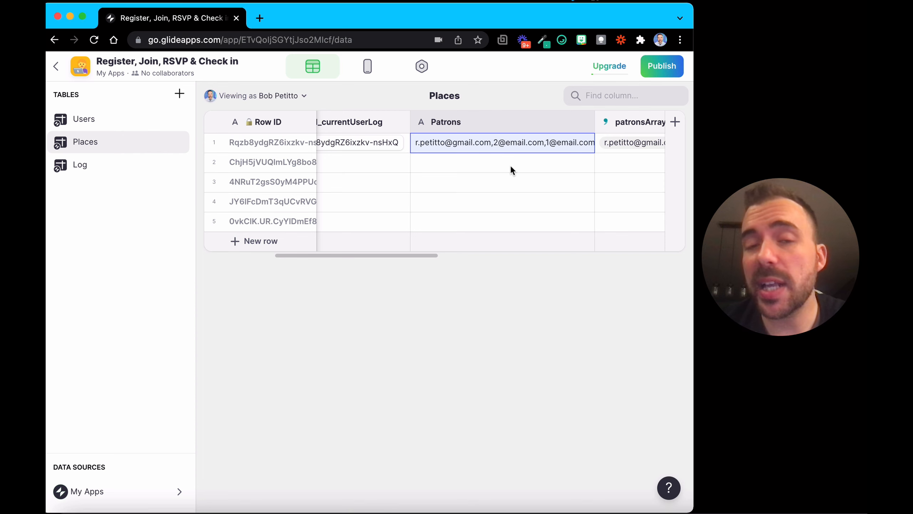
scroll(511, 170, right, 10)
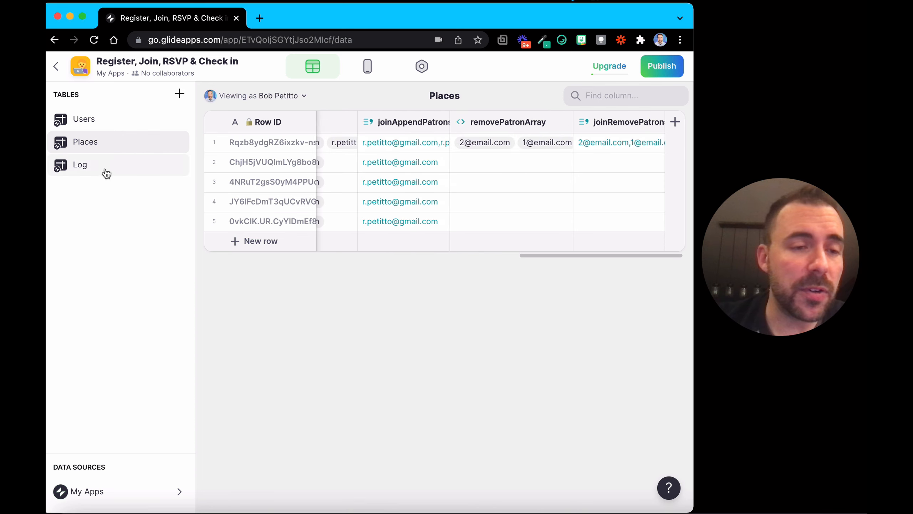
scroll(482, 142, left, 6)
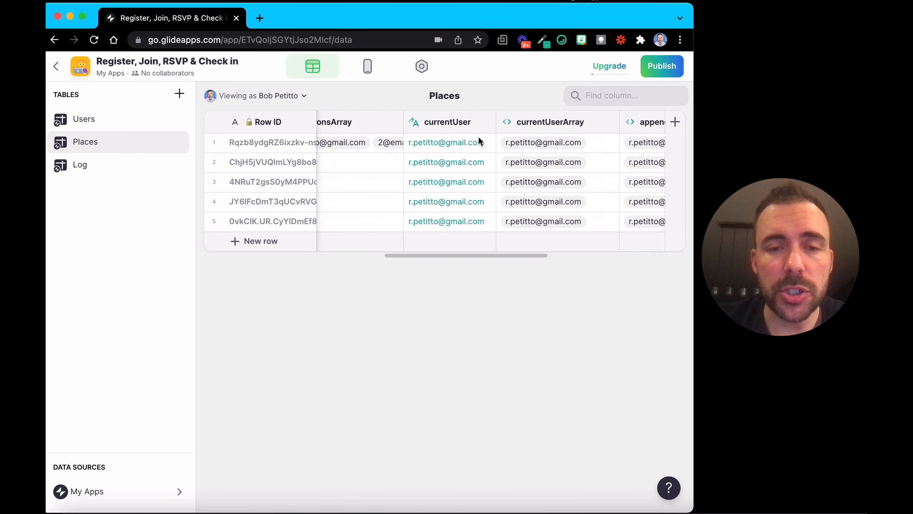
scroll(481, 142, right, 5)
scroll(480, 141, left, 8)
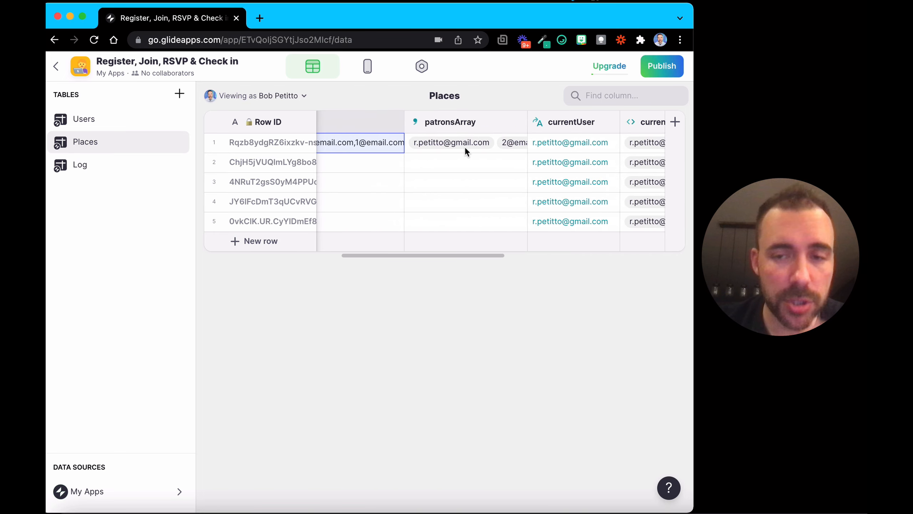
Add a multiple-match relation column named rel_log to Places, matching Row ID to PlaceID in the Log table.
click(676, 123)
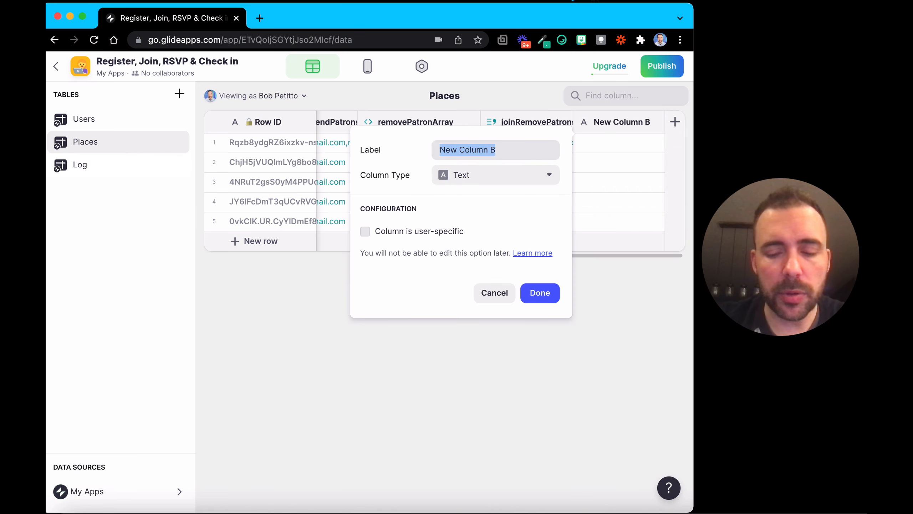
text(rel_)
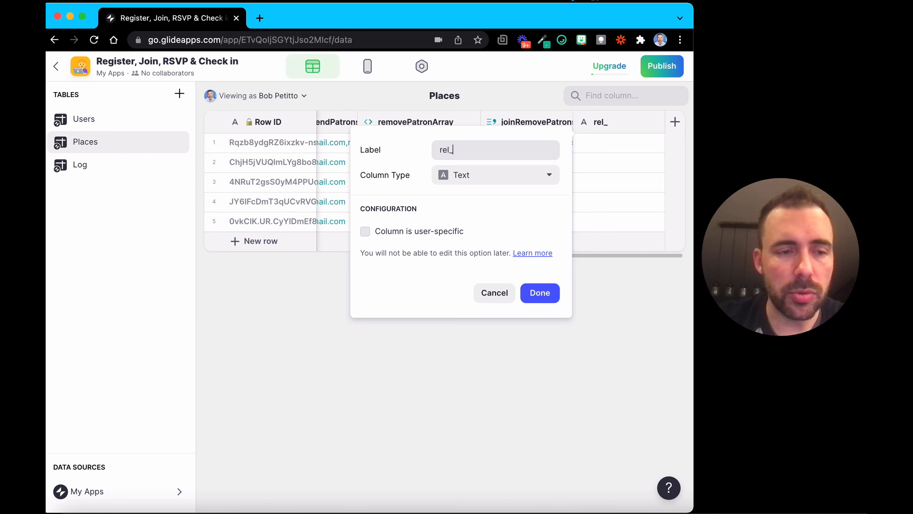
text(log)
click(504, 175)
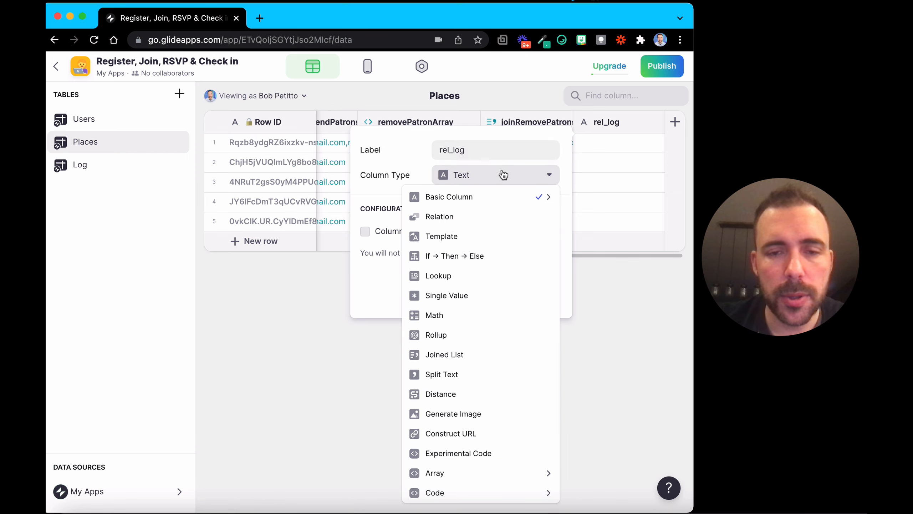
click(473, 220)
click(448, 249)
click(449, 250)
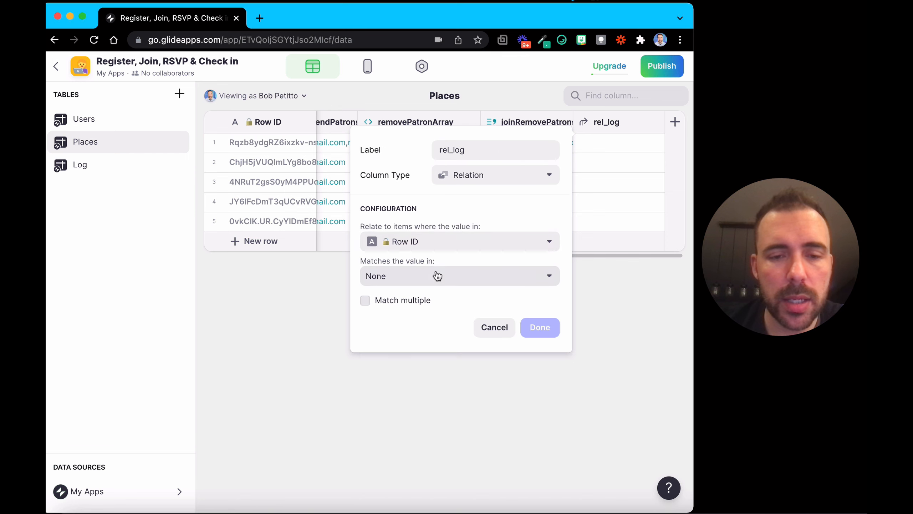
click(437, 275)
mouse_move(408, 363)
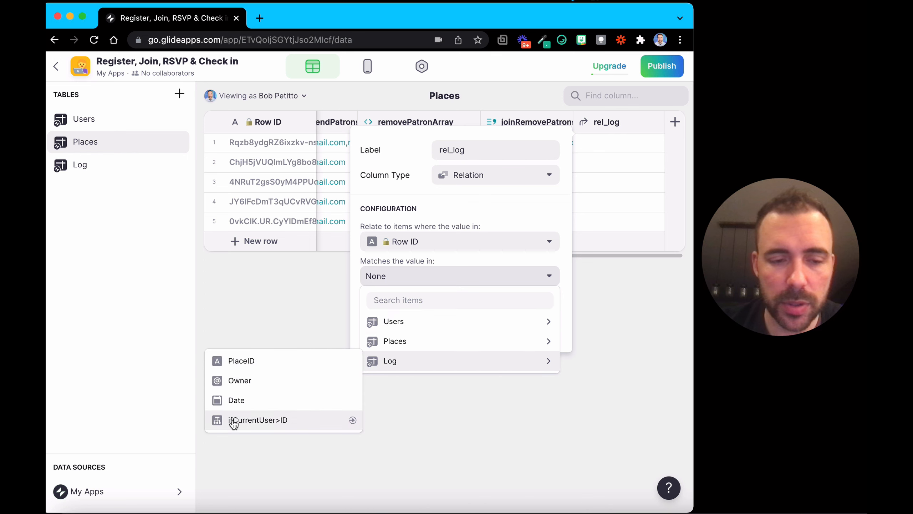
click(255, 359)
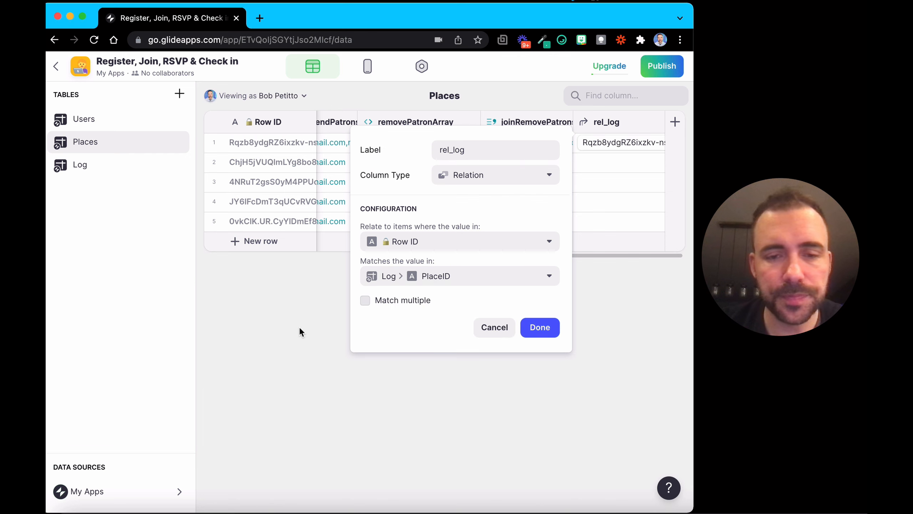
click(392, 302)
click(541, 326)
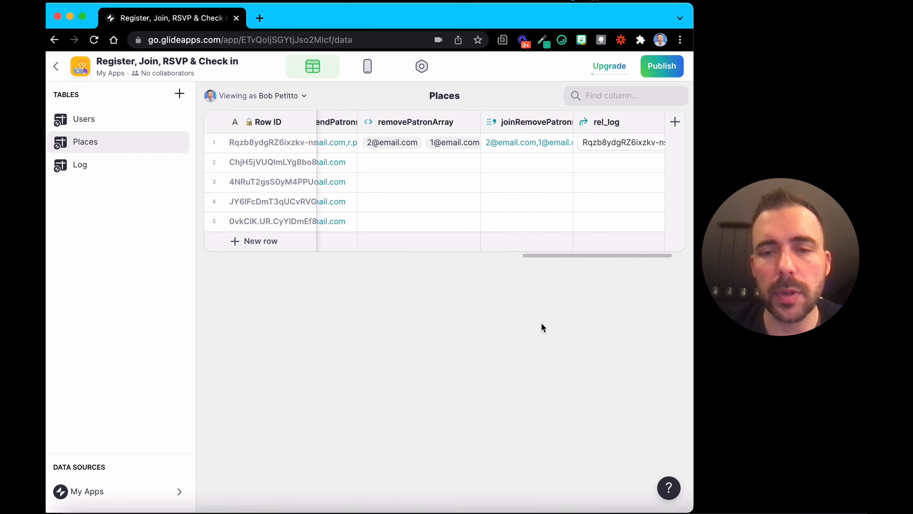
Add a rollup column named countPatrons that counts Owner through rel_log, and open Frankie's related log records.
click(675, 122)
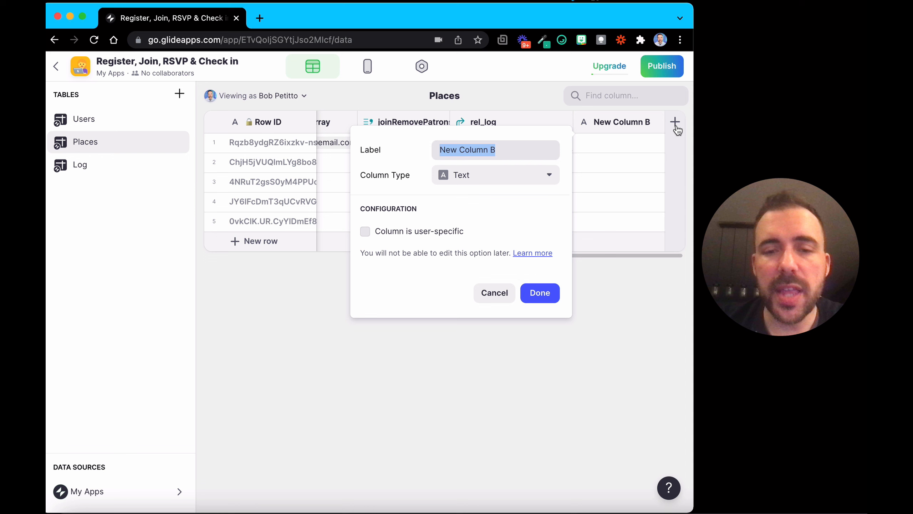
click(487, 179)
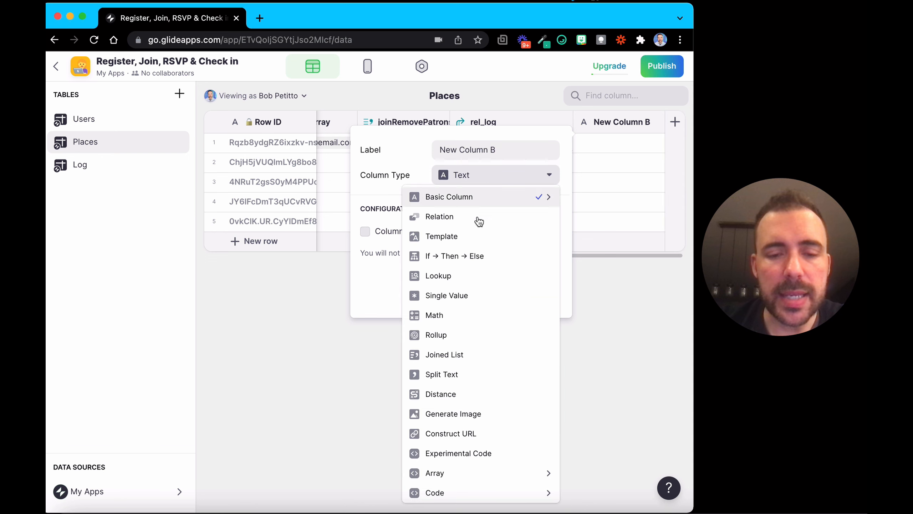
click(472, 333)
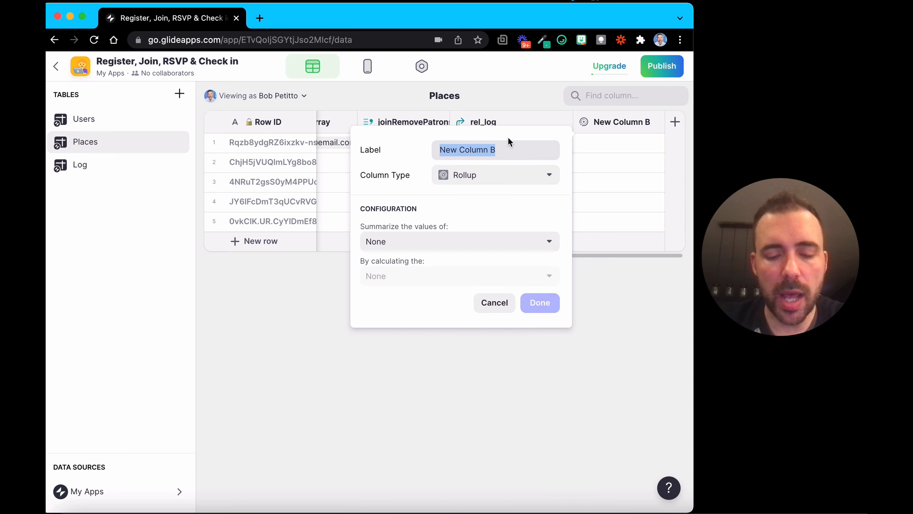
text(countP)
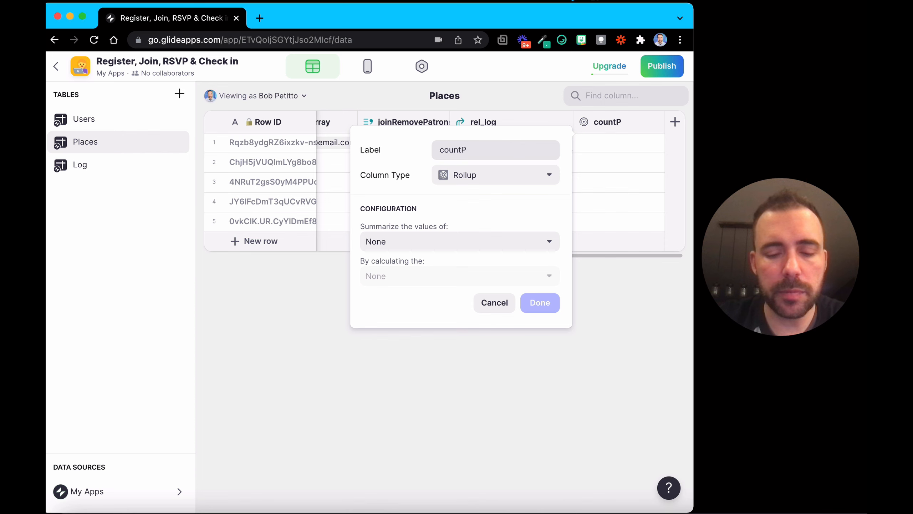
text(atrons)
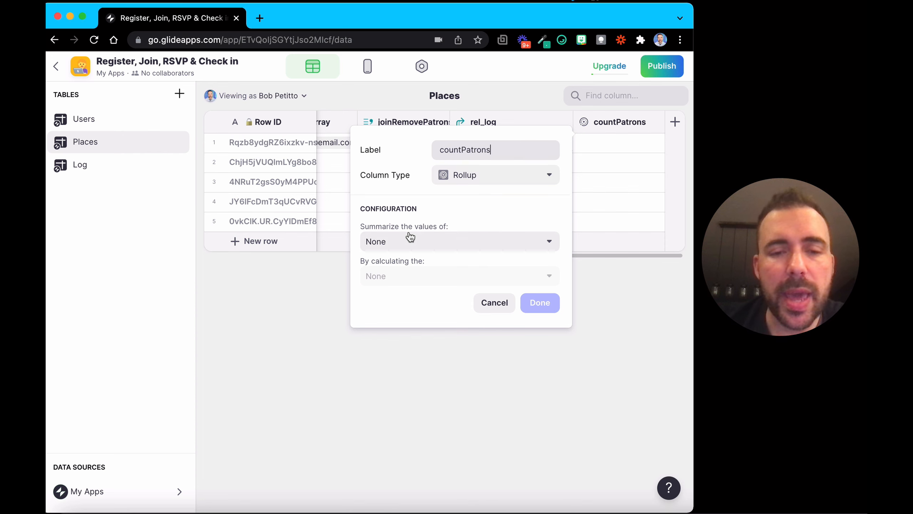
click(409, 243)
mouse_move(407, 309)
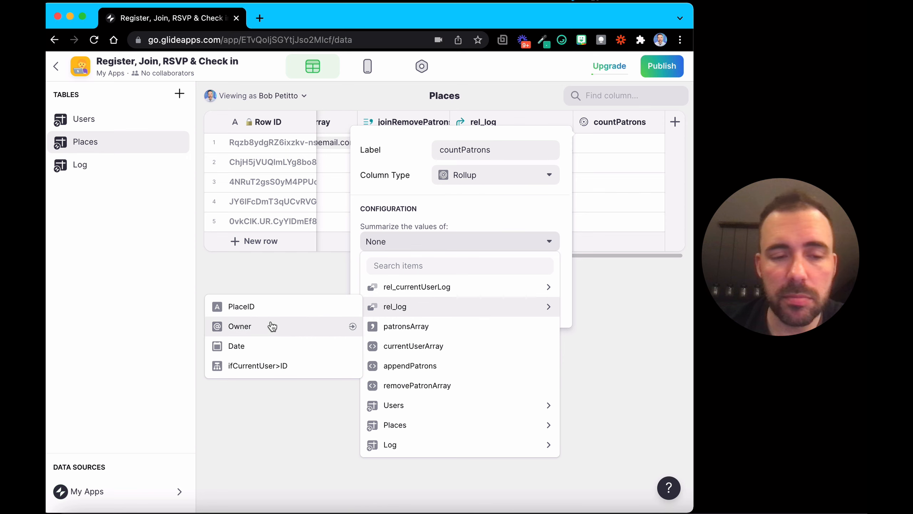
click(238, 326)
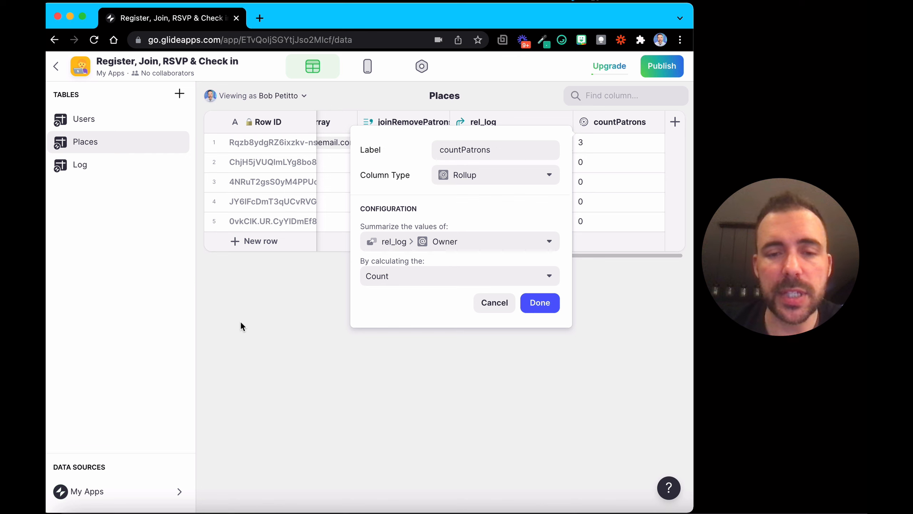
click(527, 306)
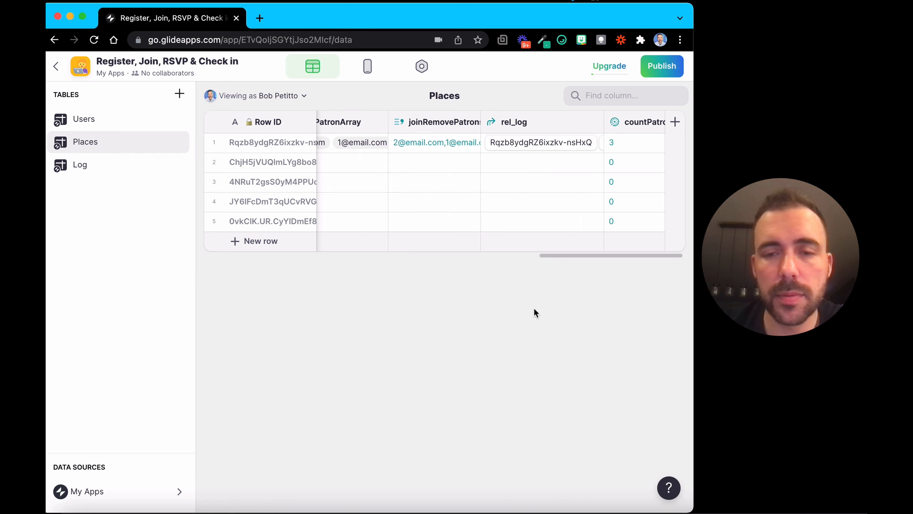
click(533, 145)
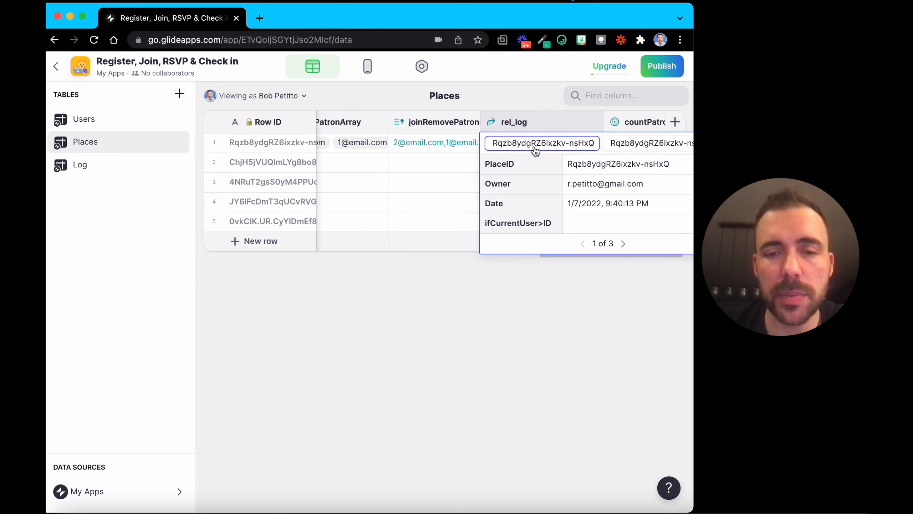
Page through Frankie's related log records in rel_log, and check their PlaceID values in the Log table.
click(623, 244)
click(591, 244)
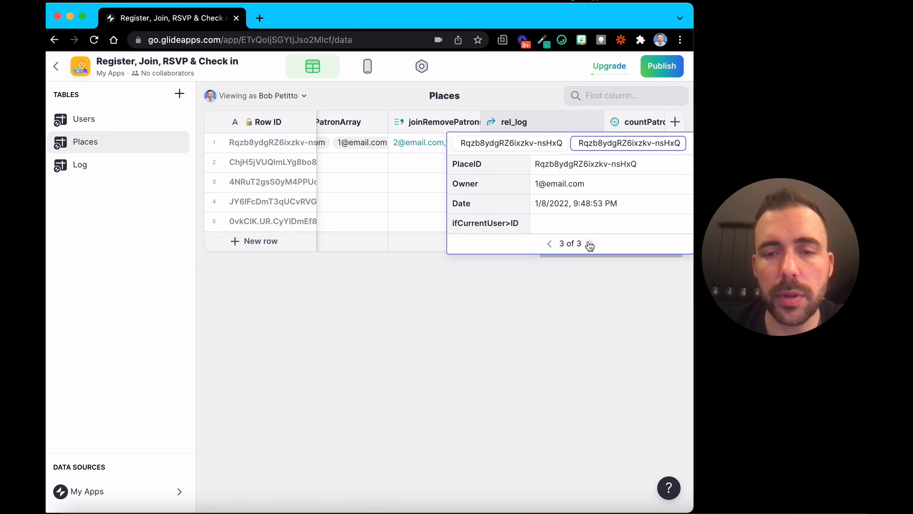
click(430, 203)
click(149, 167)
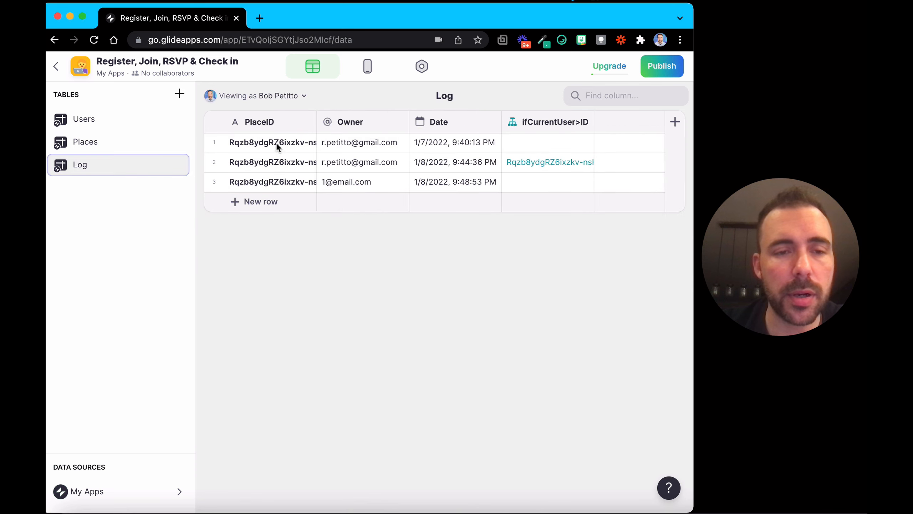
click(276, 142)
Inspect the Patrons and patronsArray values in the first row of the Places table.
click(76, 141)
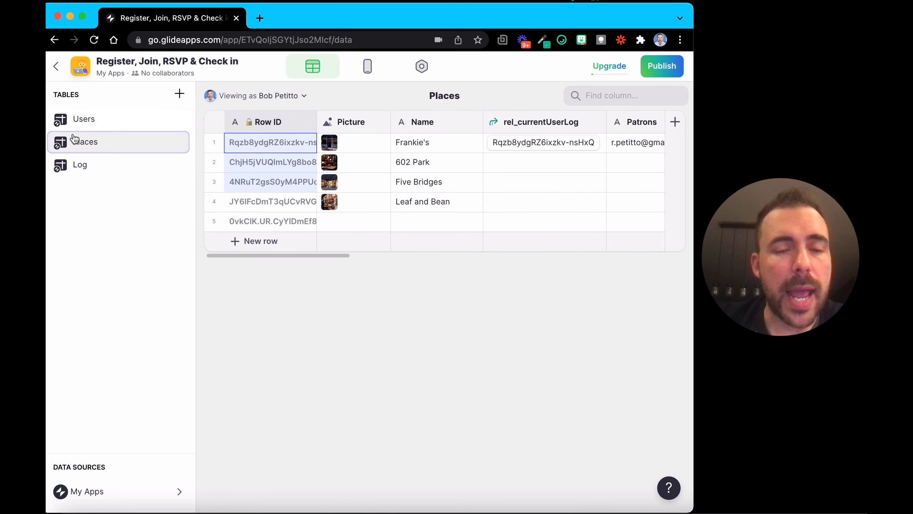
scroll(529, 194, right, 10)
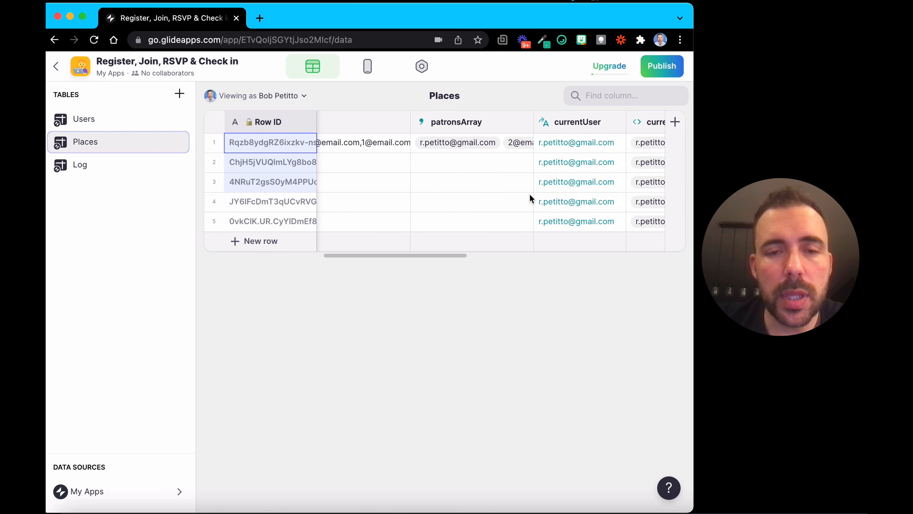
scroll(492, 144, left, 3)
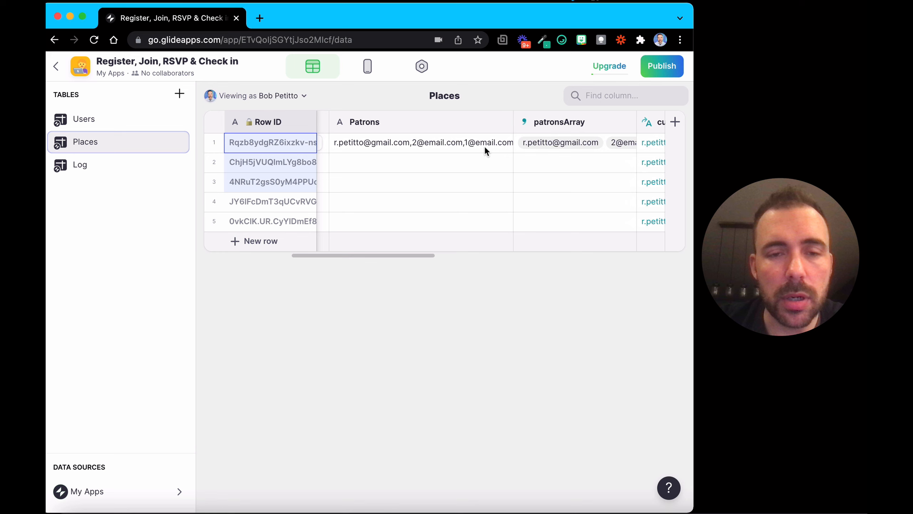
double_click(456, 142)
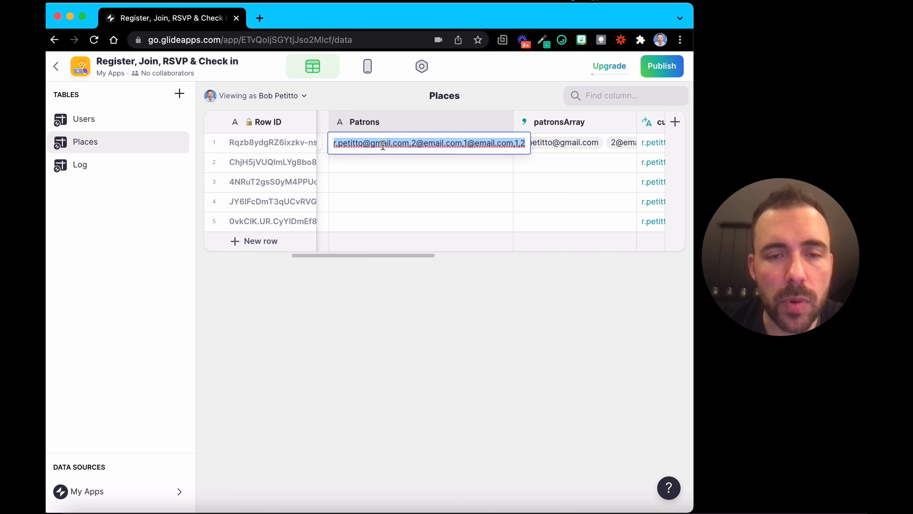
click(517, 142)
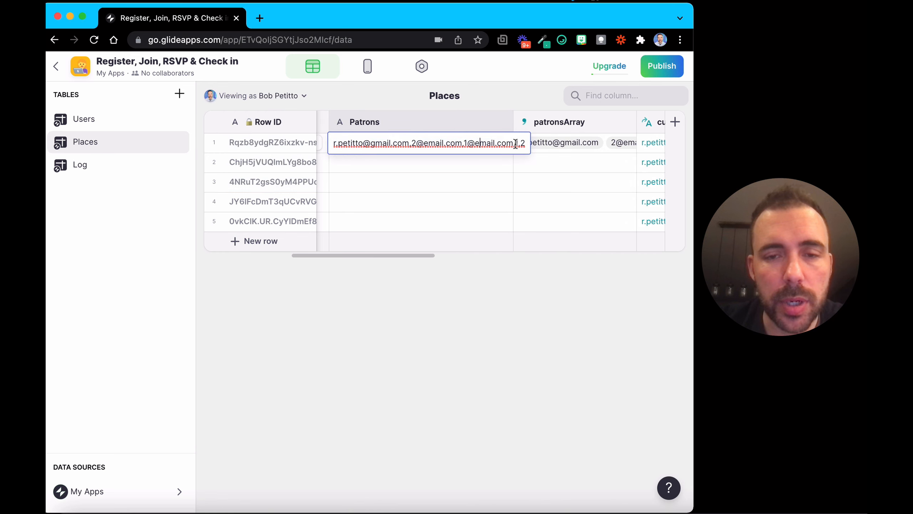
click(542, 145)
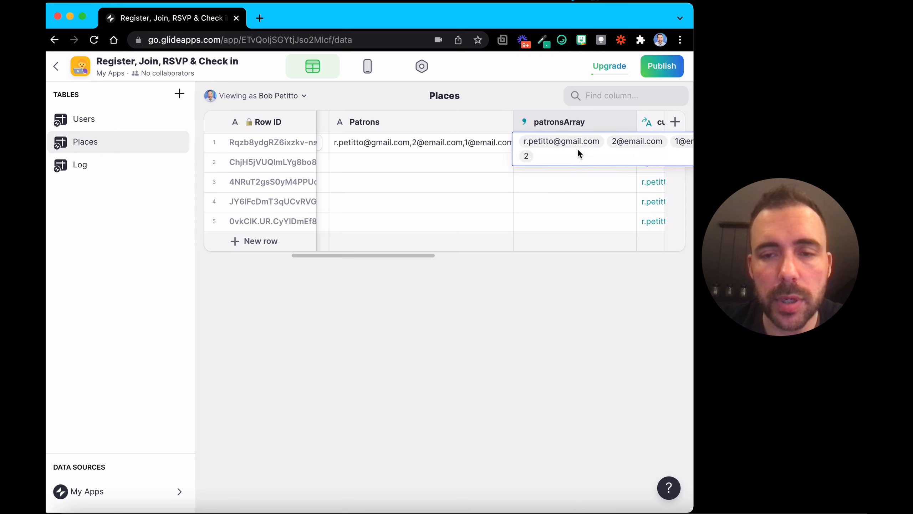
click(539, 202)
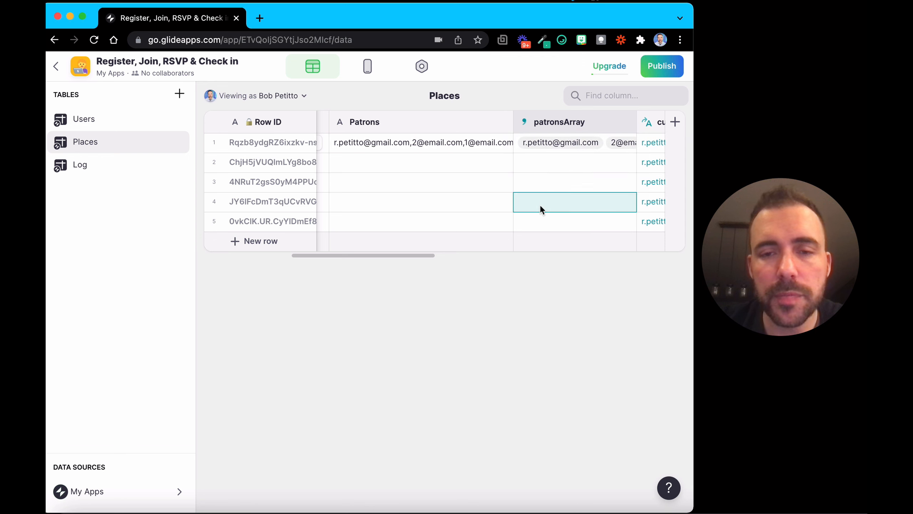
Edit the countPatrons rollup so it counts patronsArray instead of the Owner values from rel_log.
scroll(551, 205, right, 10)
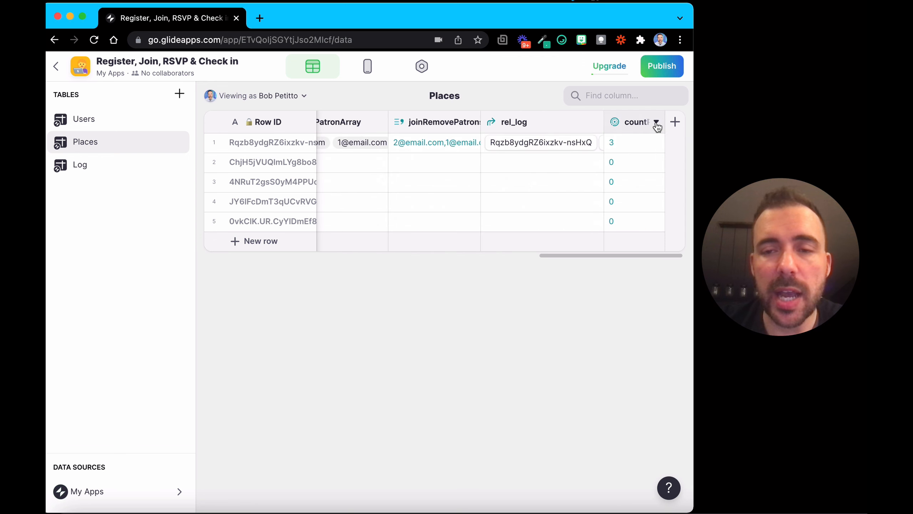
click(656, 123)
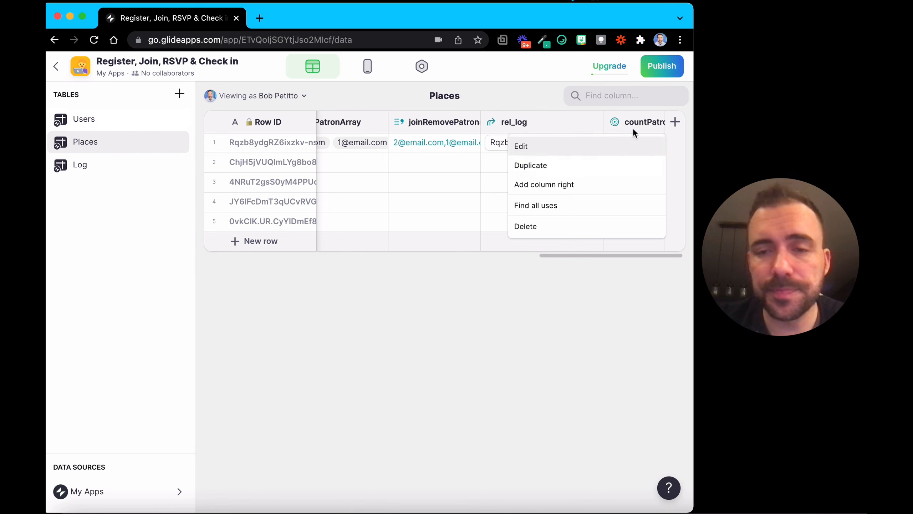
click(622, 148)
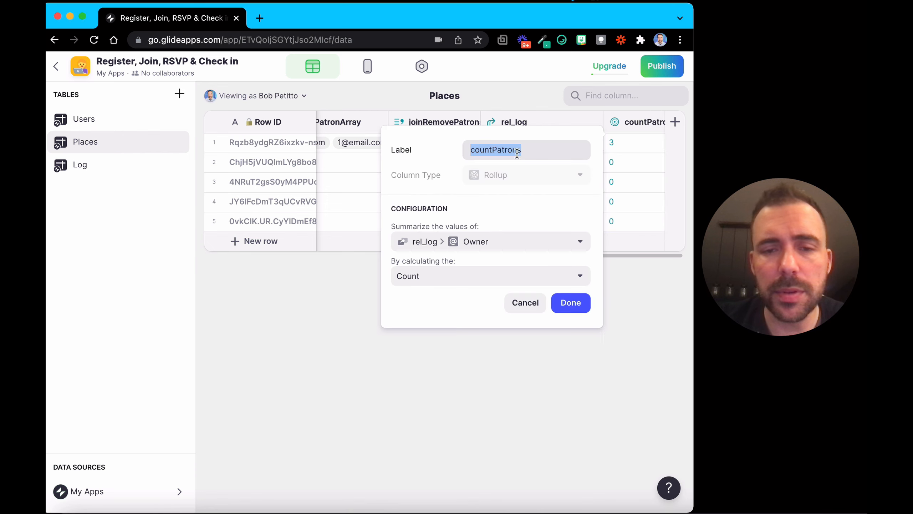
click(425, 244)
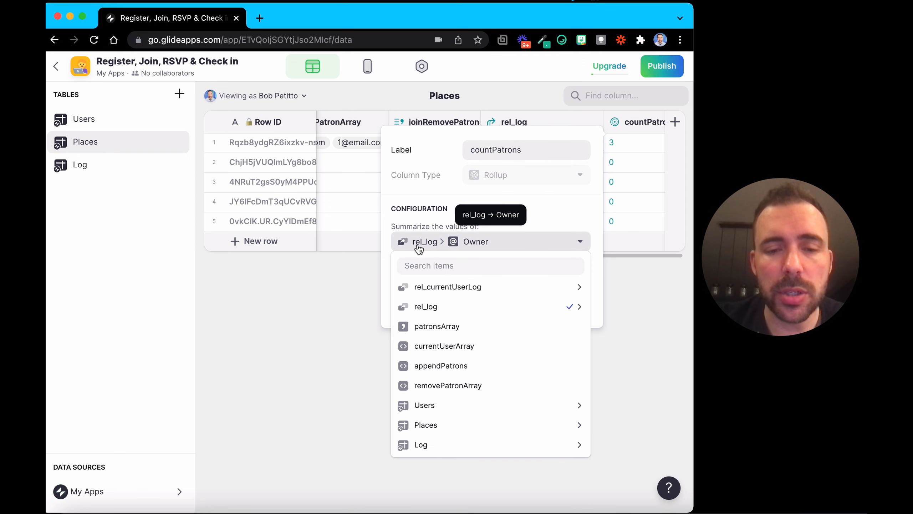
click(429, 327)
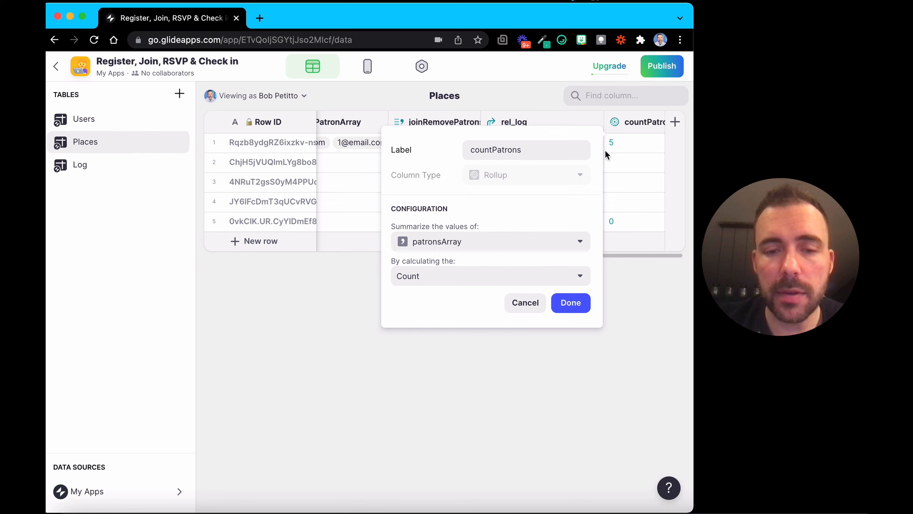
click(568, 306)
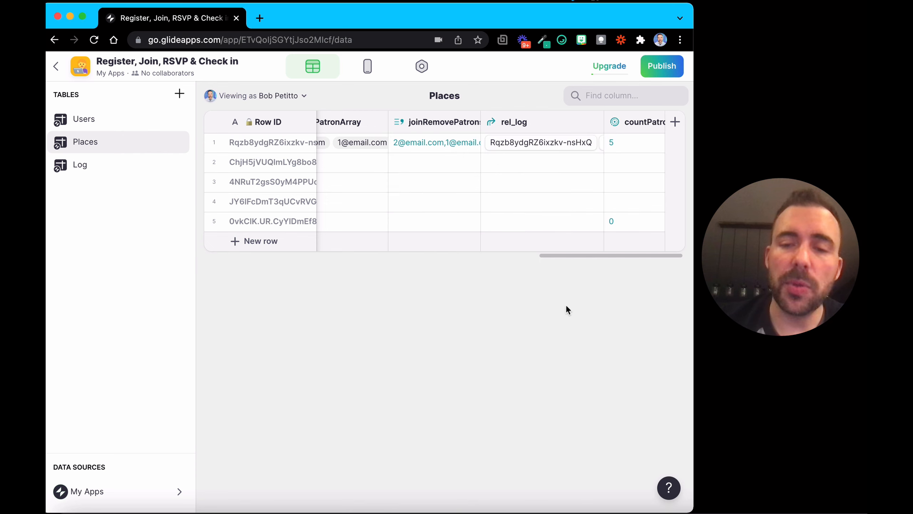
Examine the countPatrons cells of rows 2 to 4 in Places against the Row ID, Patrons and patronsArray columns.
drag(620, 162, 622, 207)
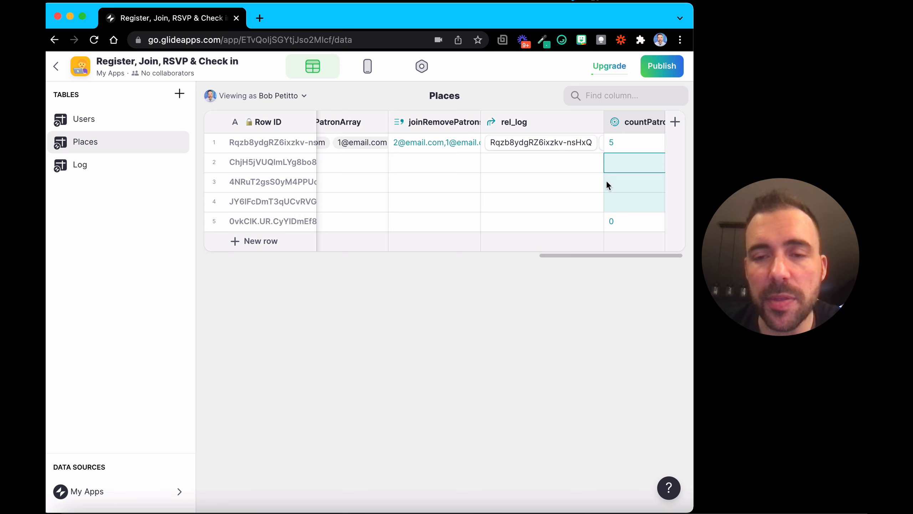
scroll(458, 215, left, 10)
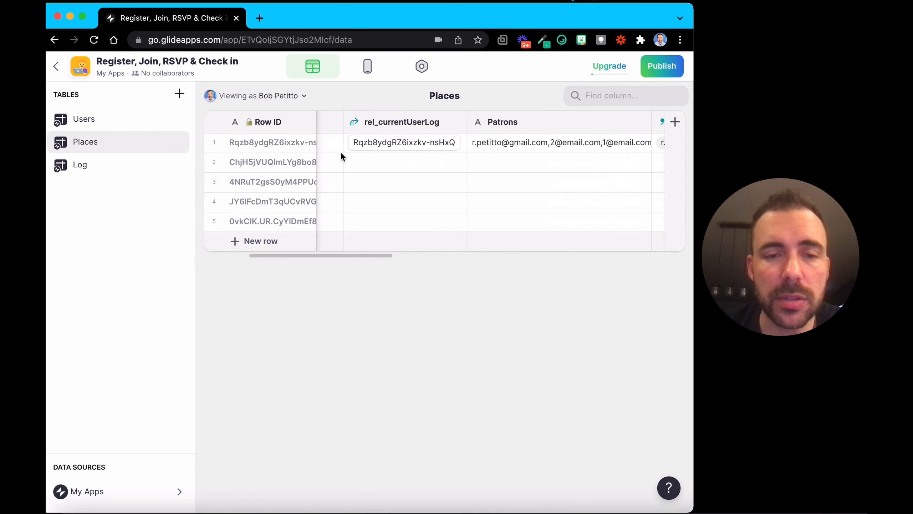
click(277, 144)
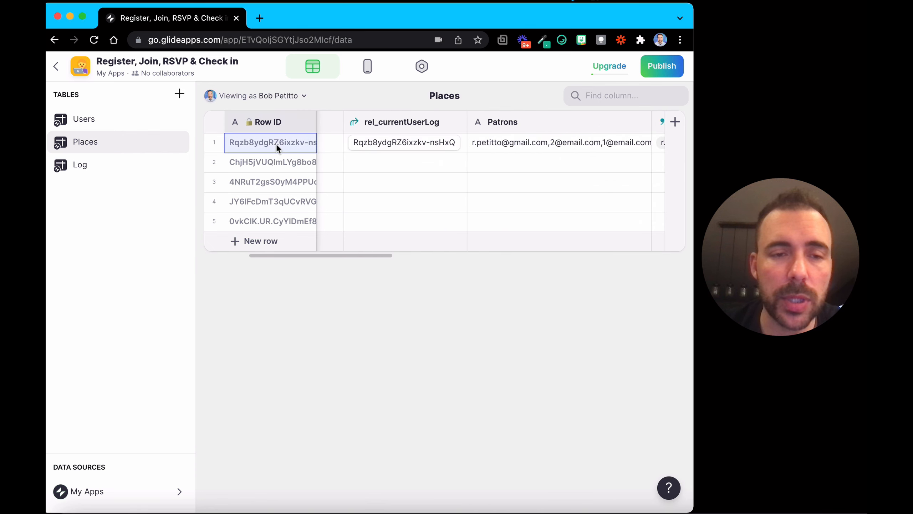
scroll(441, 158, right, 1)
right_click(442, 159)
click(166, 148)
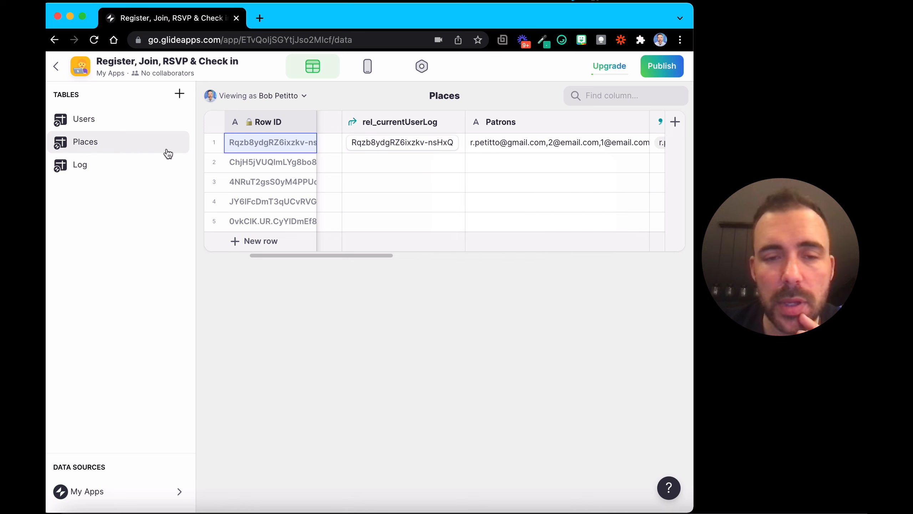
scroll(547, 200, right, 3)
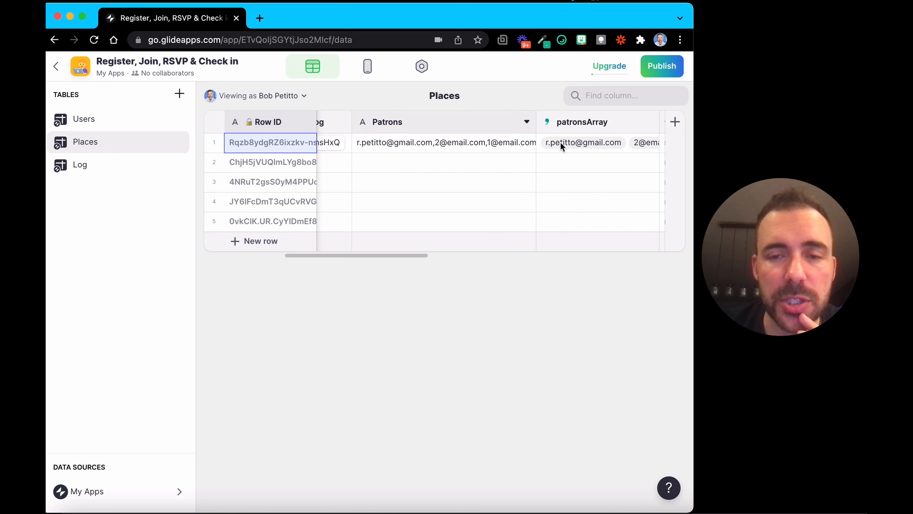
click(593, 142)
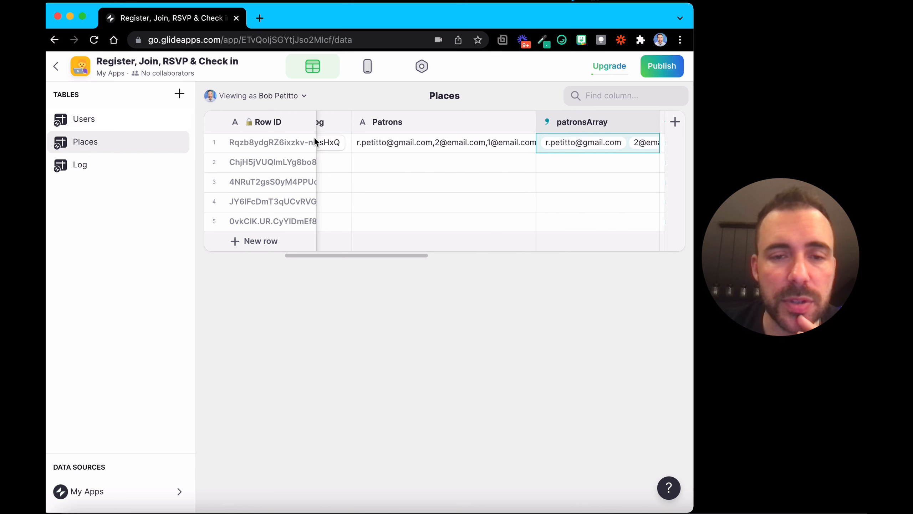
scroll(561, 167, right, 5)
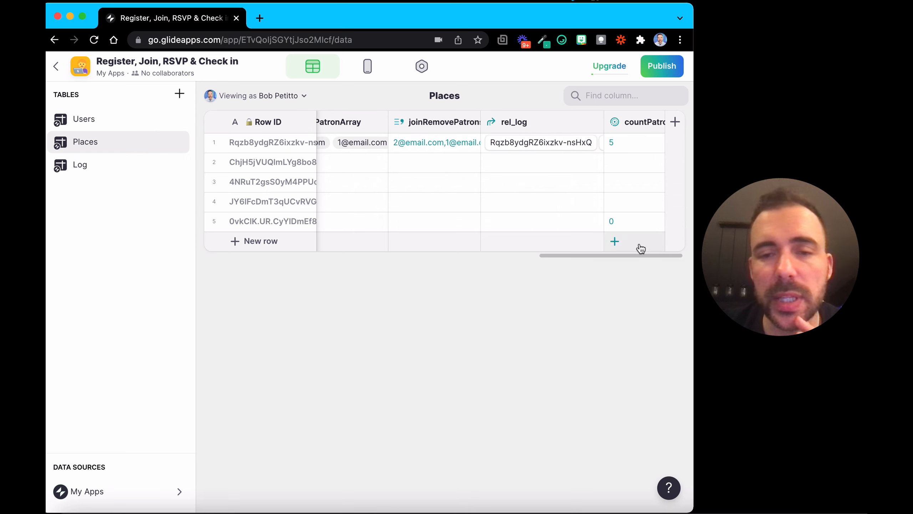
drag(637, 169, 632, 198)
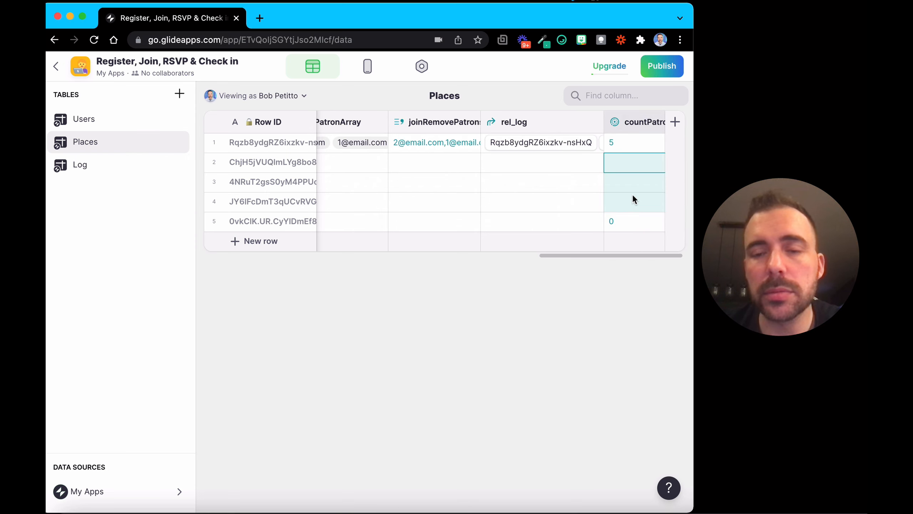
click(675, 122)
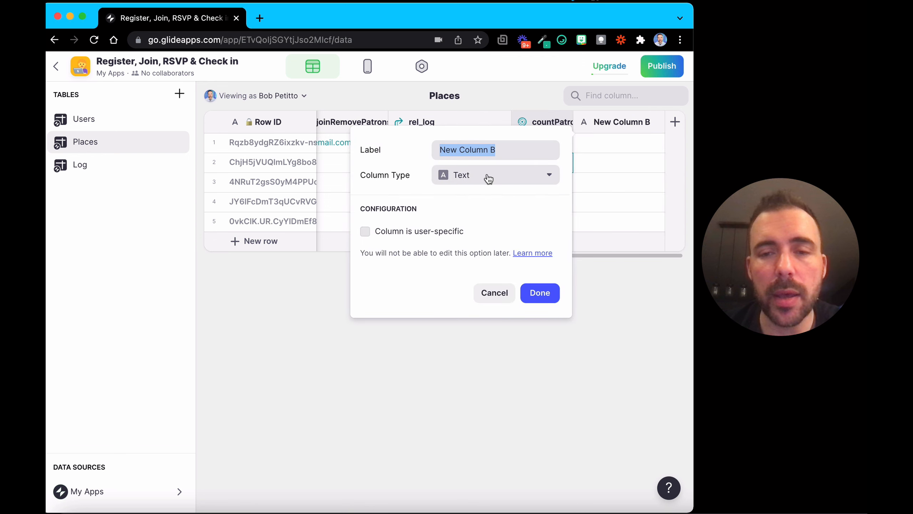
click(627, 152)
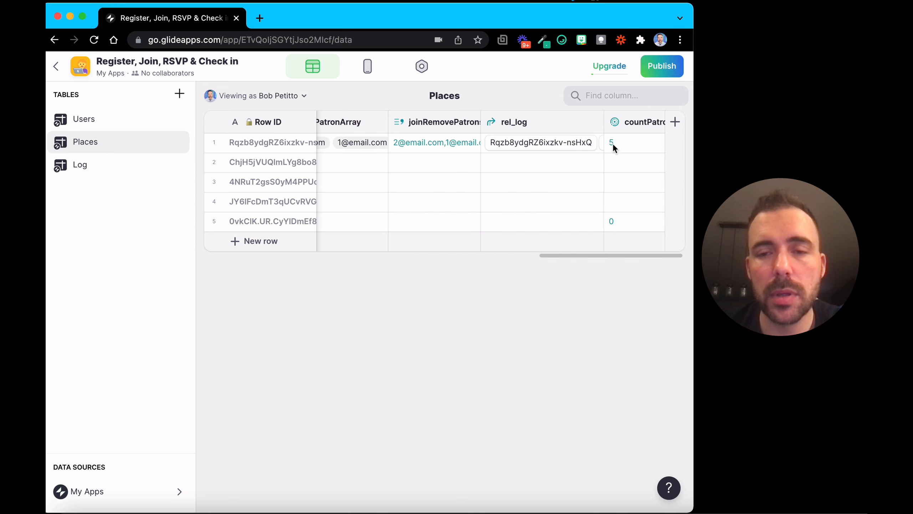
drag(612, 143, 624, 214)
Add a Template column named countPatronsDisplay to the Places table.
click(675, 122)
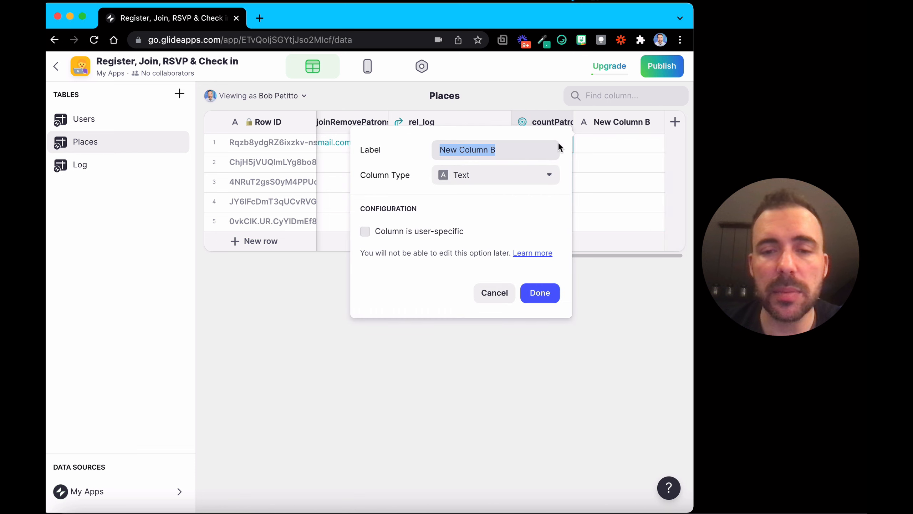
text(co)
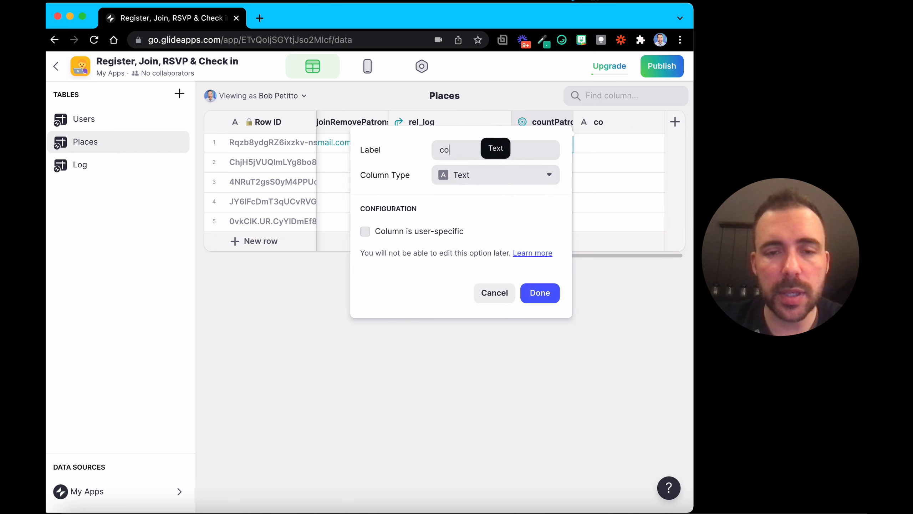
text(untPatrons)
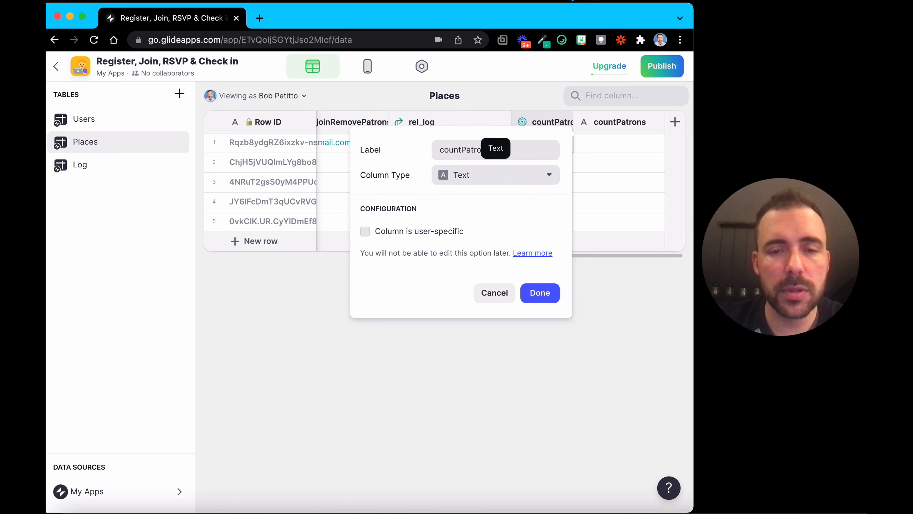
text(Display)
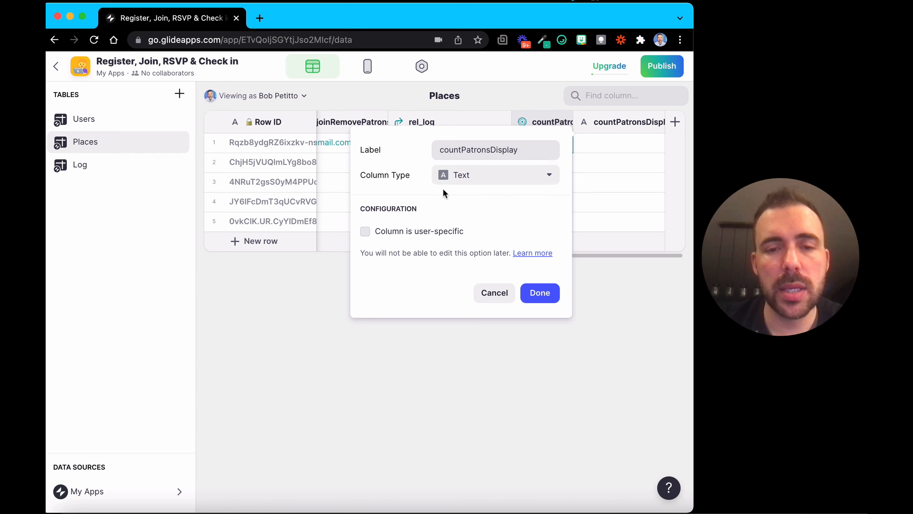
click(469, 175)
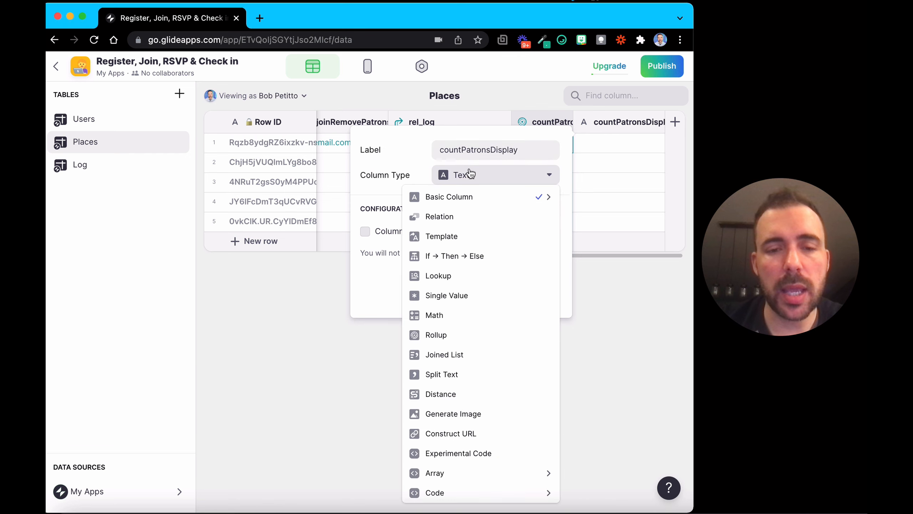
click(464, 236)
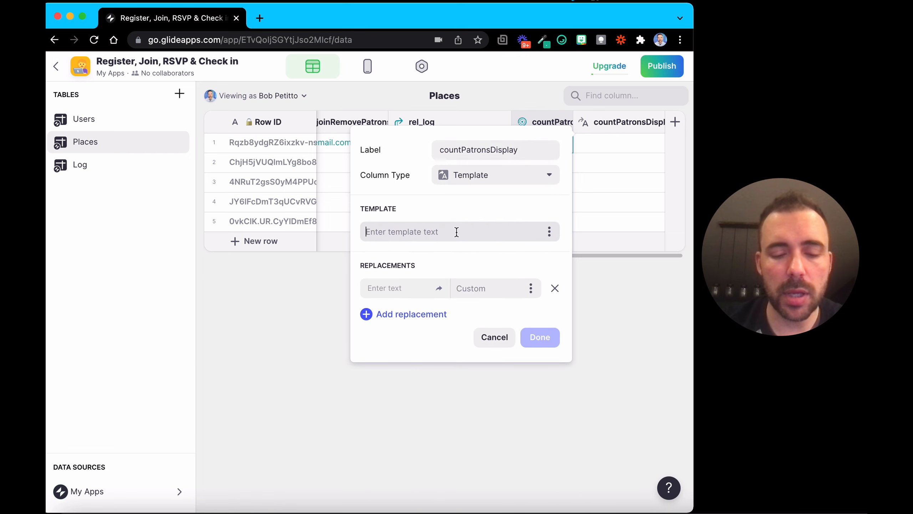
Set the countPatronsDisplay template to "# people checked in!" and replace # with the countPatrons column.
text(#)
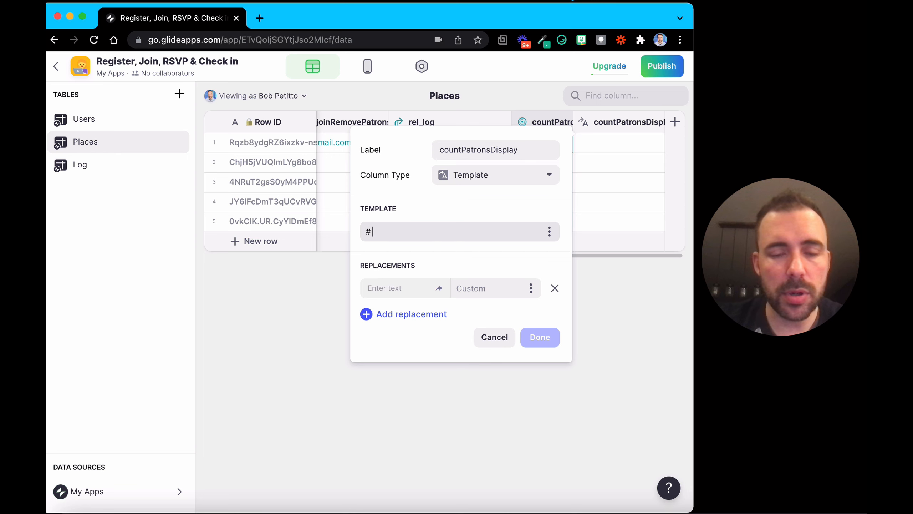
text( people c)
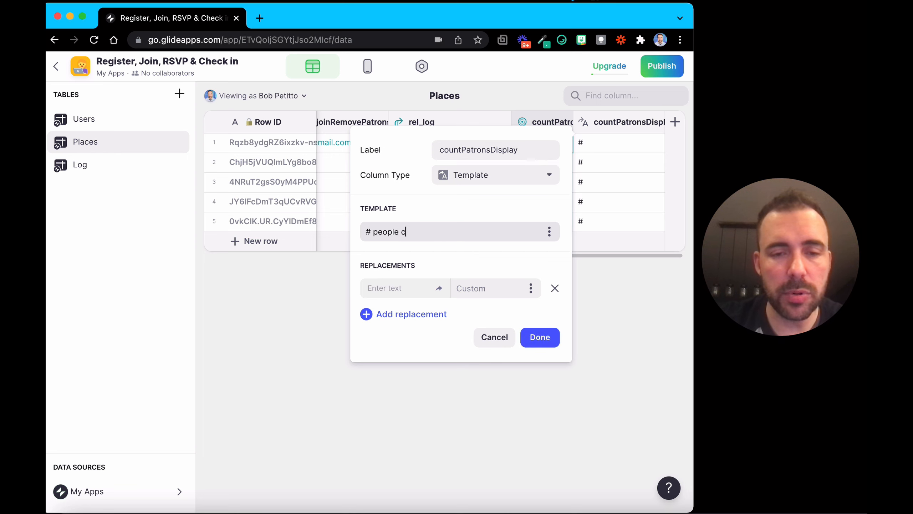
text(hecked in!)
click(406, 288)
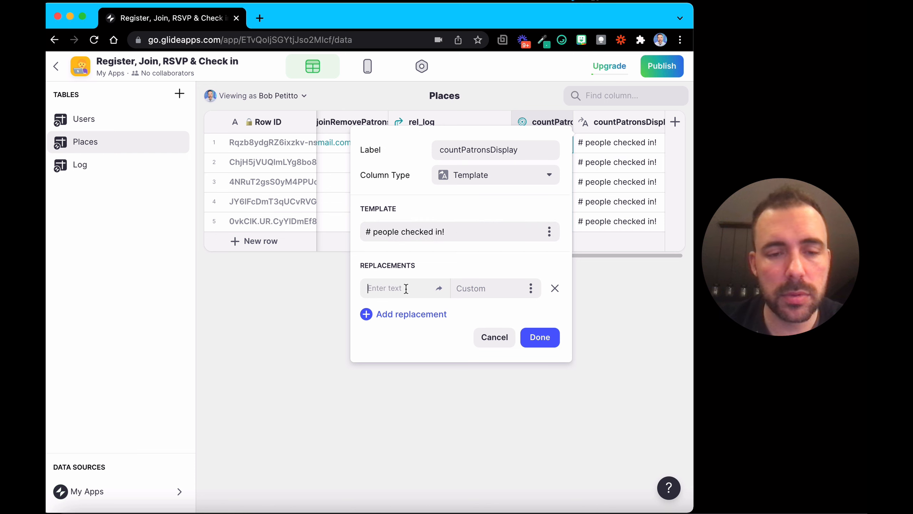
text(#)
click(531, 288)
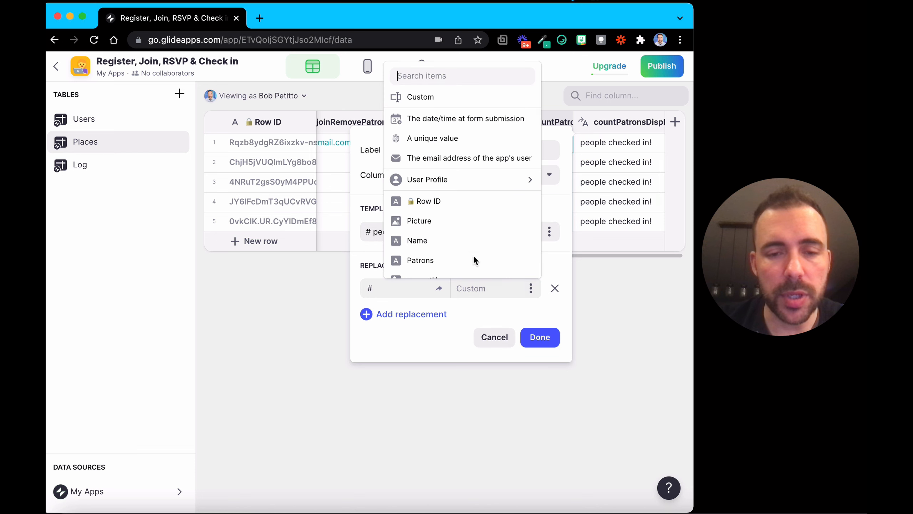
scroll(475, 248, down, 3)
click(464, 264)
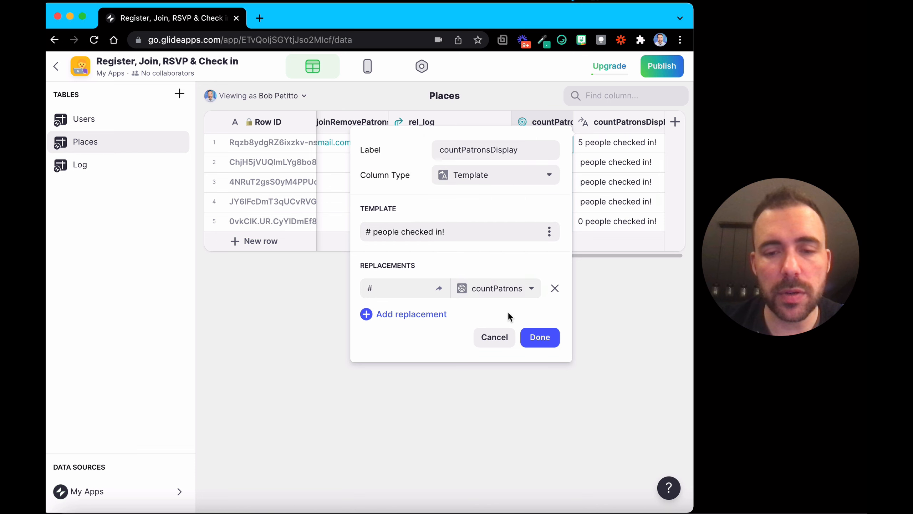
click(541, 338)
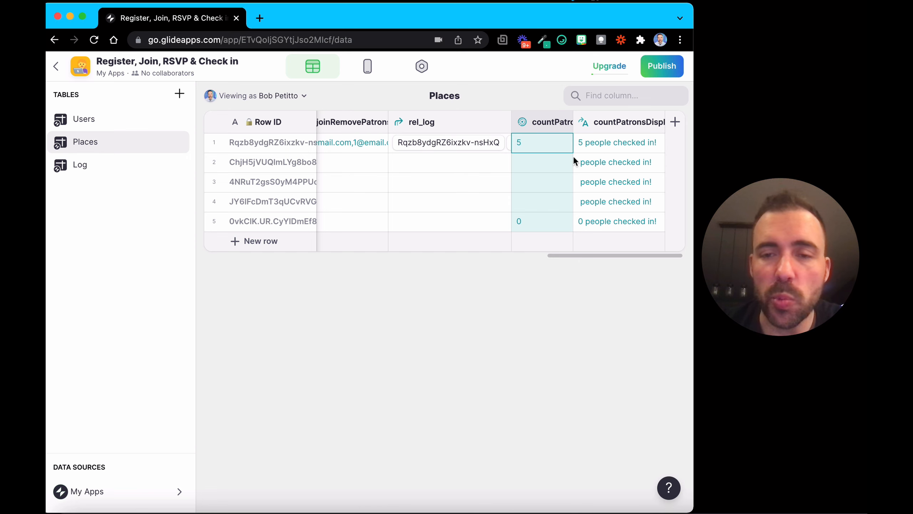
Add an If → Then → Else column named personOrPeople to the Places table.
click(675, 122)
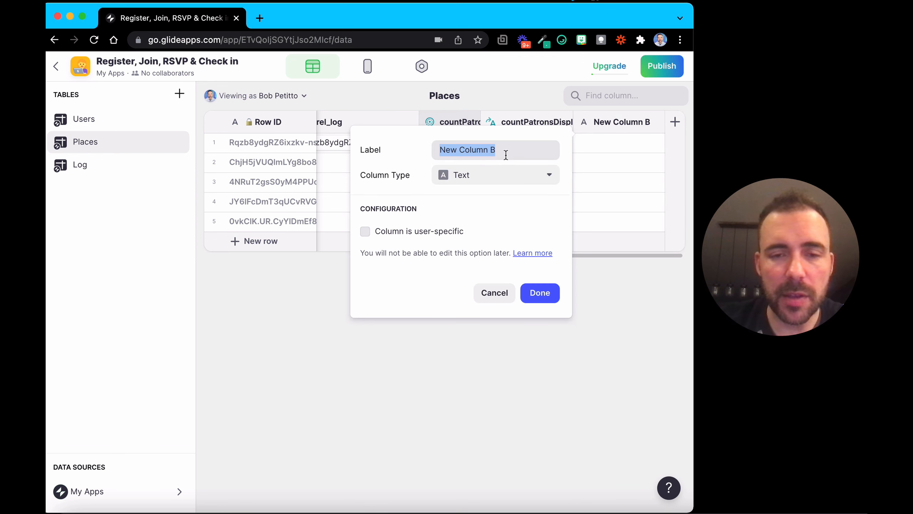
text(per)
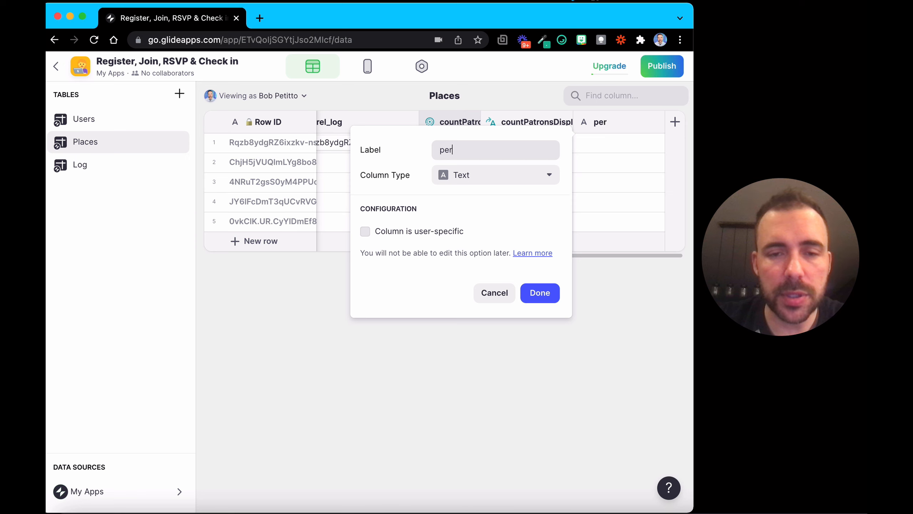
text(son)
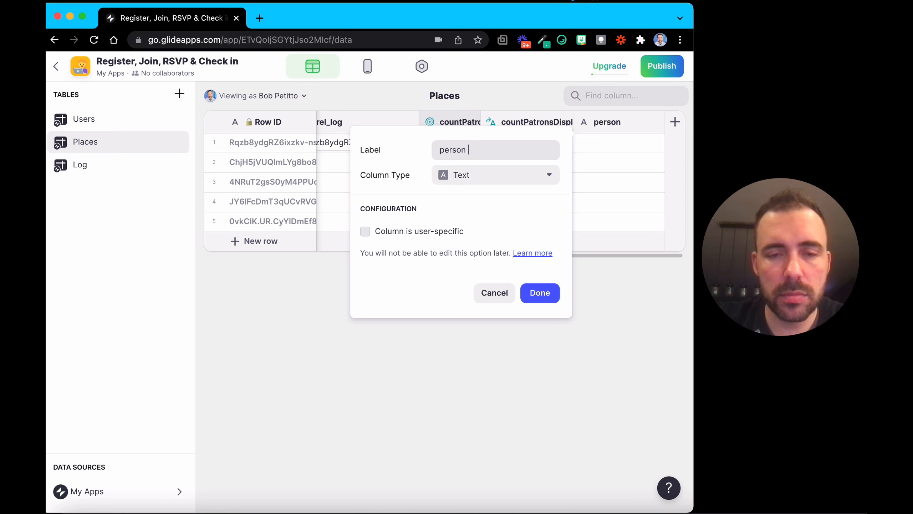
text(OrPe)
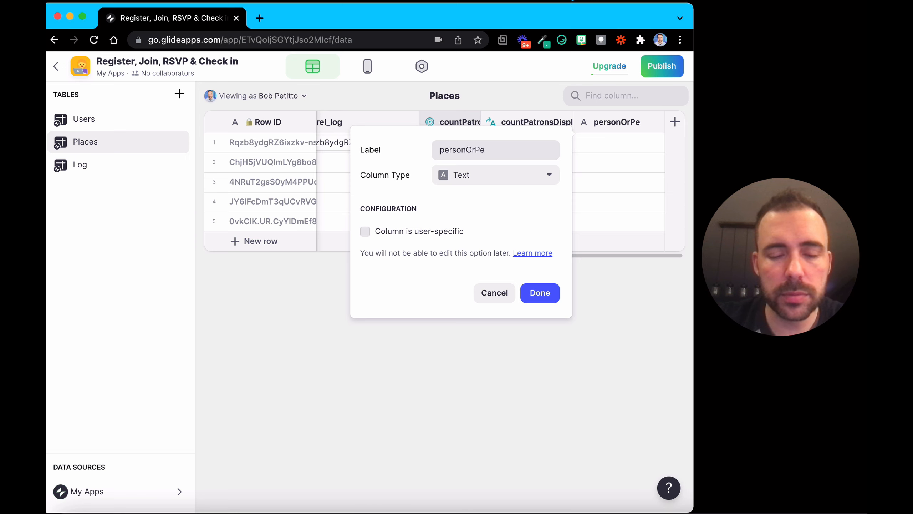
text(ople)
click(498, 184)
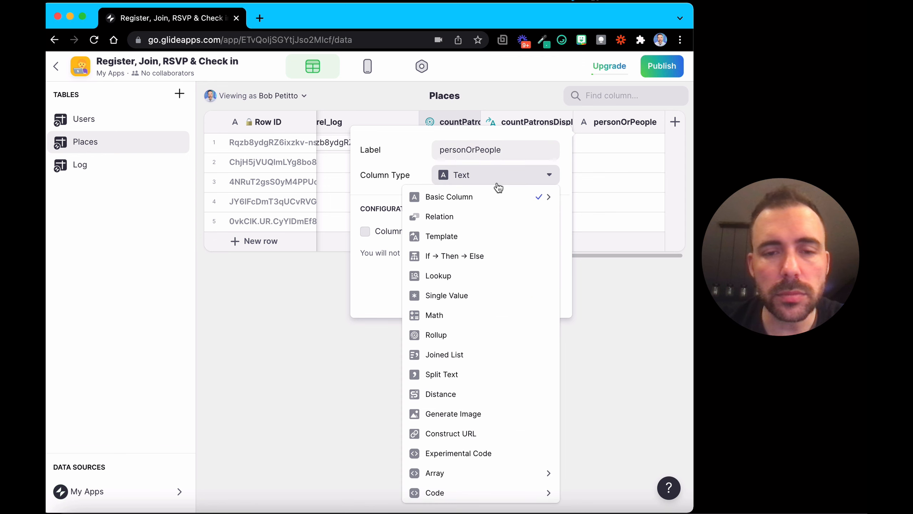
click(472, 256)
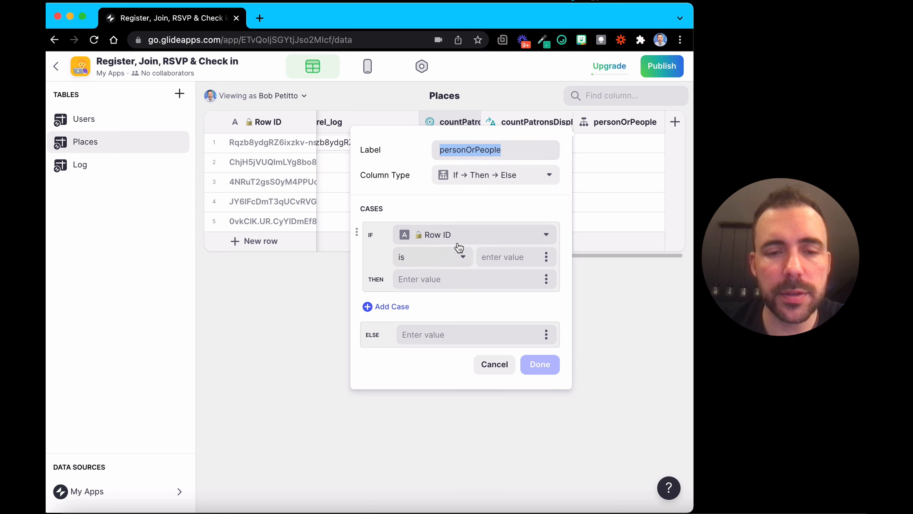
Make personOrPeople return "person" when countPatrons equals 1, and otherwise "people".
click(458, 242)
scroll(478, 450, down, 3)
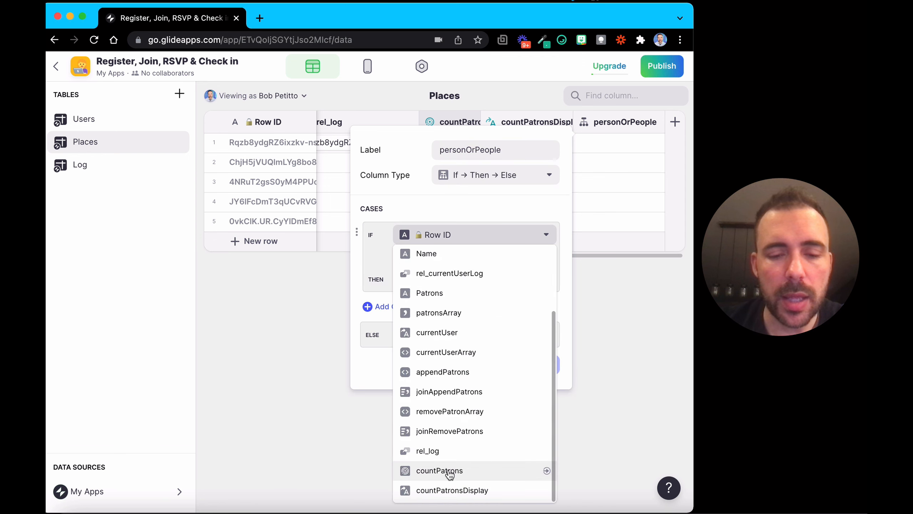
click(481, 469)
click(493, 258)
text(1)
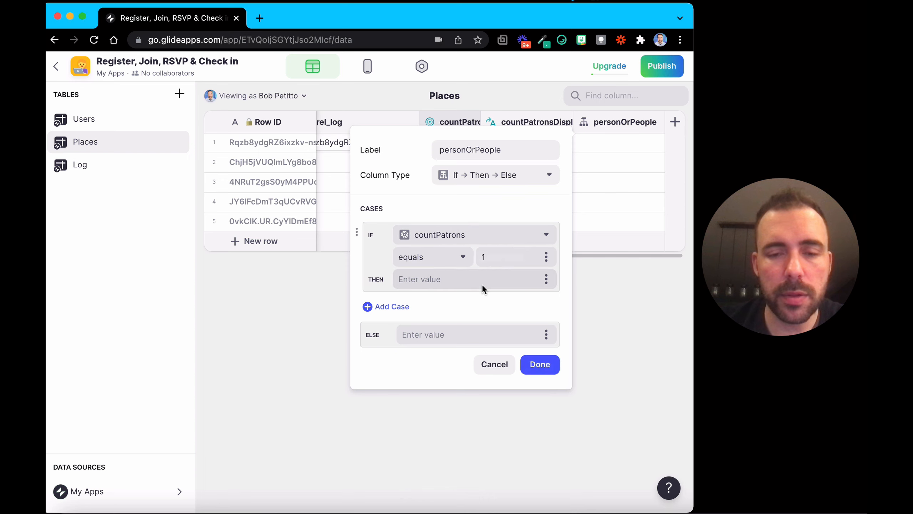
click(488, 280)
text(perso)
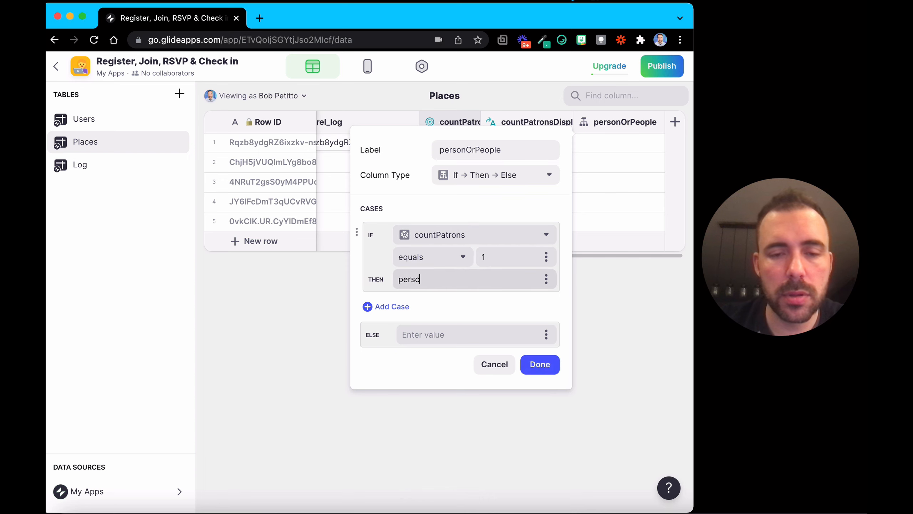
text(npeople)
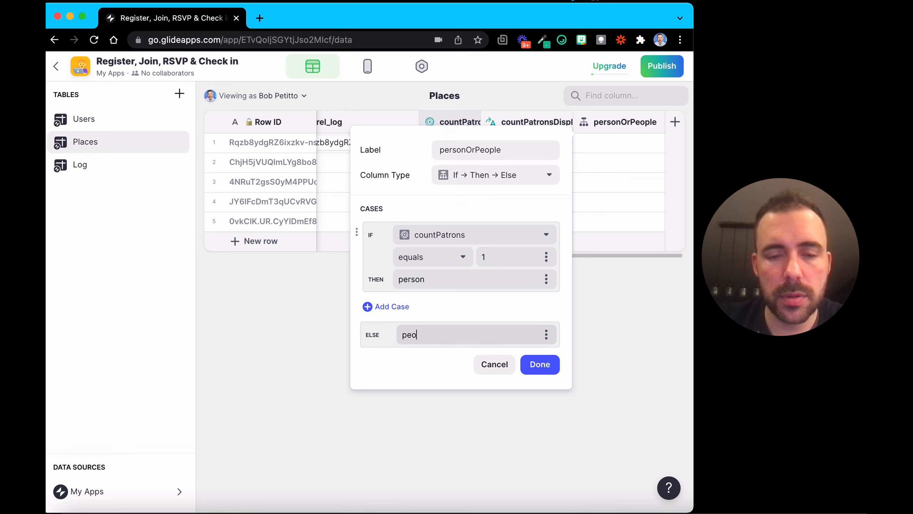
click(540, 364)
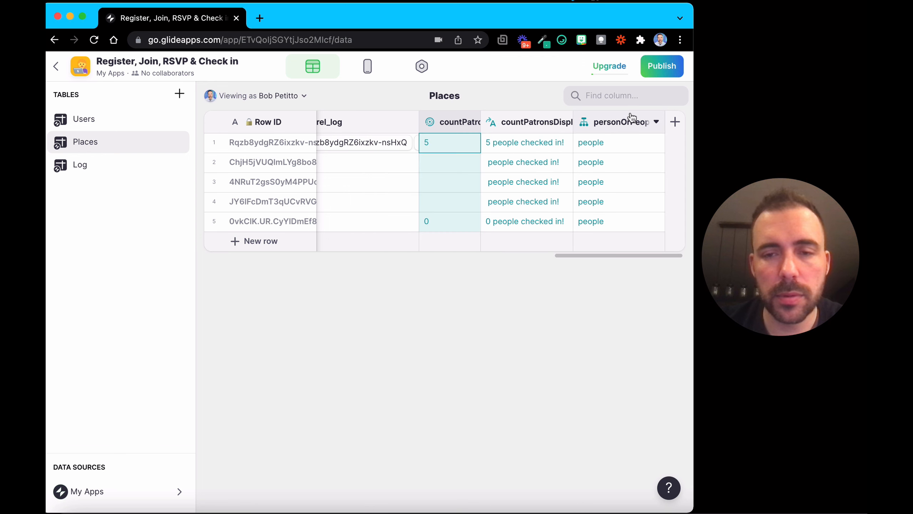
Place personOrPeople before countPatronsDisplay and change that template to "# P checked in!", with P replaced by personOrPeople.
click(655, 124)
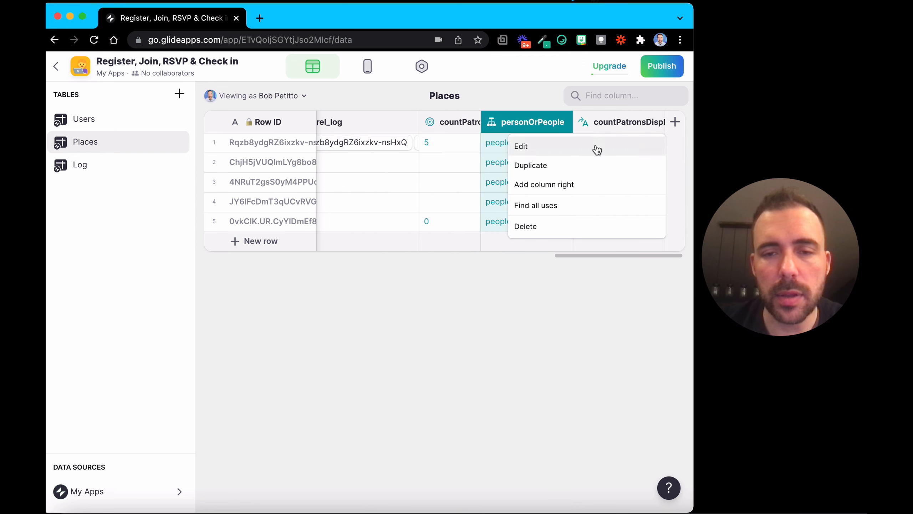
click(595, 148)
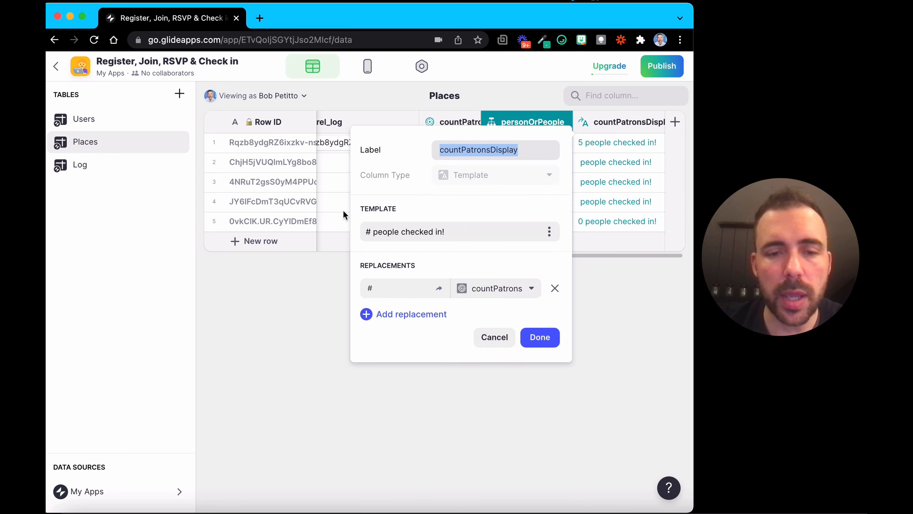
double_click(387, 230)
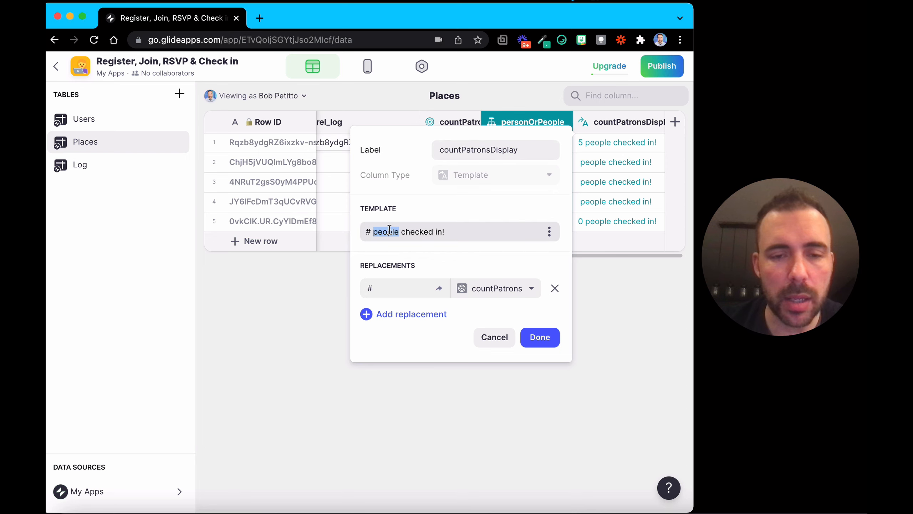
text(P)
click(396, 314)
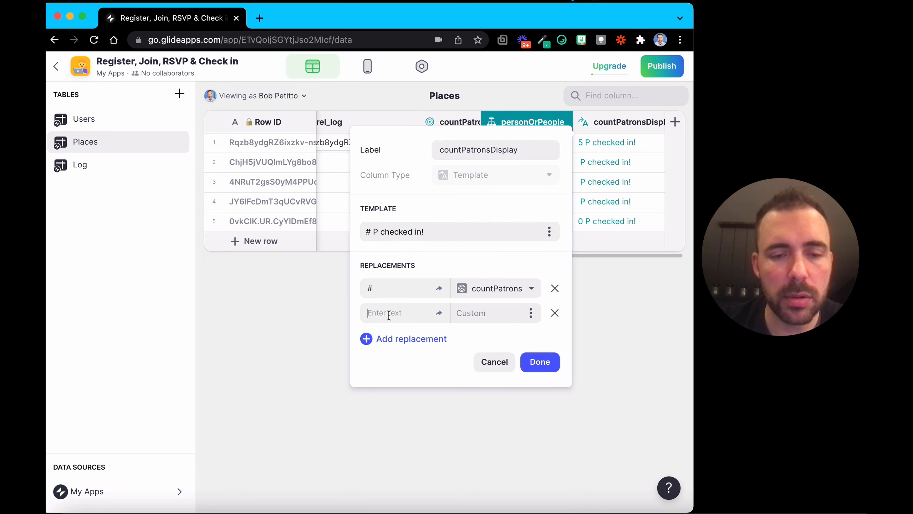
text(P)
click(530, 313)
scroll(501, 279, down, 2)
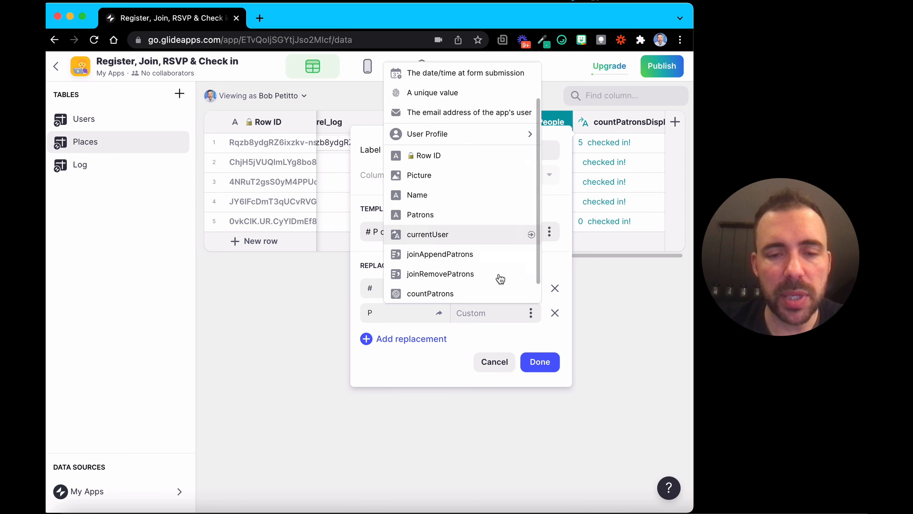
scroll(500, 278, down, 1)
click(489, 298)
click(540, 361)
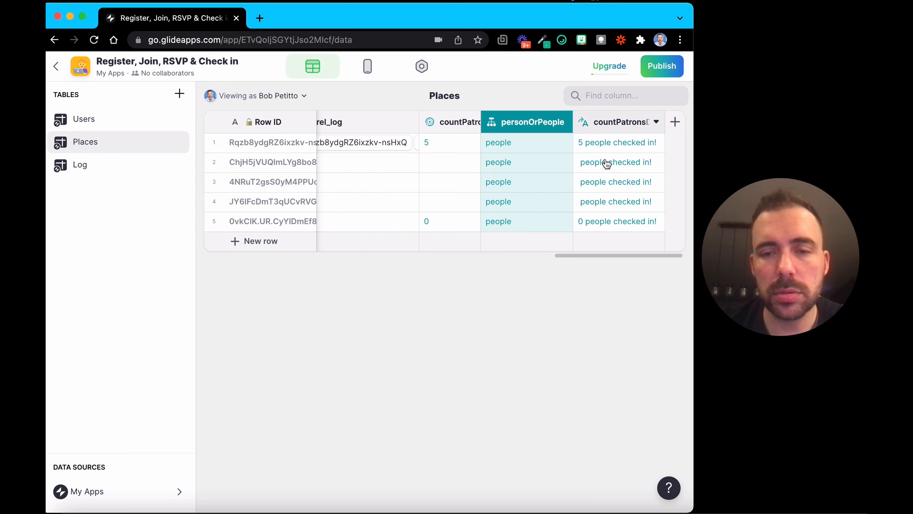
Delete the second and third rows from the Log table.
click(81, 165)
click(215, 165)
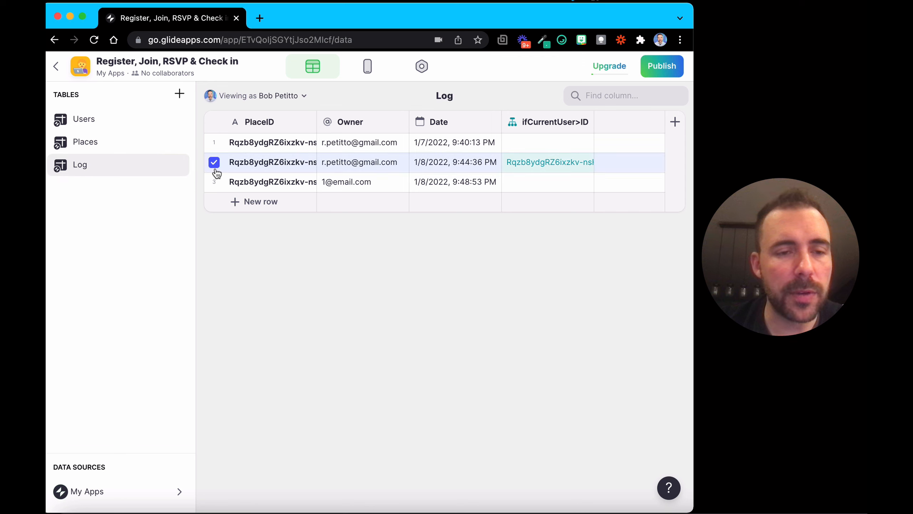
click(214, 182)
key(Delete)
Edit the countPatrons rollup in the Places table so it counts the Owner values from rel_log.
click(123, 124)
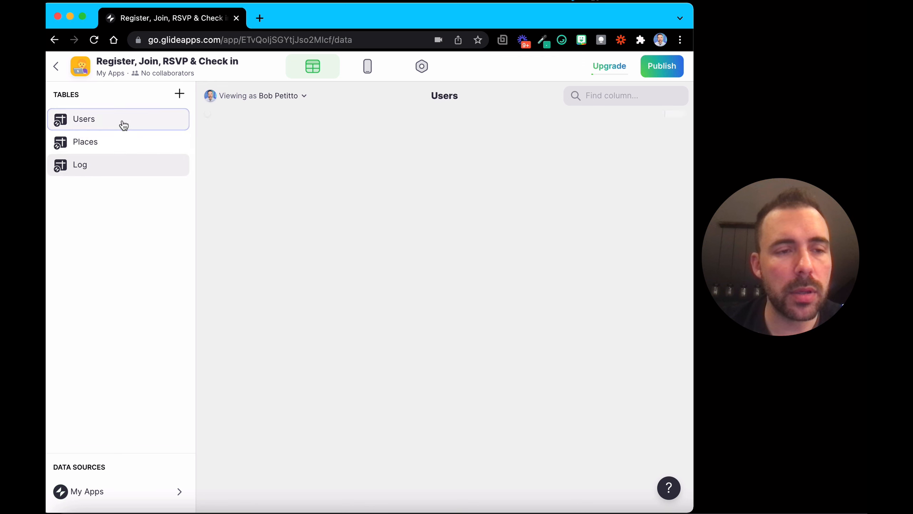
click(123, 142)
scroll(556, 171, right, 5)
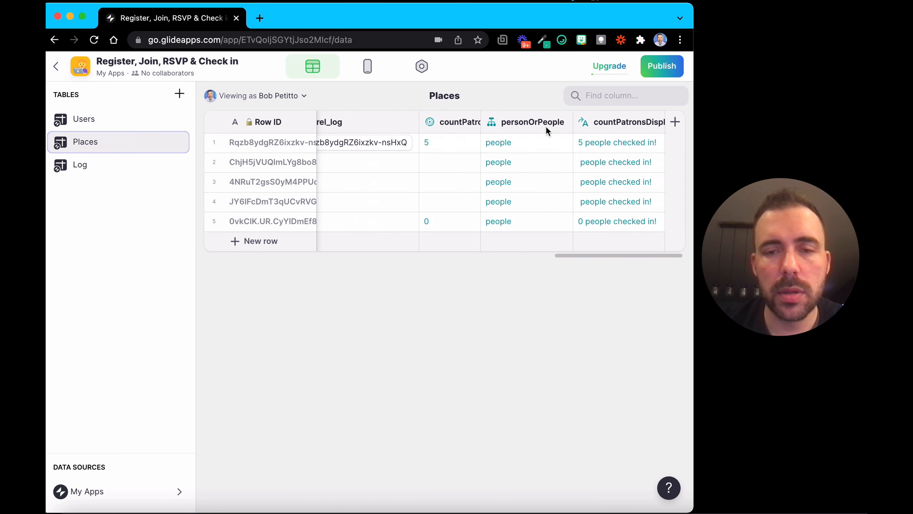
click(562, 124)
click(469, 122)
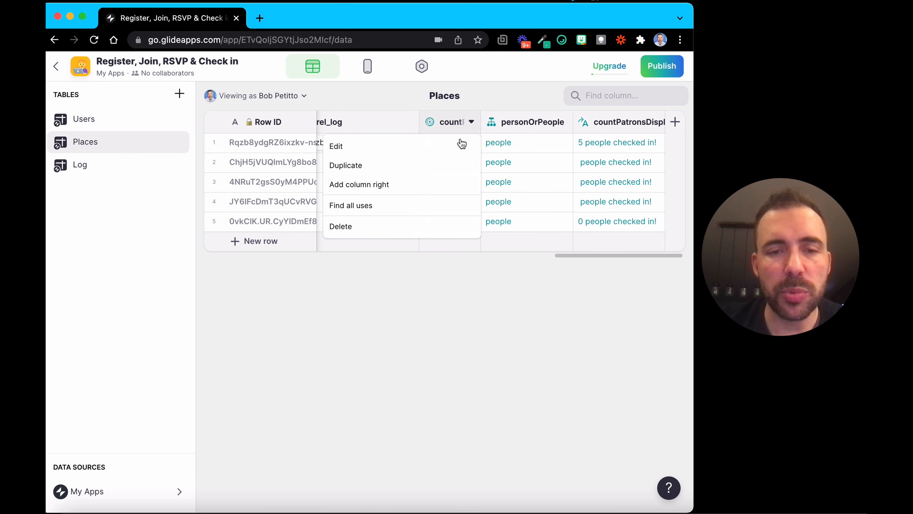
click(456, 154)
click(325, 241)
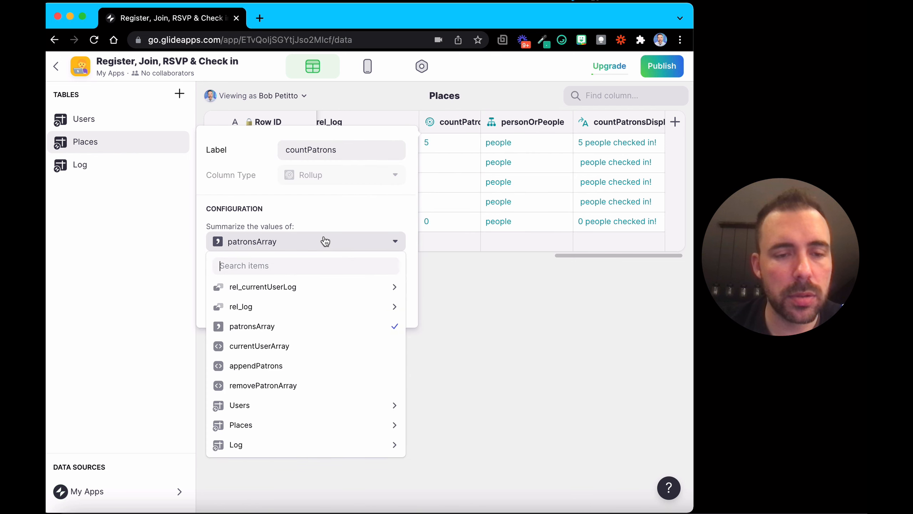
mouse_move(395, 307)
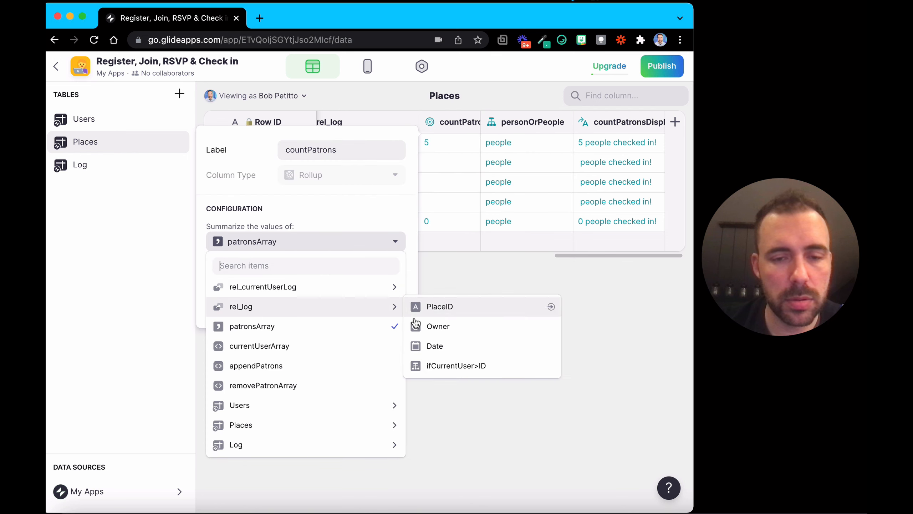
click(417, 324)
click(383, 306)
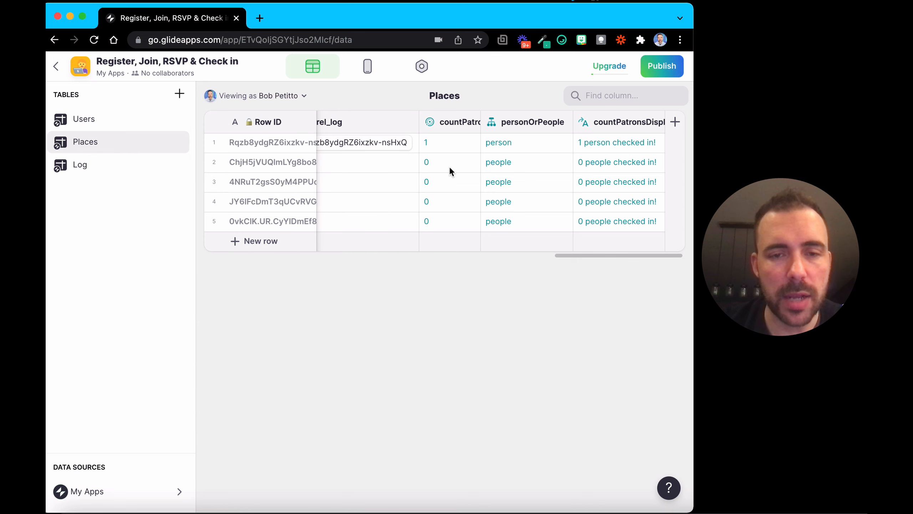
Compare the countPatrons, personOrPeople and countPatronsDisplay values in the first two rows of Places.
click(420, 142)
click(504, 144)
click(623, 145)
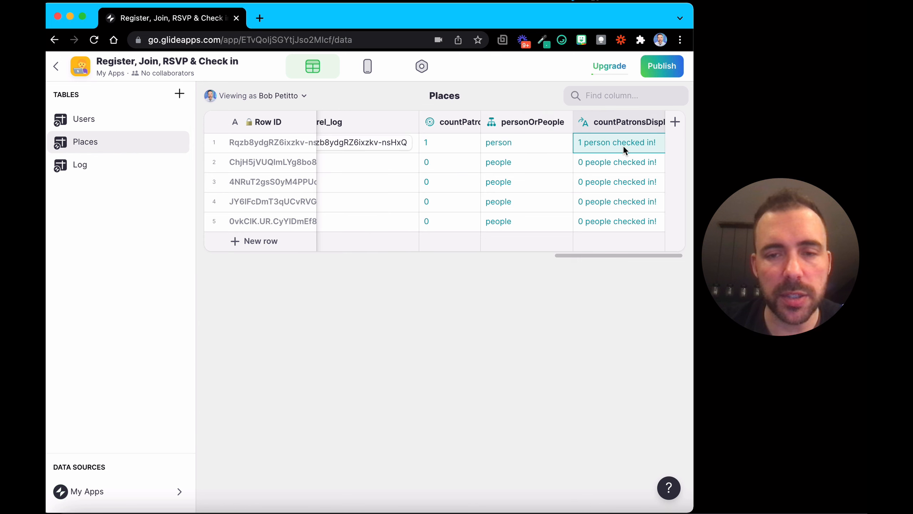
click(428, 158)
click(510, 161)
click(610, 167)
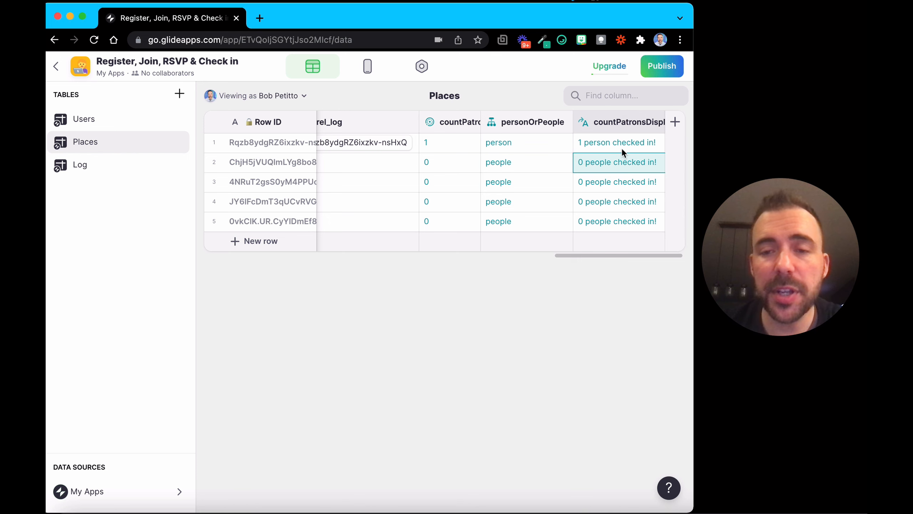
Show countPatronsDisplay as the tag overlay on the Tiles List of the Paces tab.
click(367, 66)
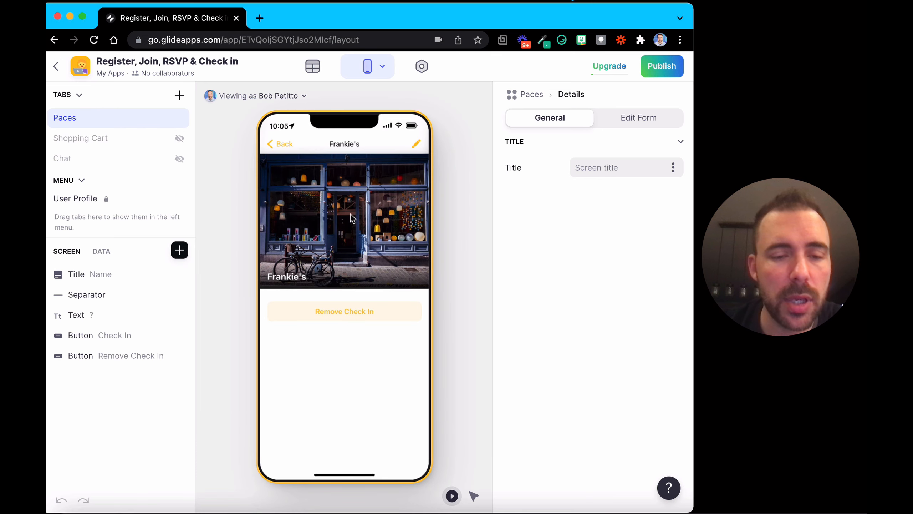
click(282, 144)
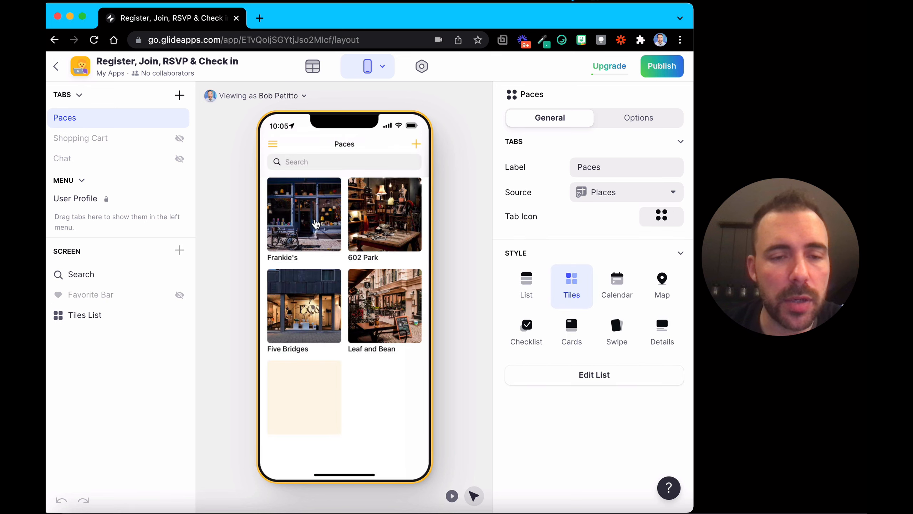
click(316, 305)
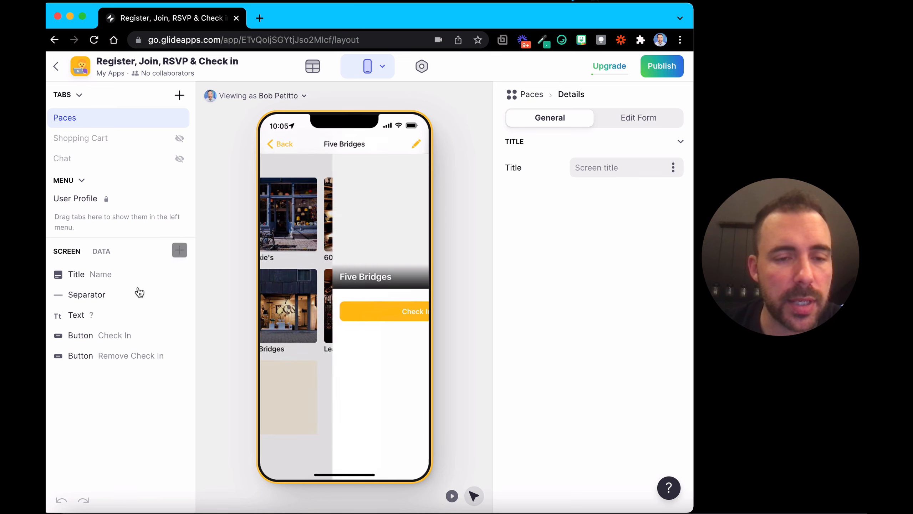
click(284, 144)
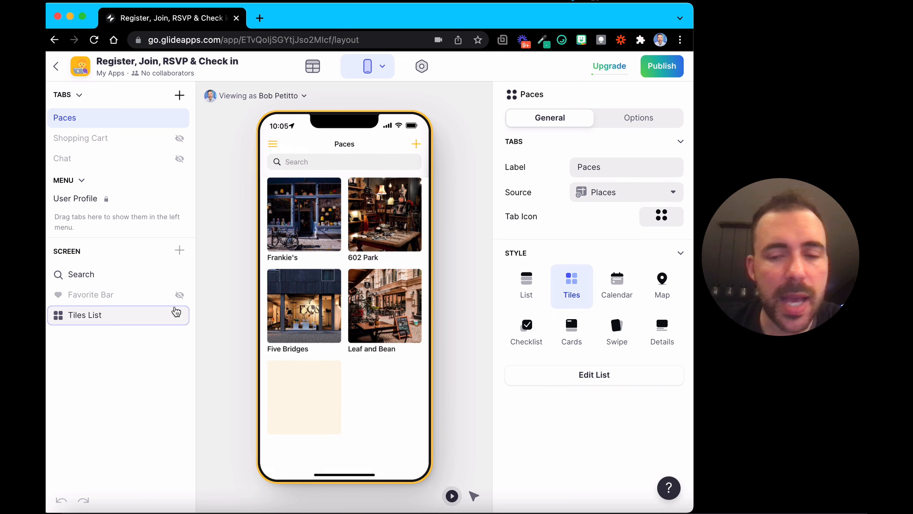
click(176, 312)
scroll(637, 360, down, 10)
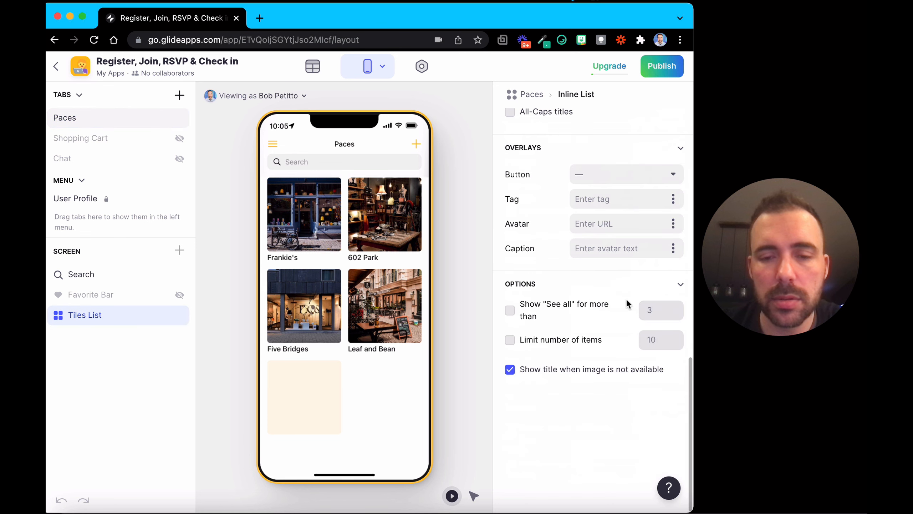
click(672, 199)
right_click(608, 386)
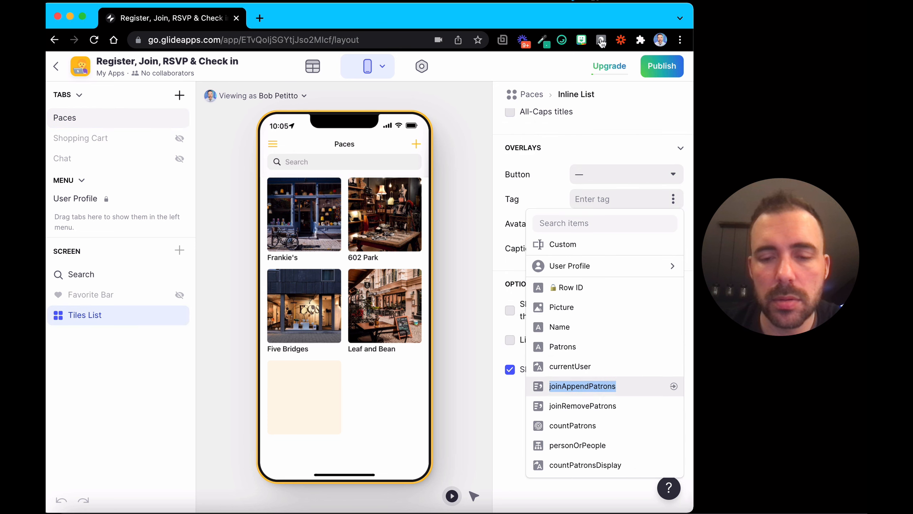
click(547, 469)
click(547, 466)
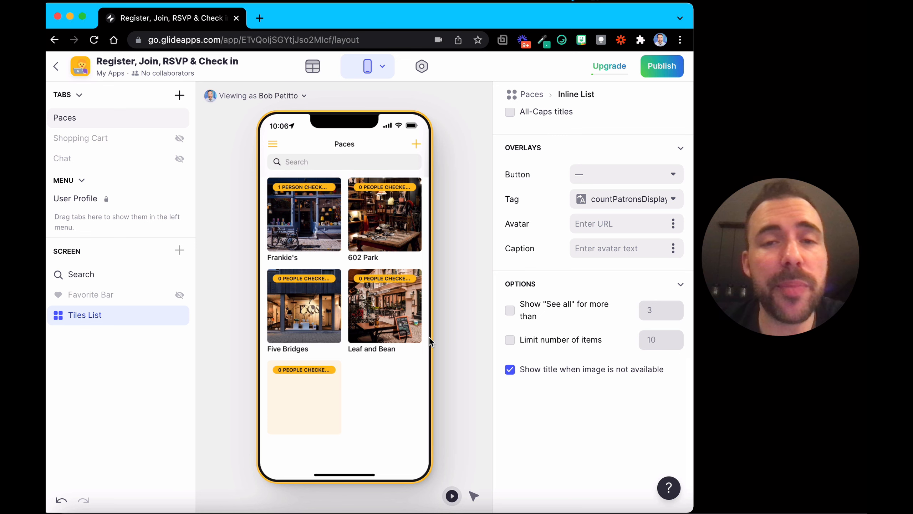
Review the check-in row in the Log table and check the app's row usage against its quota.
click(331, 65)
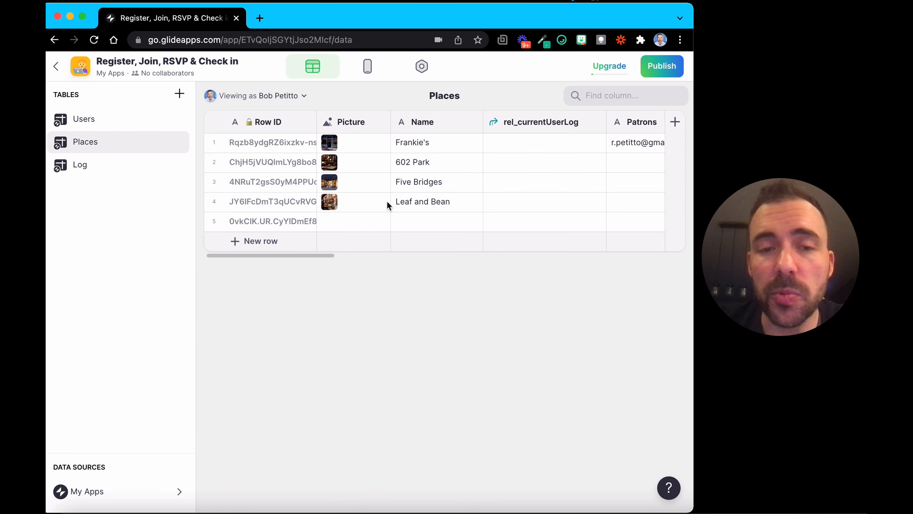
click(85, 175)
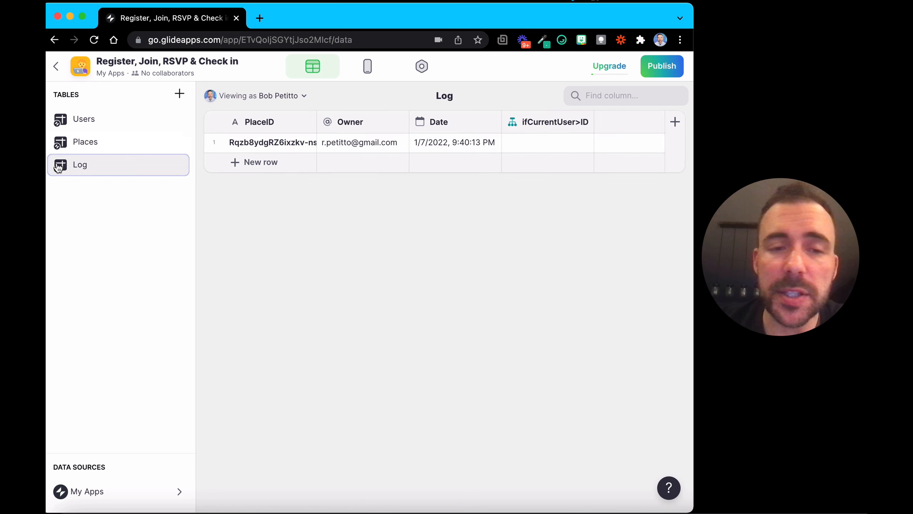
click(352, 144)
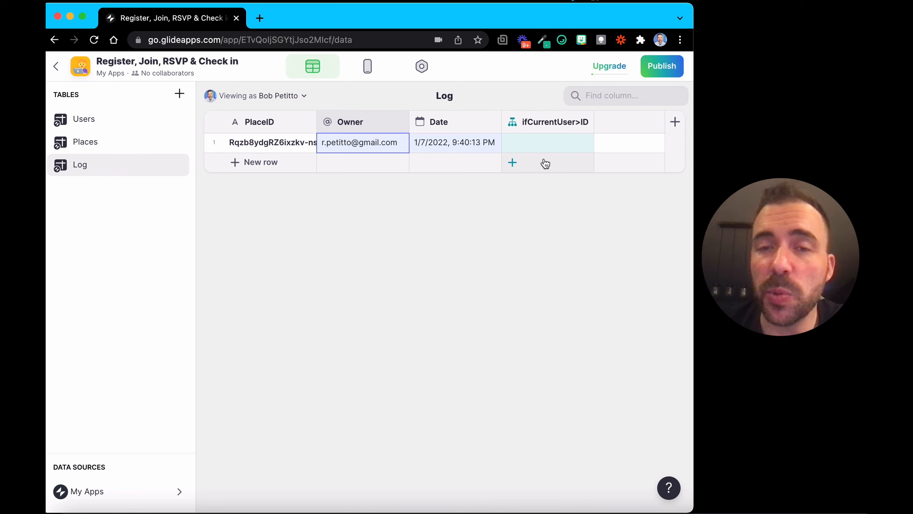
click(610, 67)
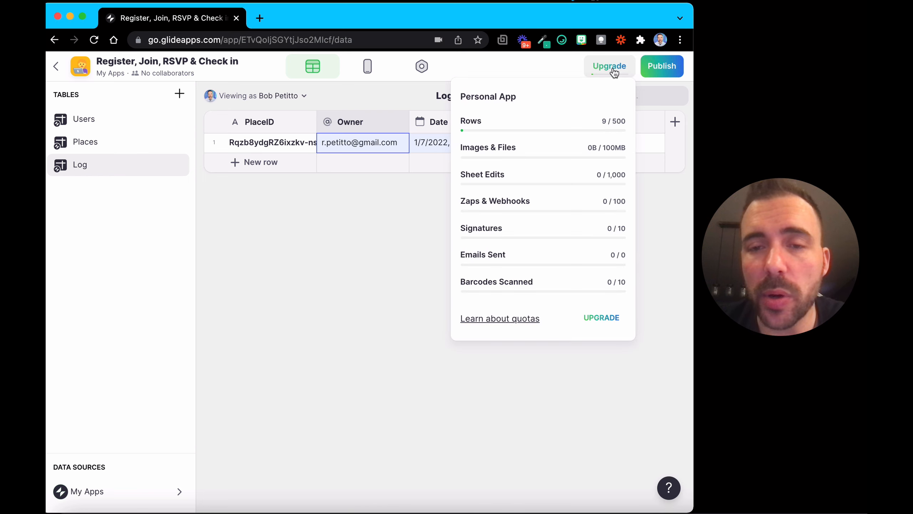
click(107, 126)
Examine the joinAppendPatrons and removePatronArray values of the first row in the Places table.
click(85, 142)
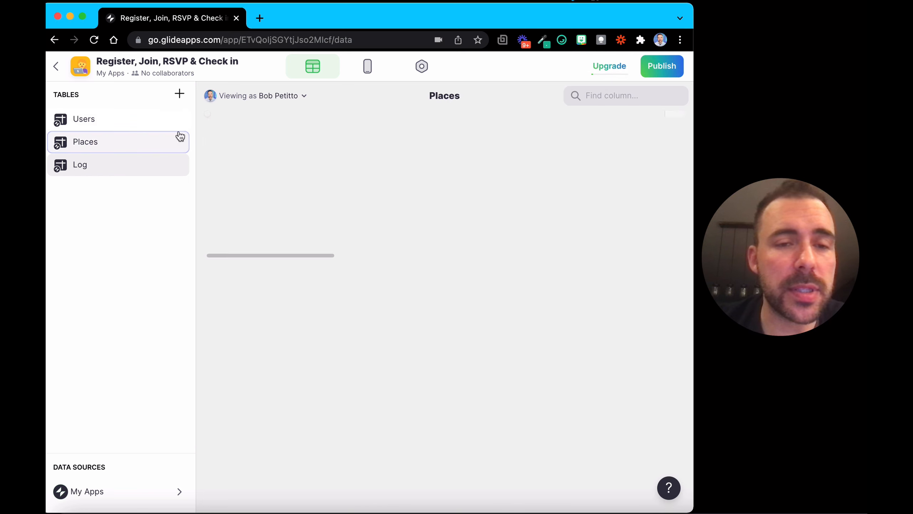
scroll(533, 137, right, 10)
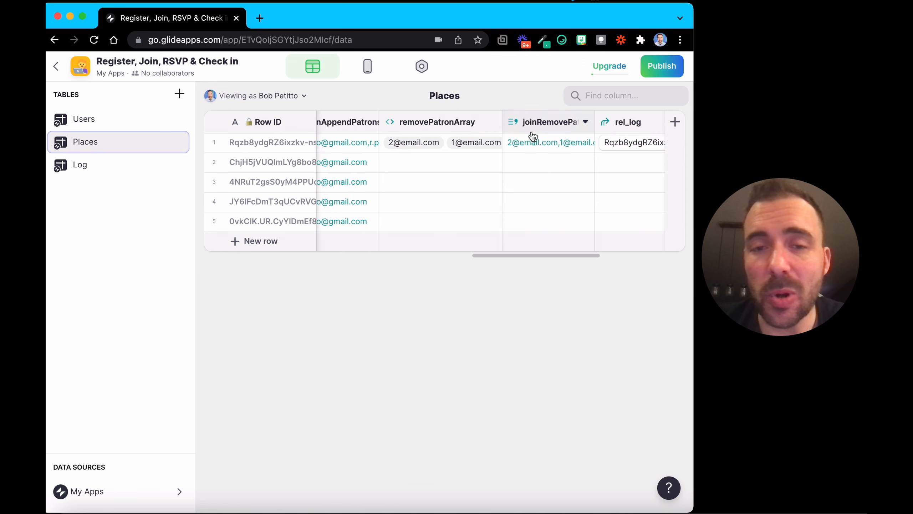
click(360, 142)
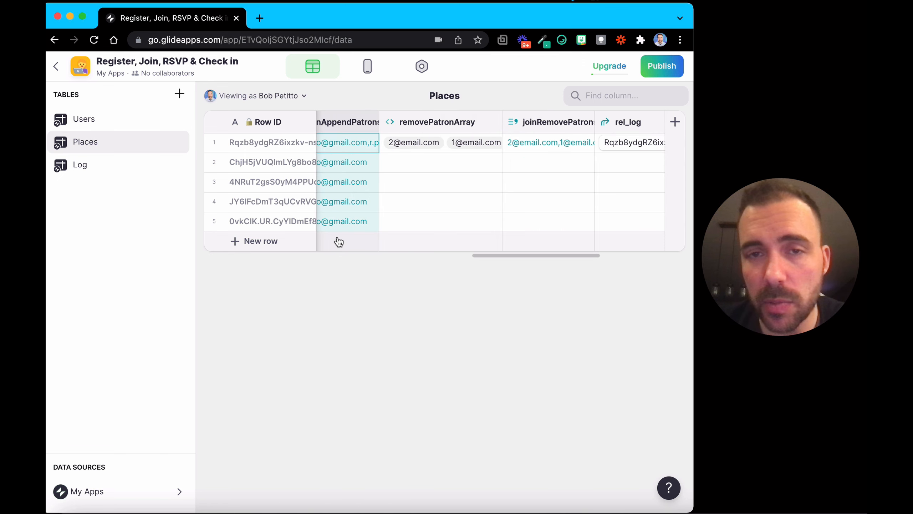
click(475, 151)
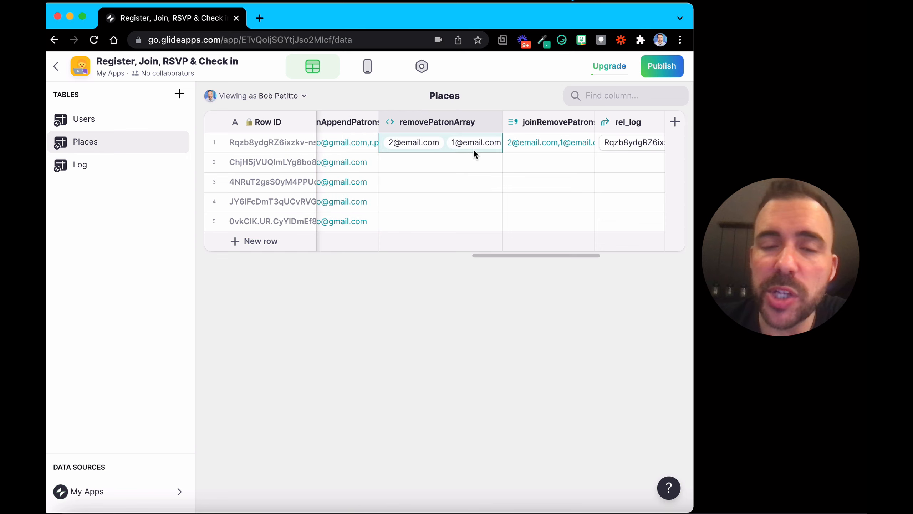